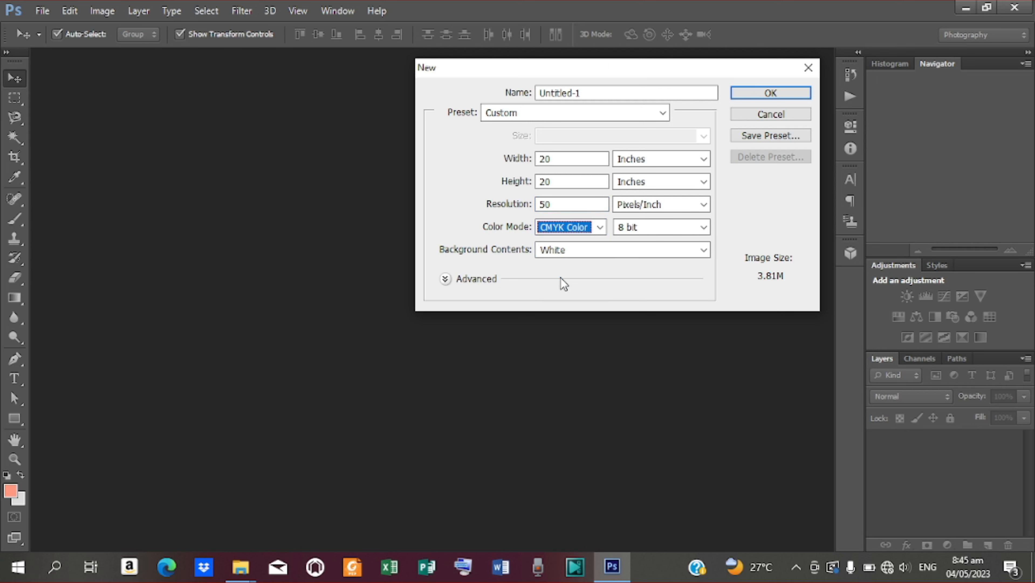
Create the 20 × 20 inch, 50 pixels/inch CMYK document and add a gradient fill layer using the orange-to-red Custom preset.
click(740, 94)
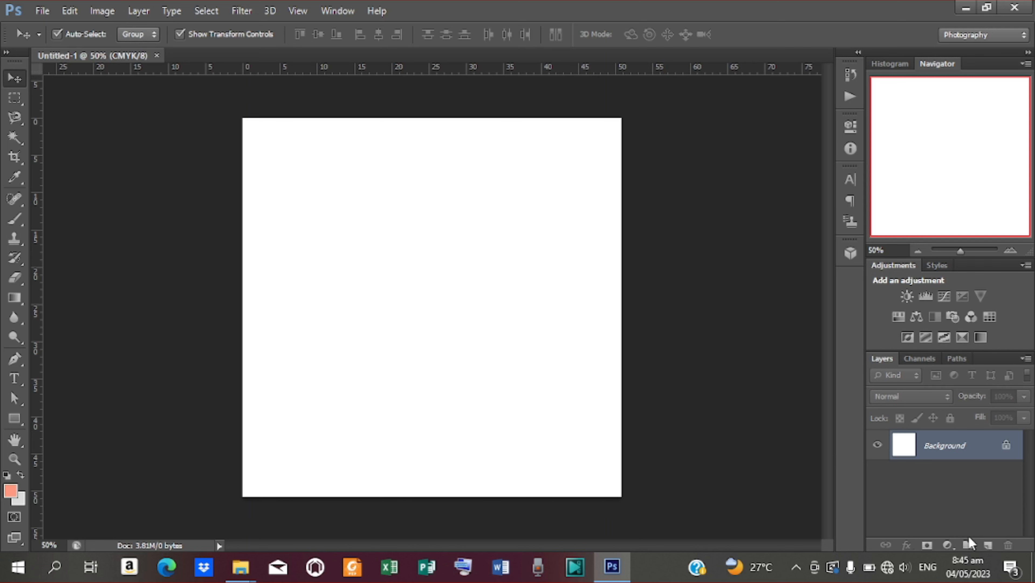
click(947, 545)
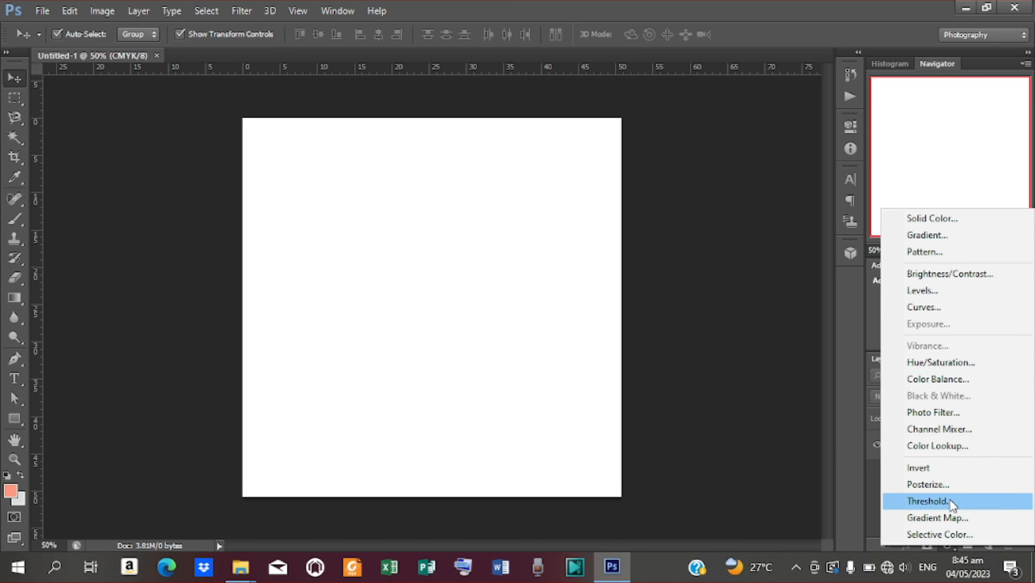
click(926, 235)
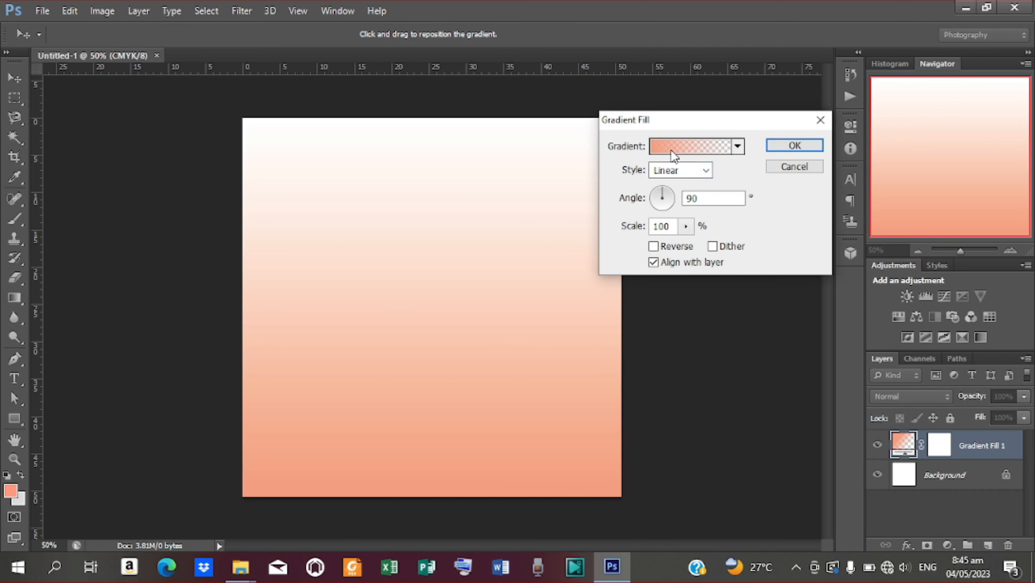
click(670, 150)
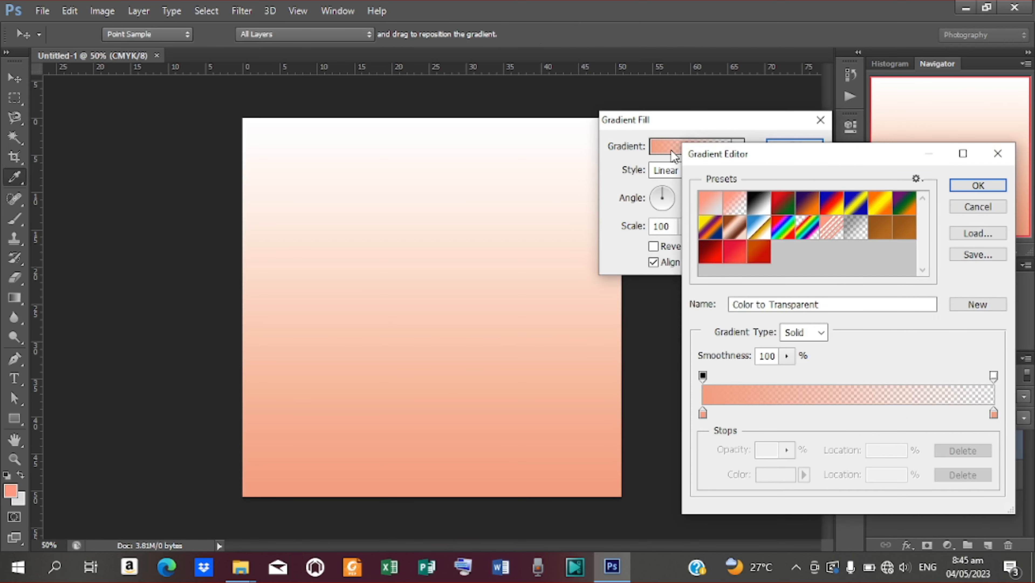
click(761, 257)
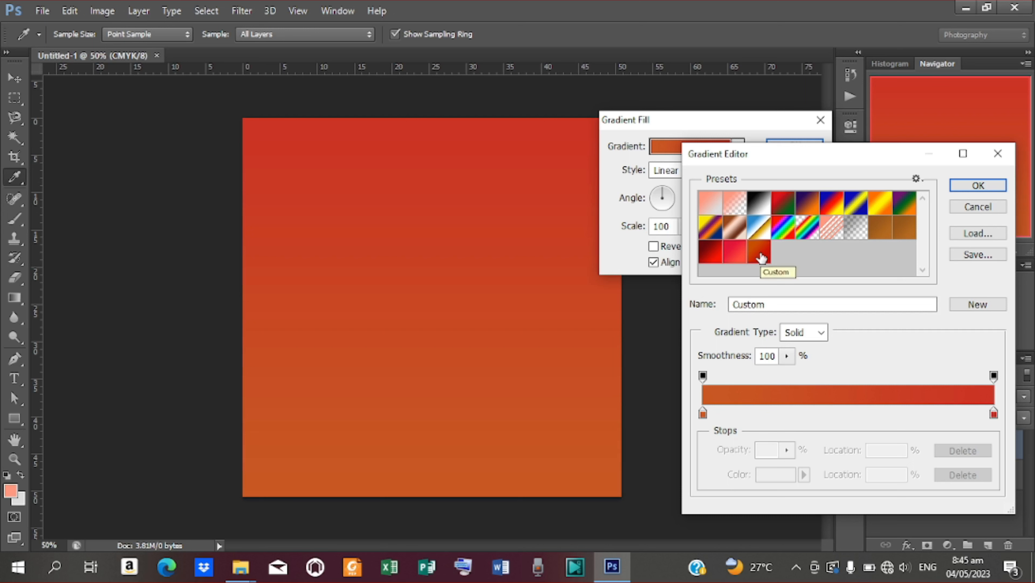
Check both gradient stop colors, keeping c95722 at the start and cc3324 at the end, and accept the gradient.
click(704, 414)
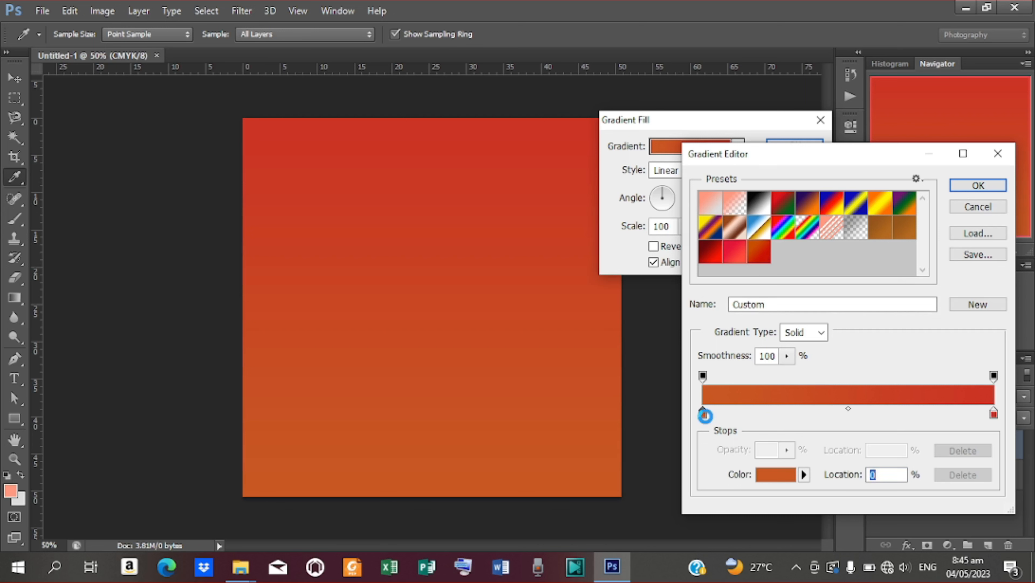
double_click(705, 415)
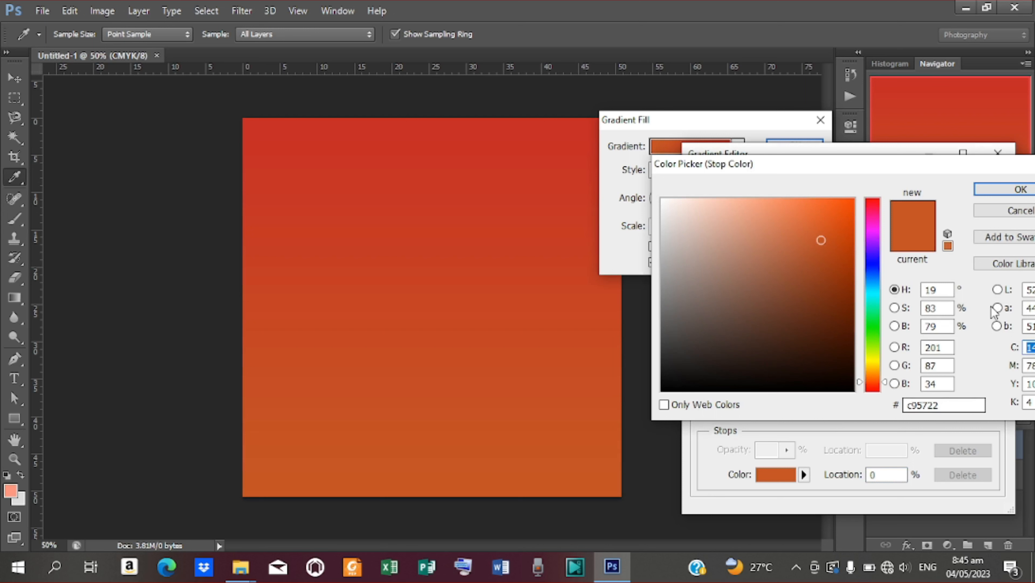
click(1018, 189)
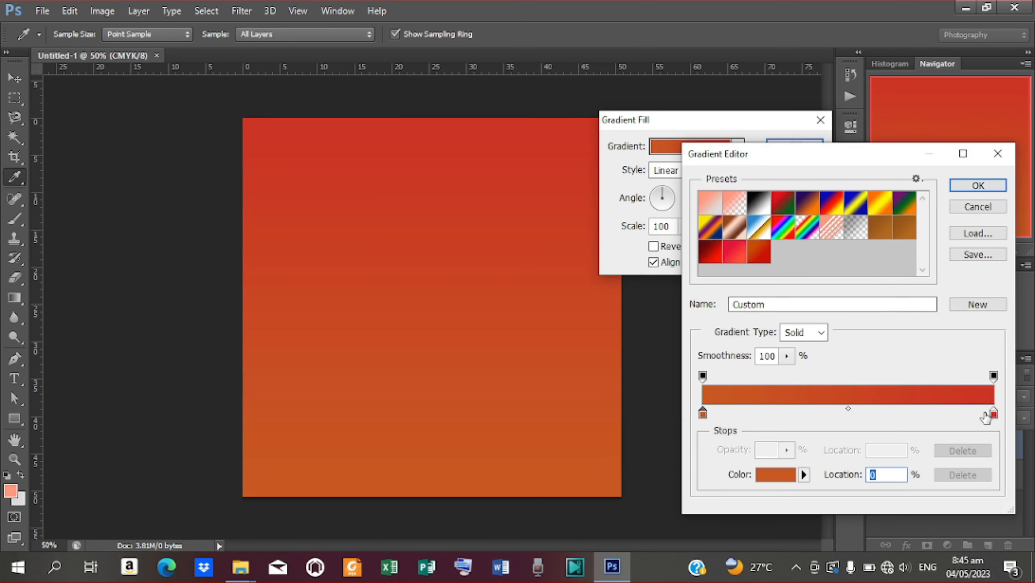
double_click(994, 414)
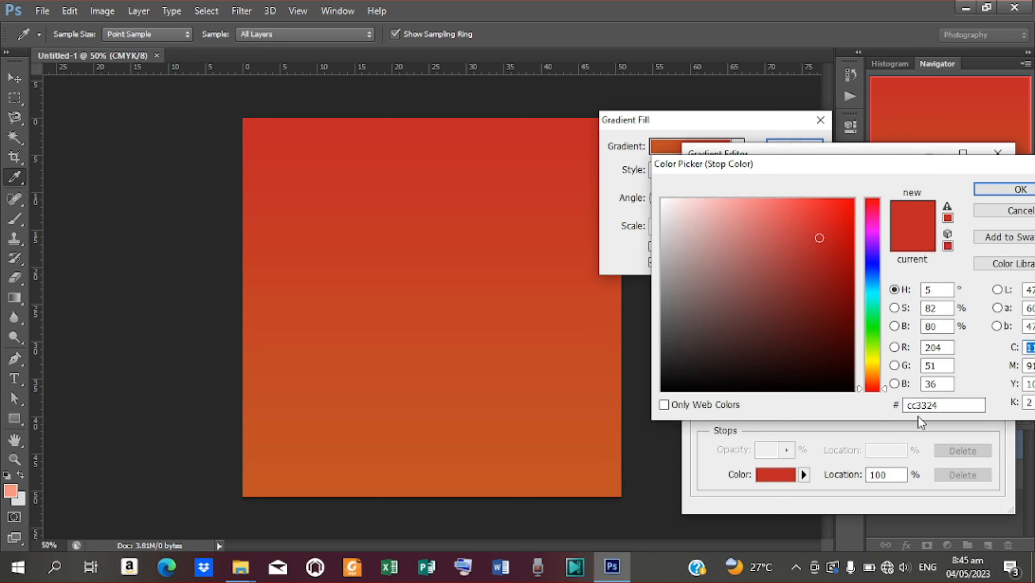
click(1019, 190)
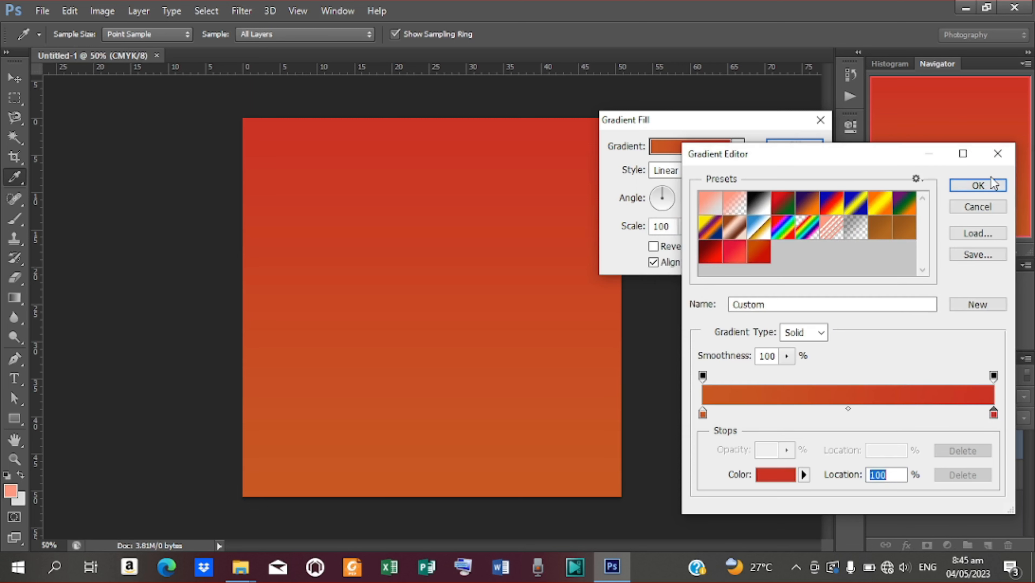
click(981, 183)
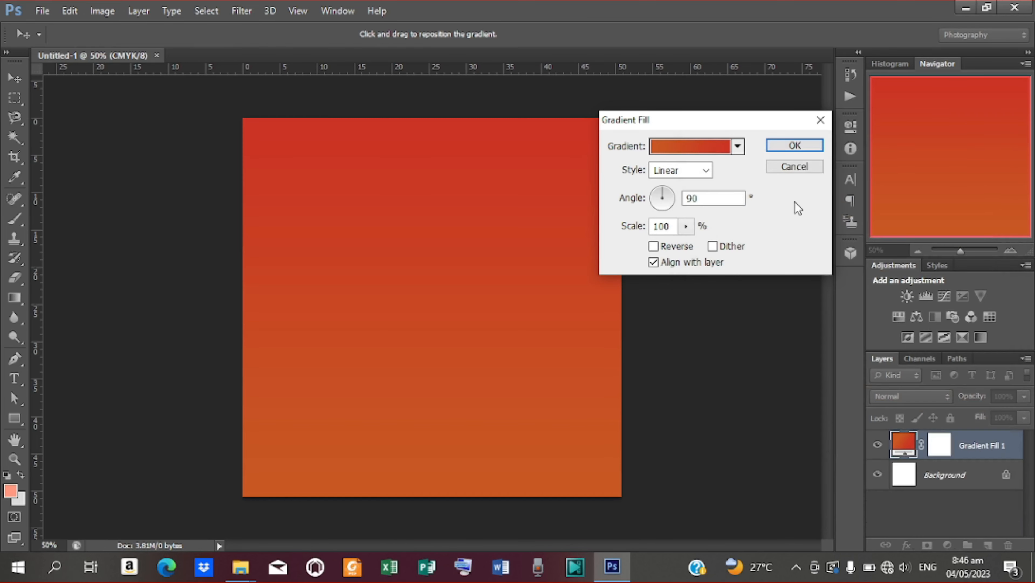
Set the gradient fill's style to Radial with an angle of 90° and apply it.
click(706, 170)
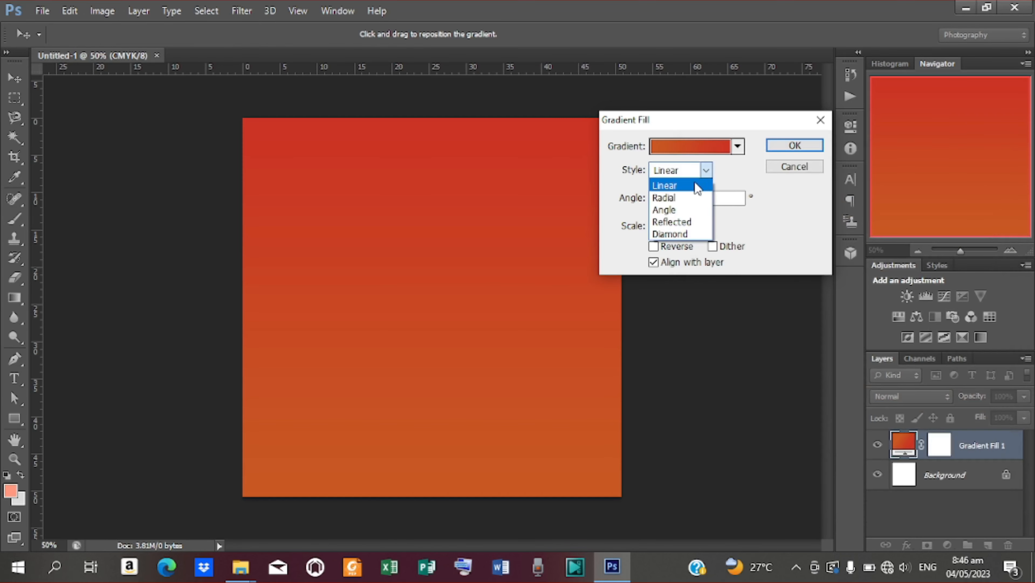
click(681, 198)
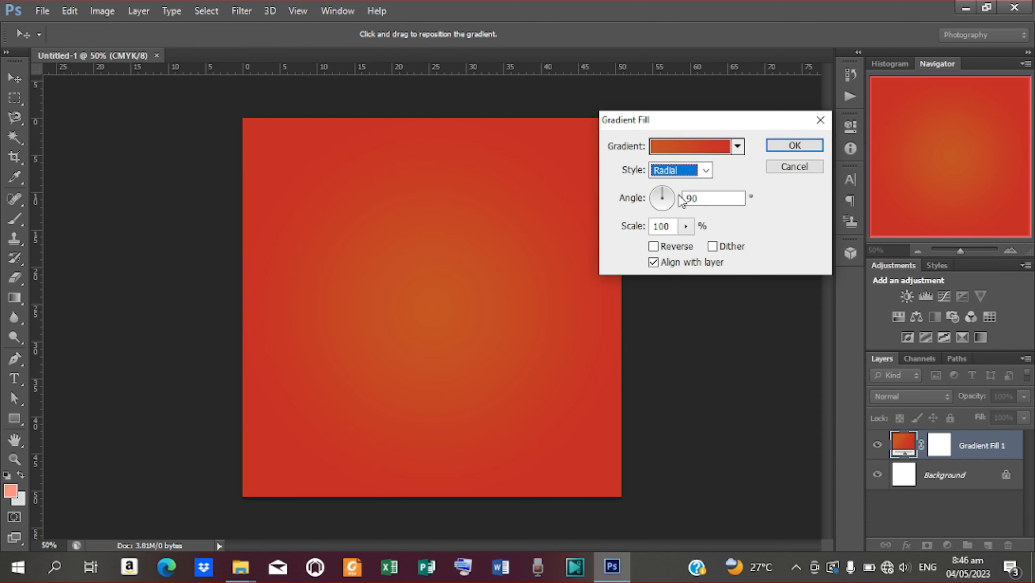
click(700, 200)
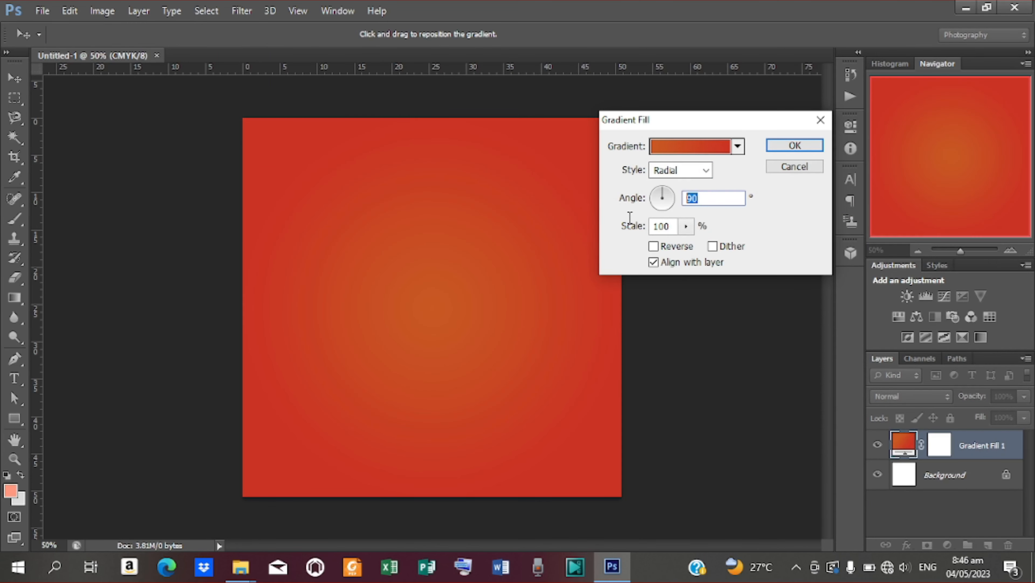
text(90)
click(804, 144)
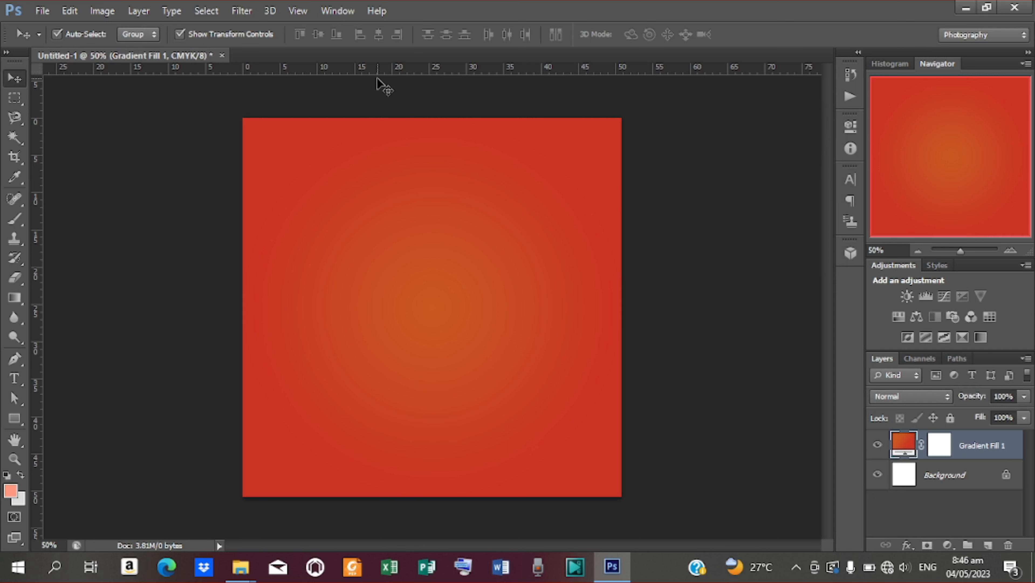
click(42, 11)
click(54, 261)
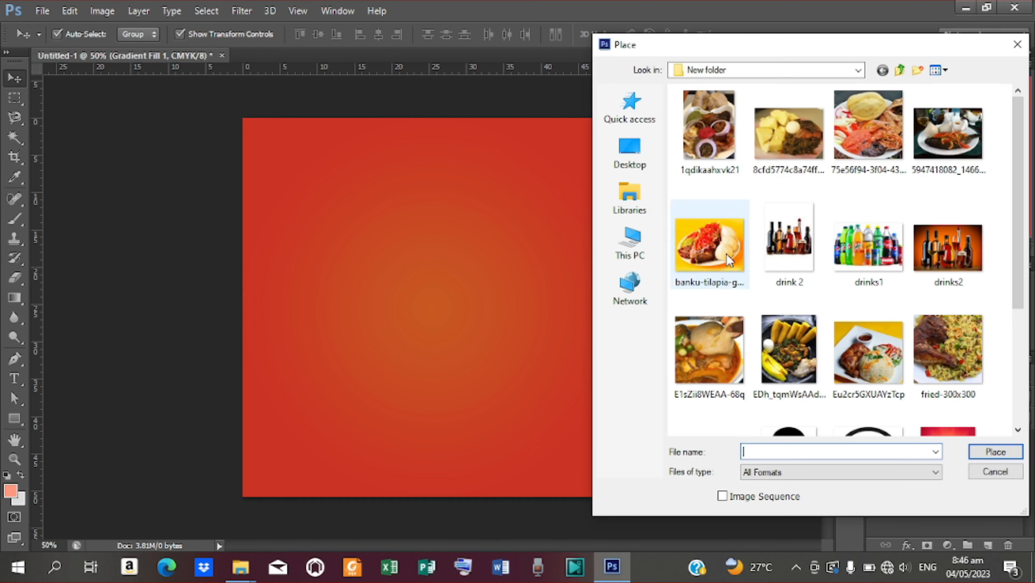
click(630, 152)
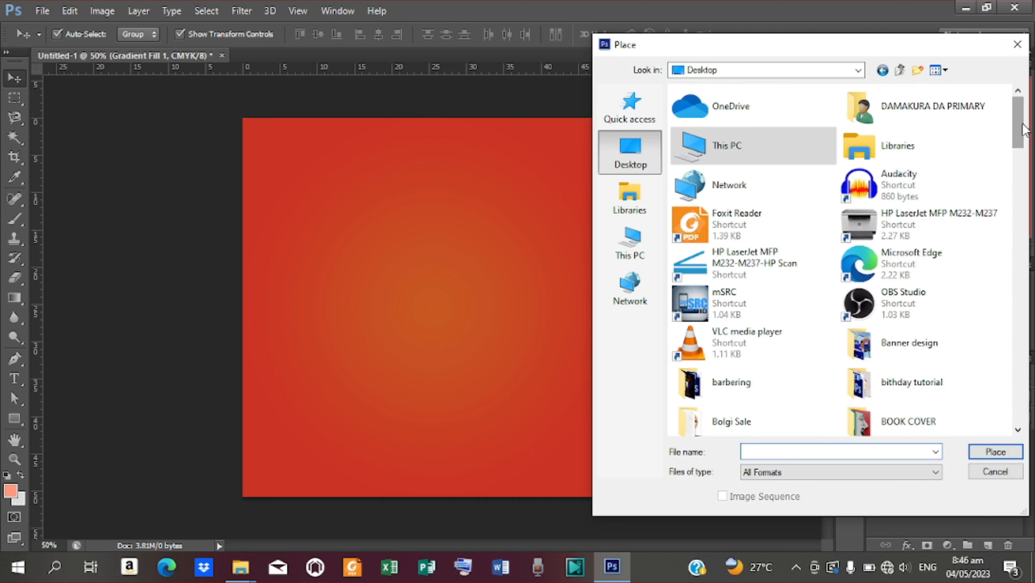
drag(1017, 122, 1018, 231)
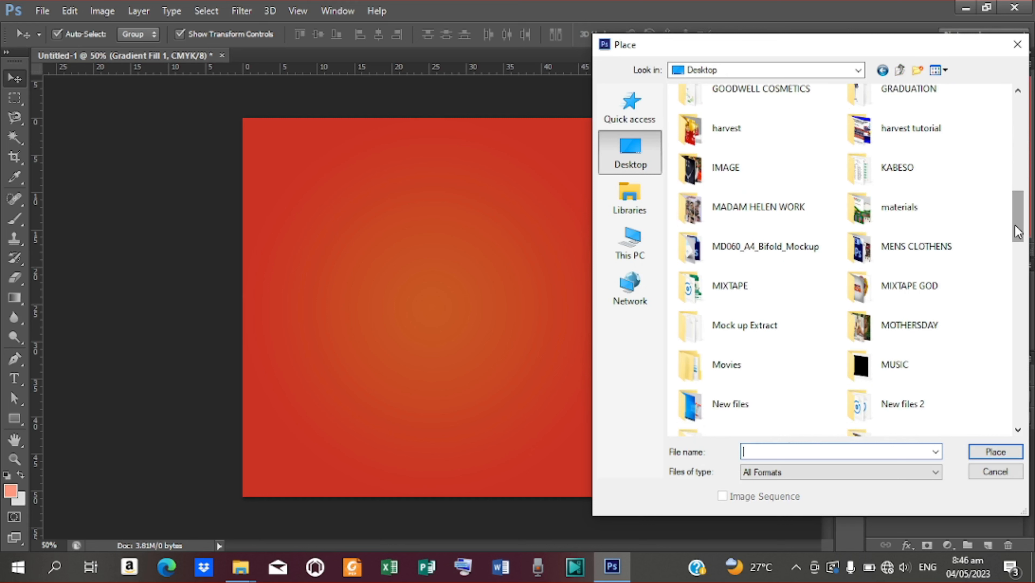
double_click(909, 334)
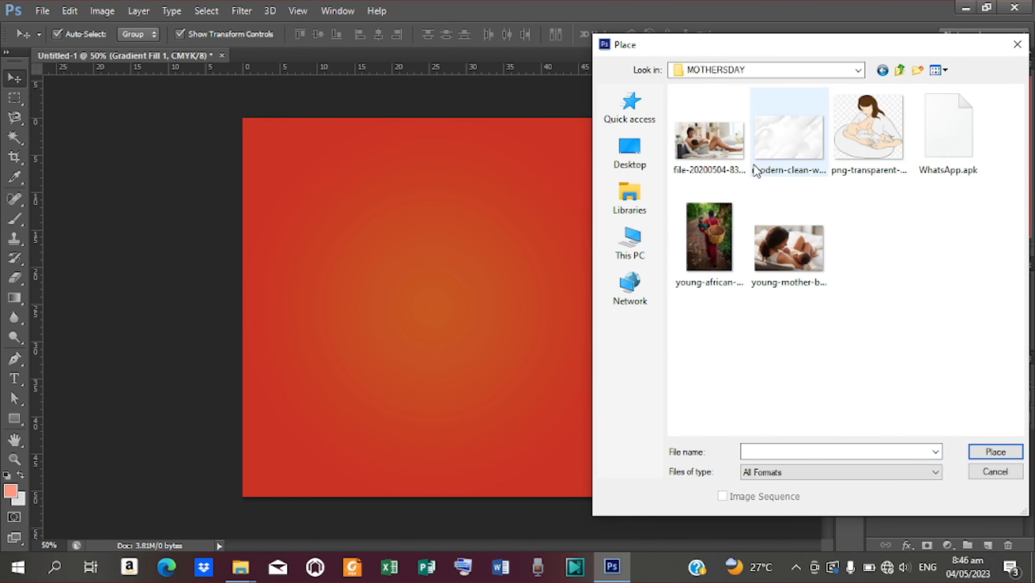
click(707, 150)
click(984, 453)
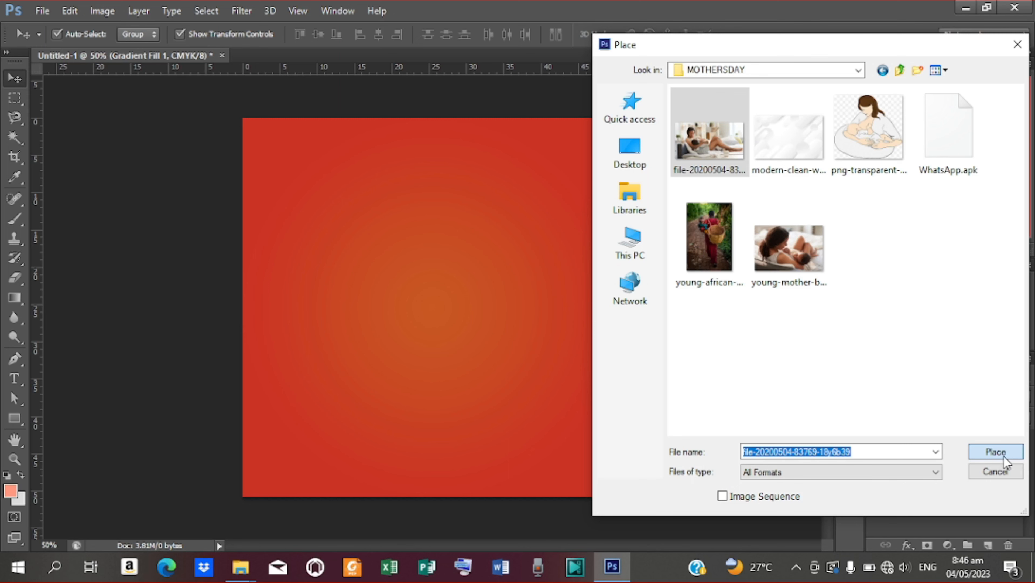
click(973, 448)
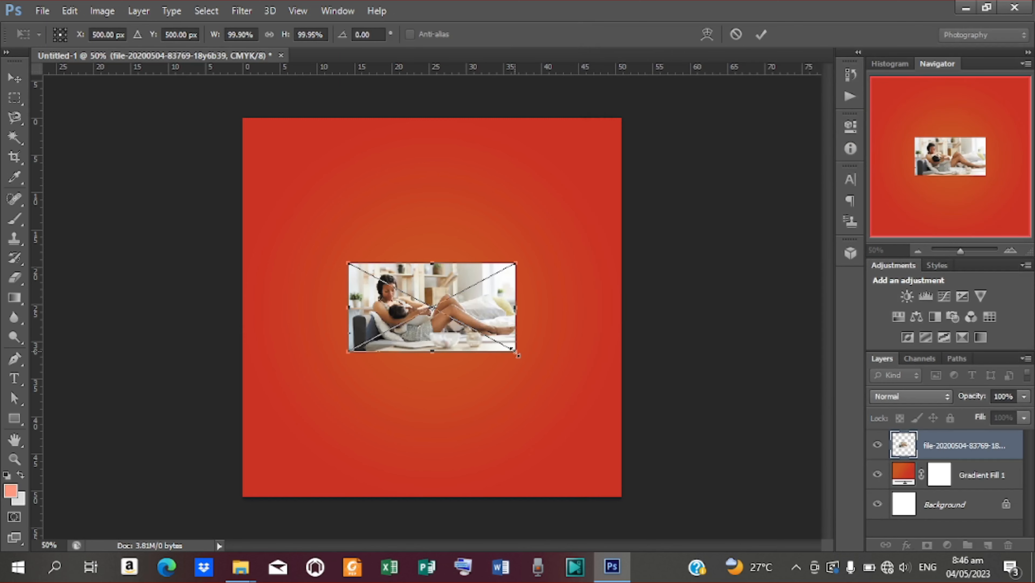
Scale the placed photo proportionally to about 428%, center it at about X 666.5 px, Y 499 px, and commit the transform.
drag(520, 356, 771, 534)
drag(485, 410, 548, 410)
key(Down)
key(Down)
key(Down)
key(Down)
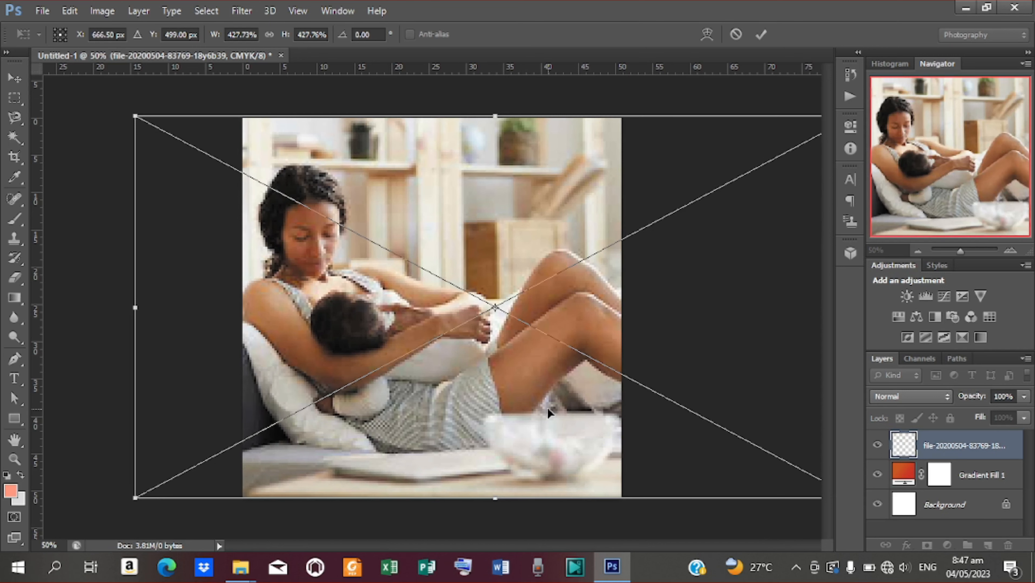
click(762, 37)
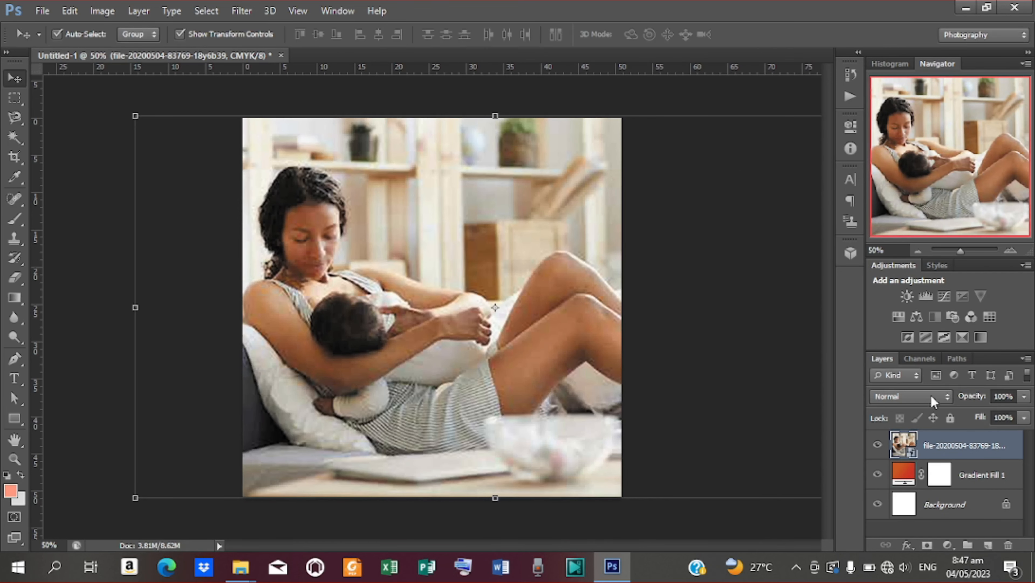
Set the photo layer's blend mode to Soft Light and deselect the layer.
click(945, 405)
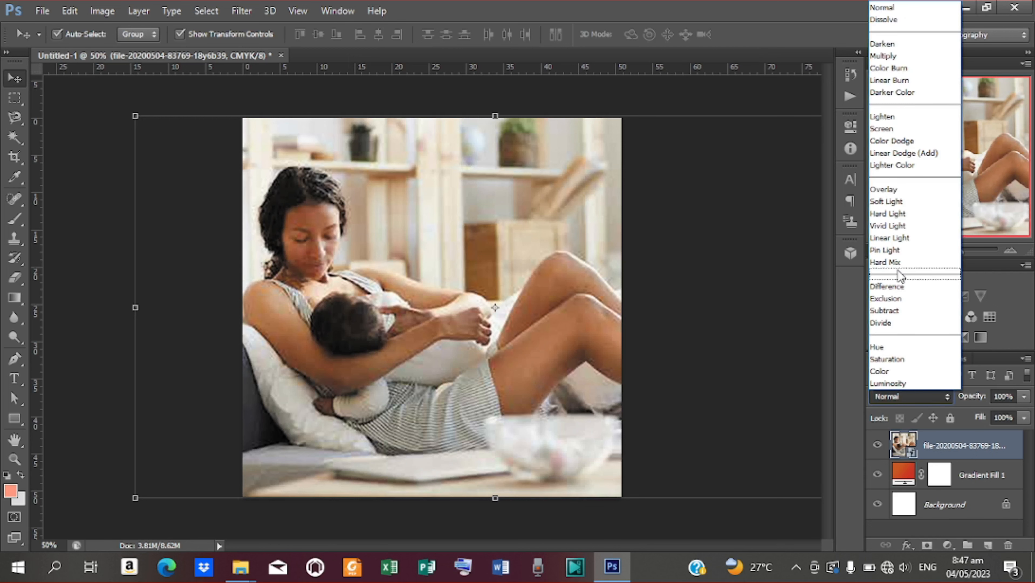
click(896, 202)
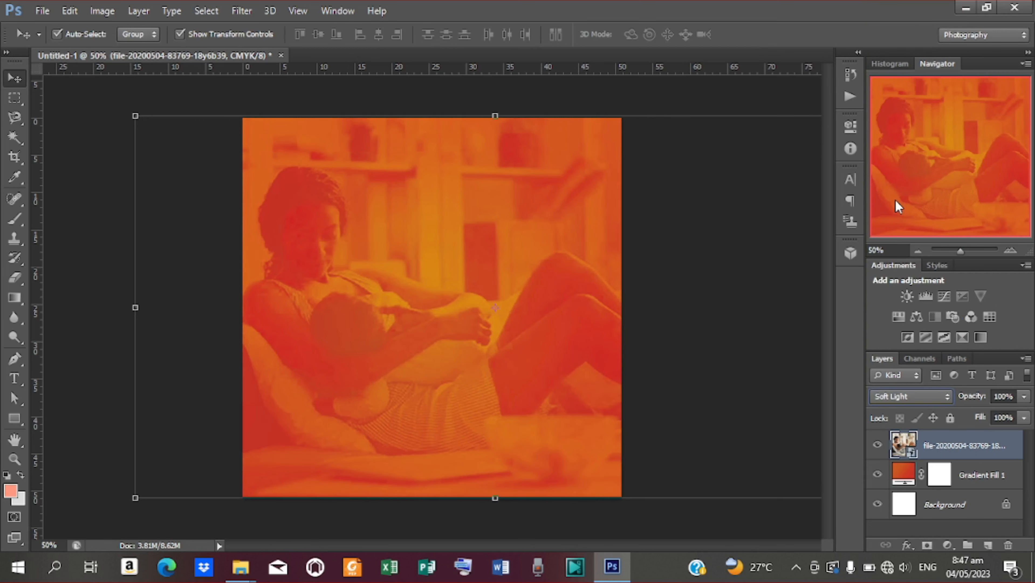
click(653, 95)
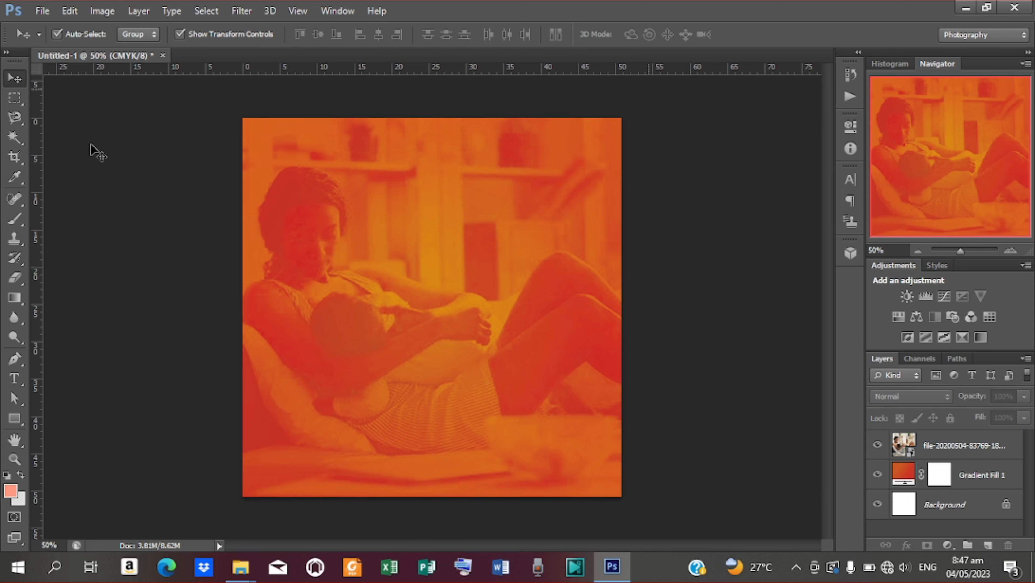
Set the Type tool's font to Lato and discard the stray empty text layer.
click(17, 379)
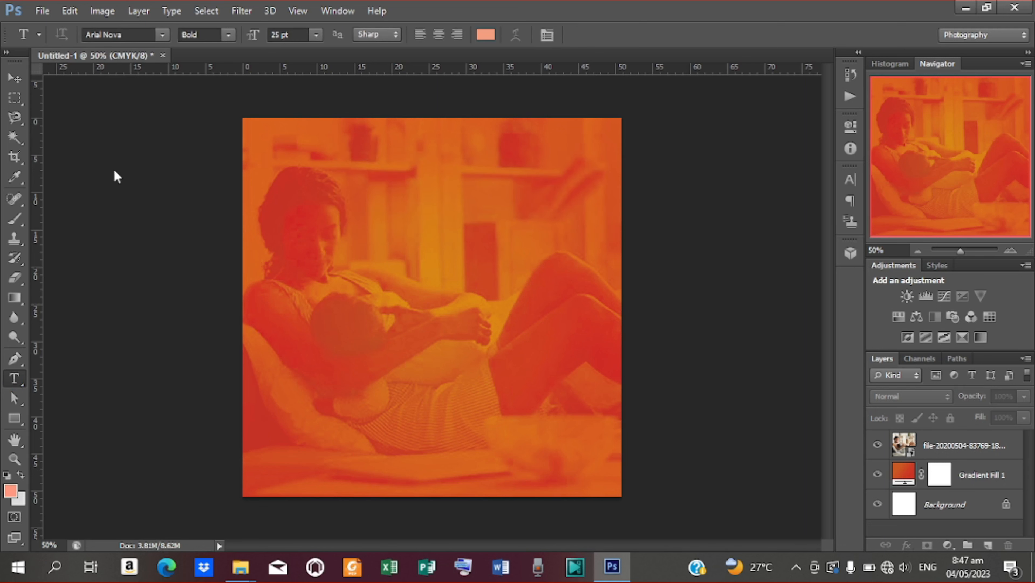
click(162, 32)
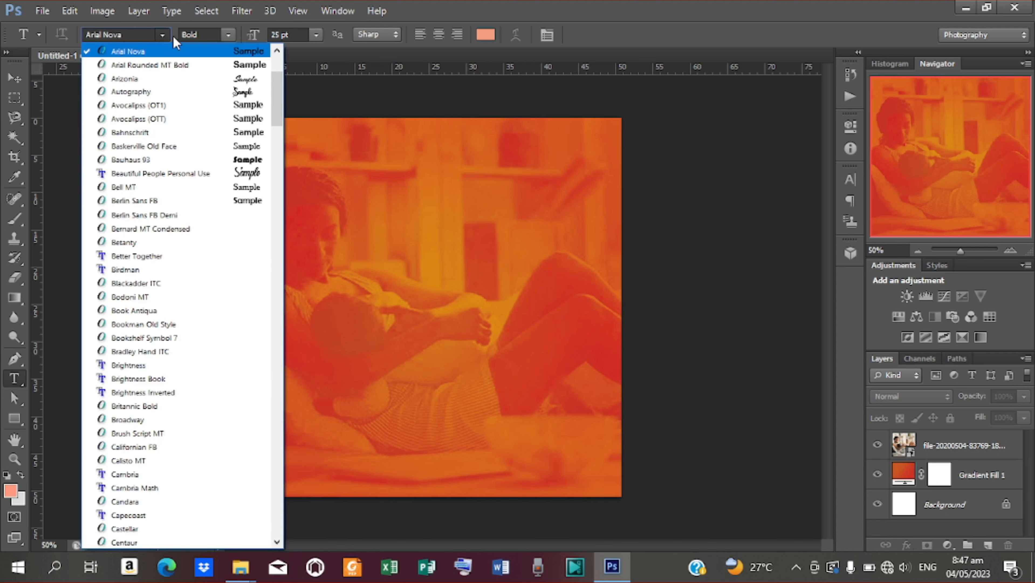
drag(277, 113, 275, 254)
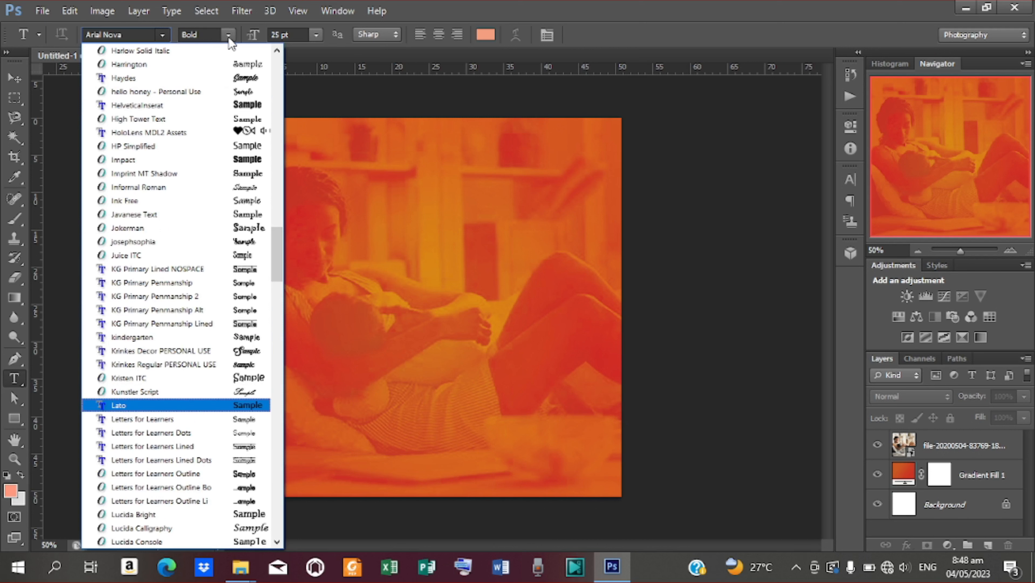
click(150, 406)
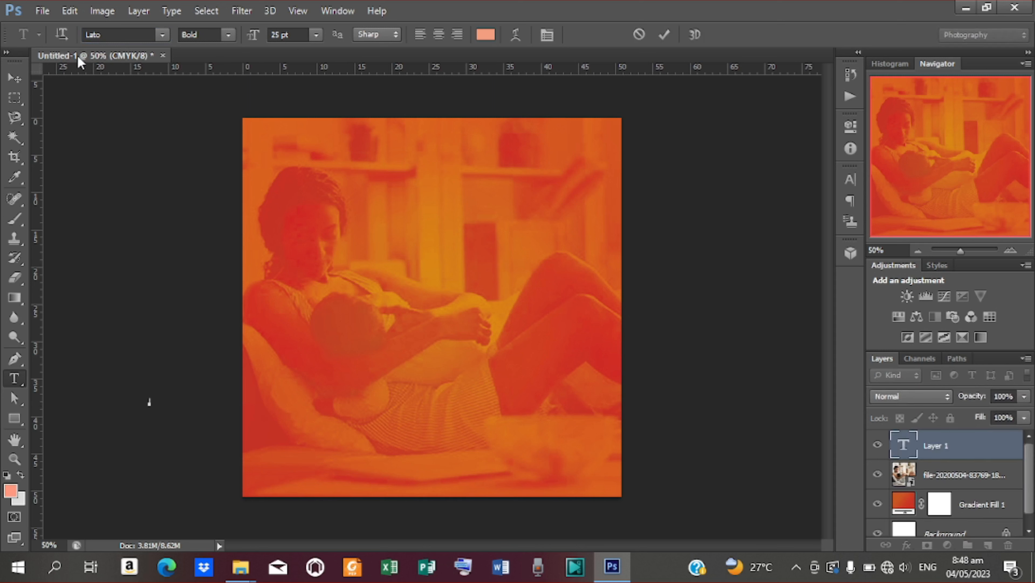
click(15, 77)
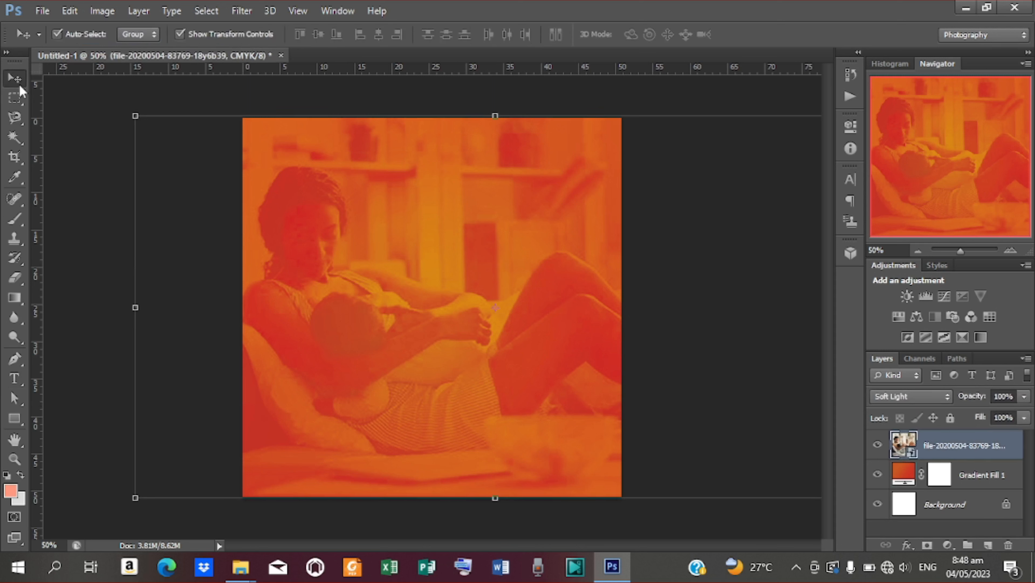
Set the Type tool's font style to Black and the font size to 30 pt.
key(t)
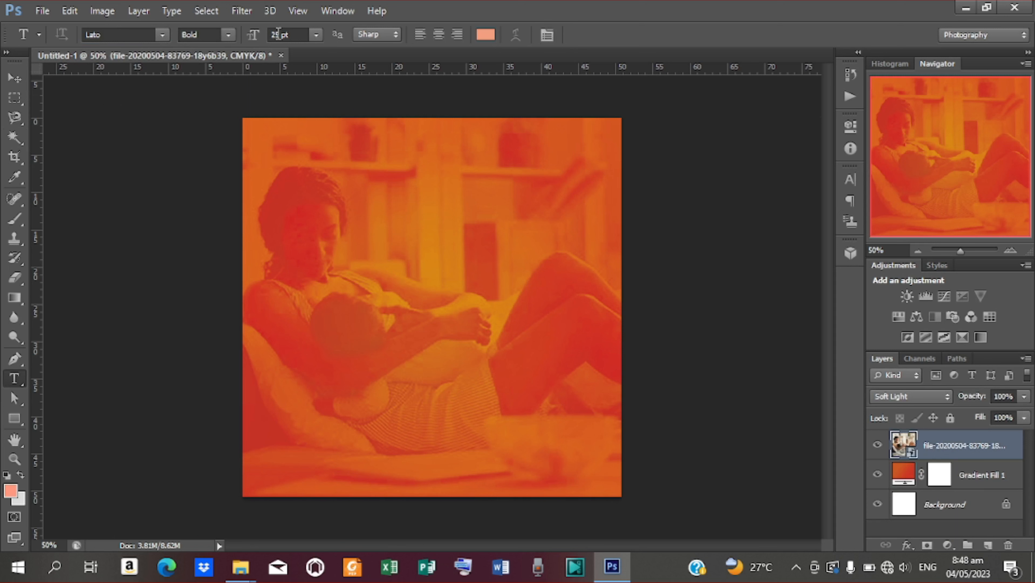
click(228, 36)
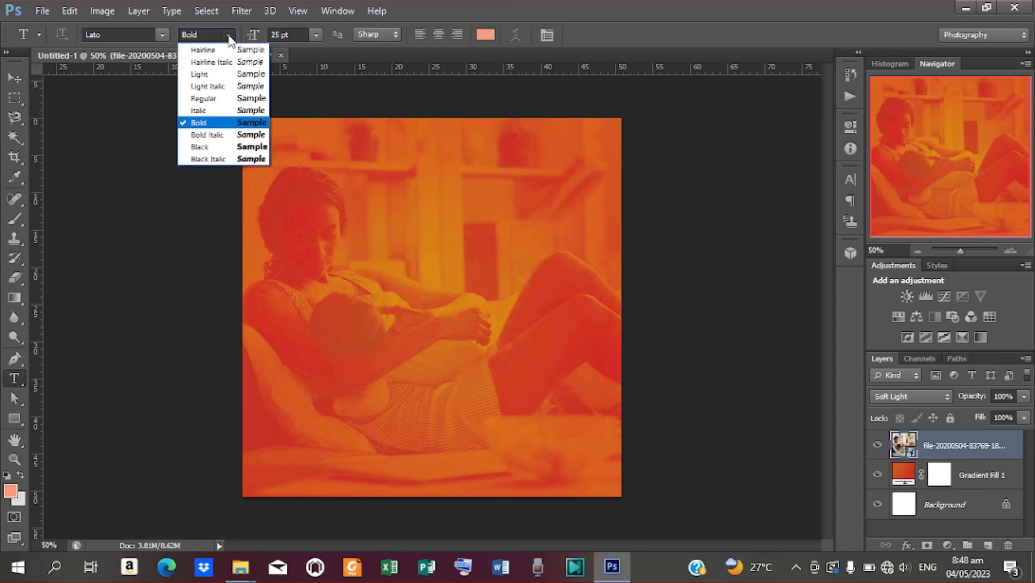
click(200, 147)
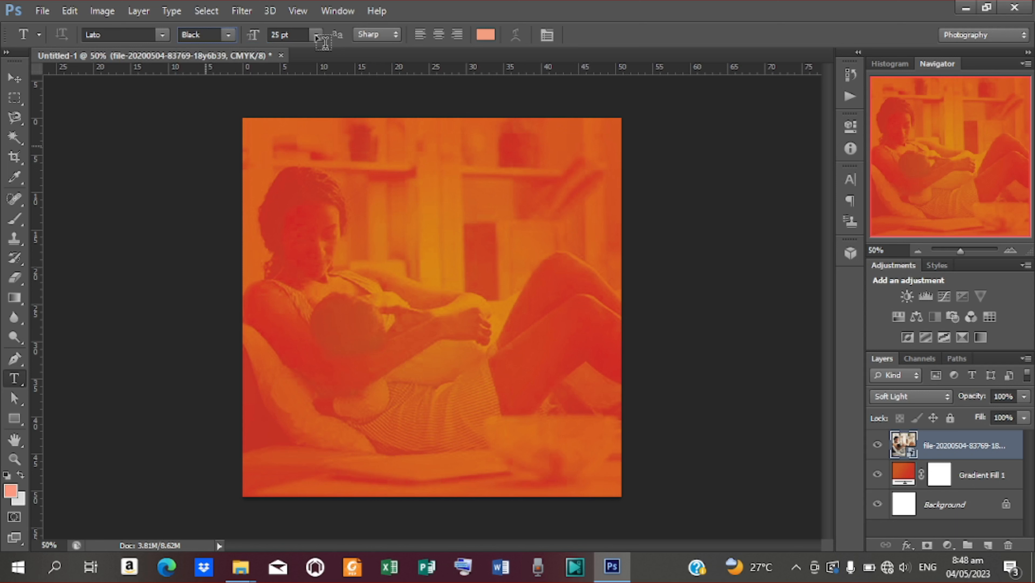
click(280, 36)
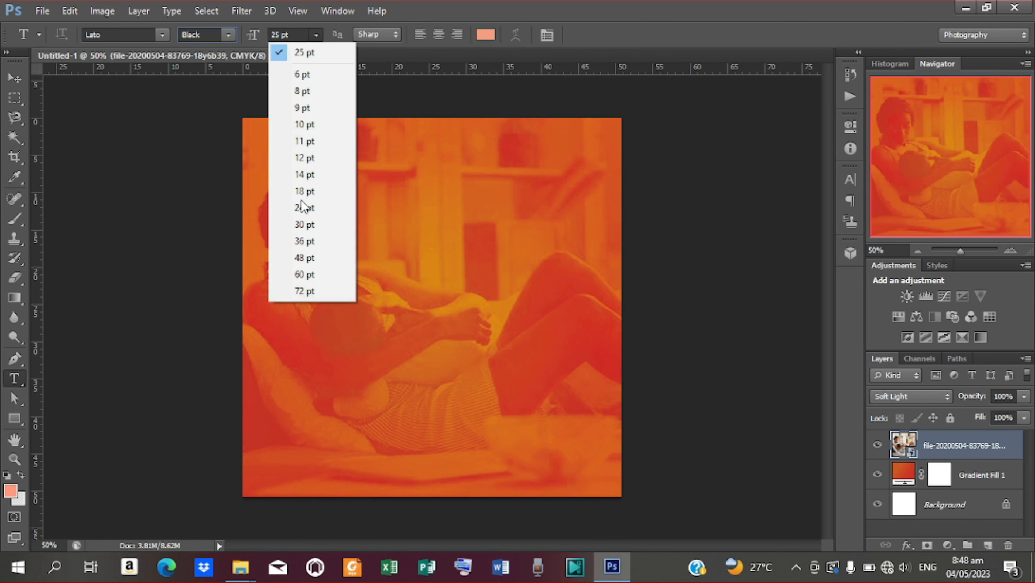
click(302, 224)
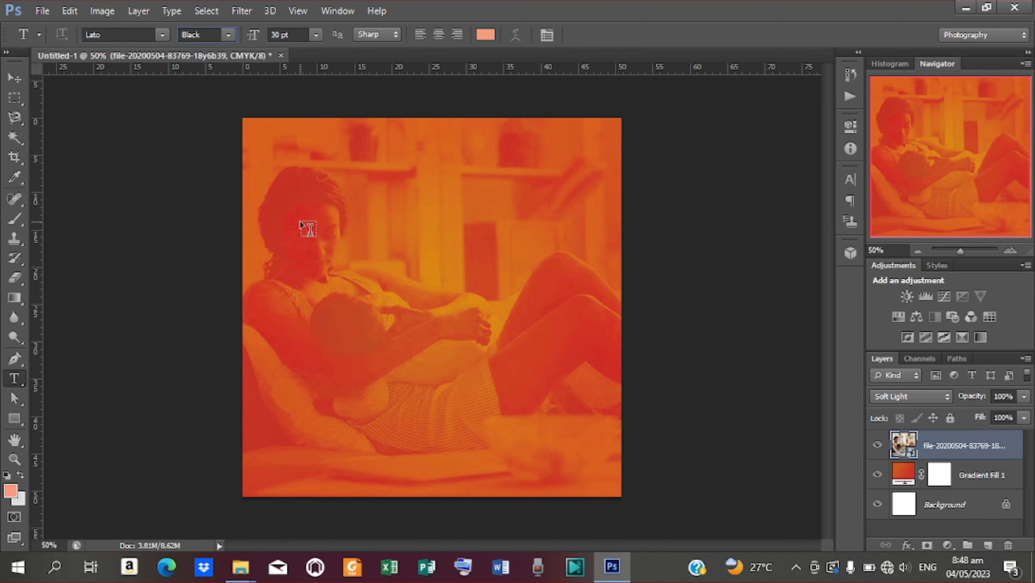
Add the text MOTHER'S DAY in white (ffffff) just above the mother's head and commit it.
click(301, 164)
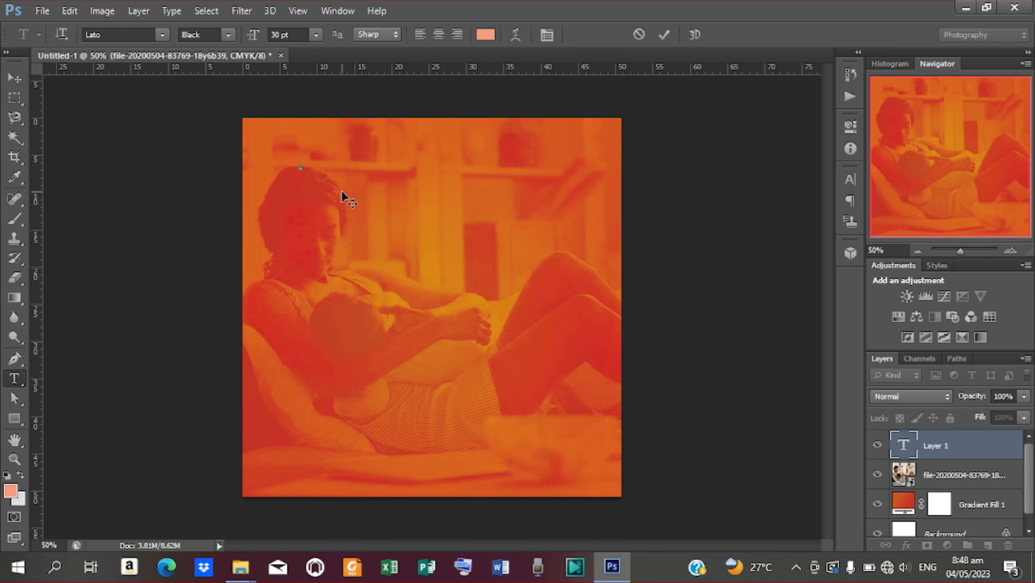
click(486, 34)
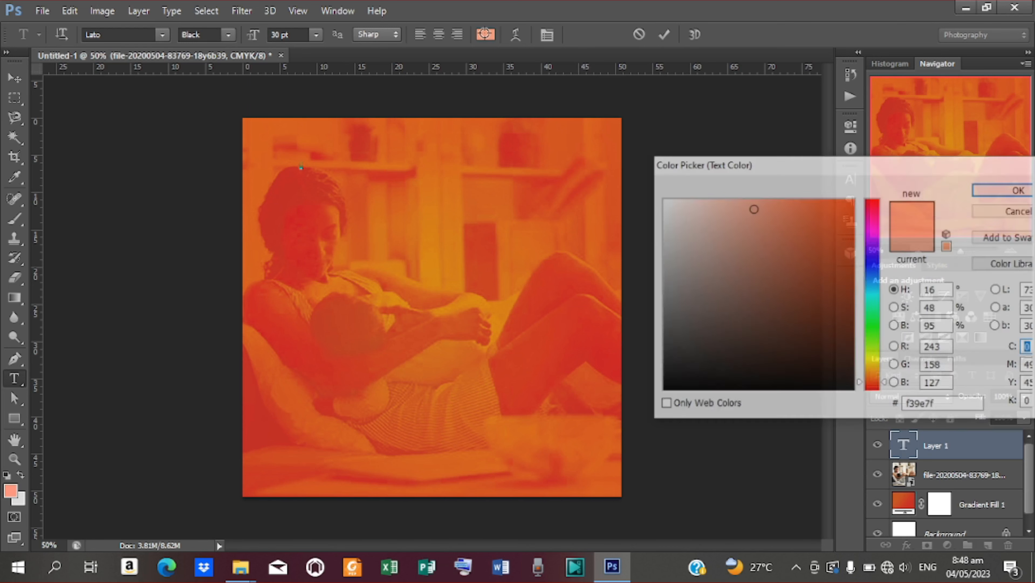
drag(694, 245, 663, 200)
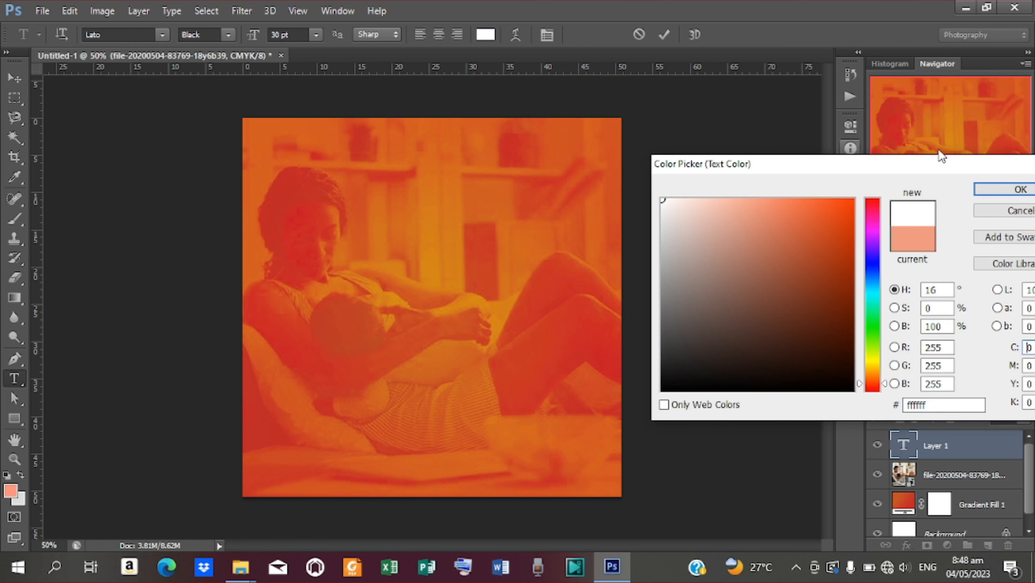
click(1003, 190)
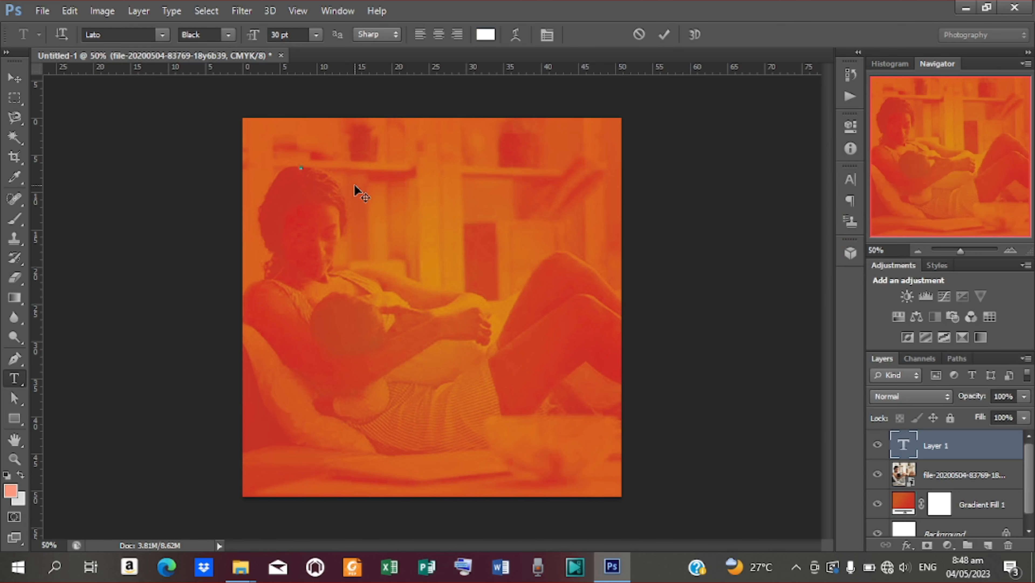
text(MOTH)
key(BackSpace)
key(BackSpace)
click(658, 40)
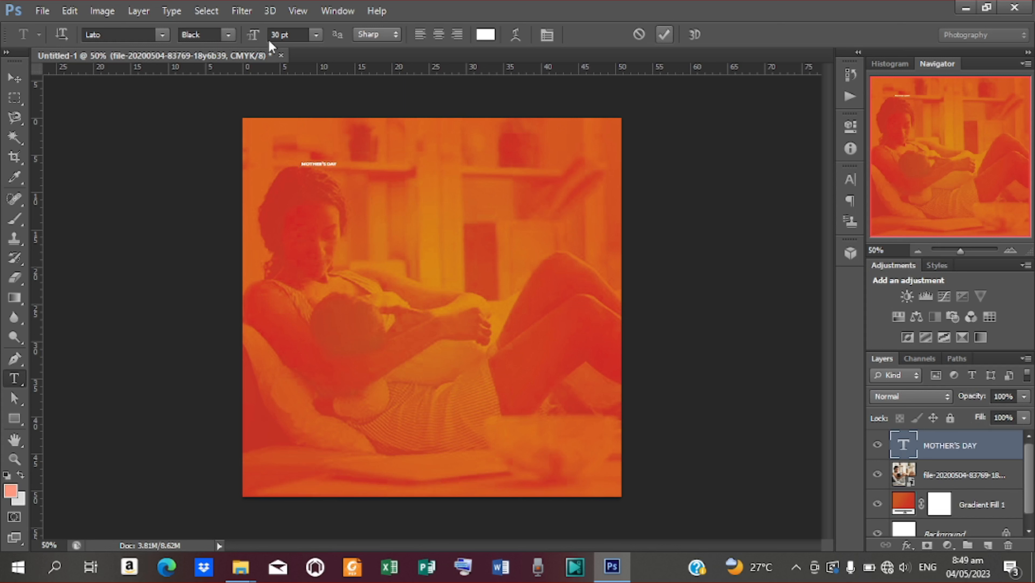
Scale the MOTHER'S DAY text to about 694% width and 1196% height, centered near X 489.5 px, Y 435 px, and commit.
click(15, 78)
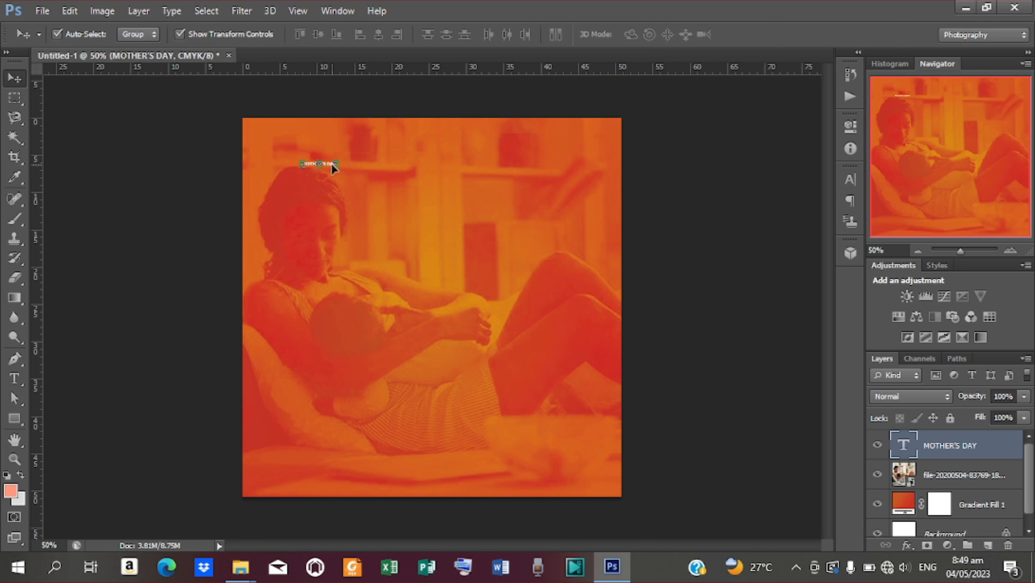
click(340, 170)
drag(347, 178, 475, 228)
drag(375, 185, 485, 304)
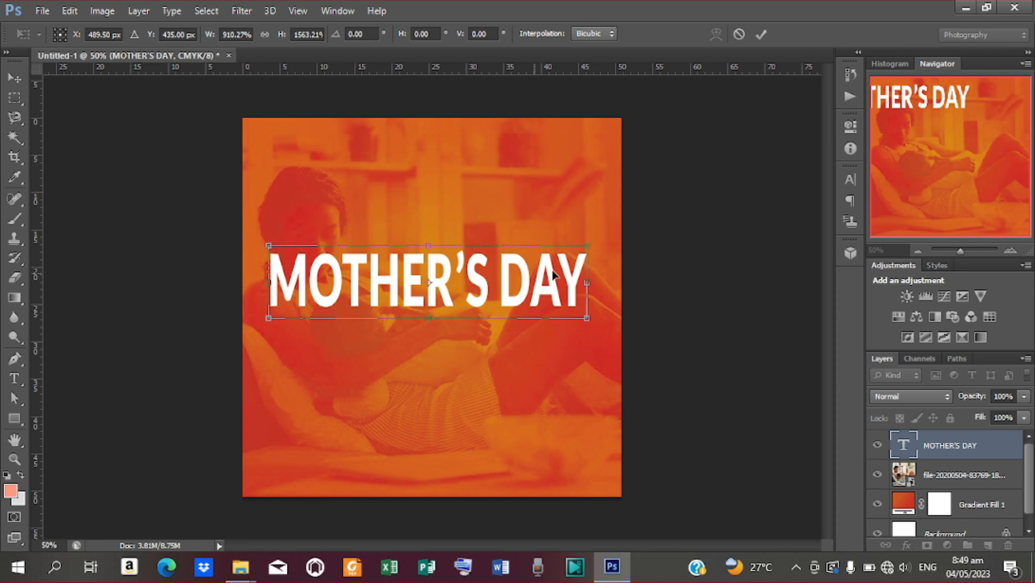
drag(586, 246, 554, 259)
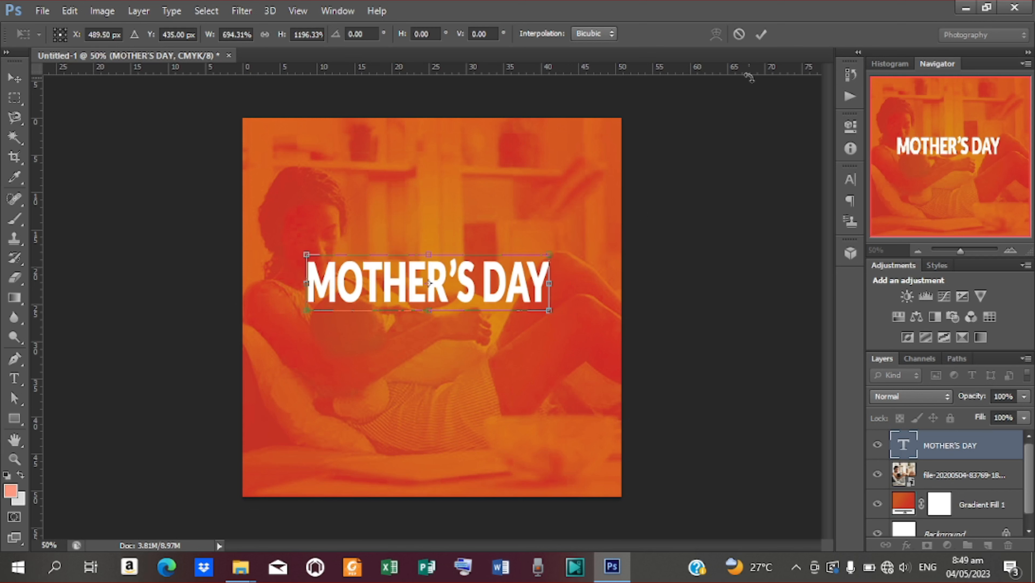
click(761, 34)
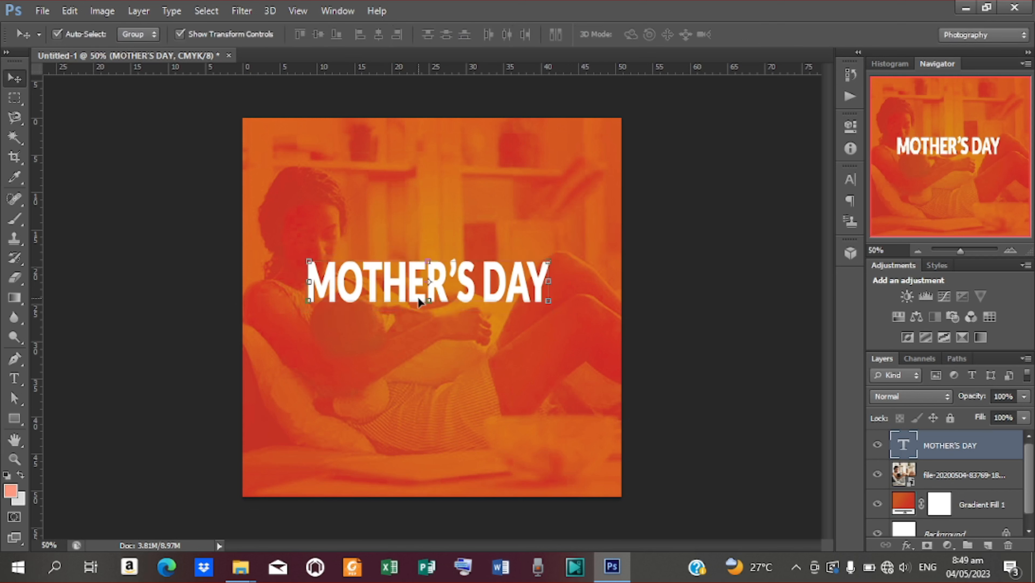
Center the MOTHER'S DAY text horizontally on the canvas and clear the selection.
key(ctrl+a)
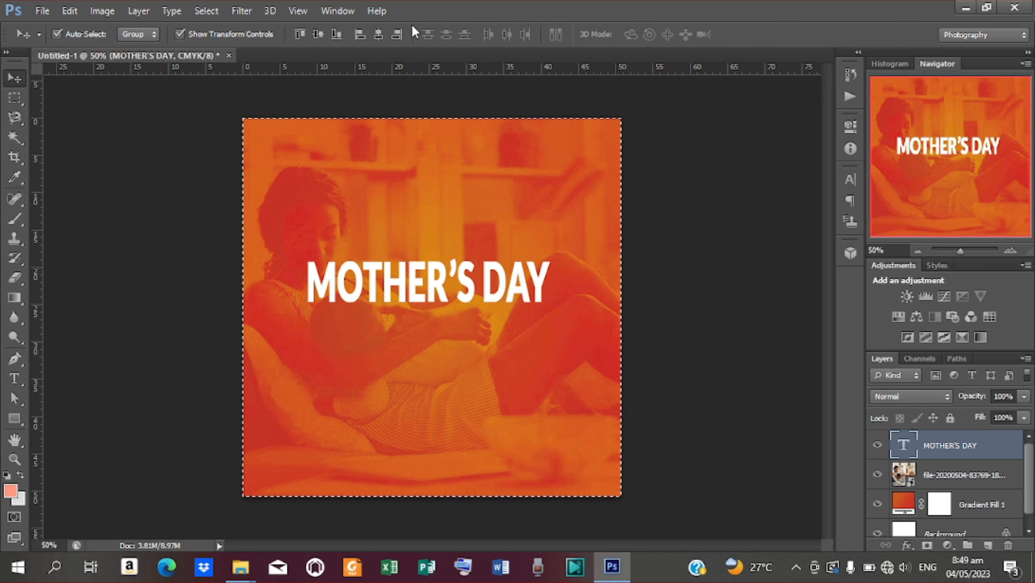
click(378, 35)
key(ctrl+d)
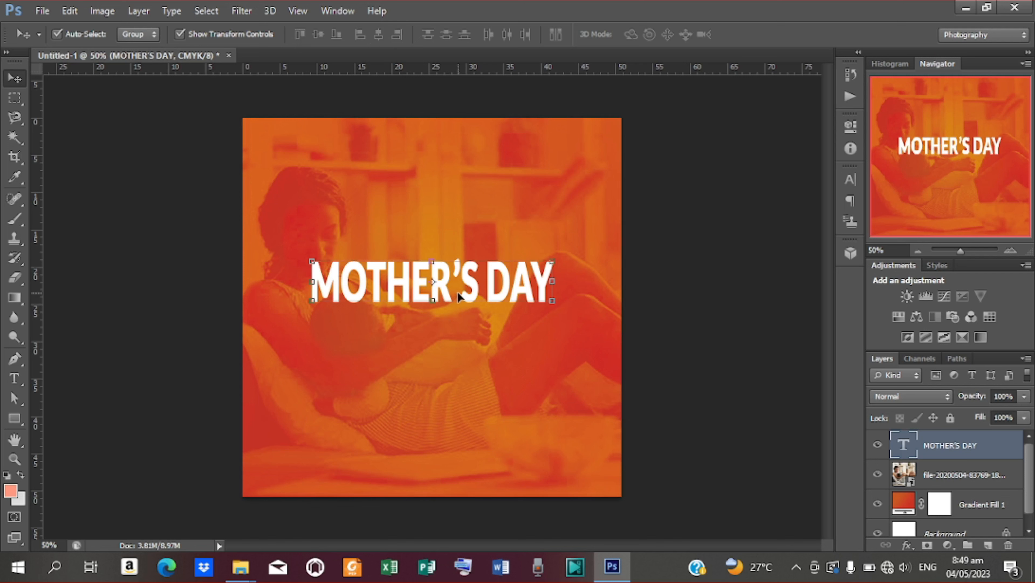
Duplicate the MOTHER'S DAY text layer and nudge the copy straight down until it sits directly beneath the original line.
key(ctrl+j)
key(Down)
key(Down)
key(Down)
key(Down)
key(Down)
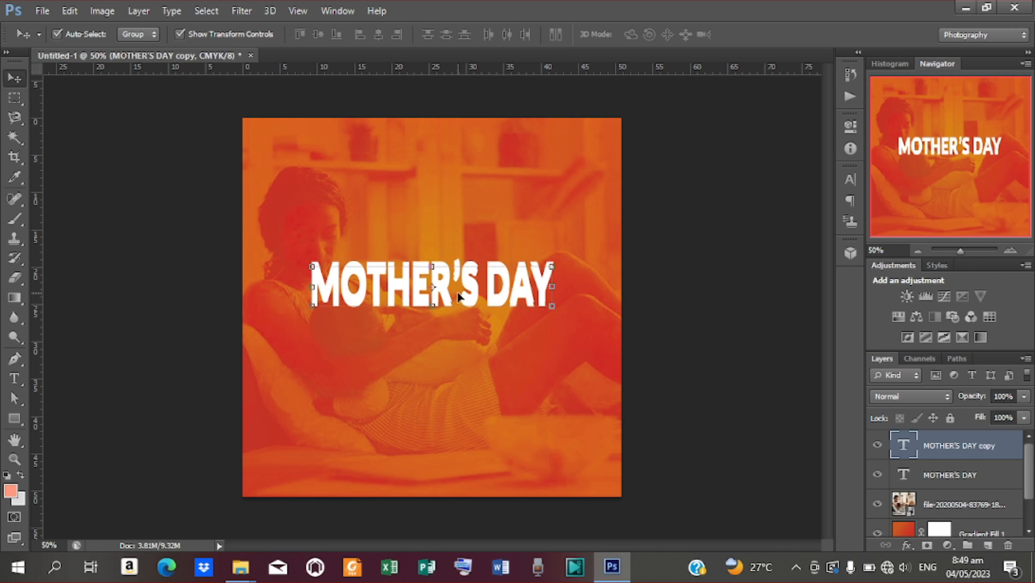
key(Down)
key(Down)
key(Down)
key(Down)
key(Down)
key(Down)
key(Down)
key(Down)
key(Down)
key(Down)
key(Down)
key(Down)
key(Down)
key(Down)
key(Down)
key(Down)
key(Down)
key(Down)
key(Down)
key(Down)
key(Down)
key(Down)
key(Down)
key(Down)
key(Down)
key(Down)
key(Down)
key(Down)
key(Down)
key(Down)
key(Down)
key(Down)
key(Down)
key(Down)
key(Down)
key(Down)
key(Down)
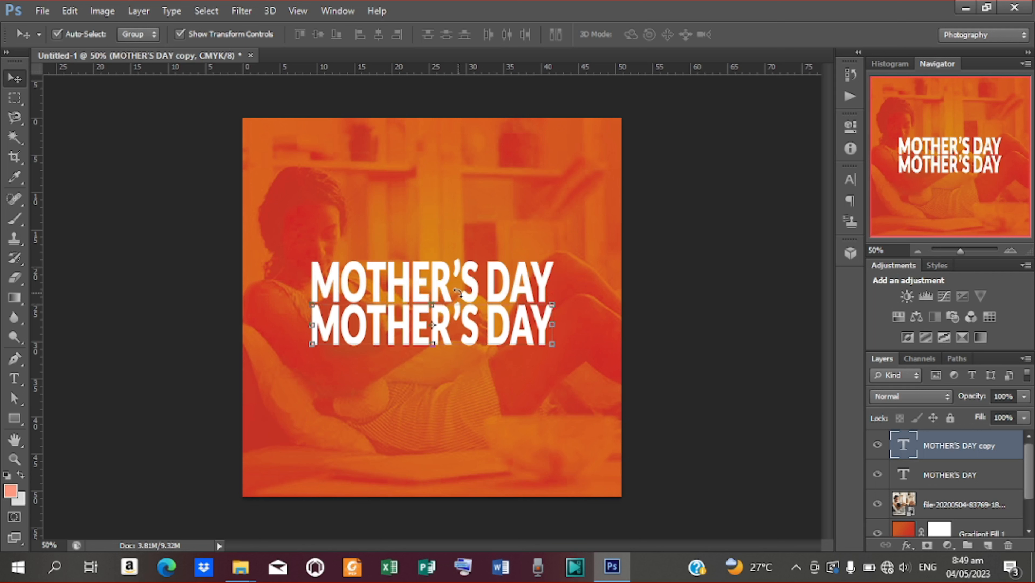
Replace the text of the lower MOTHER'S DAY copy with CELEBRATION and commit it.
key(t)
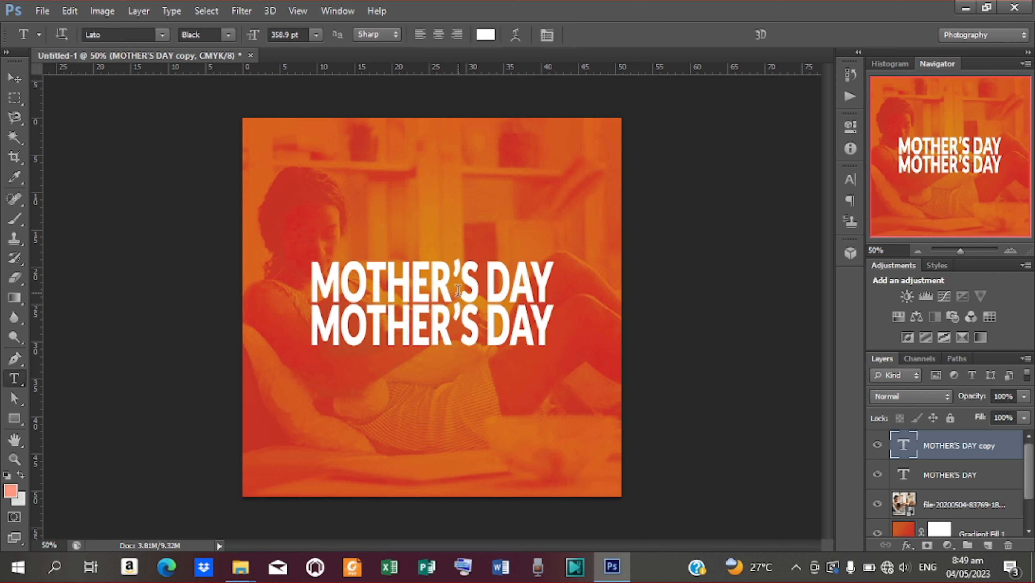
drag(312, 324, 564, 344)
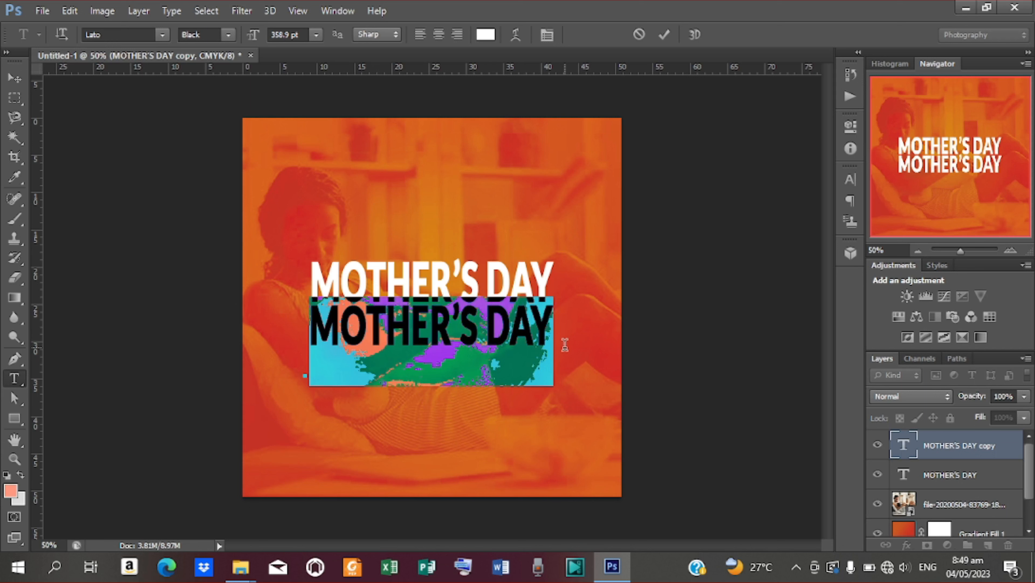
text(CELE)
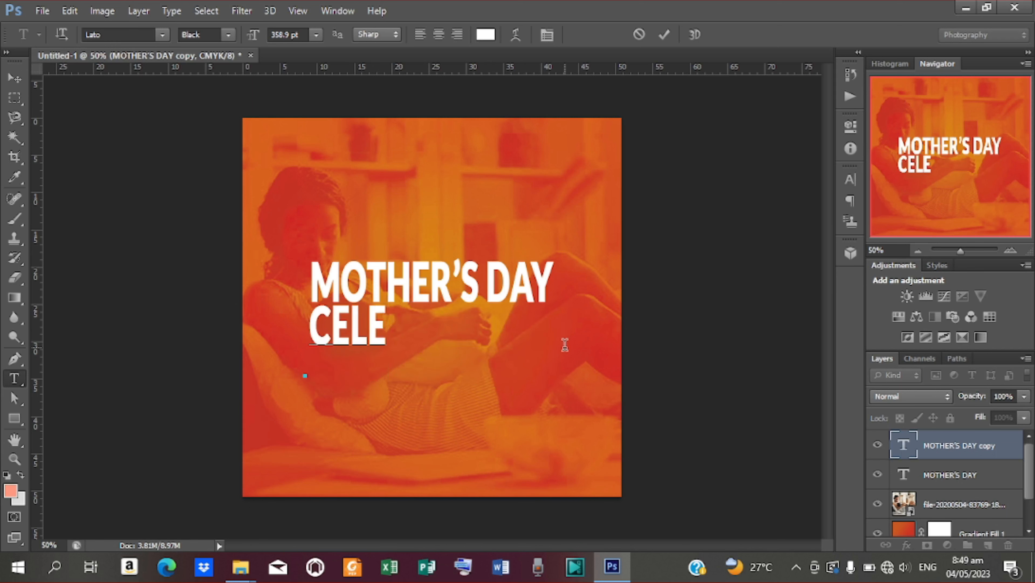
text(BRATION)
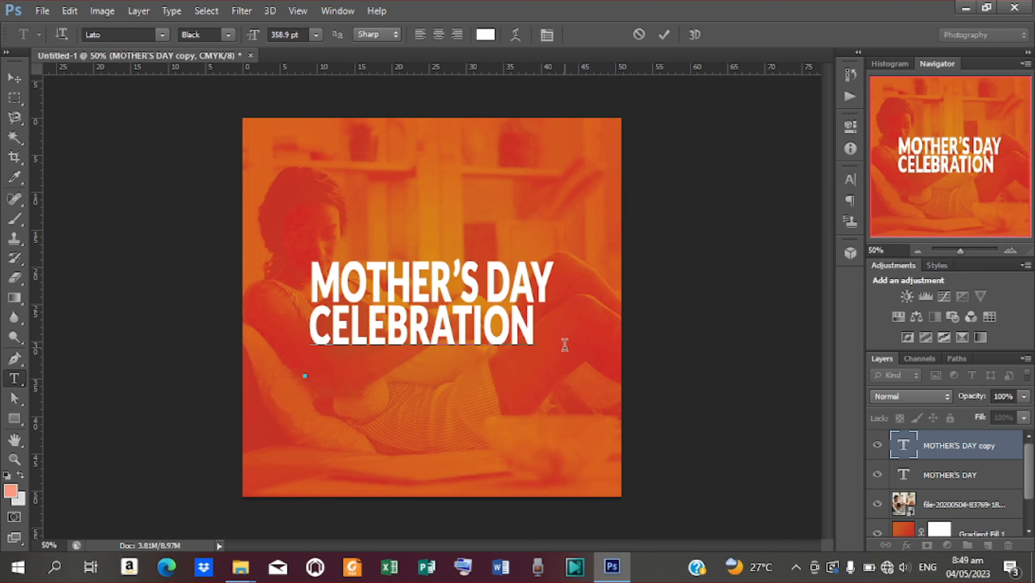
click(665, 35)
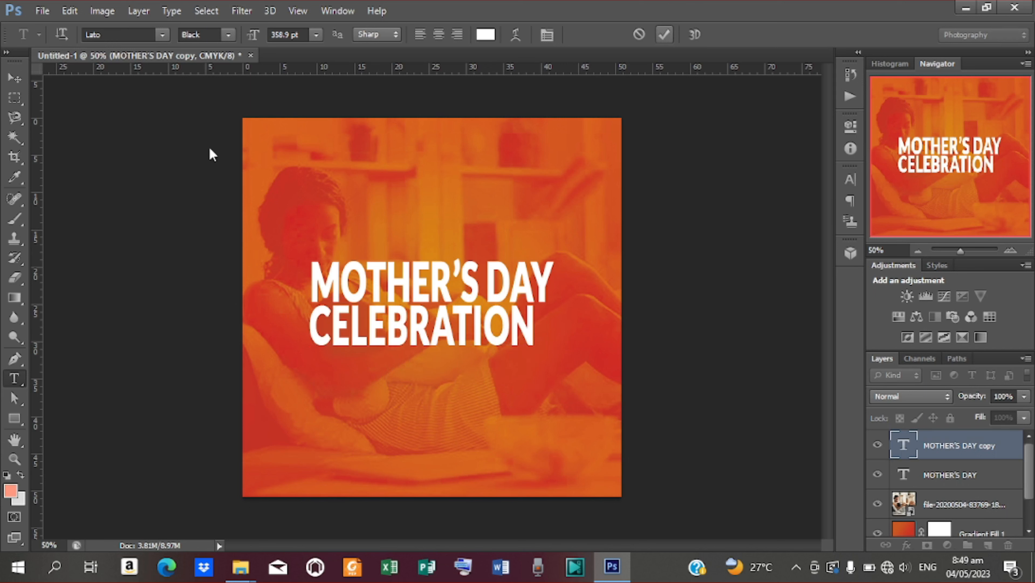
Stretch the CELEBRATION text rightward to about 107.56% width (32.51 cm), keeping its height, and commit the transform.
click(14, 80)
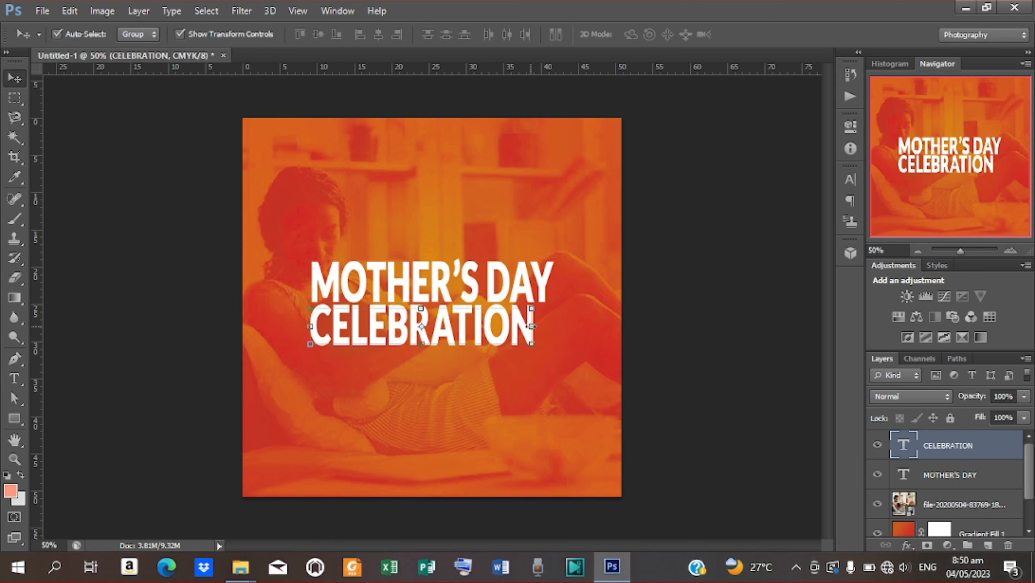
drag(533, 327, 551, 326)
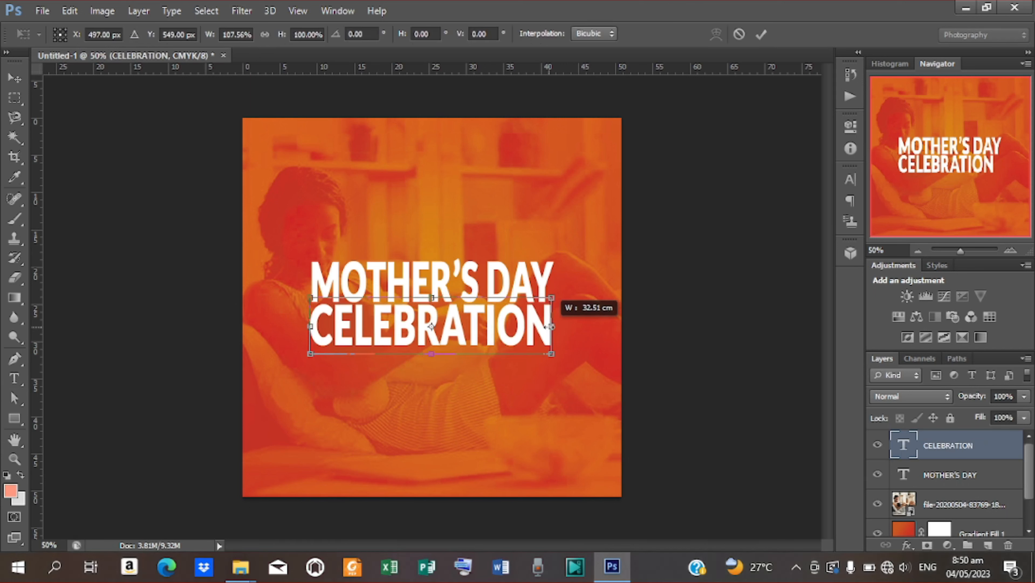
click(762, 33)
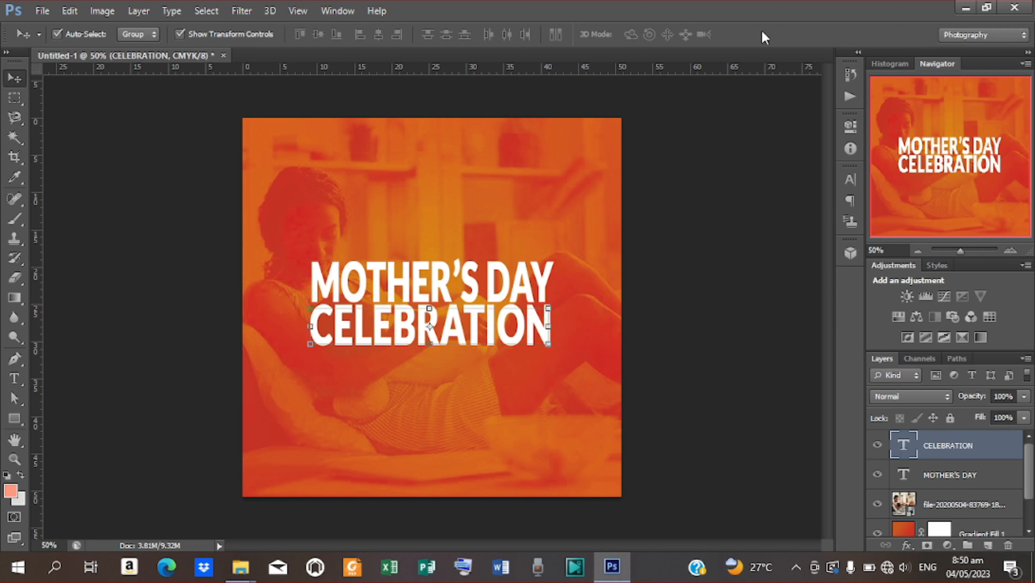
Center the CELEBRATION text horizontally on the canvas and extend its left edge to about 100.94% width to align with MOTHER'S DAY.
key(ctrl+a)
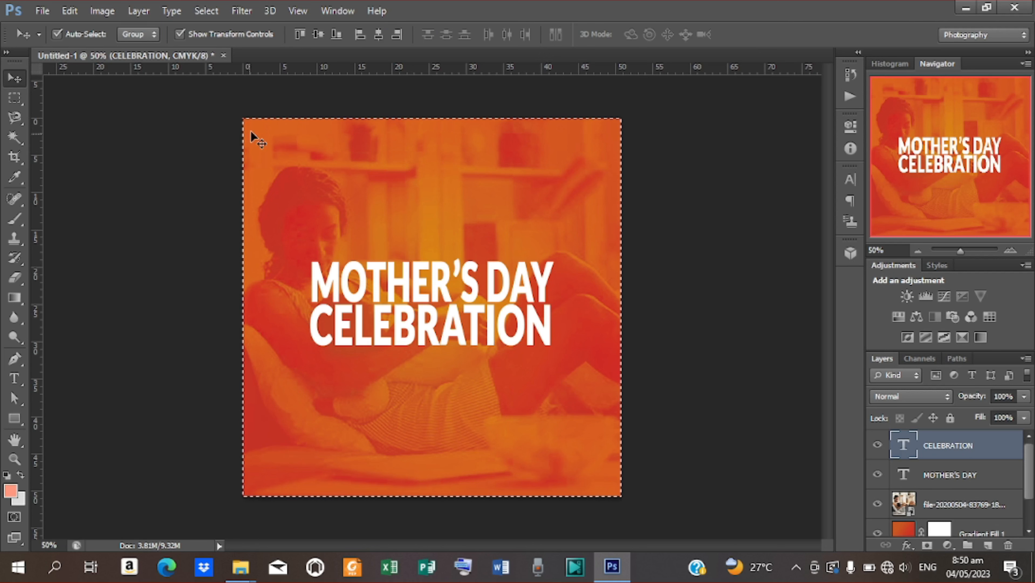
click(378, 35)
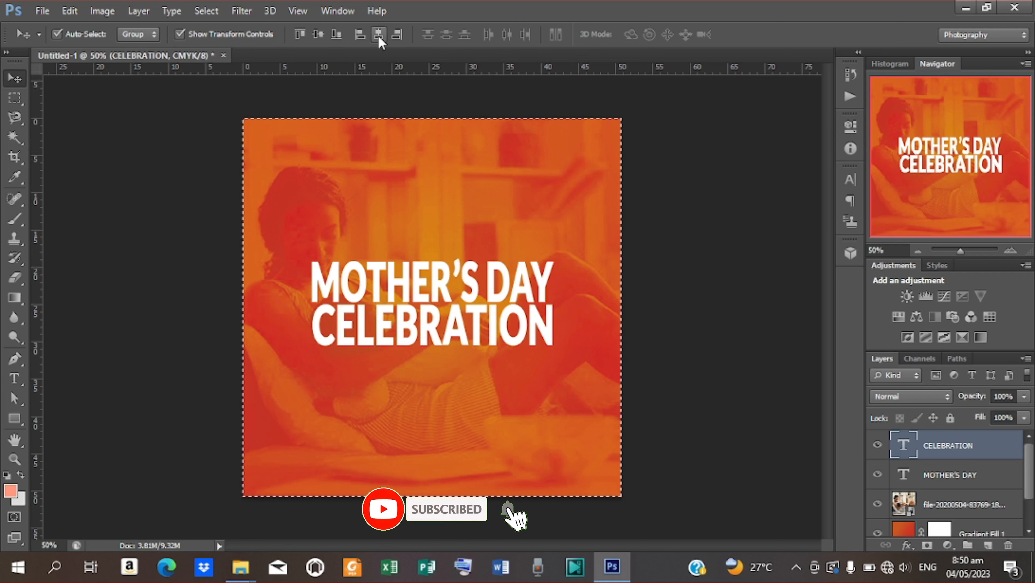
key(ctrl+d)
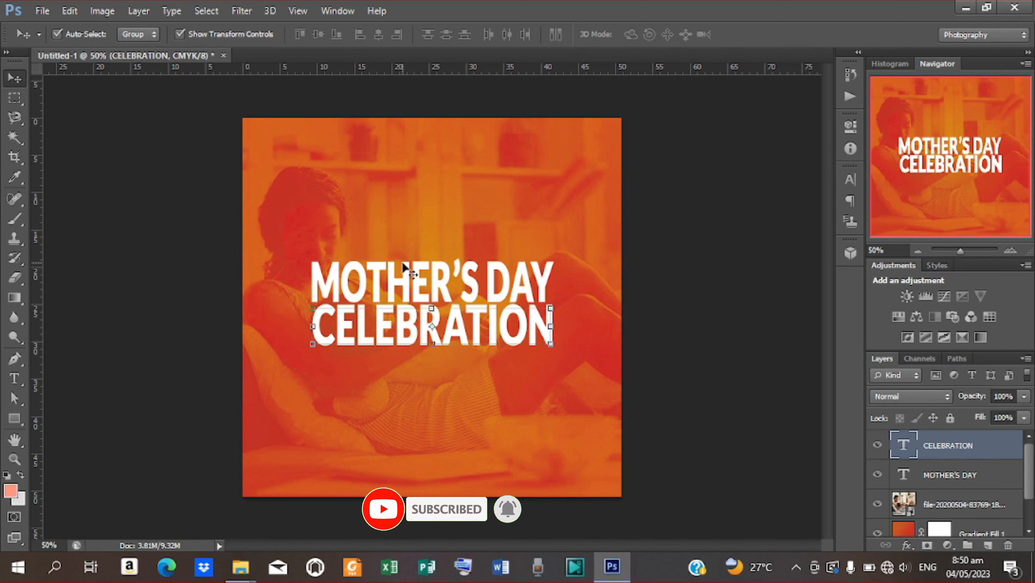
drag(313, 328, 310, 327)
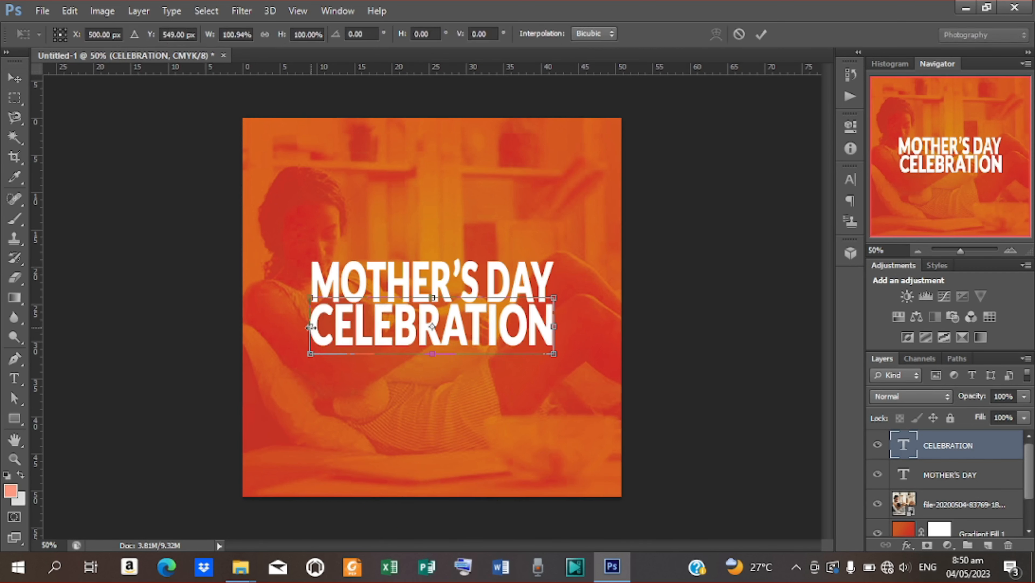
click(761, 35)
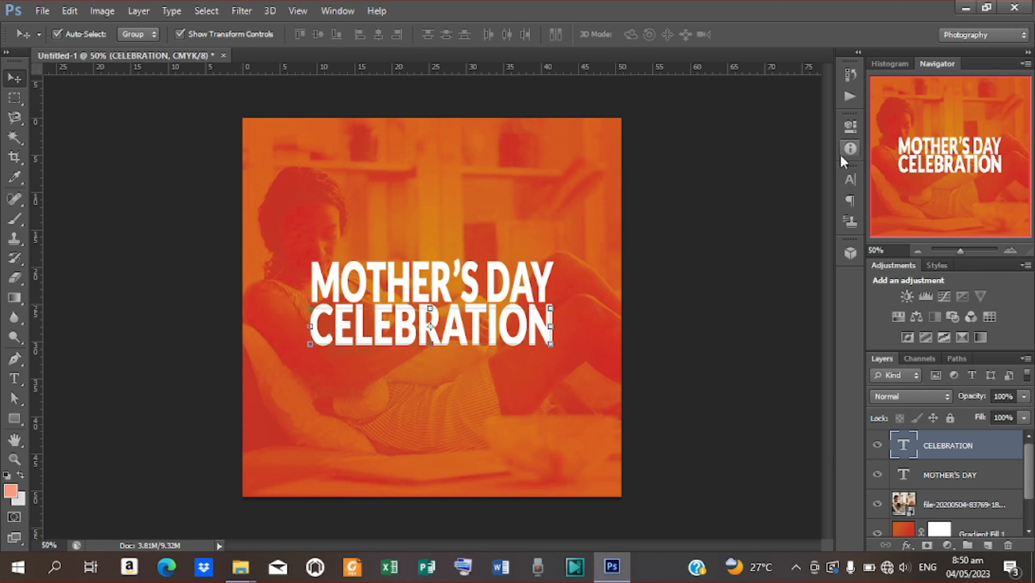
Set the CELEBRATION text's font size to 356.9 pt and its vertical scale to 90%.
click(851, 179)
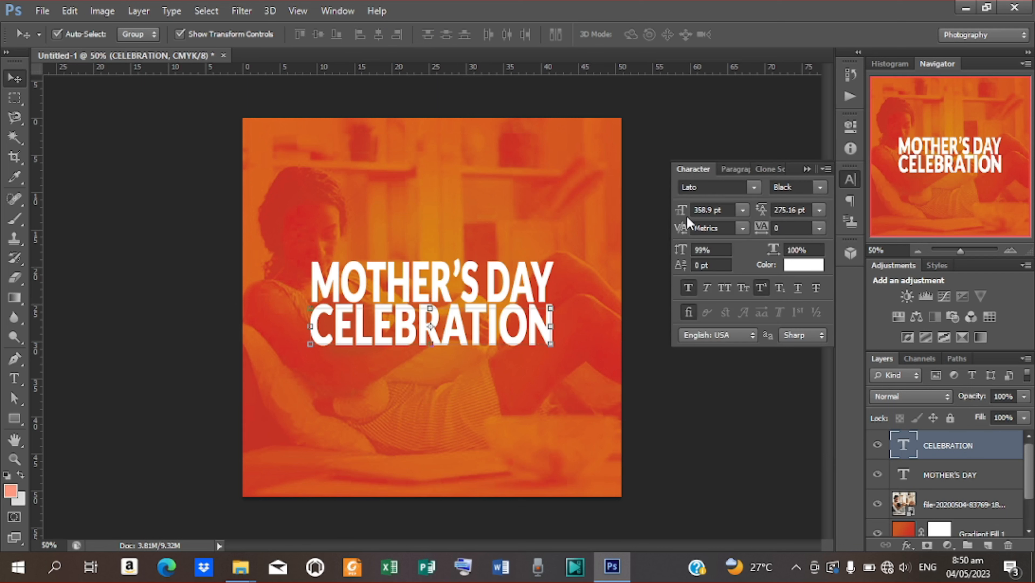
drag(687, 217, 685, 217)
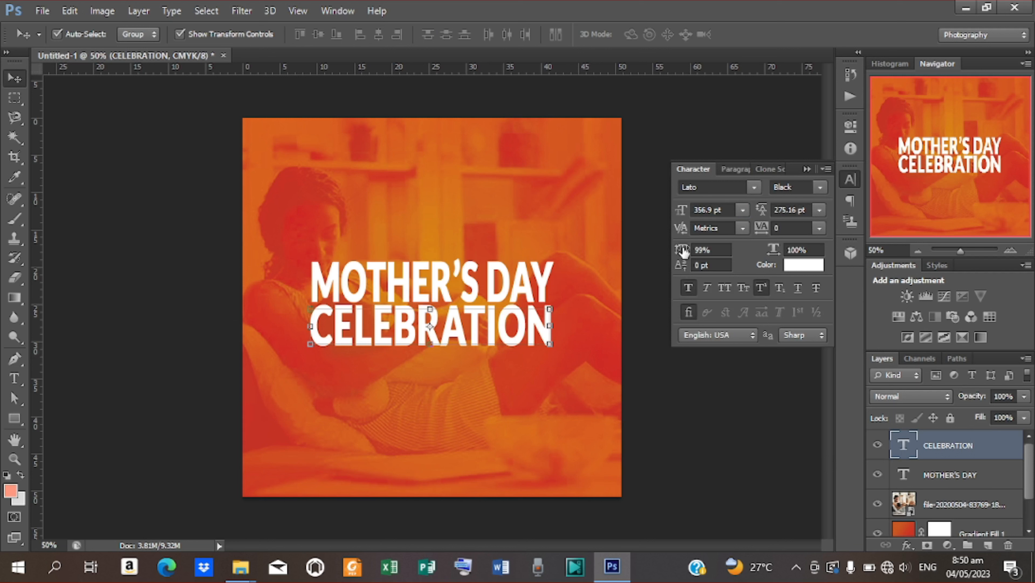
drag(684, 254, 637, 252)
text(90)
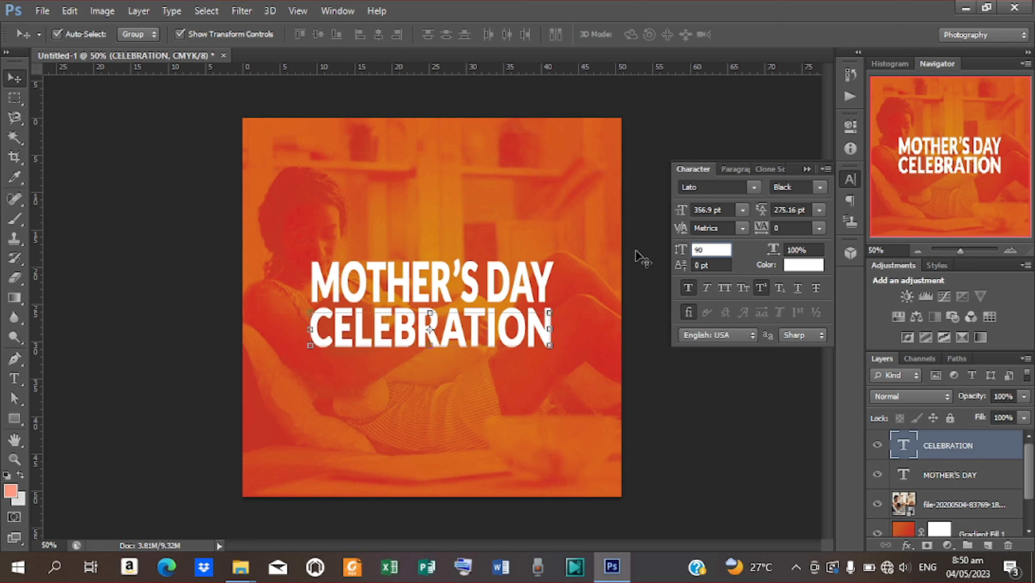
key(Return)
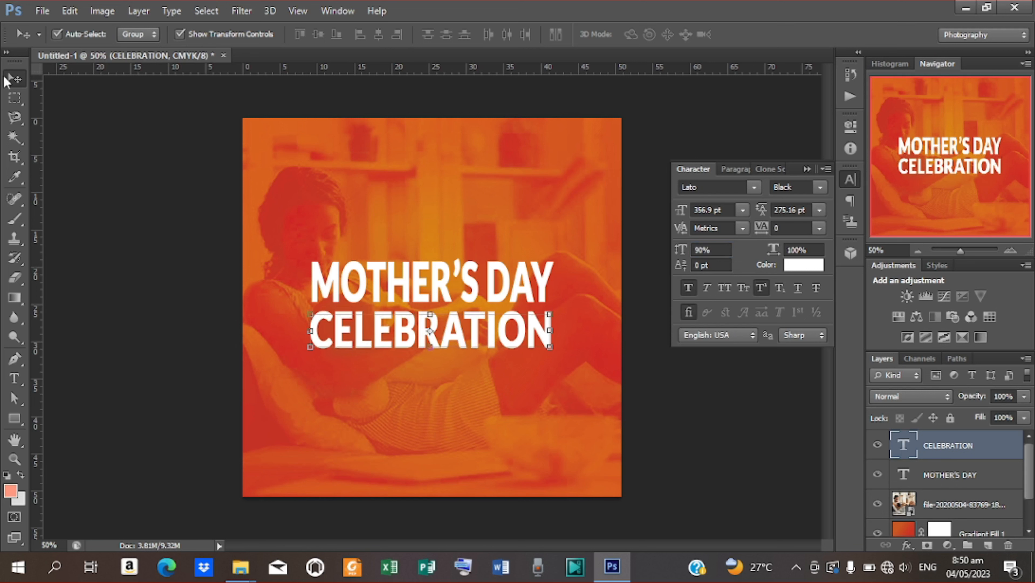
Nudge the CELEBRATION text slightly upward to tighten the gap below MOTHER'S DAY.
key(Up)
key(Up)
key(Up)
key(Up)
key(Up)
key(Up)
key(Up)
key(Up)
key(Up)
key(Up)
key(Up)
key(Up)
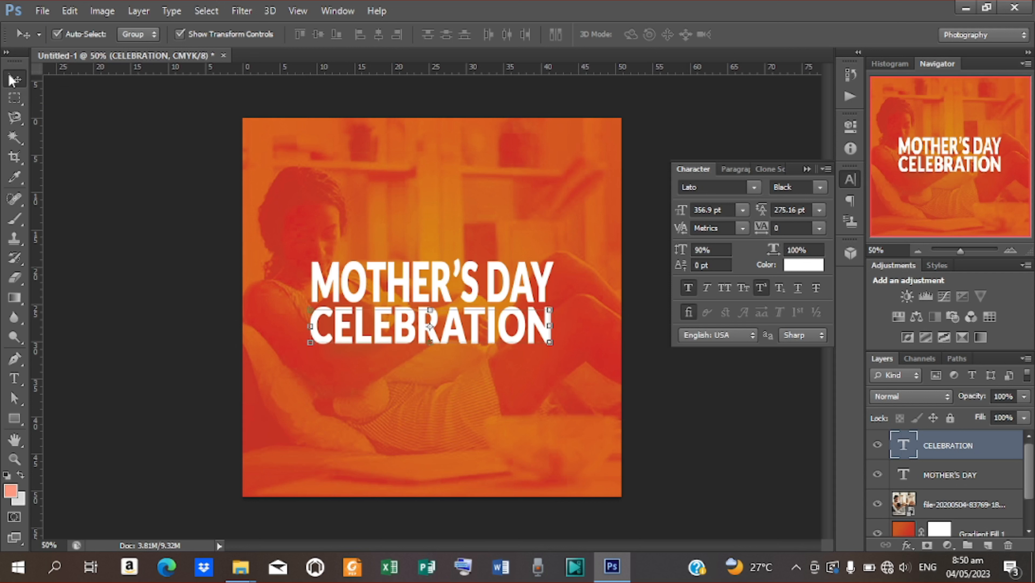
Set the MOTHER'S DAY text's vertical scale to 90%.
click(394, 274)
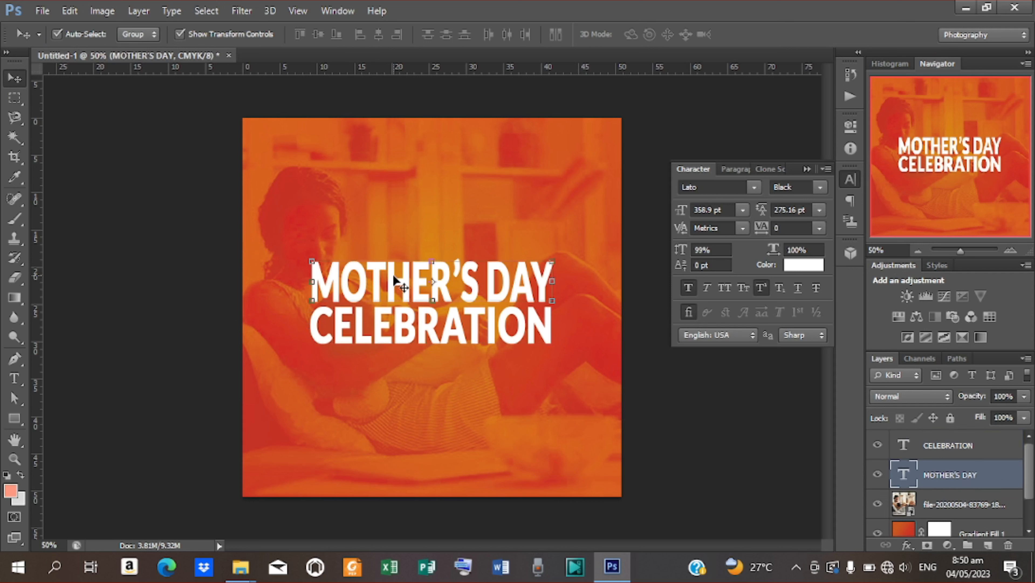
click(709, 249)
text(9)
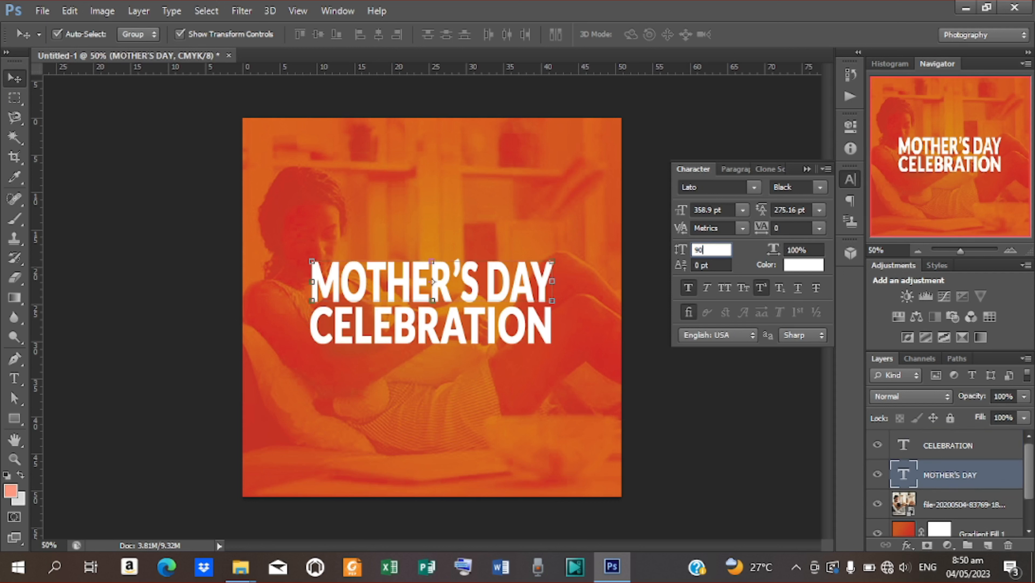
text(0)
key(Return)
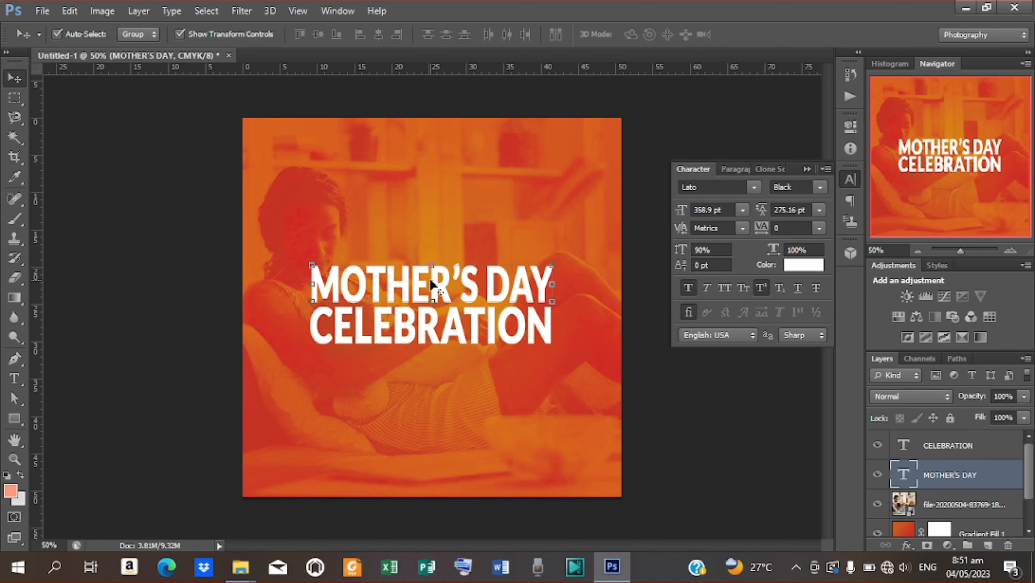
Add a drop shadow to the MOTHER'S DAY layer with 8 px distance, 5% spread and 8 px size.
right_click(961, 471)
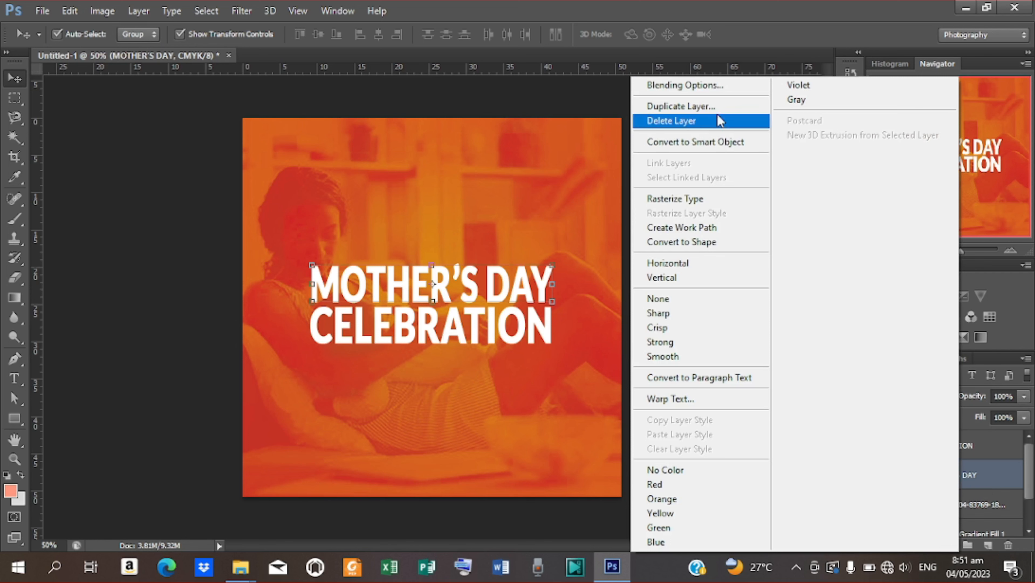
click(707, 87)
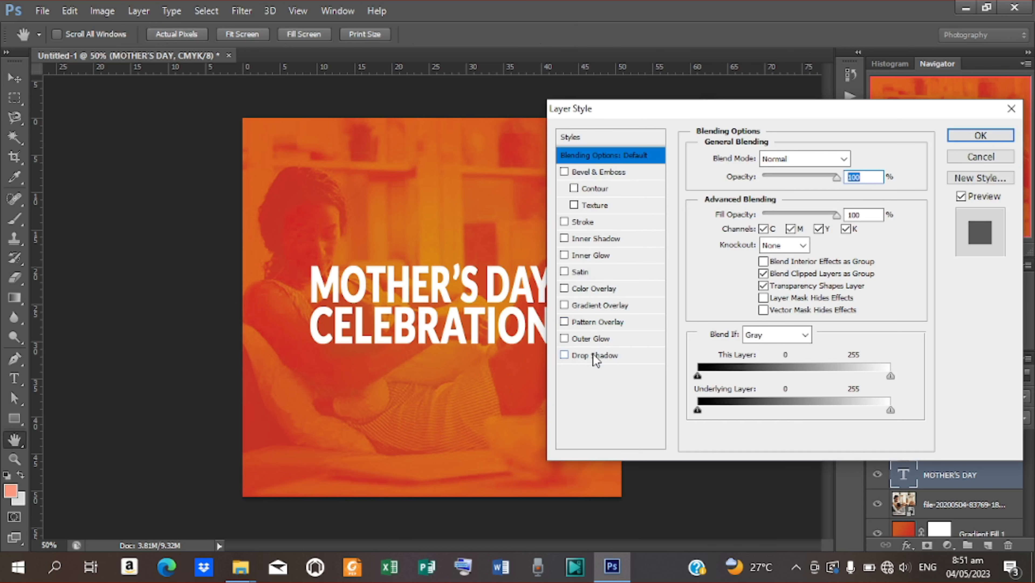
click(595, 355)
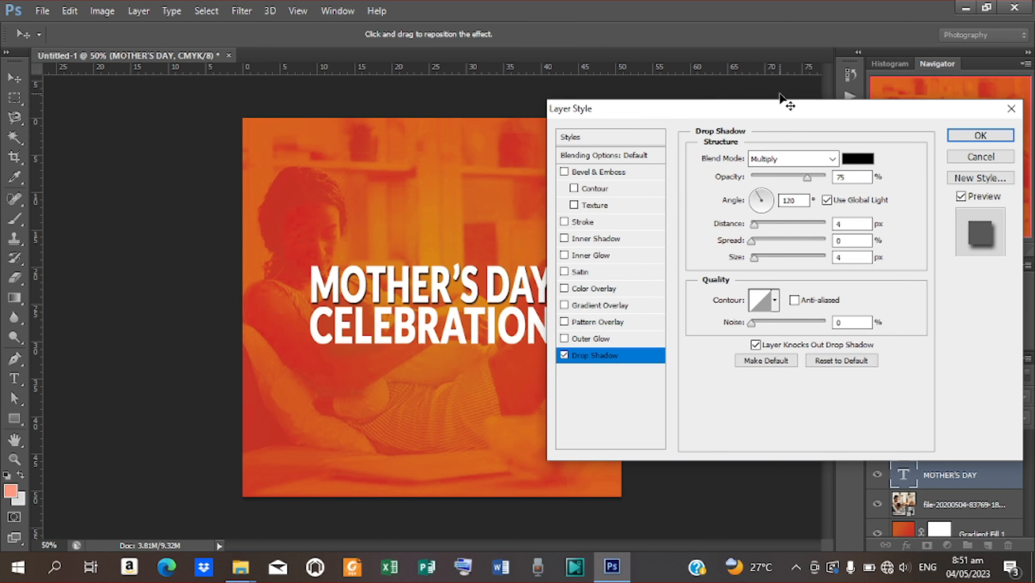
drag(774, 108, 791, 73)
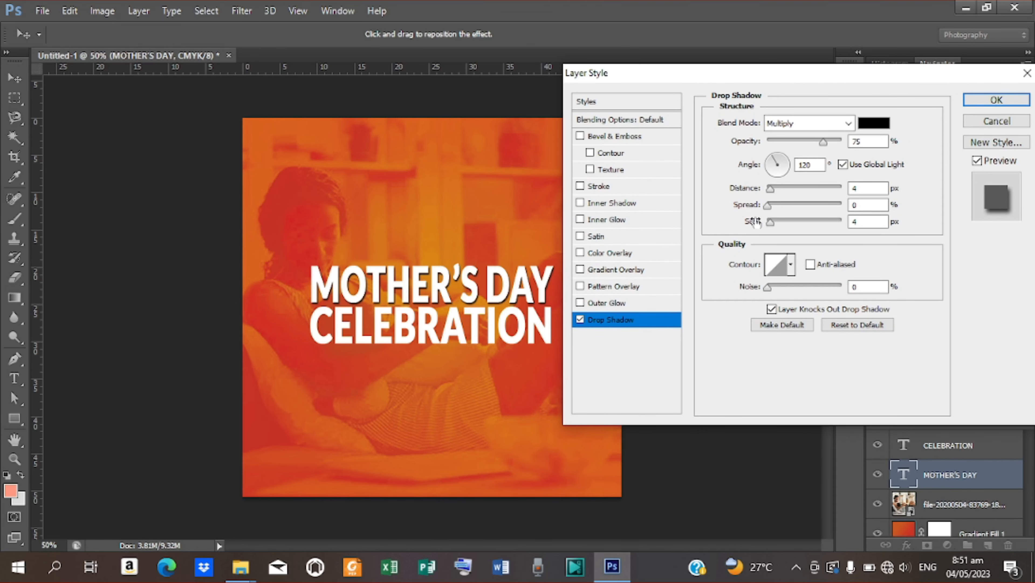
double_click(856, 187)
click(771, 189)
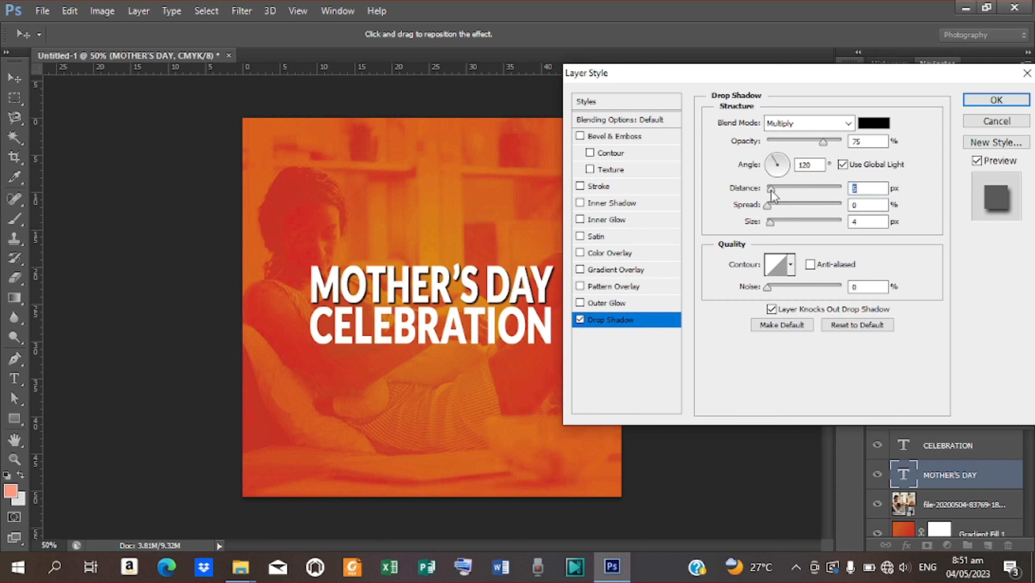
text(8)
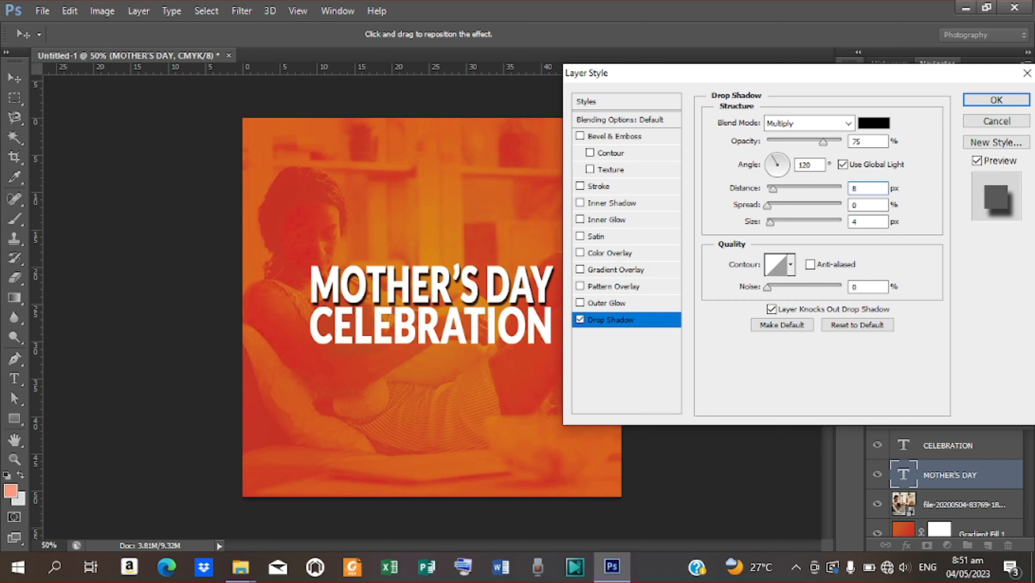
double_click(867, 204)
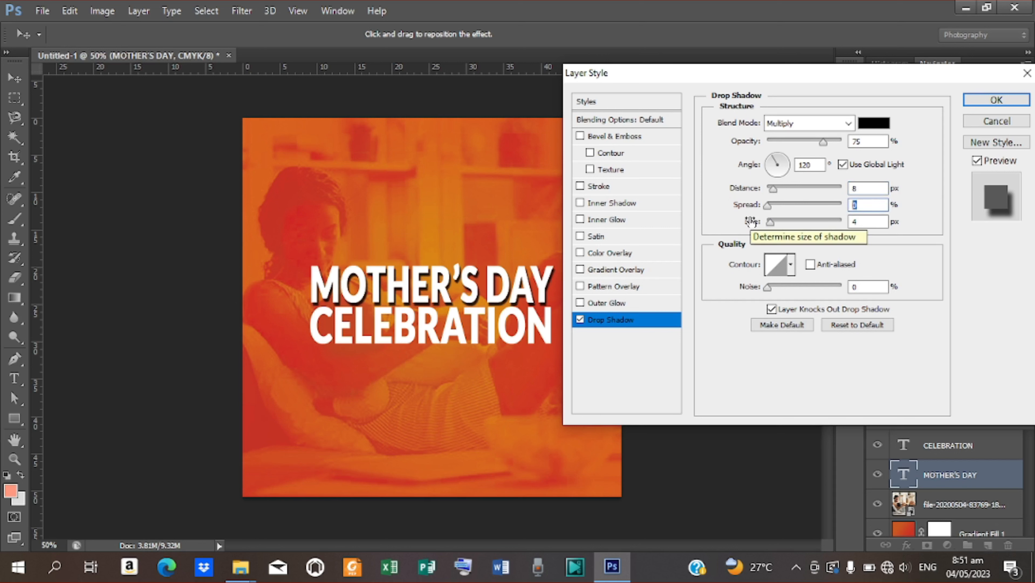
text(5)
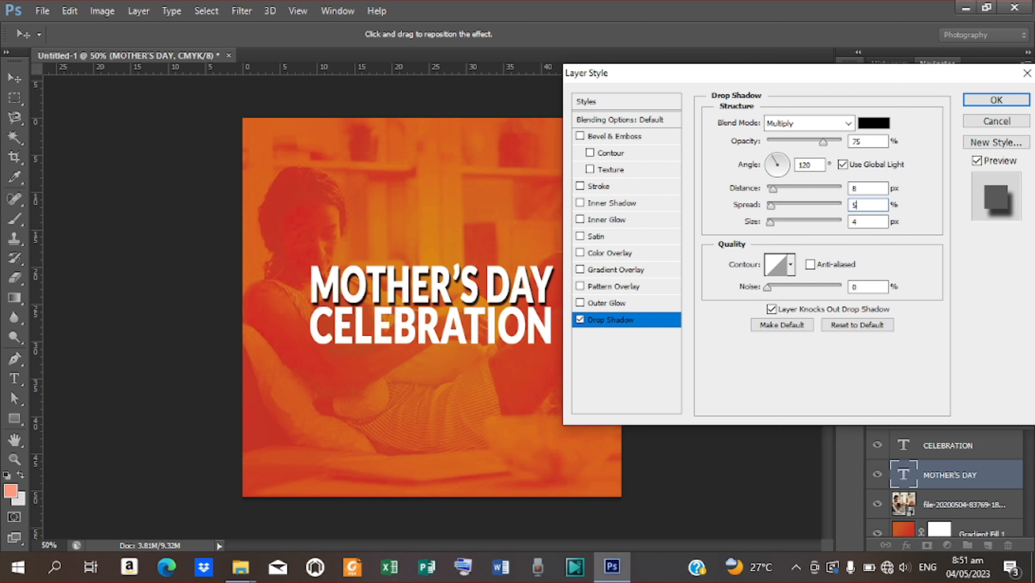
key(Tab)
text(8)
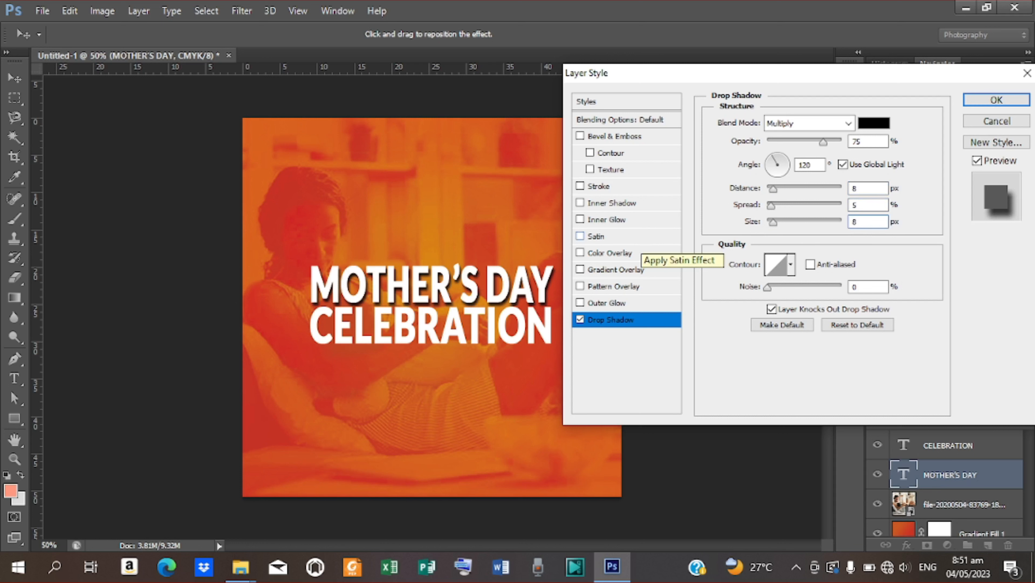
Try different contours for the drop shadow and choose Cove - Deep.
click(792, 266)
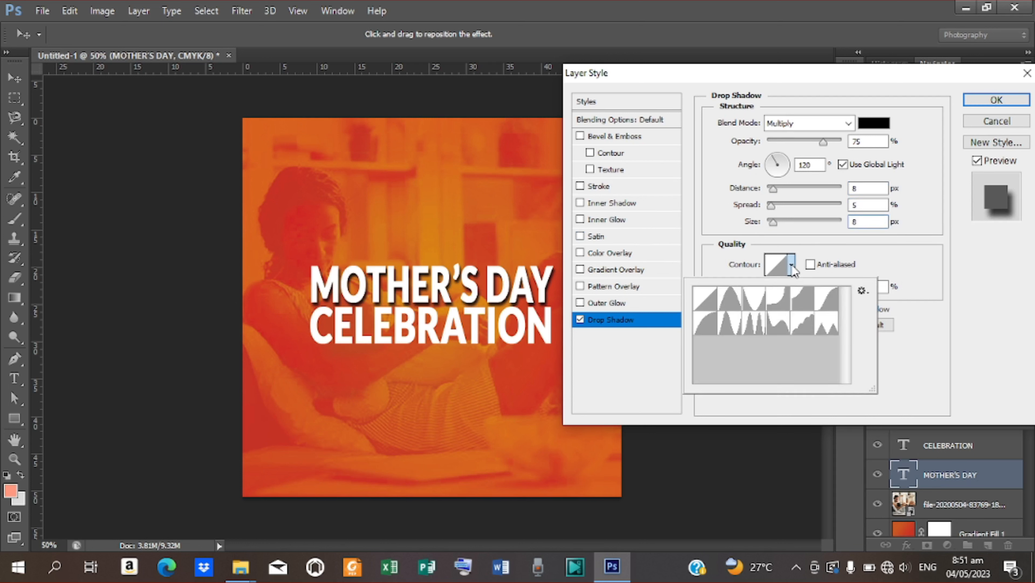
click(778, 298)
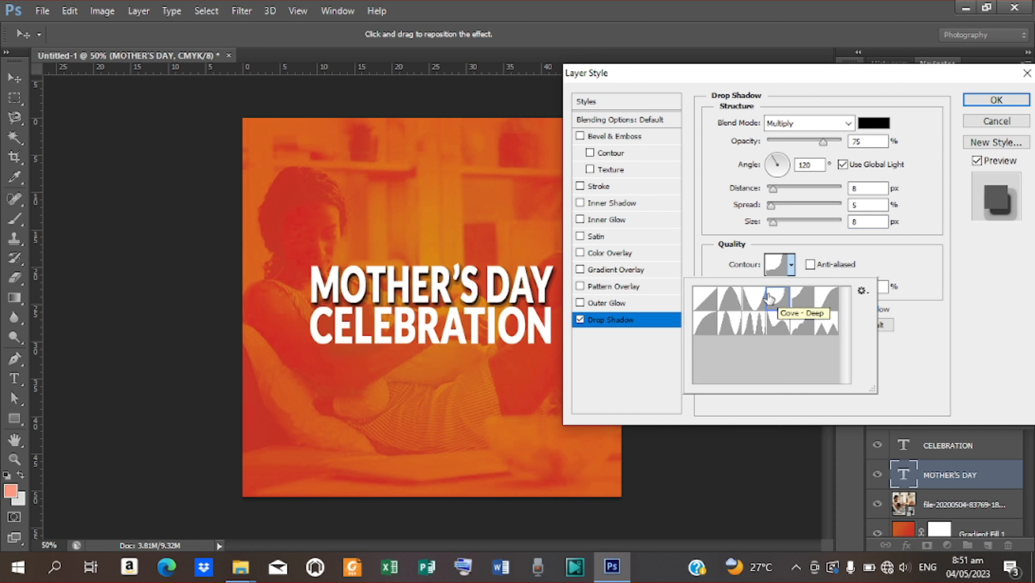
click(805, 302)
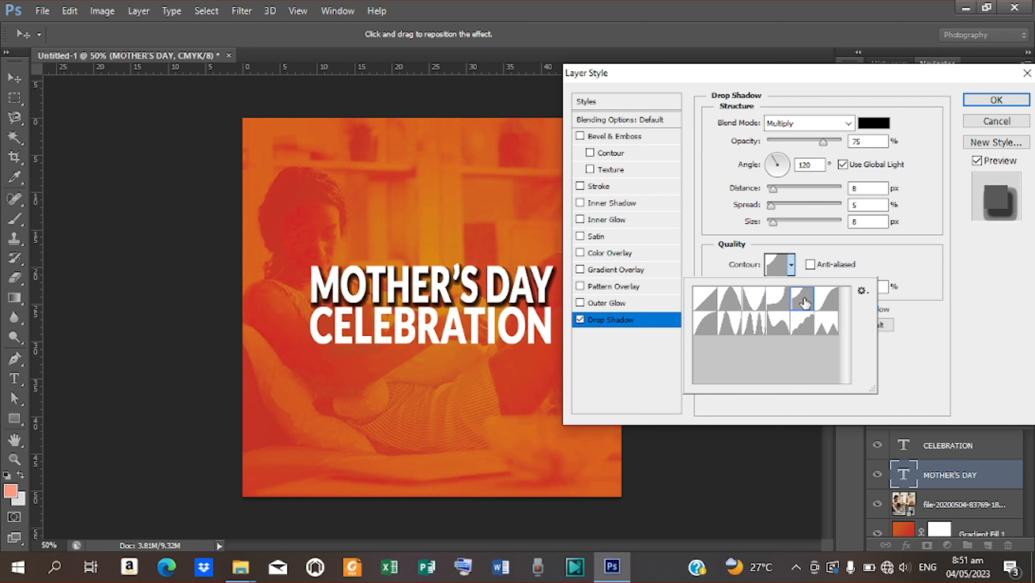
click(778, 304)
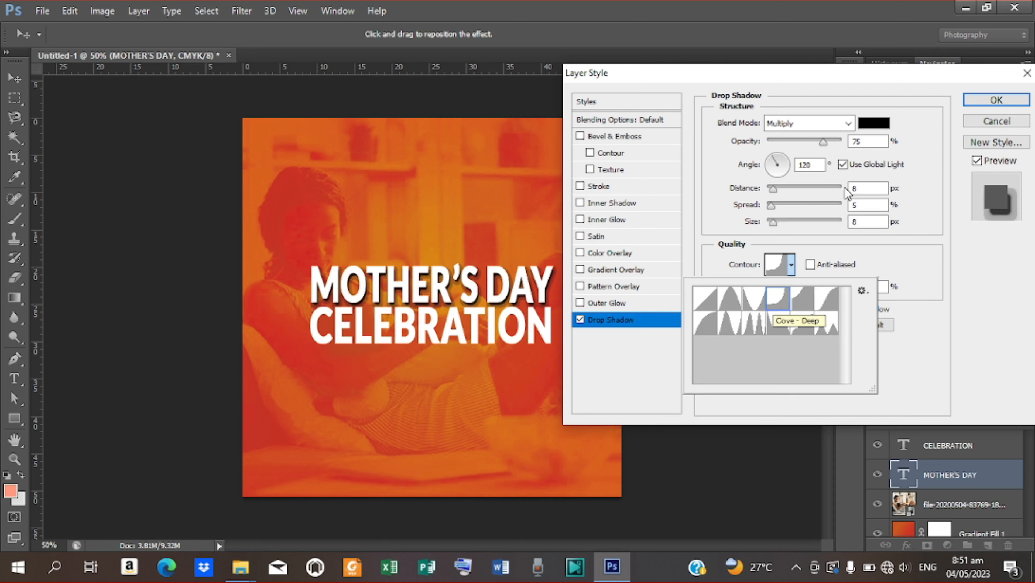
Set the drop shadow's color to light grey e3e3e3 and its noise to 10%.
click(873, 126)
click(873, 126)
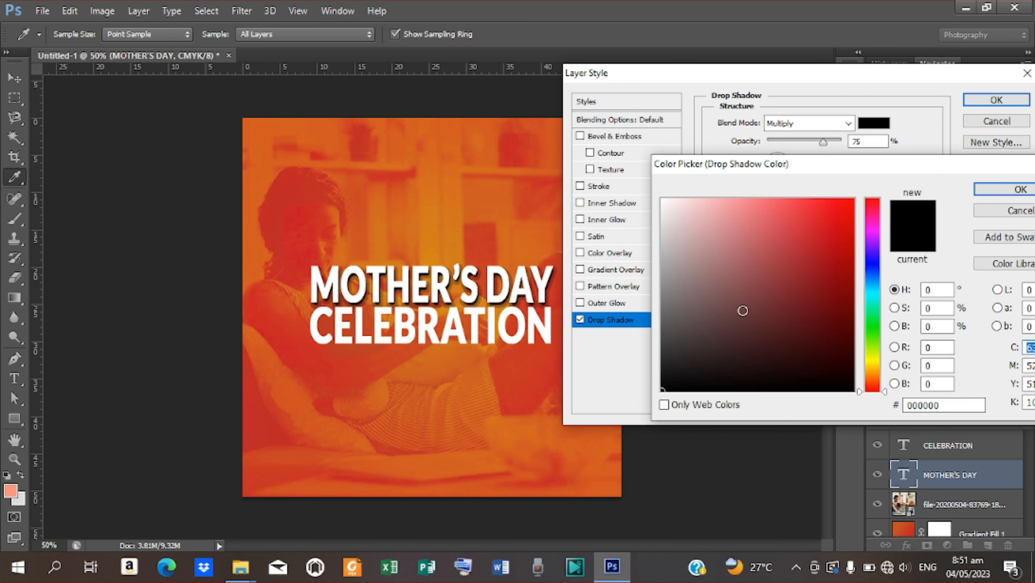
click(751, 223)
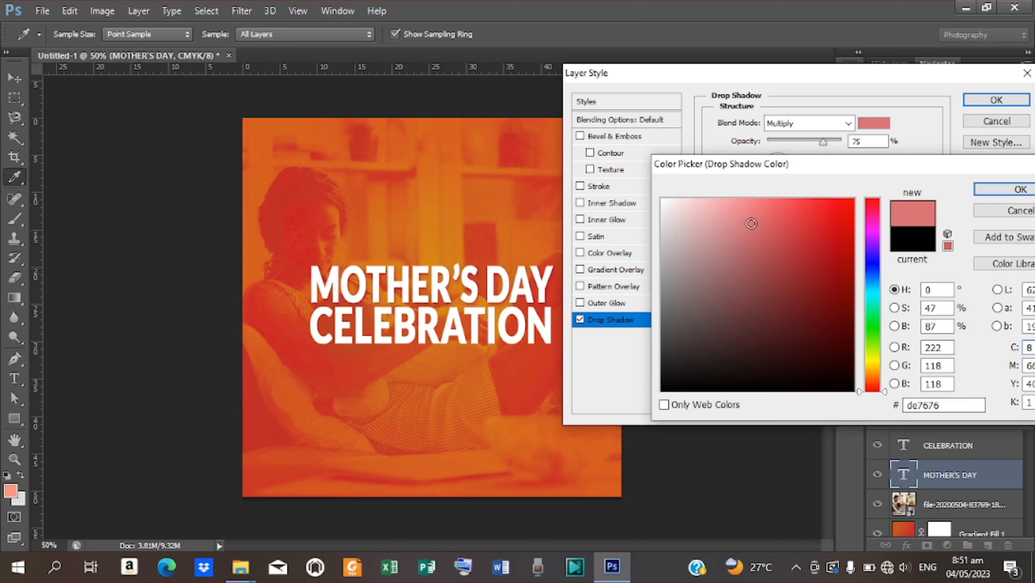
click(524, 316)
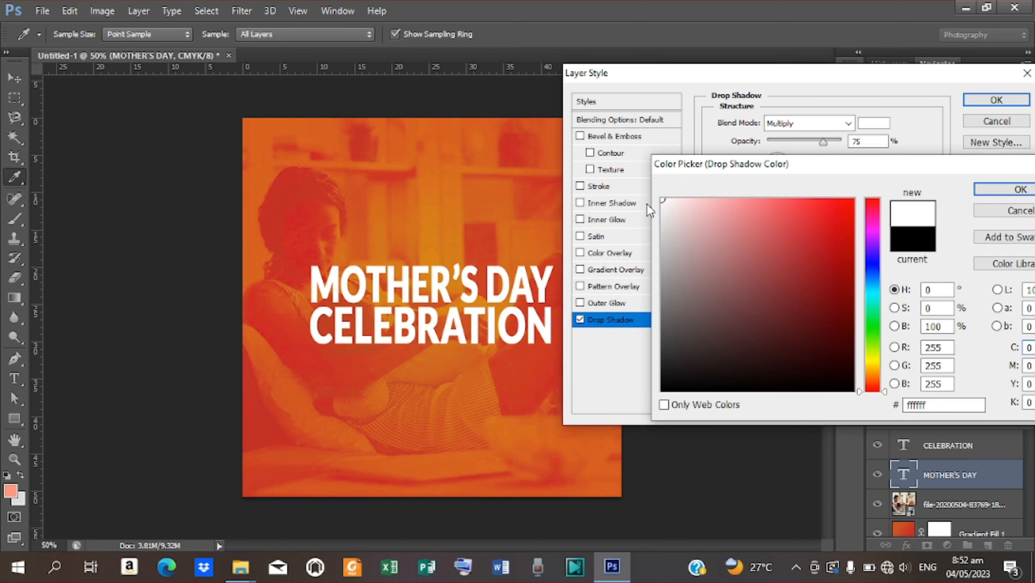
click(661, 207)
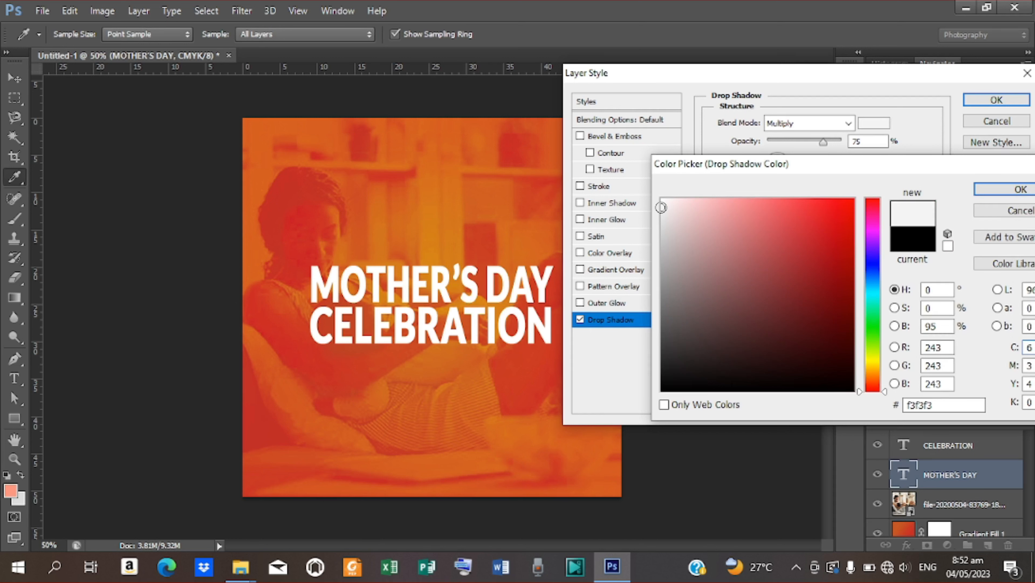
drag(661, 207, 662, 219)
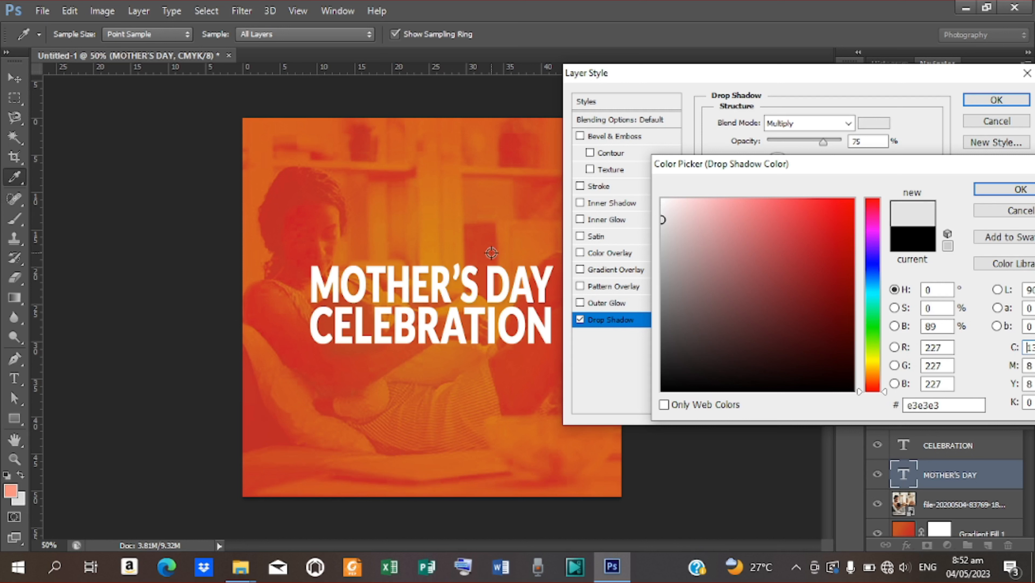
click(1005, 189)
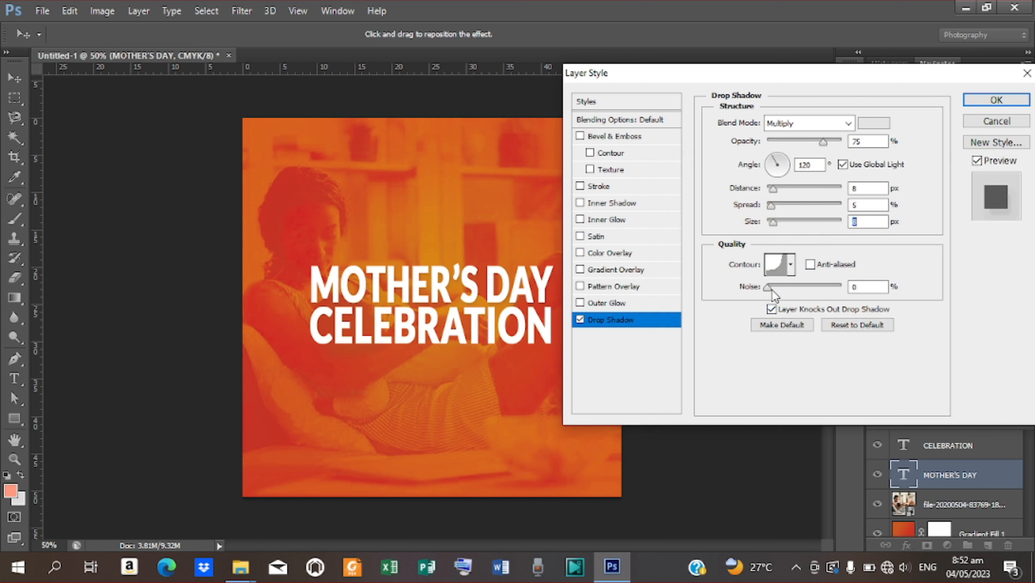
drag(765, 289, 773, 288)
Add a gradient overlay to the MOTHER'S DAY text using the crimson-to-orange-red custom preset.
click(615, 269)
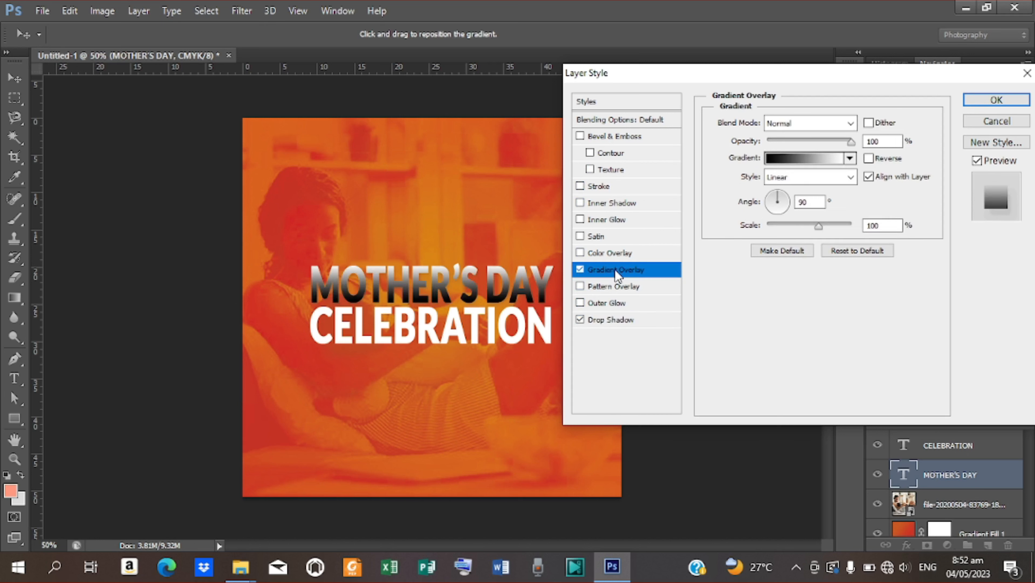
click(789, 163)
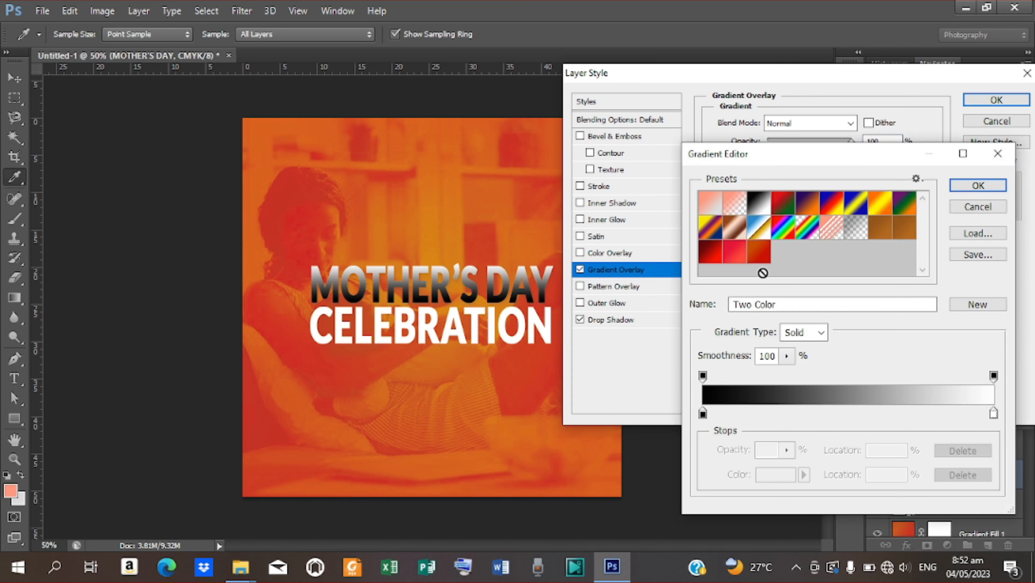
click(739, 257)
click(765, 258)
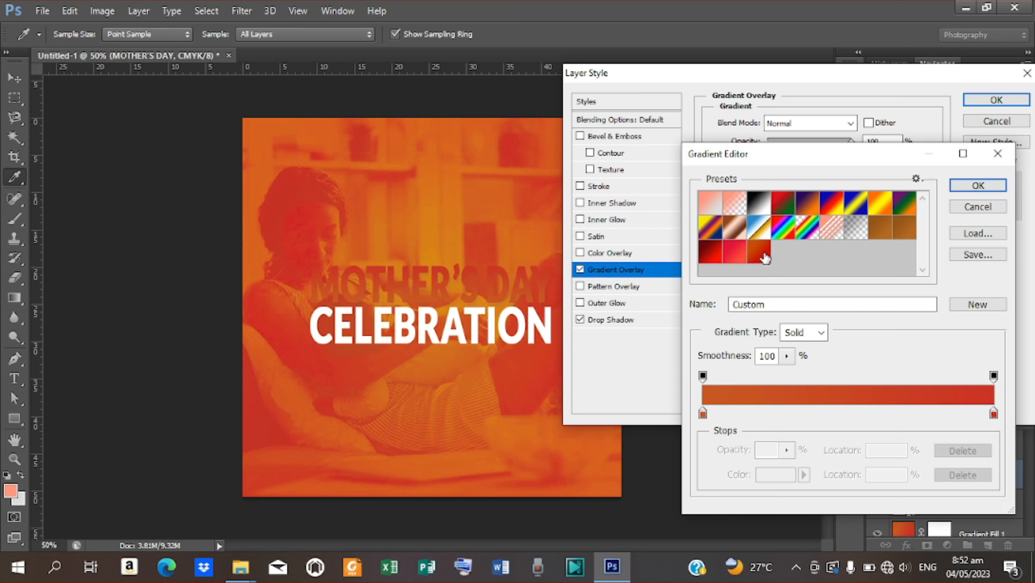
click(734, 257)
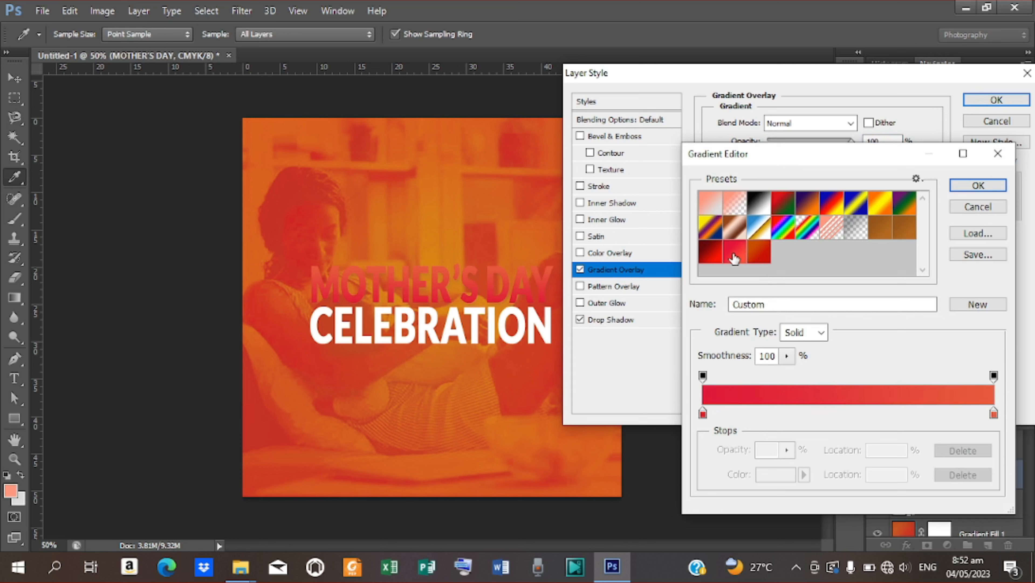
click(963, 185)
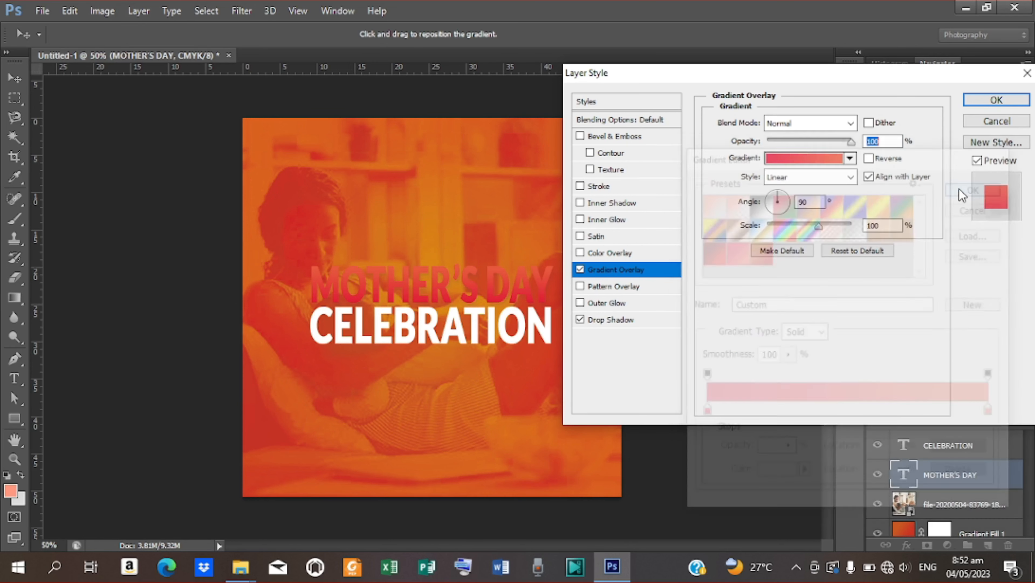
Add a 3 px outside stroke to the MOTHER'S DAY text in white (ffffff).
click(604, 186)
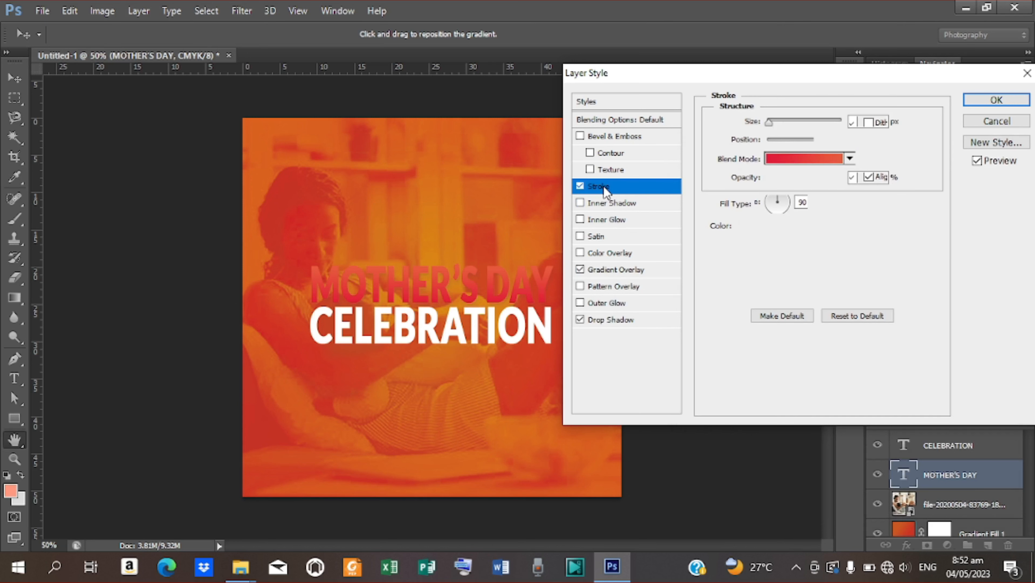
click(751, 226)
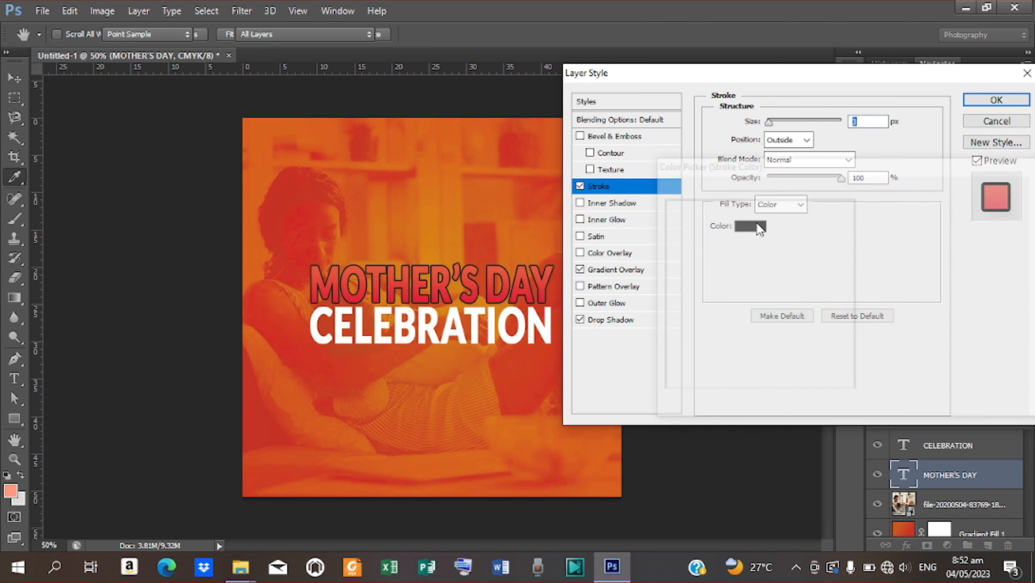
click(475, 313)
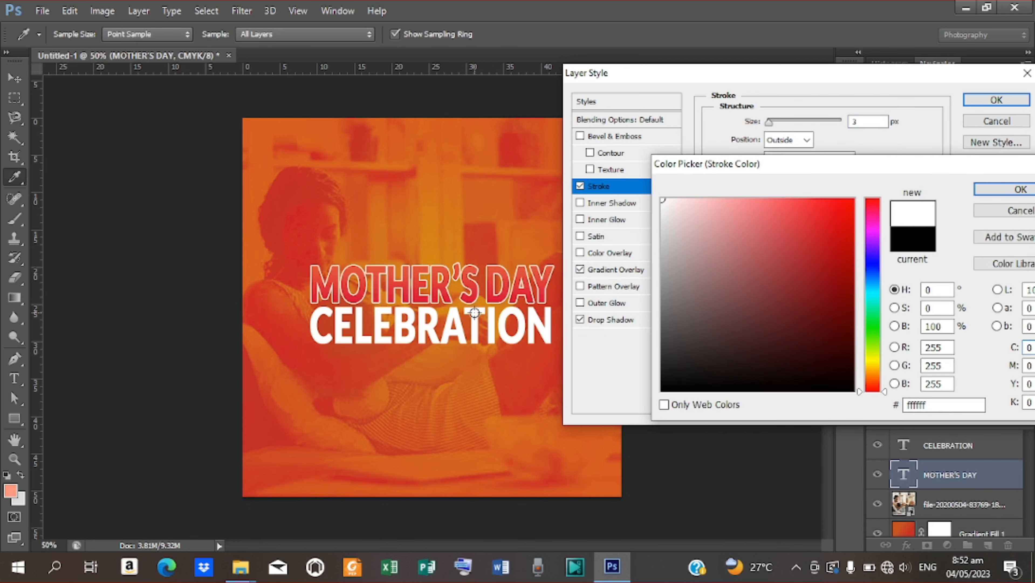
click(1010, 192)
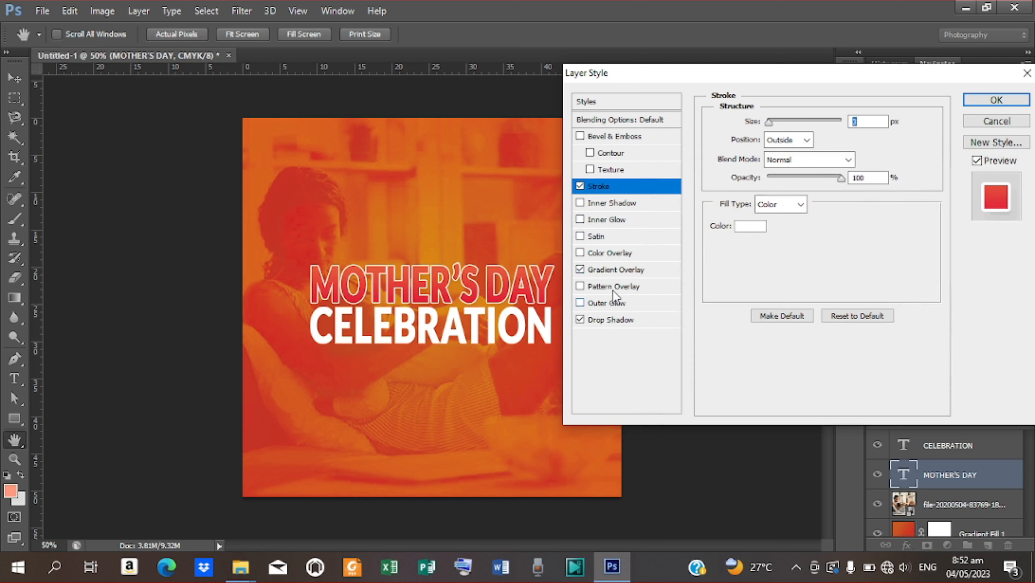
Change the MOTHER'S DAY drop shadow's color to near-white fdfdfd and its contour to Half Round, and apply the layer style.
click(609, 320)
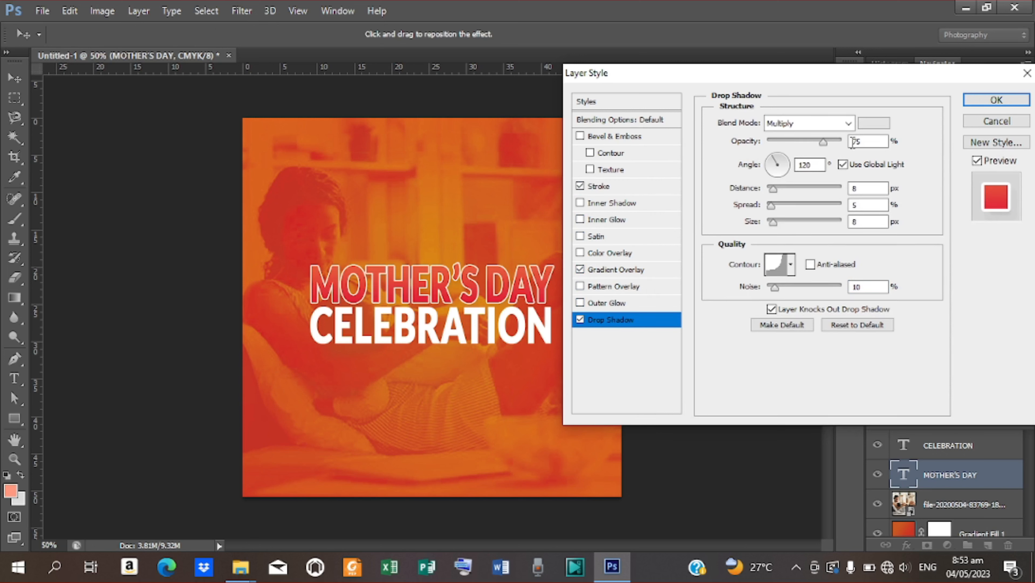
click(871, 123)
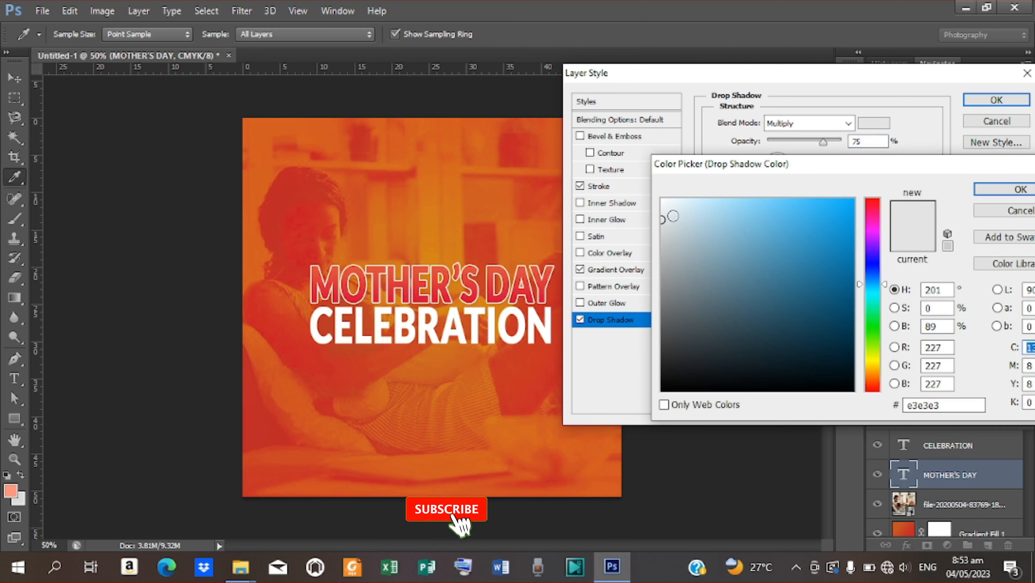
click(662, 199)
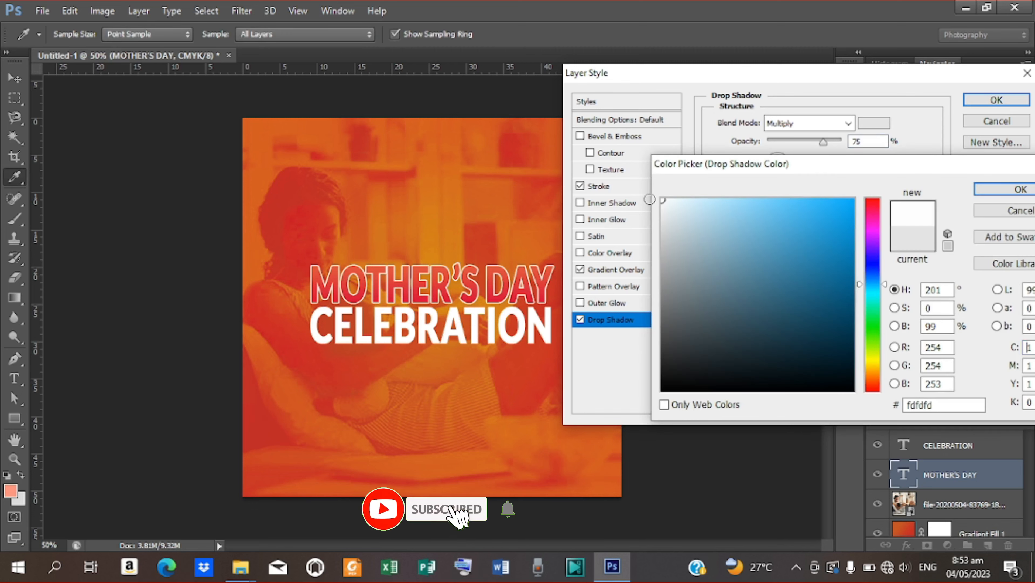
click(996, 186)
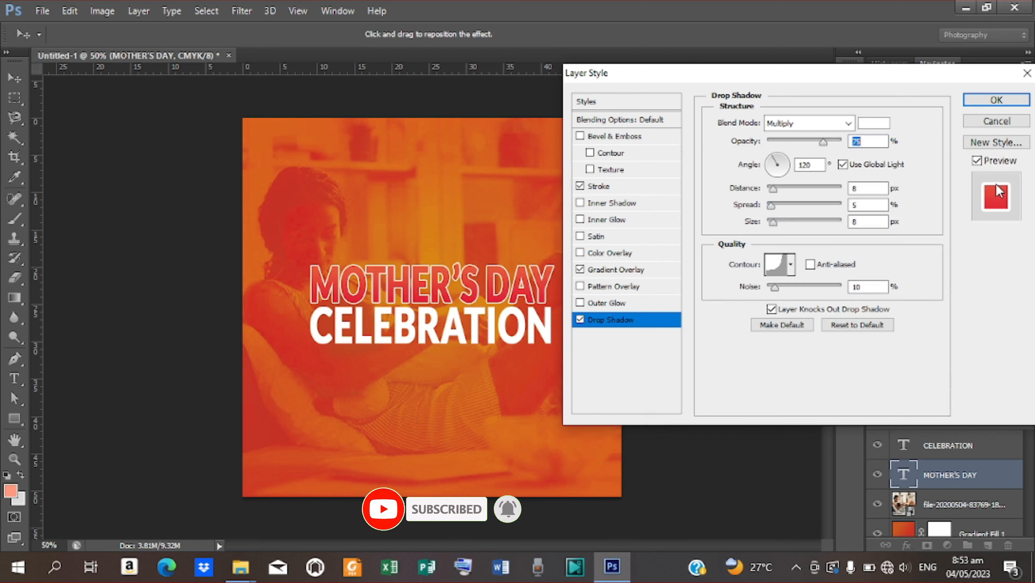
click(791, 266)
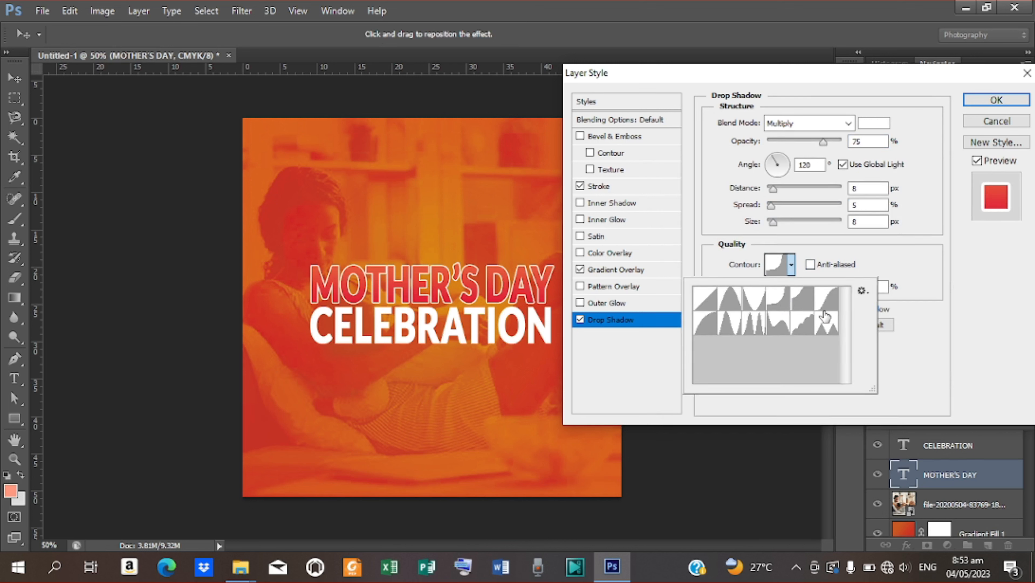
click(712, 326)
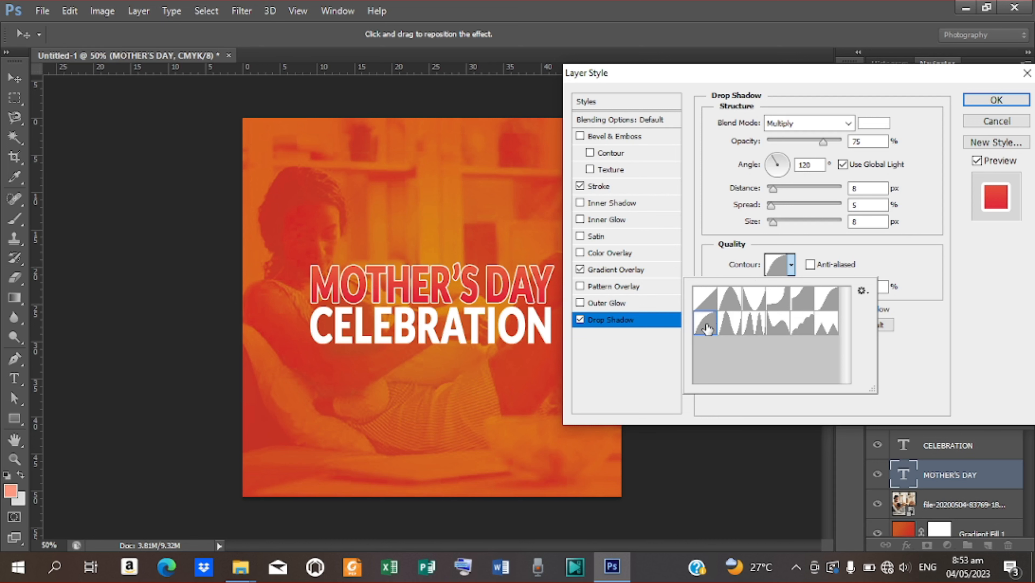
click(992, 98)
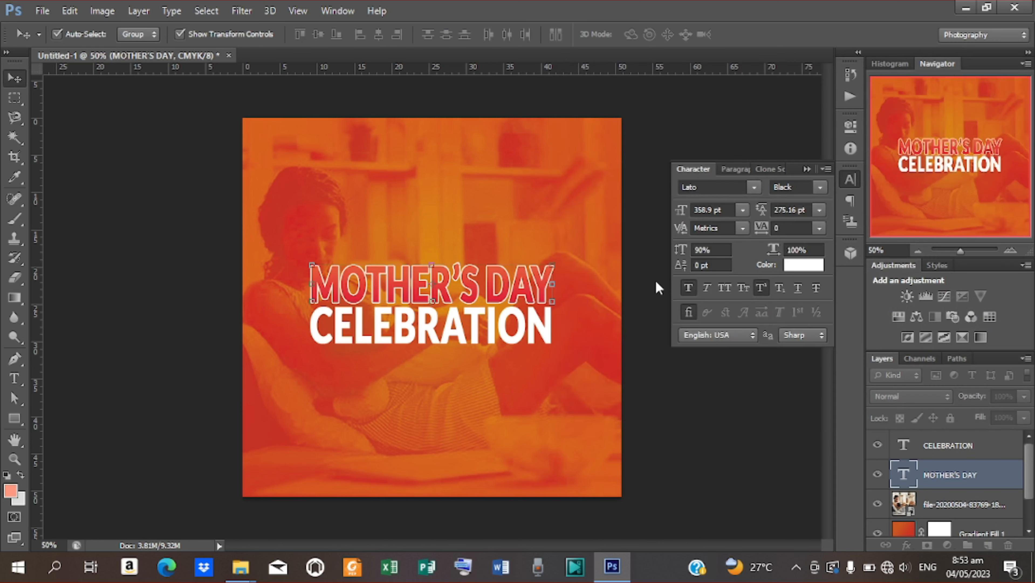
Add a 3 px outside stroke to the CELEBRATION text in red e33c39, sampled from the MOTHER'S DAY lettering.
click(419, 333)
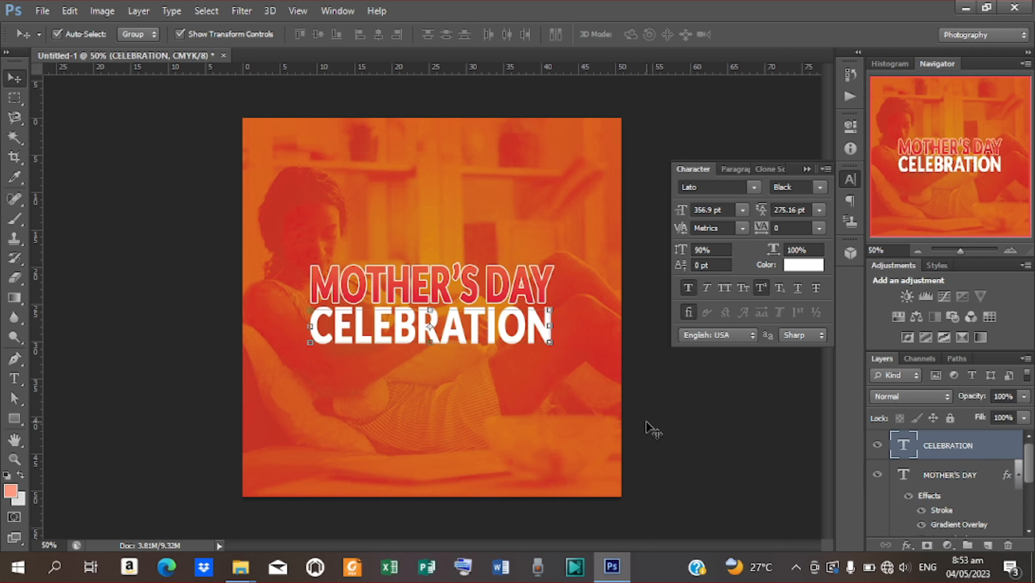
right_click(942, 452)
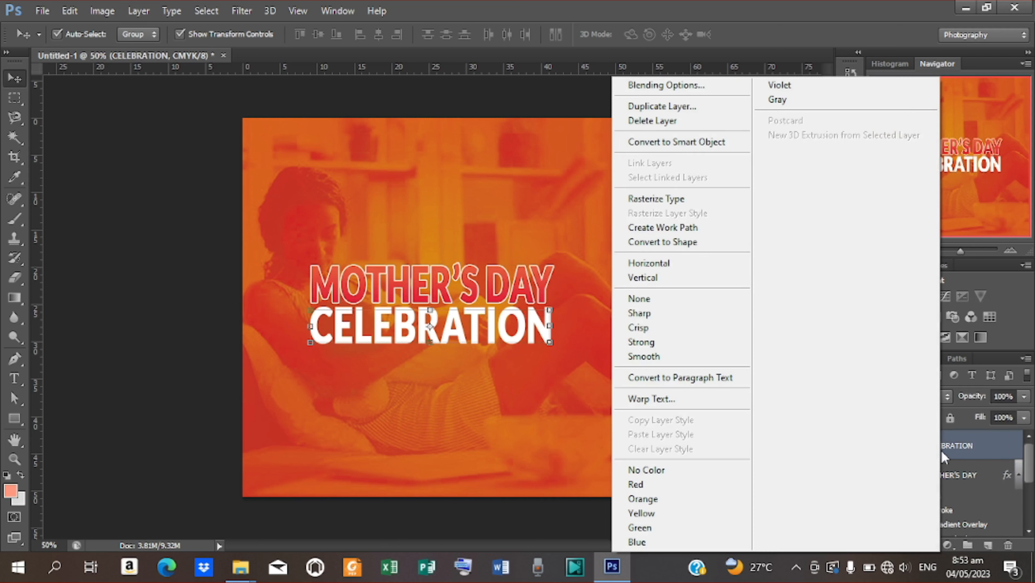
click(673, 89)
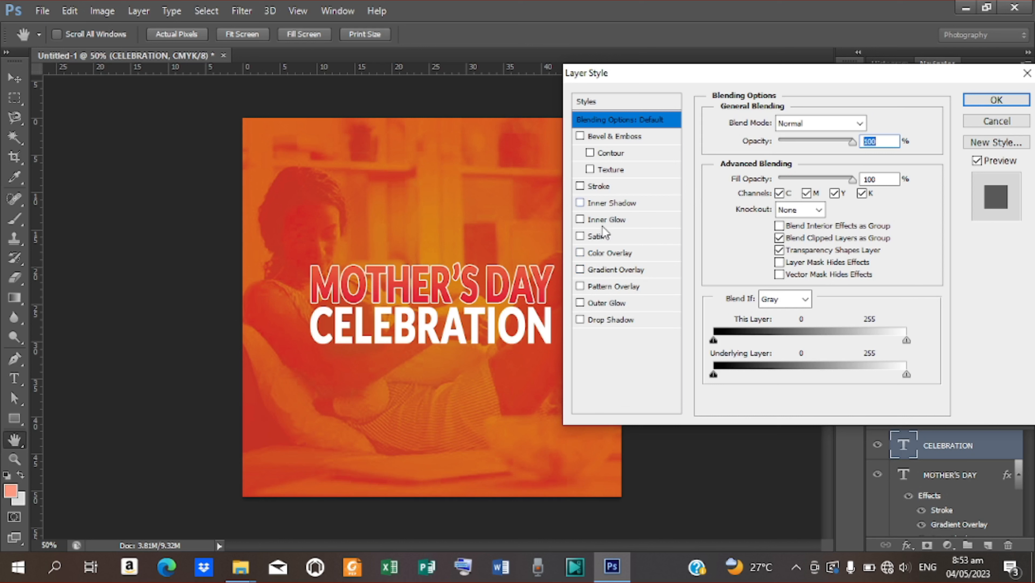
click(599, 189)
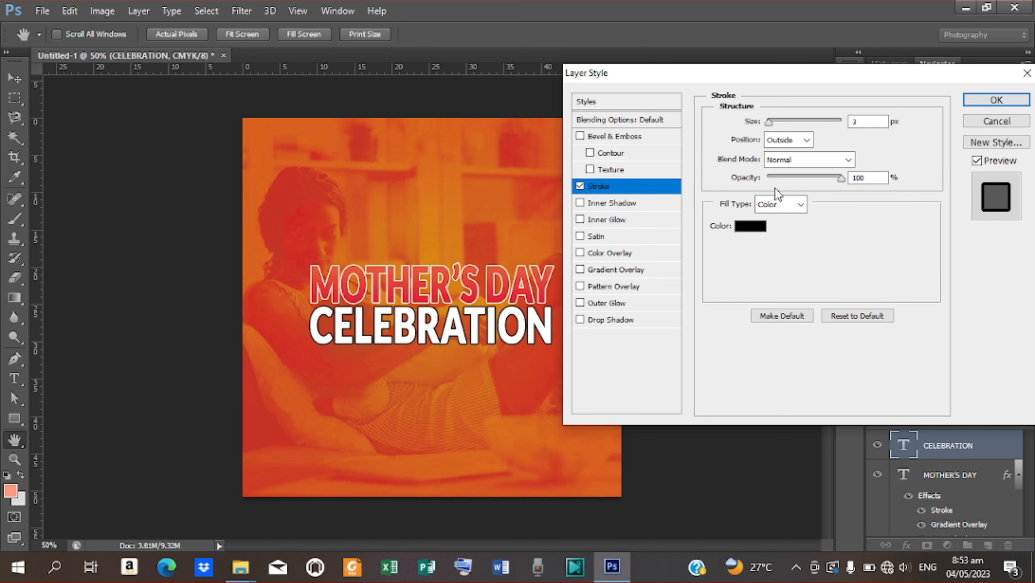
click(751, 227)
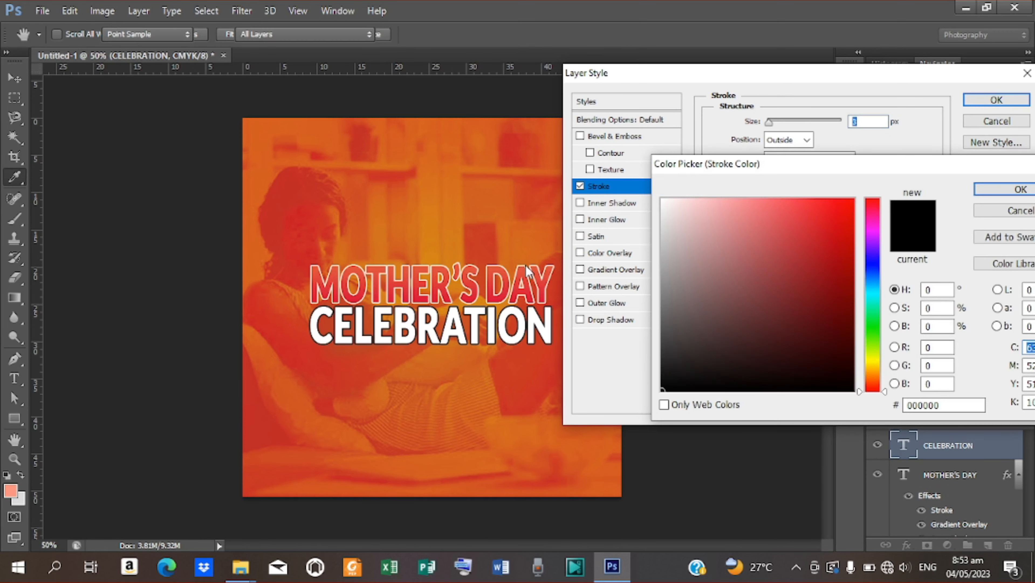
click(493, 285)
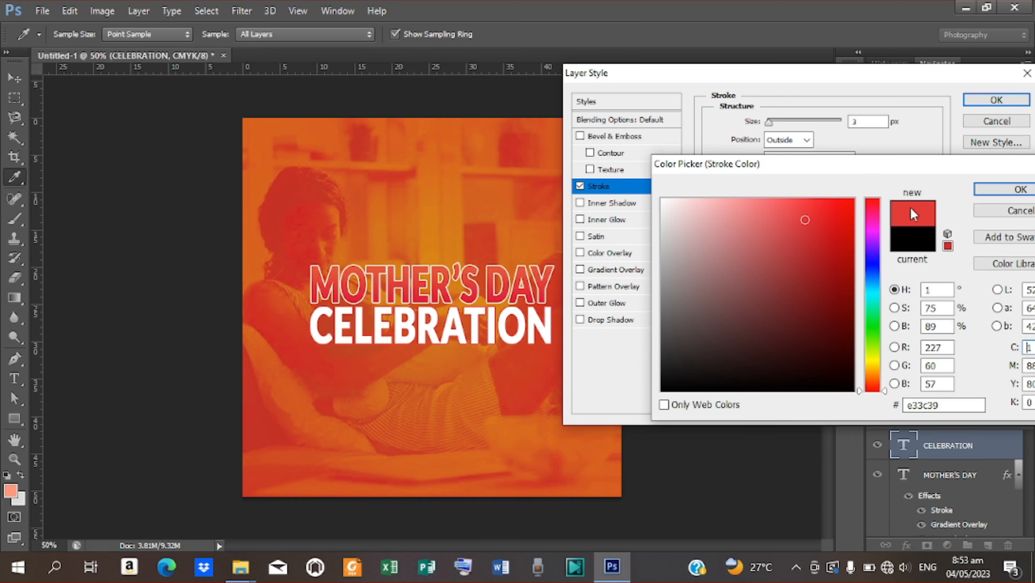
click(1025, 189)
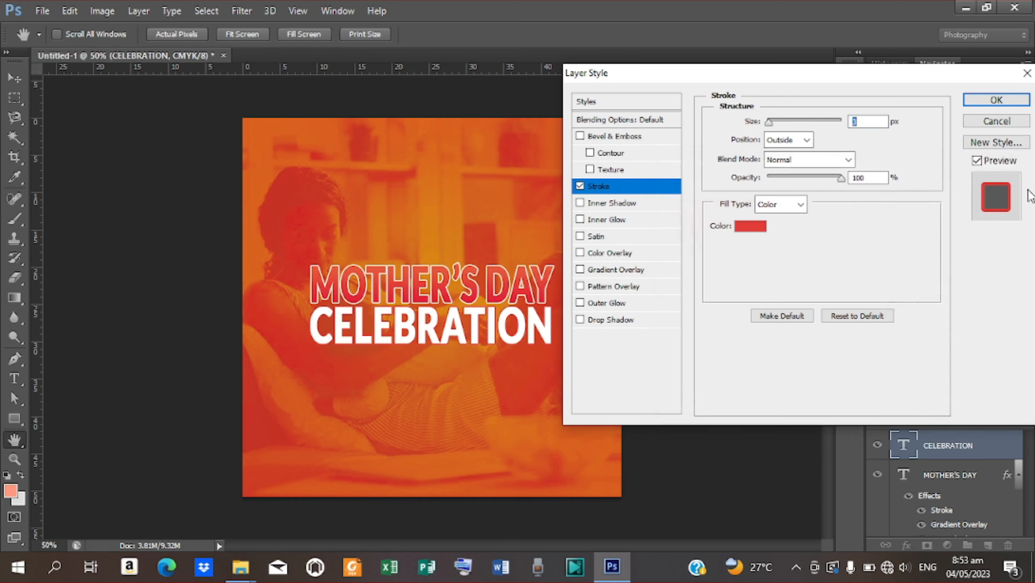
click(995, 101)
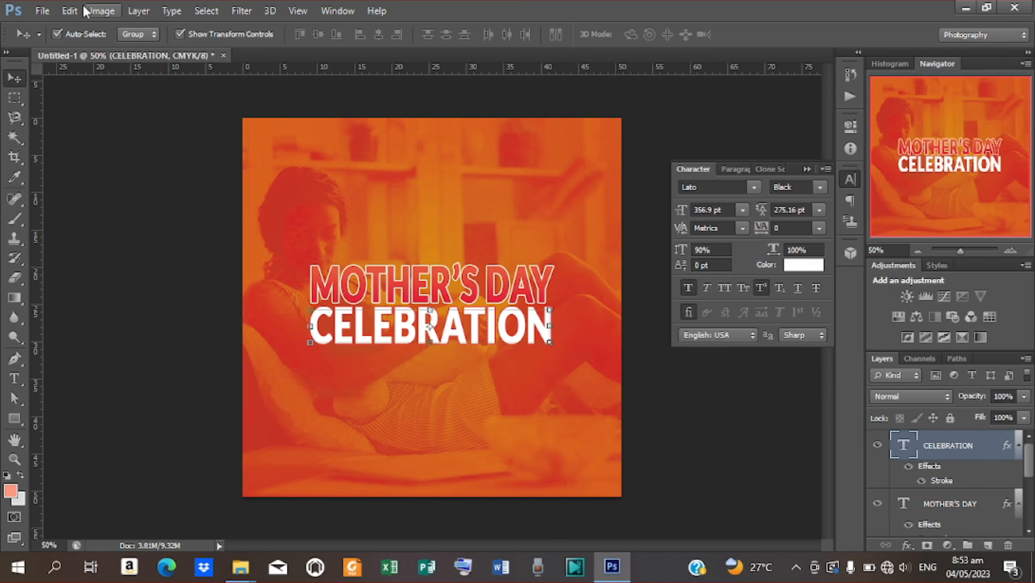
key(ctrl+o)
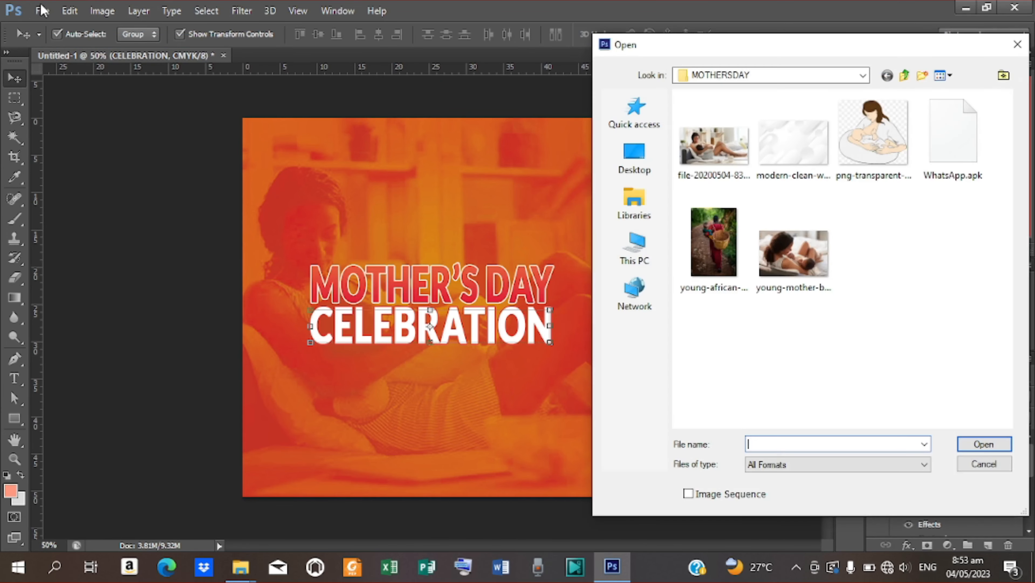
click(806, 253)
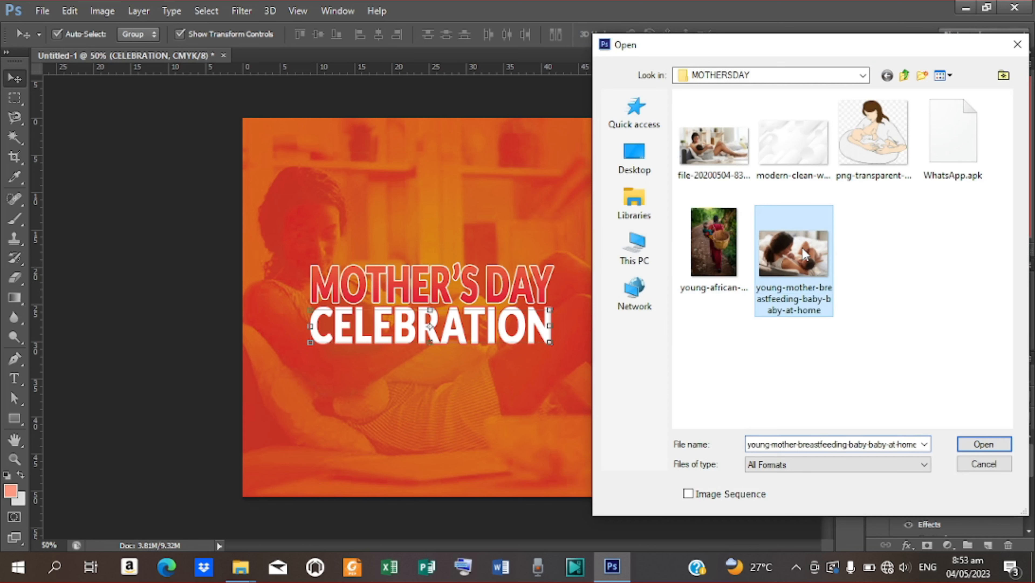
click(987, 443)
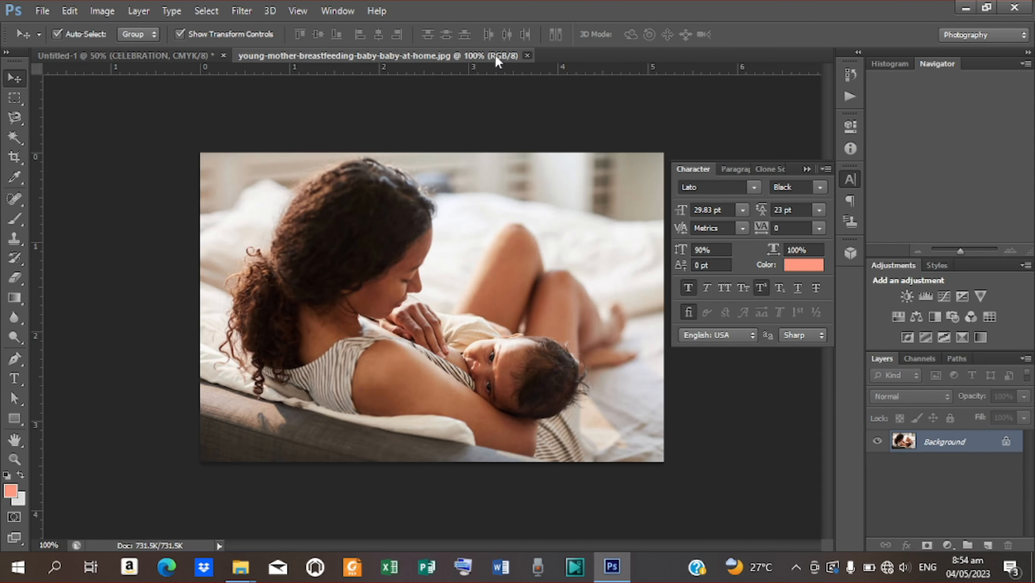
click(528, 55)
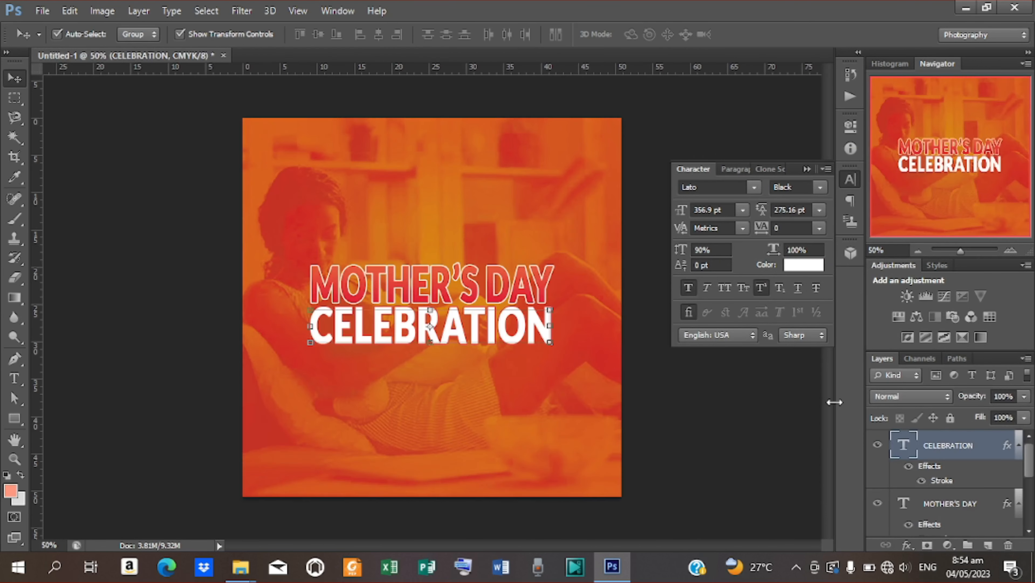
Place the young-mother-breastfeeding-baby-baby-at-home photo in the flyer and scale it to about 671% so it covers the title.
click(42, 10)
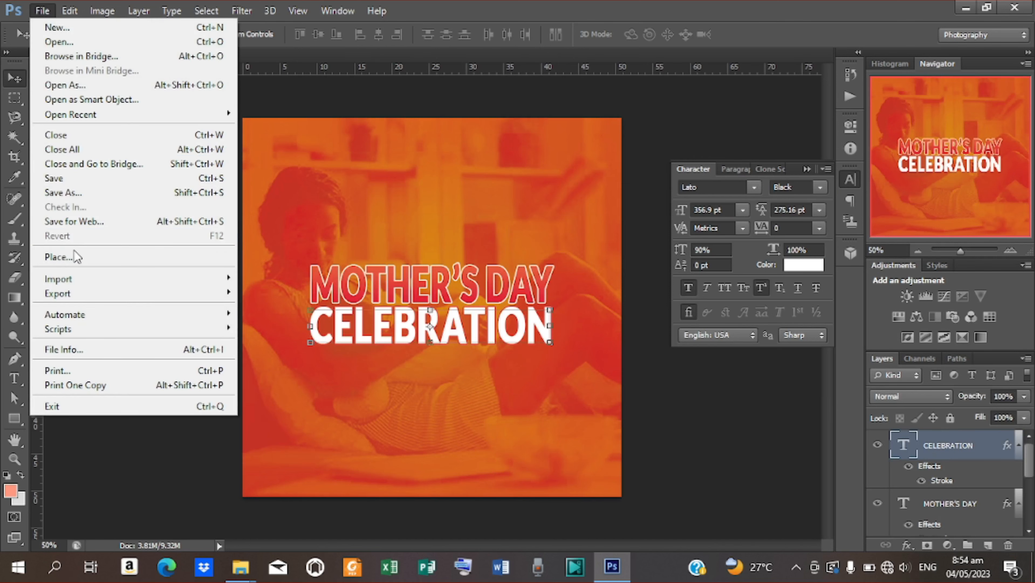
click(74, 257)
click(777, 253)
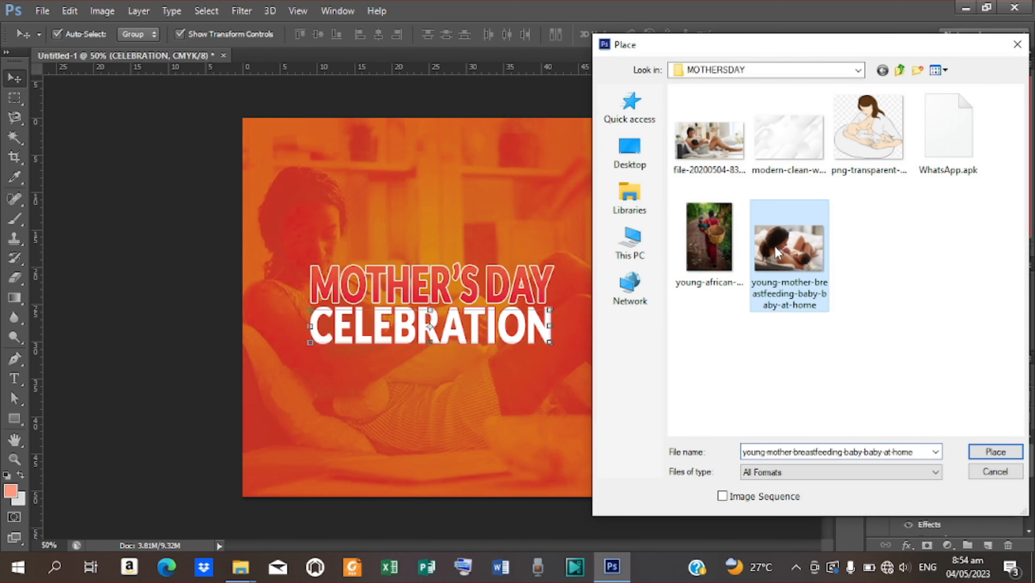
click(995, 453)
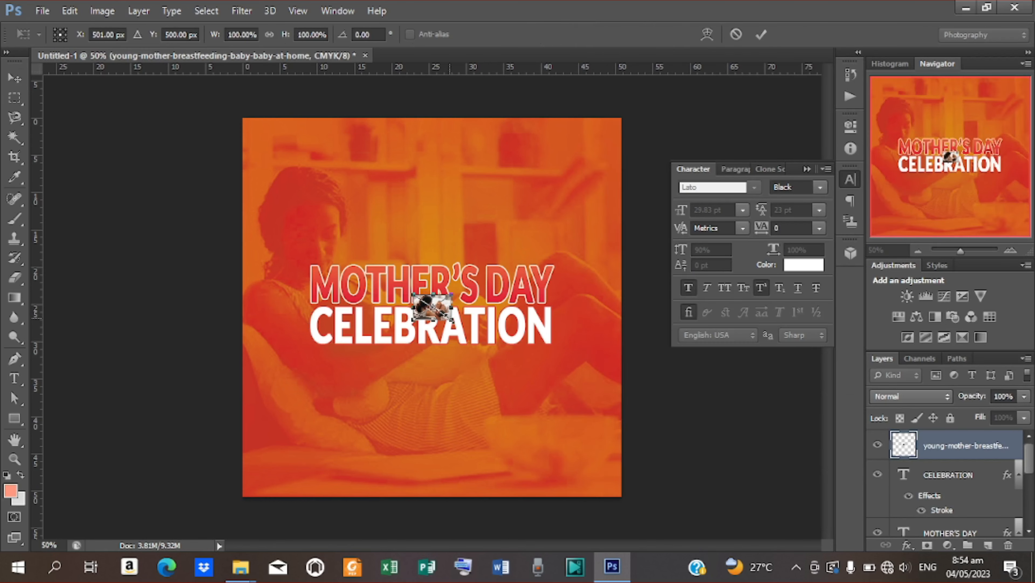
drag(453, 320, 593, 345)
click(761, 34)
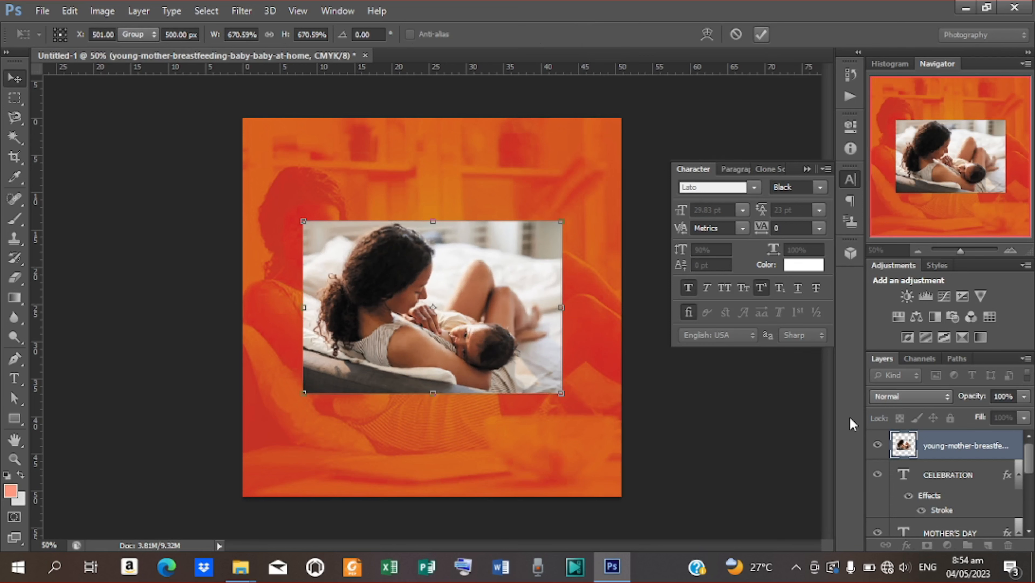
Clip the placed photo to the CELEBRATION text and reduce its height to about 328%.
right_click(962, 447)
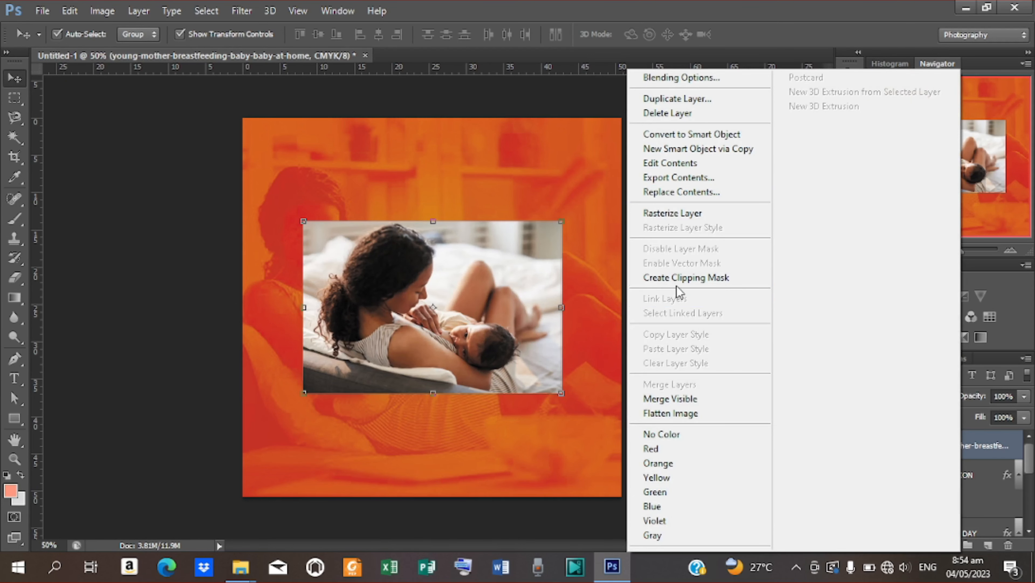
click(682, 281)
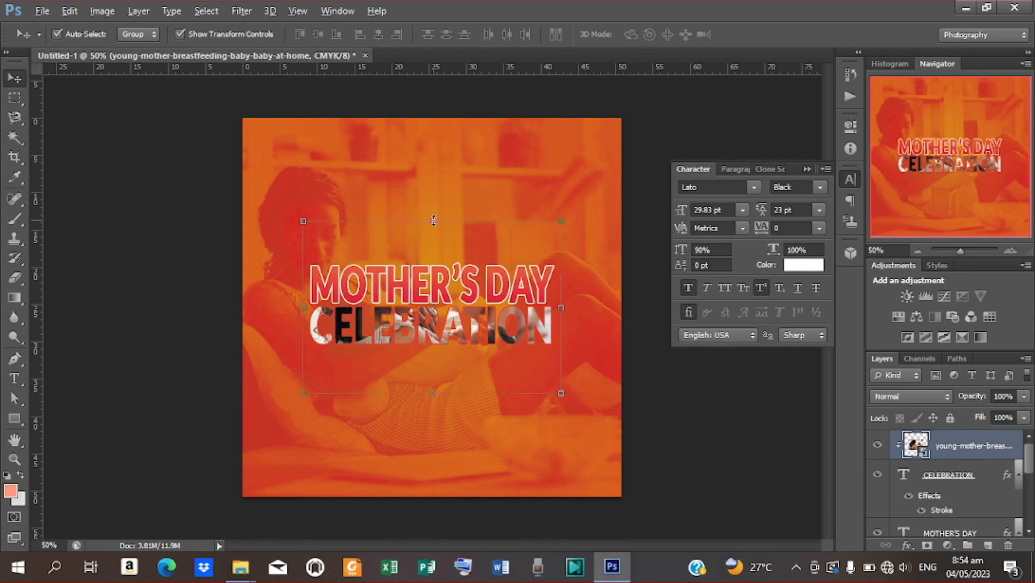
drag(433, 221, 438, 260)
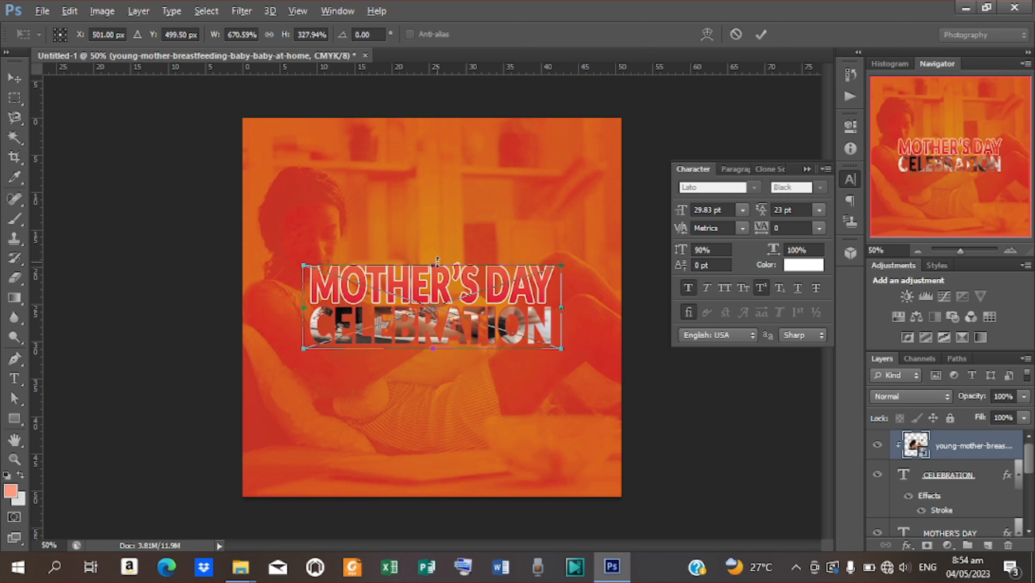
click(761, 34)
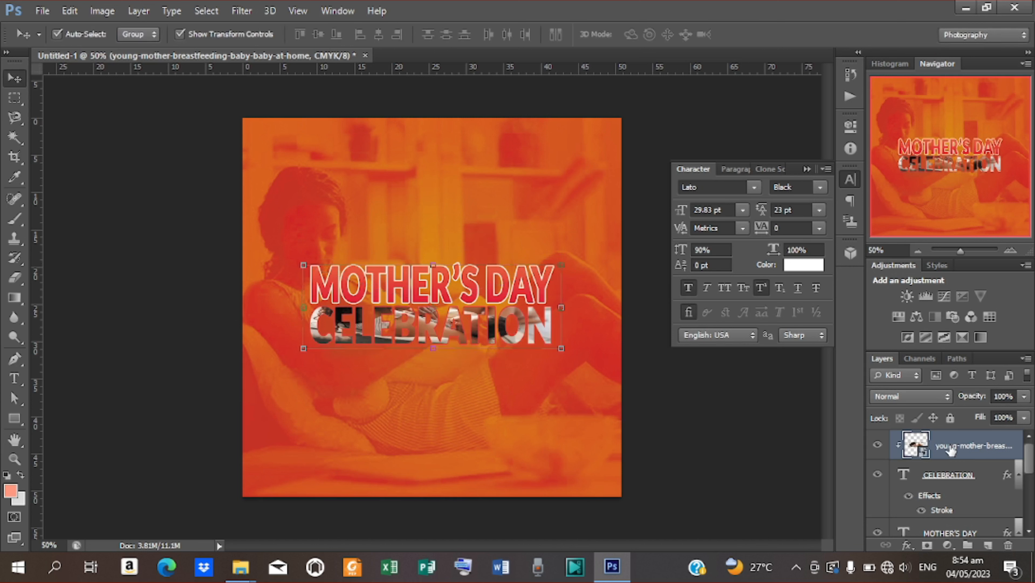
Add a drop shadow to the CELEBRATION text with a 7 px distance, 6% spread and 10 px size.
right_click(946, 473)
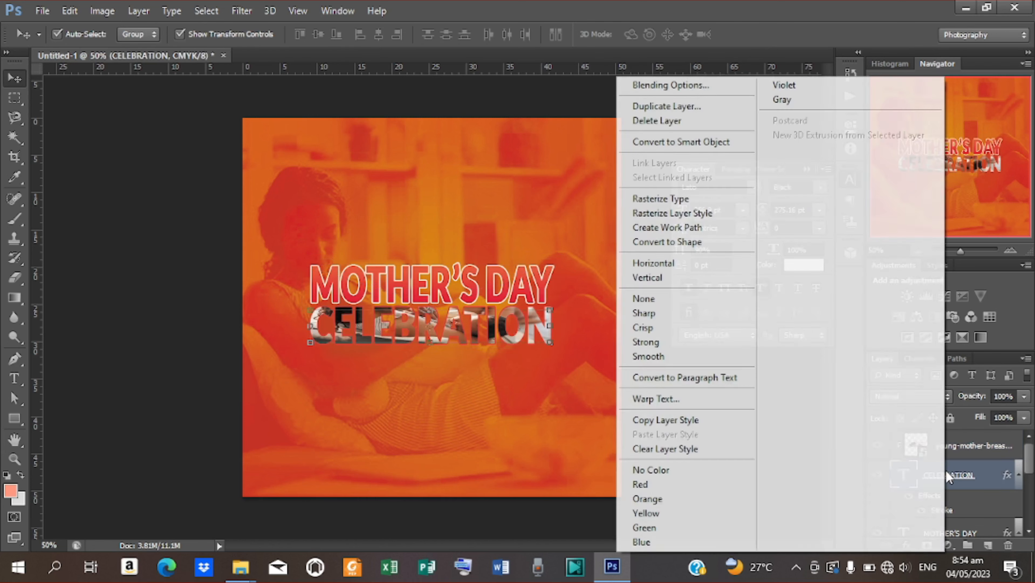
click(654, 85)
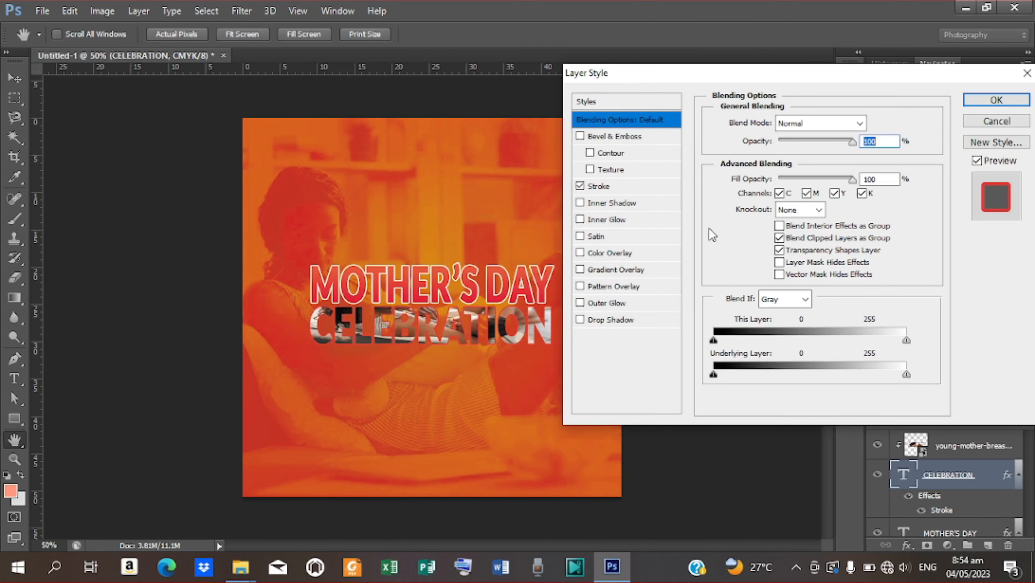
click(613, 318)
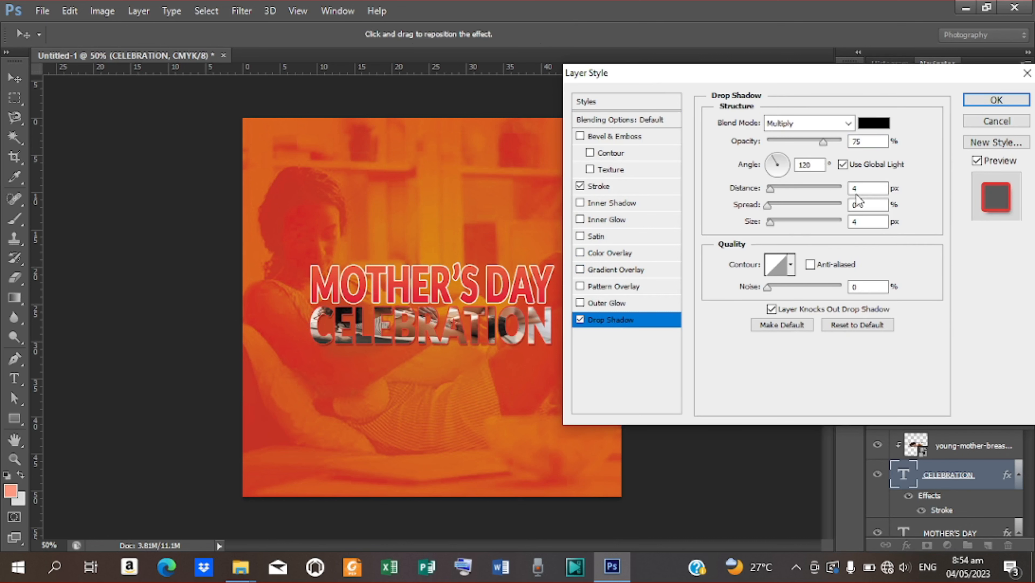
double_click(863, 189)
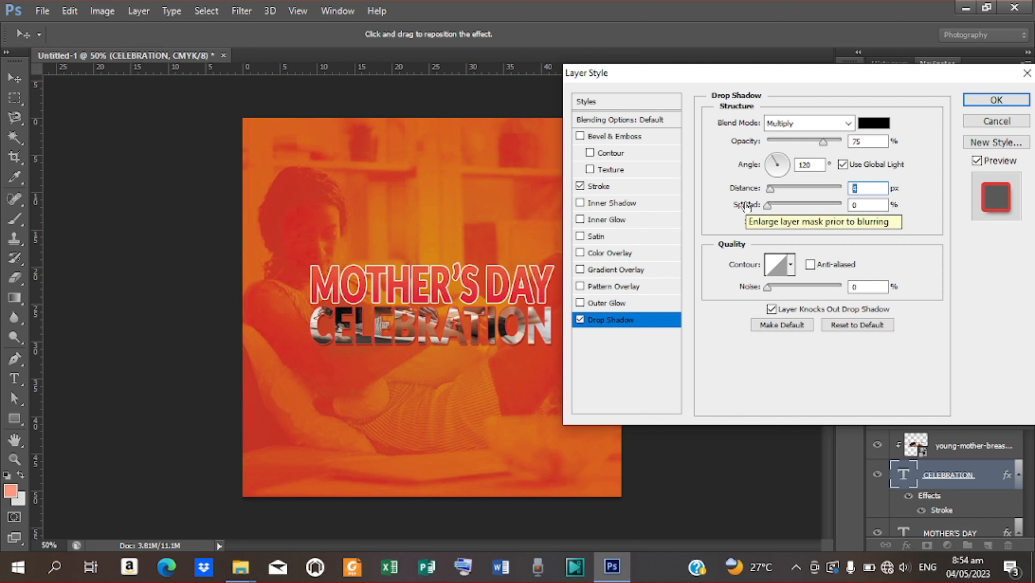
text(7)
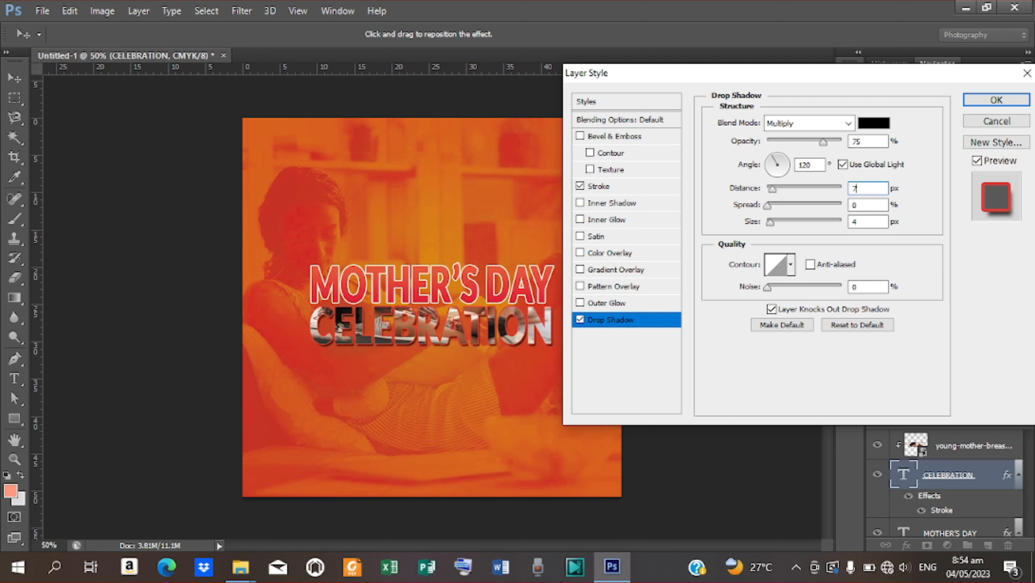
click(869, 203)
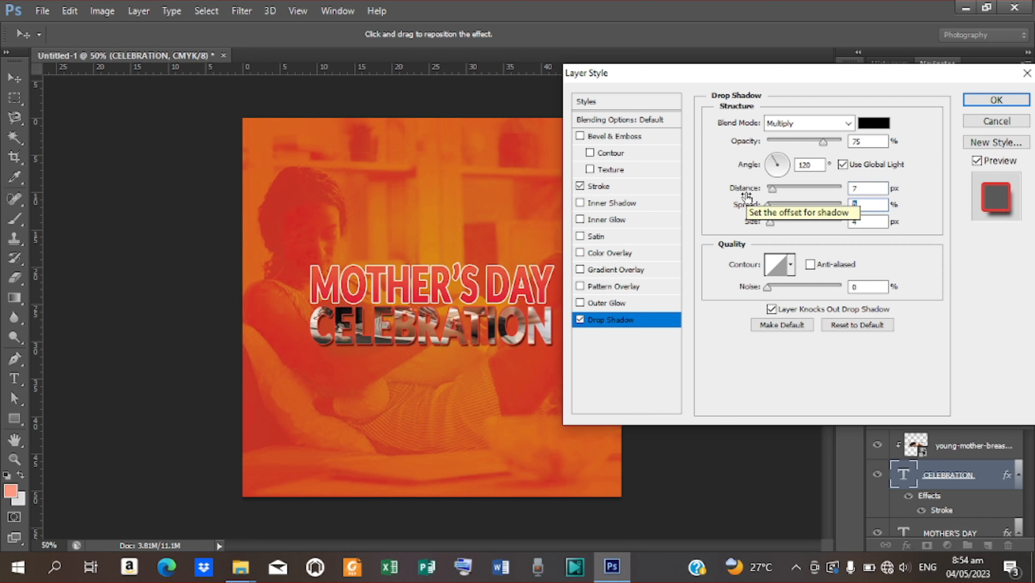
text(6)
key(Tab)
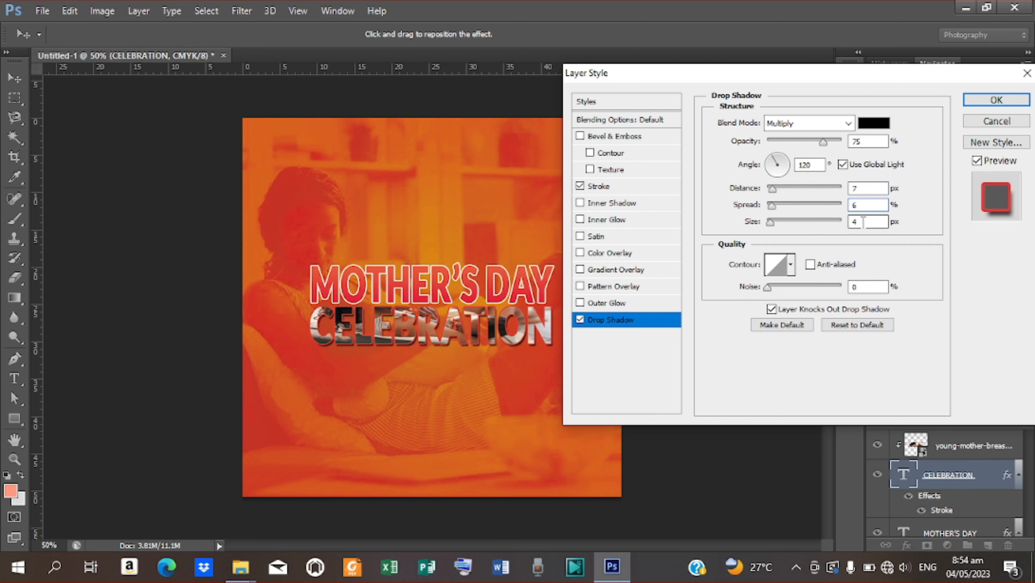
text(10)
Set the CELEBRATION drop shadow's angle to 90° and apply the layer style.
click(808, 165)
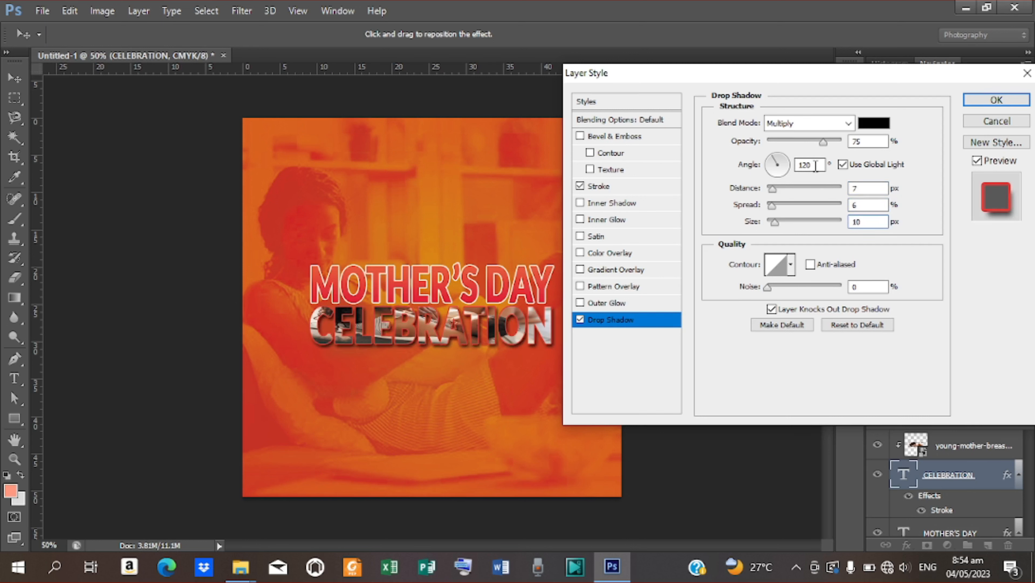
text(90)
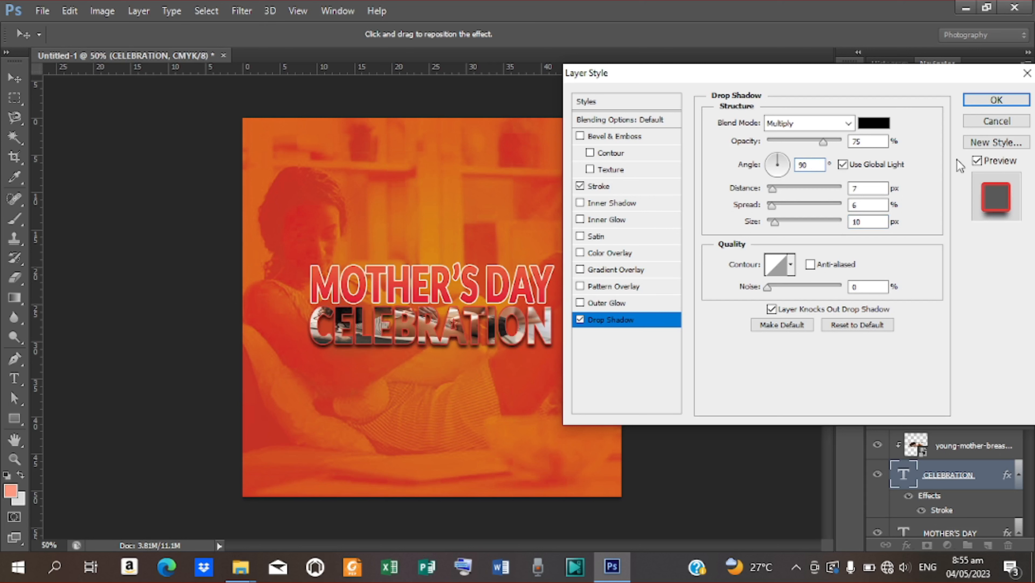
click(995, 101)
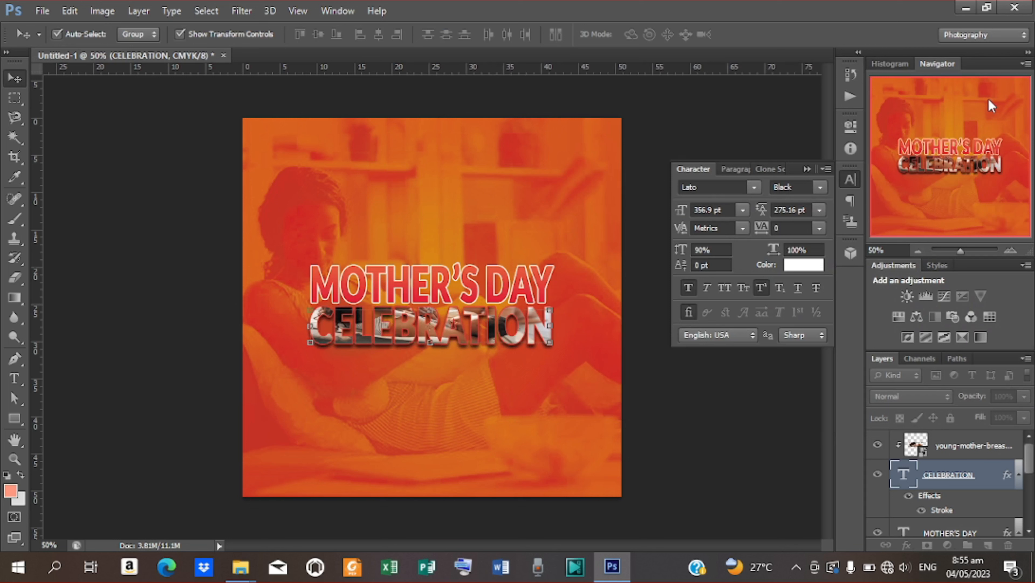
click(708, 366)
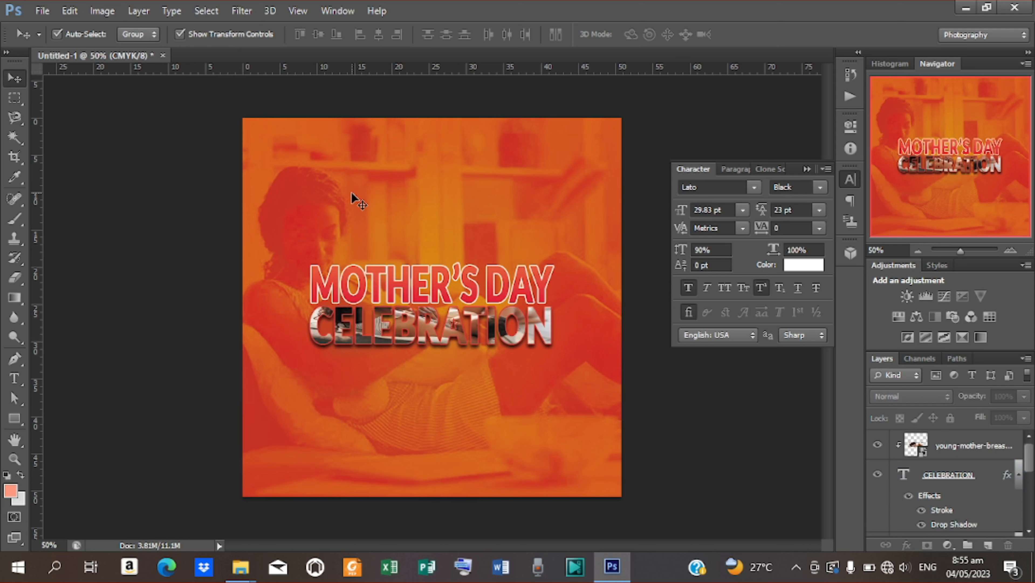
Add a white Lato Black text line reading SUCCESS CREATIVE above the title at 70.83 pt.
key(t)
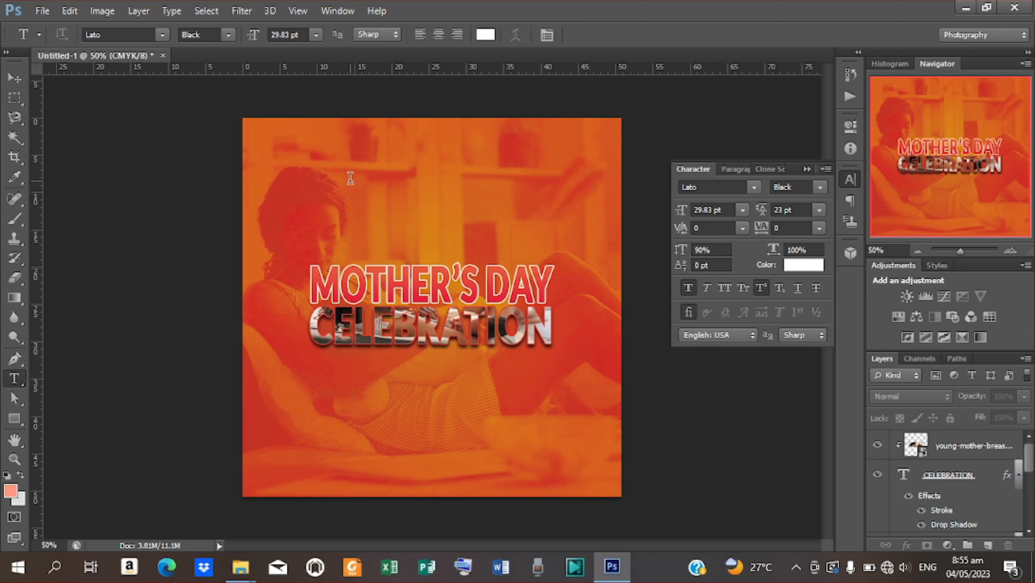
click(349, 182)
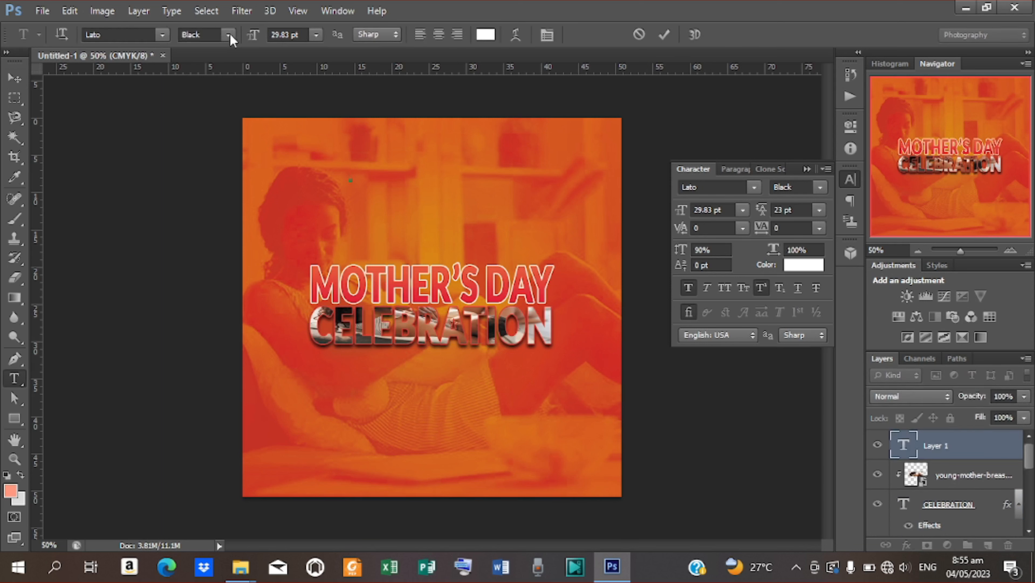
mouse_move(253, 39)
mouse_down()
mouse_move(279, 33)
mouse_move(256, 40)
mouse_up()
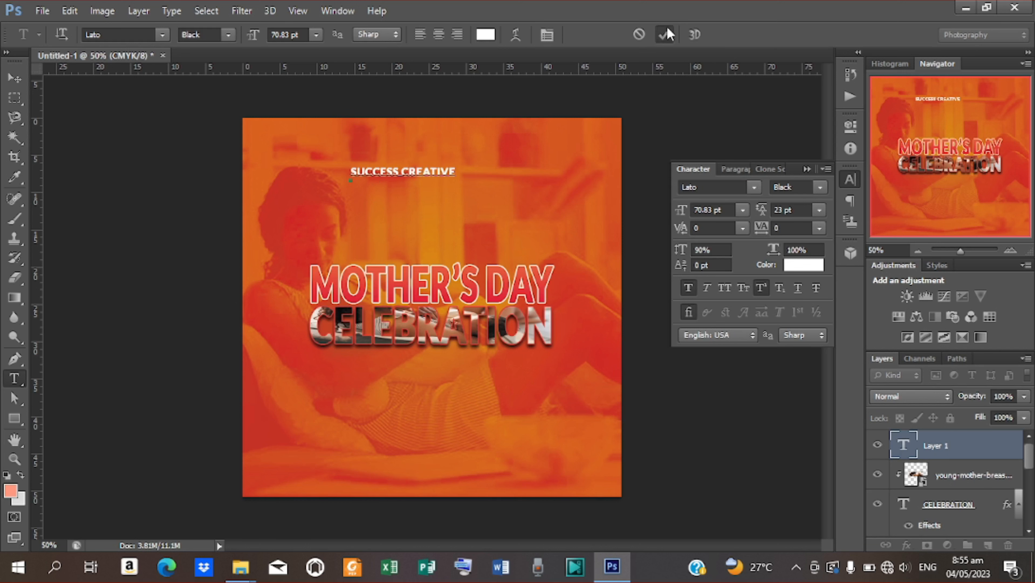
click(665, 34)
Scale the SUCCESS CREATIVE text to about 143% width and 164% height and apply the transform.
click(14, 78)
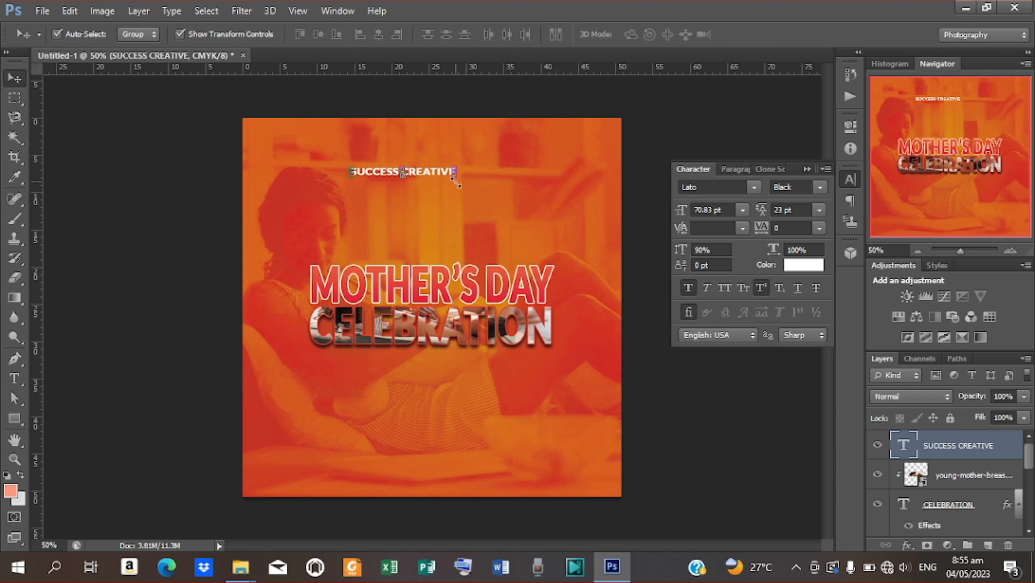
drag(456, 178, 499, 142)
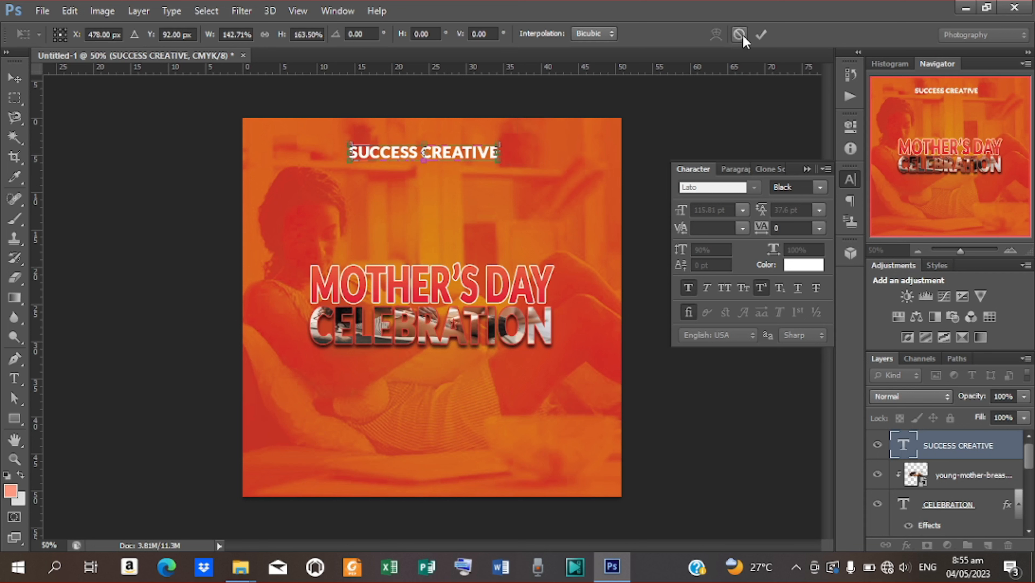
click(760, 34)
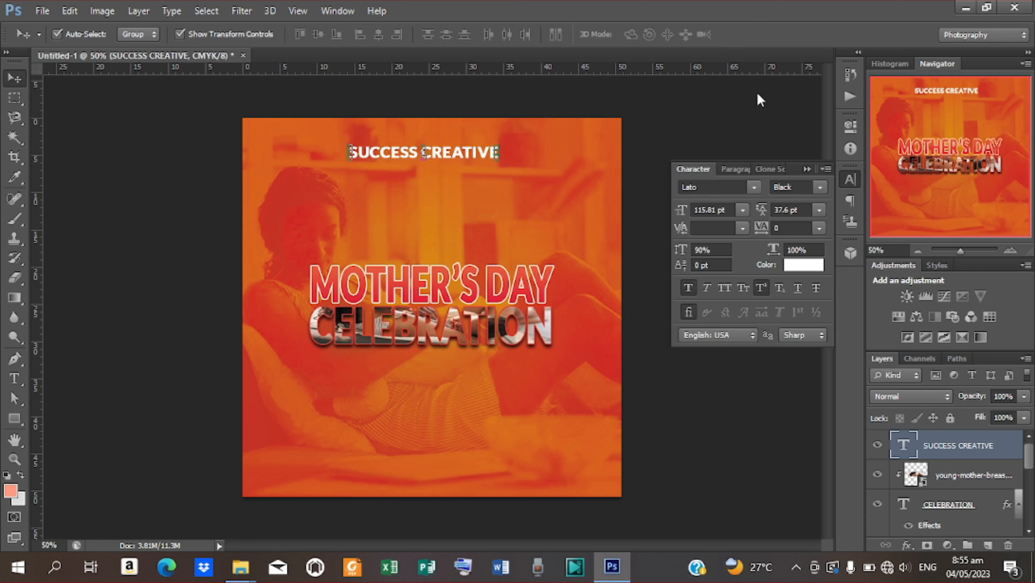
Compare lighter Lato weights on the SUCCESS CREATIVE text and set its font style to Bold.
click(821, 188)
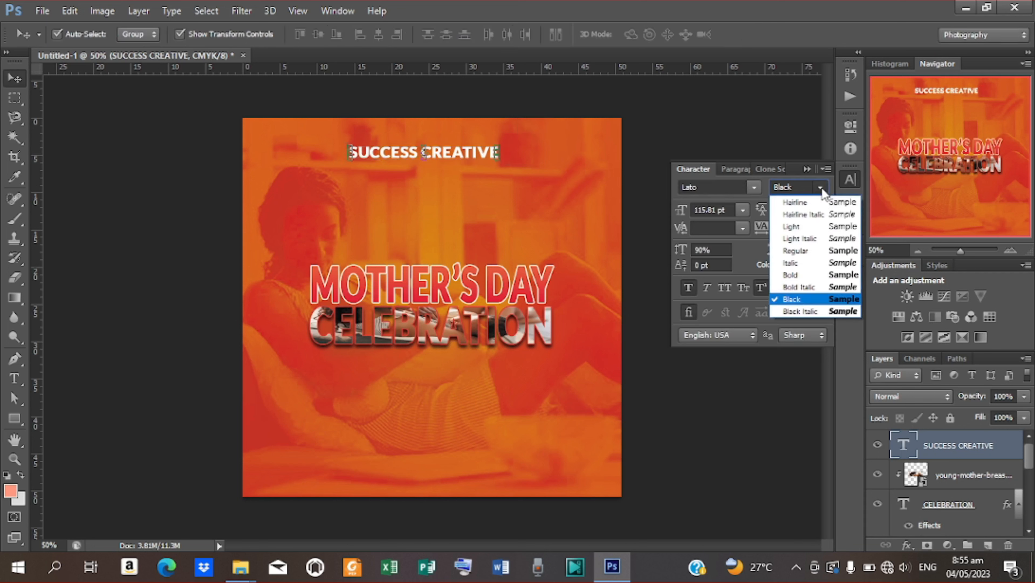
click(796, 273)
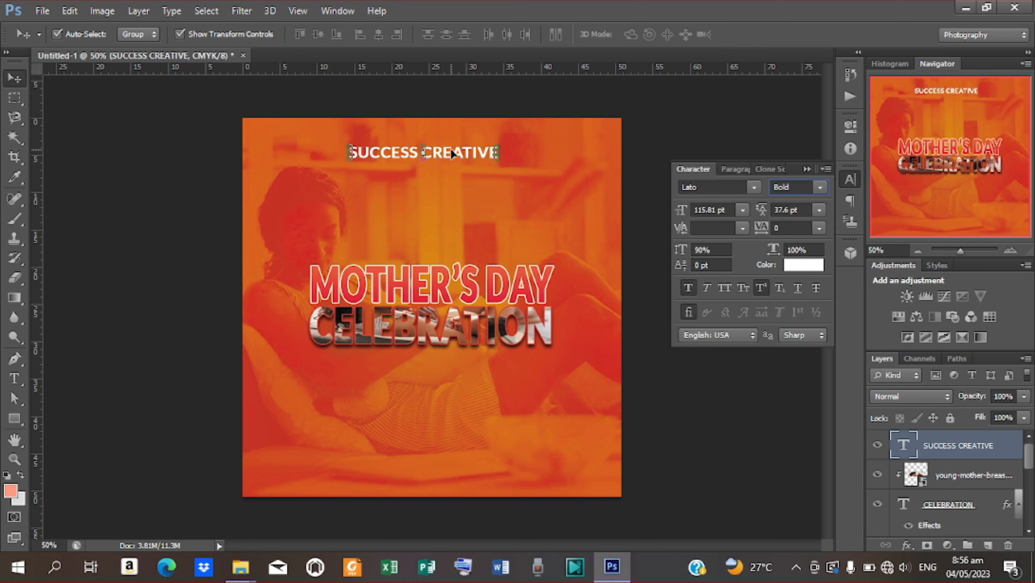
key(Up)
key(Up)
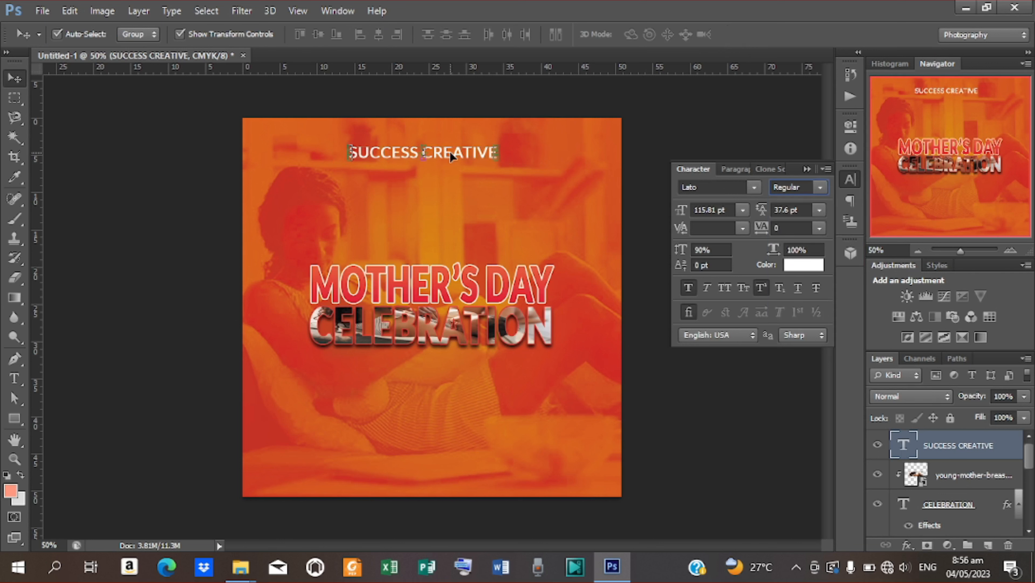
key(Down)
key(Down)
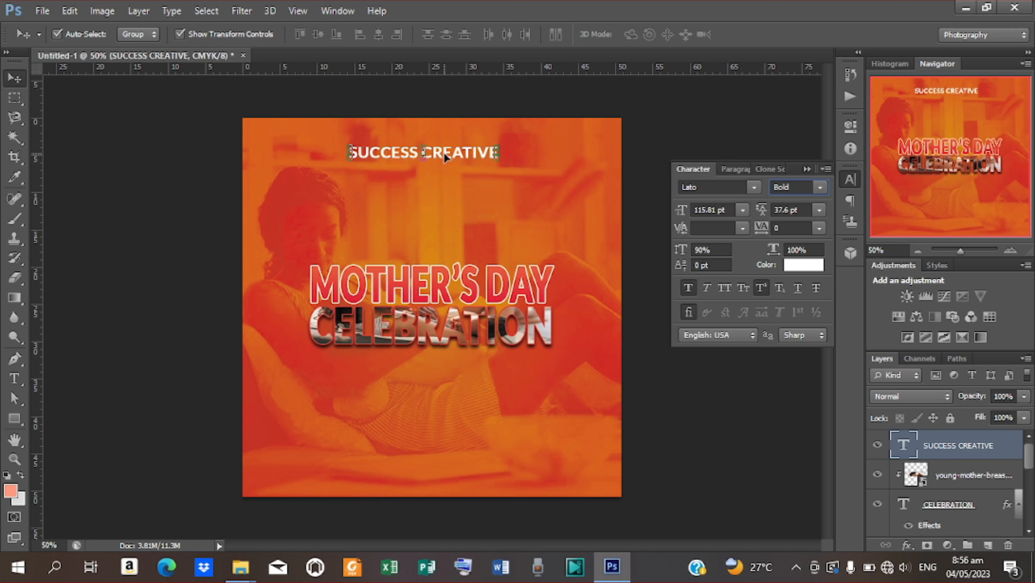
Nudge the SUCCESS CREATIVE text up slightly and center it horizontally on the canvas.
click(689, 128)
click(475, 155)
key(ctrl+plus)
key(ctrl+plus)
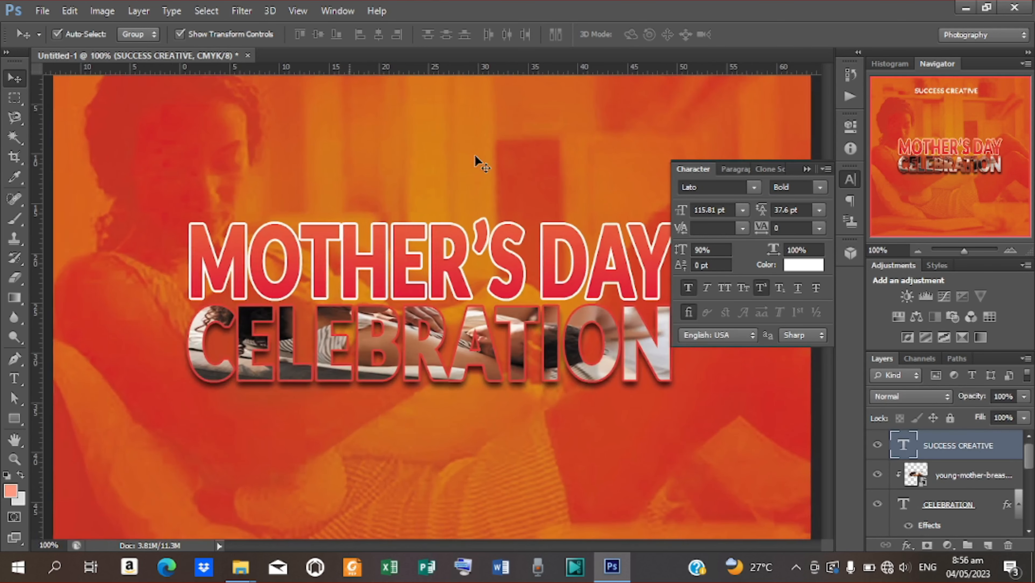
click(828, 67)
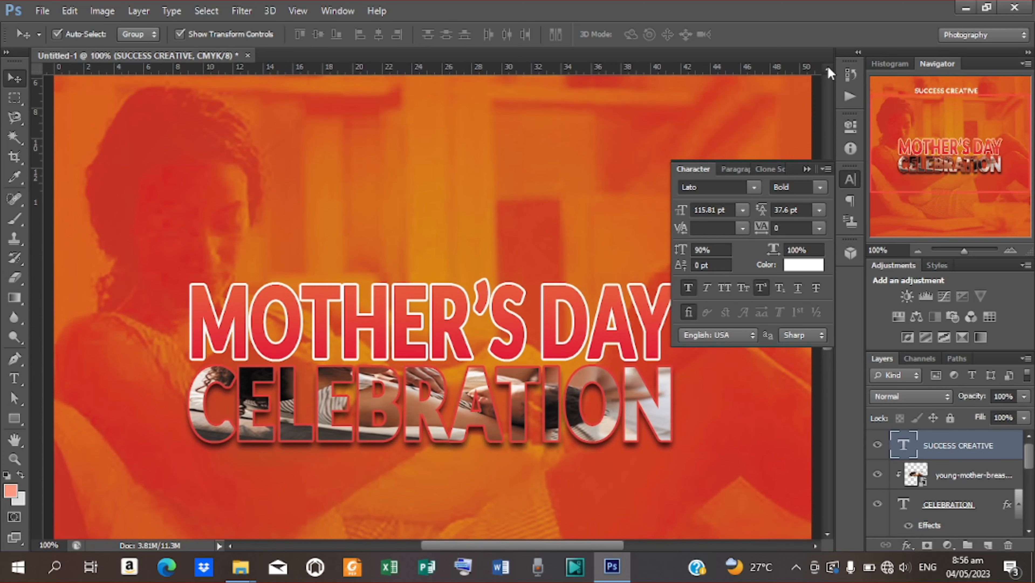
drag(828, 67, 828, 67)
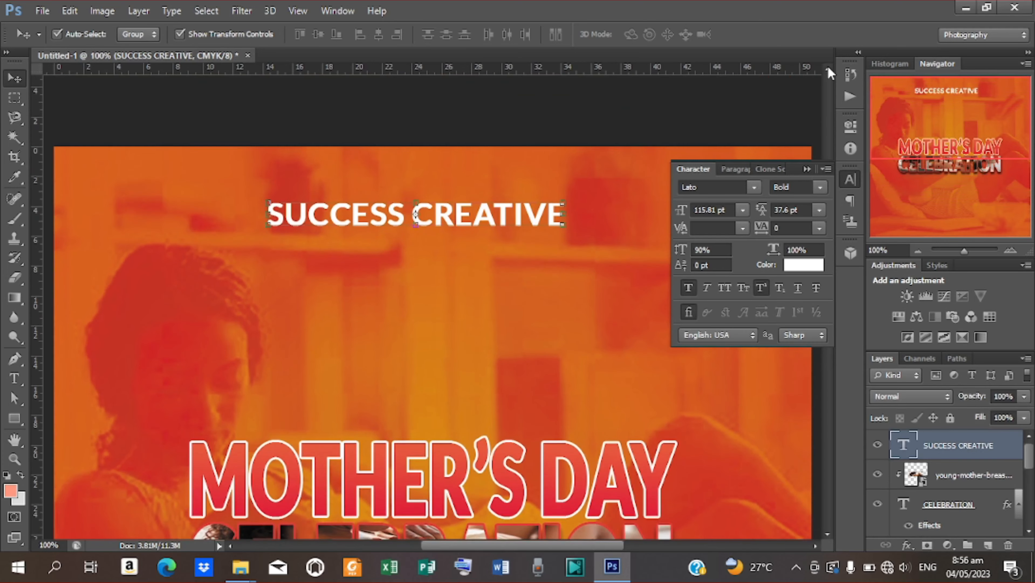
key(Up)
key(Up)
key(Up)
key(Up)
key(Up)
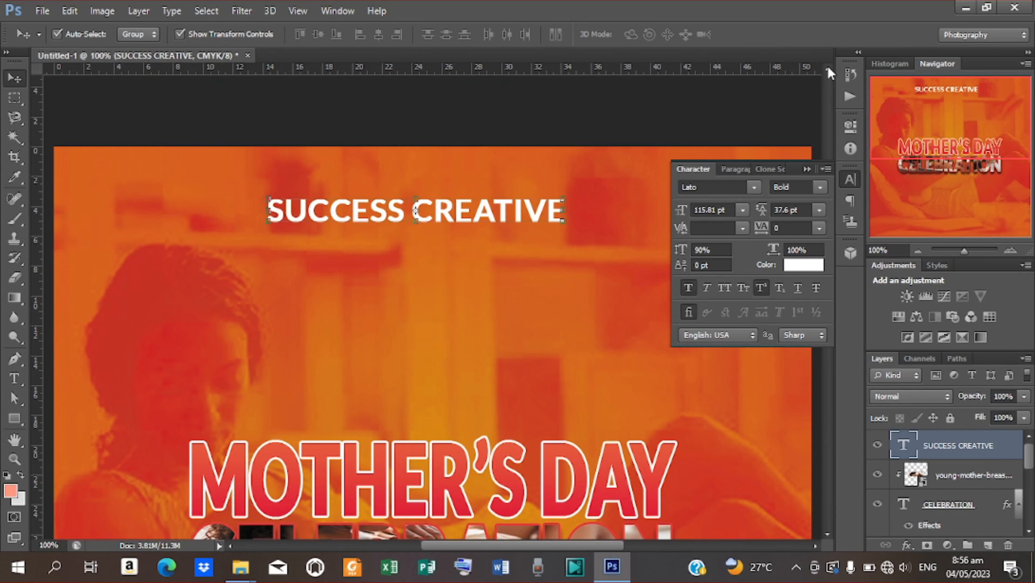
key(ctrl+a)
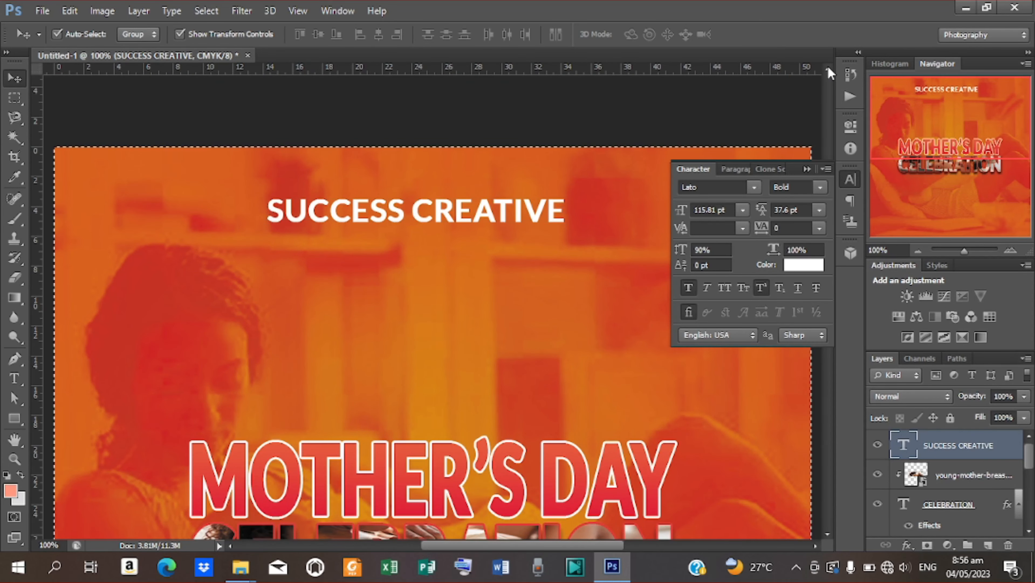
click(379, 34)
key(ctrl+d)
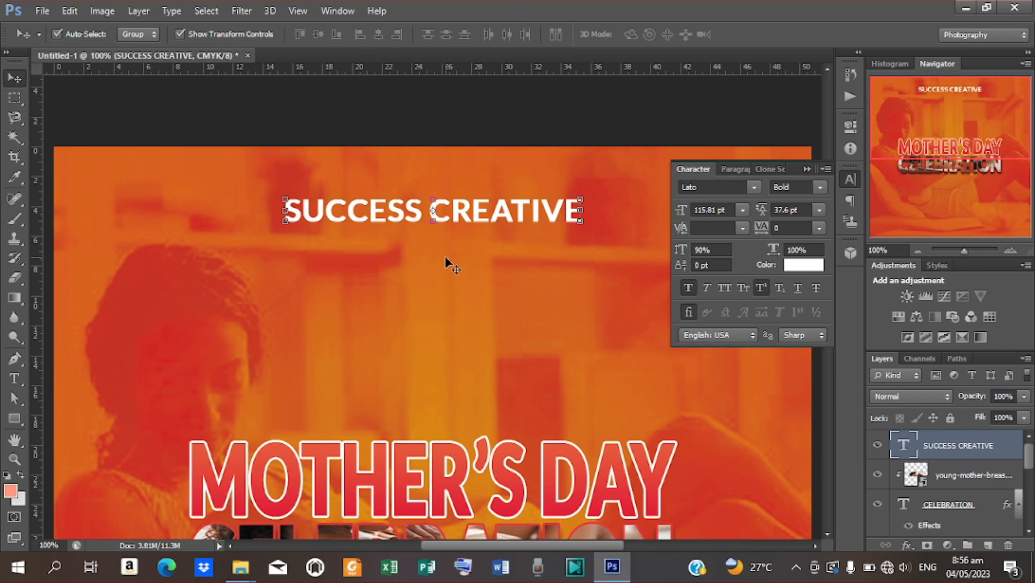
Move the SUCCESS CREATIVE text straight down, closer to the MOTHER'S DAY title.
key(ctrl+minus)
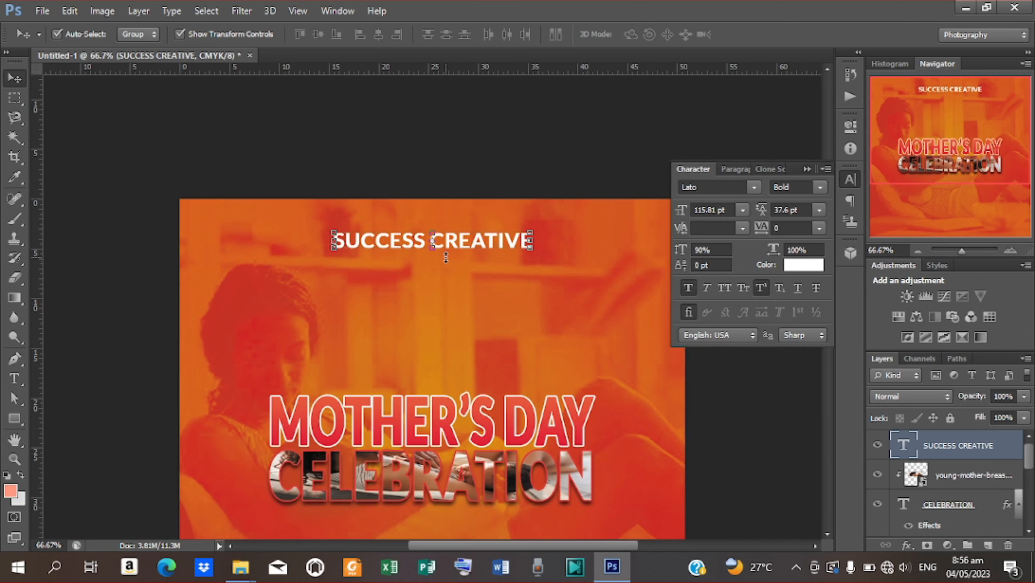
key(Down)
key(Down)
key(Down)
key(Down)
key(Down)
key(Down)
key(Down)
key(Down)
key(Down)
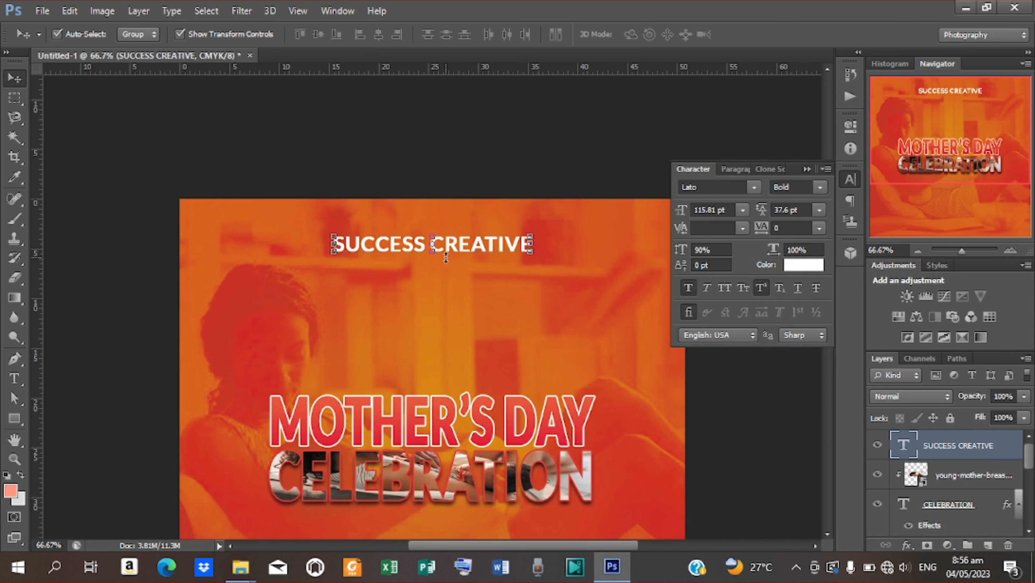
key(Down)
key(Down)
key(Down)
key(Down)
key(Down)
key(Down)
key(Down)
key(Down)
key(Down)
key(Down)
key(Down)
key(Down)
key(Down)
key(Down)
key(Down)
key(Down)
key(Down)
key(Down)
key(Down)
key(Down)
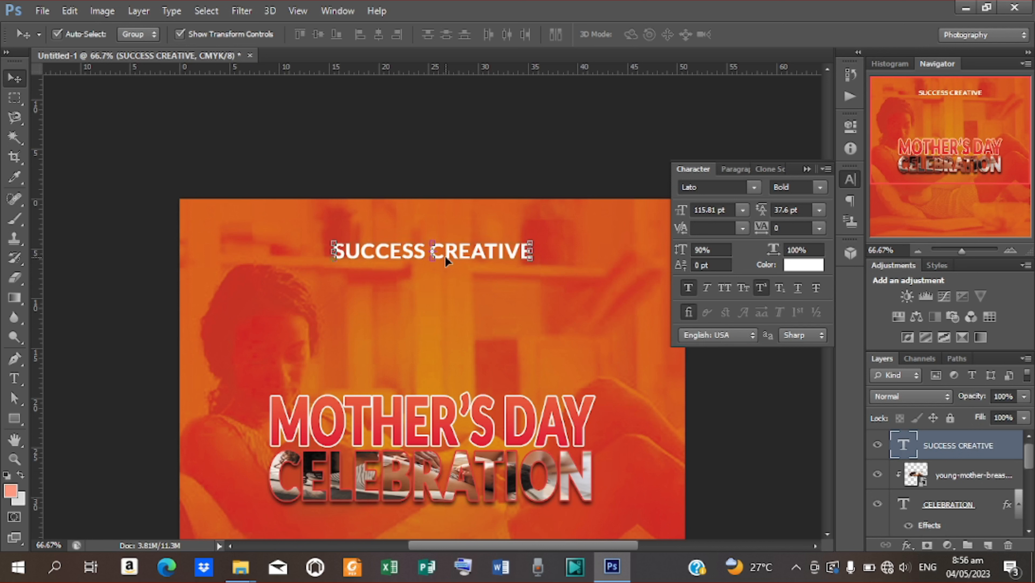
key(Down)
key(Down)
key(Down)
key(Down)
key(Down)
key(Down)
key(Down)
key(Down)
key(Down)
key(Down)
key(Down)
key(Down)
key(Down)
key(Down)
key(Down)
key(Down)
key(Down)
key(Down)
key(Down)
key(Down)
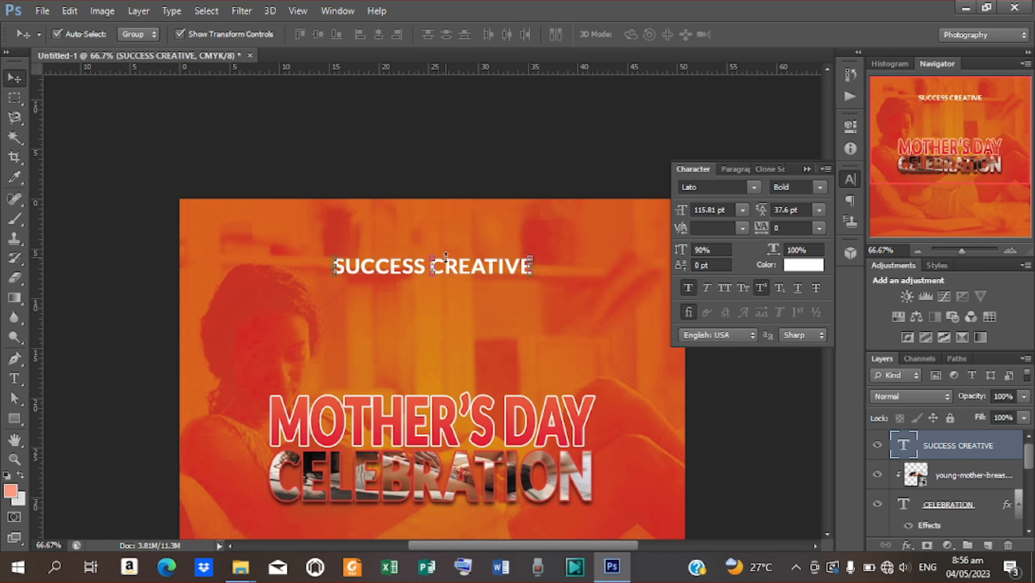
key(Up)
key(Up)
key(Up)
key(Up)
key(Up)
key(Up)
Duplicate the SUCCESS CREATIVE text layer and move the copy straight down to form a second line below the original.
key(ctrl+j)
key(Down)
key(Down)
key(Down)
key(Down)
key(Down)
key(Down)
key(Down)
key(Down)
key(Down)
key(Down)
key(Down)
key(Down)
key(Down)
key(Down)
key(Down)
key(Down)
key(Down)
key(Down)
key(Down)
key(Down)
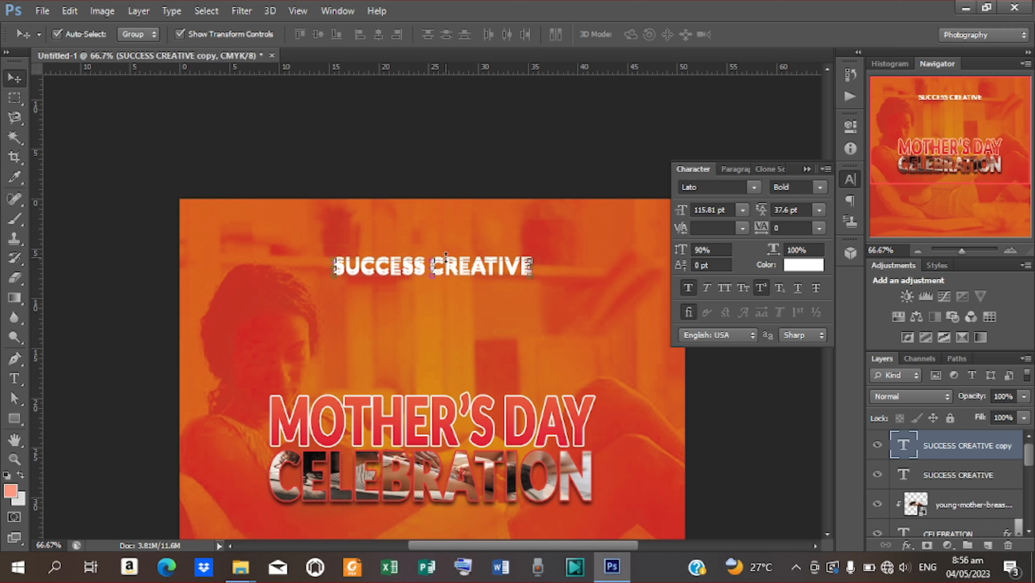
key(Down)
key(Down)
key(Down)
key(Down)
key(Down)
key(Down)
key(Down)
key(Down)
key(Down)
key(Down)
key(Down)
key(Down)
key(Down)
key(Down)
key(Down)
key(Down)
key(Down)
key(Down)
key(Down)
key(Down)
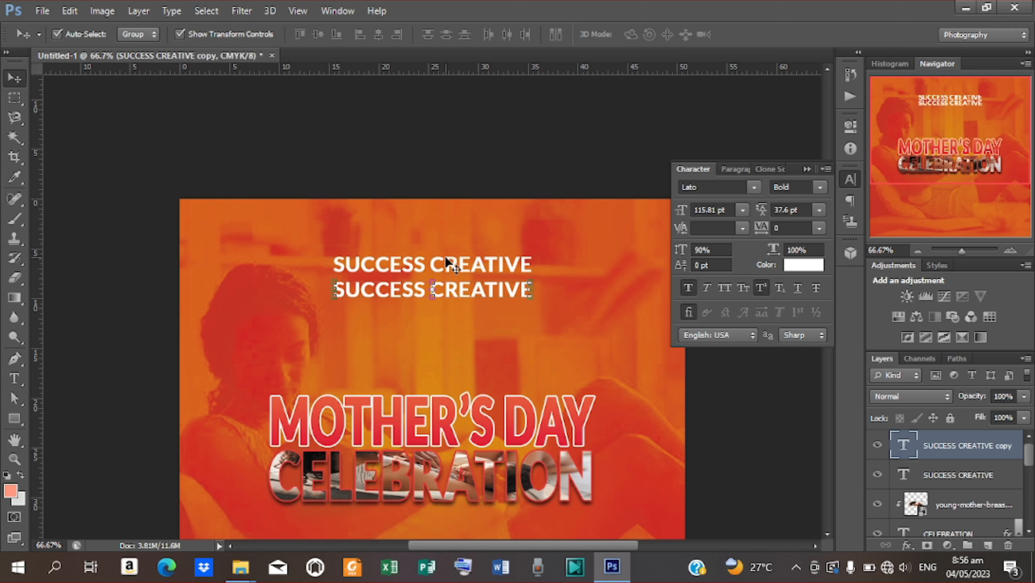
key(Down)
key(Down)
key(Down)
key(Down)
key(Down)
key(Down)
key(Down)
key(Down)
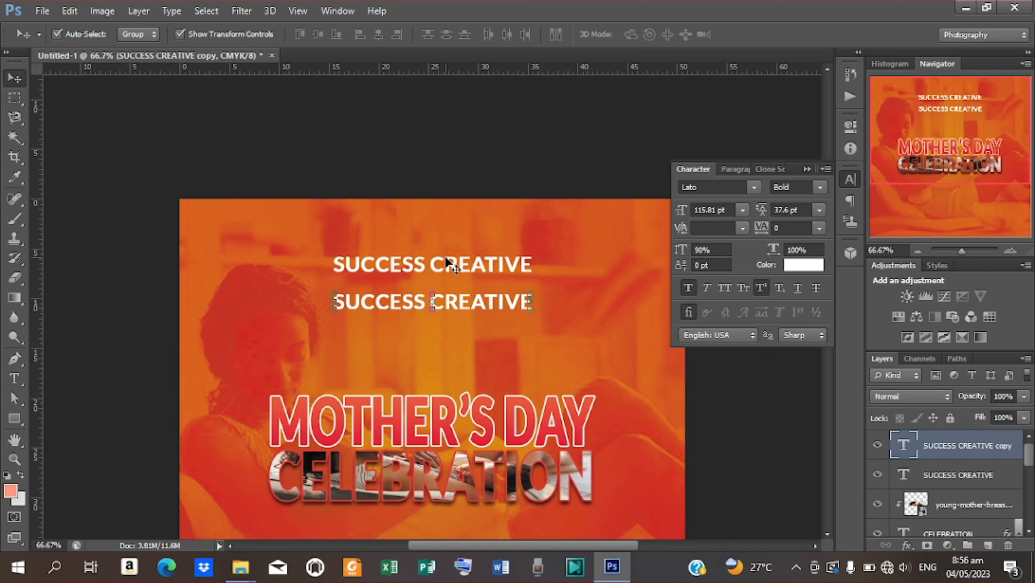
Replace the text of the lower SUCCESS CREATIVE copy with "Presents:".
key(t)
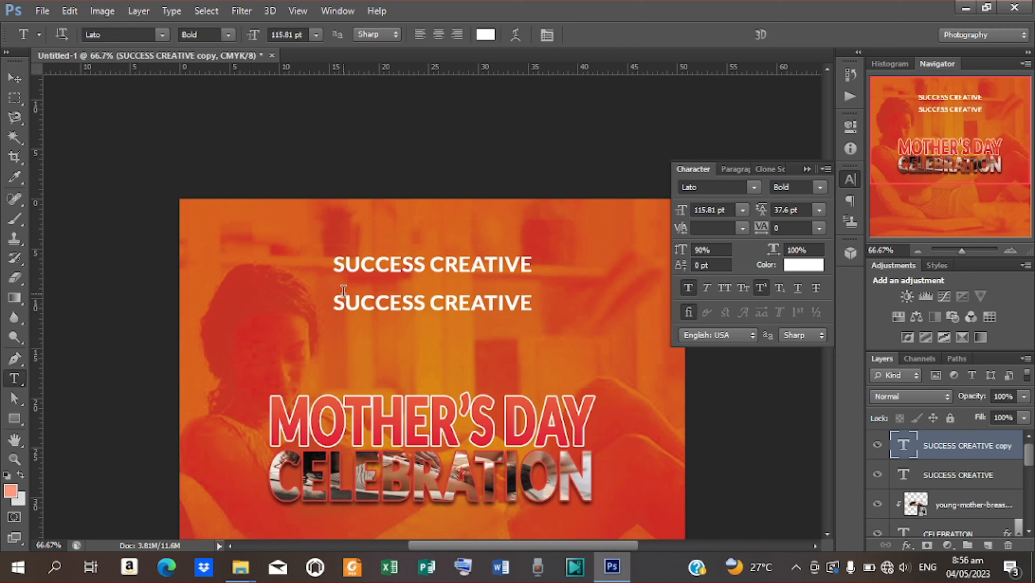
drag(337, 302, 620, 309)
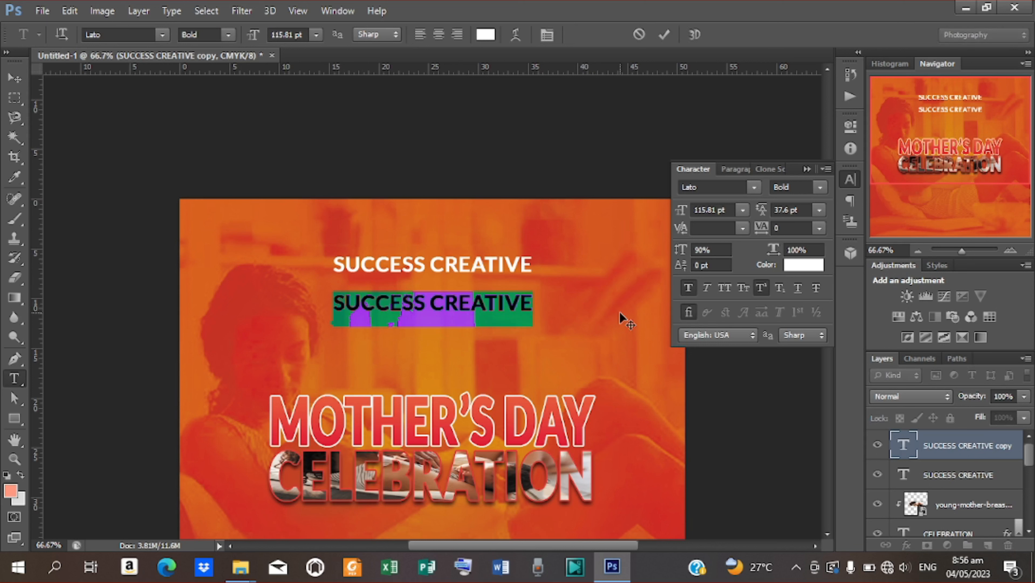
text(PRE)
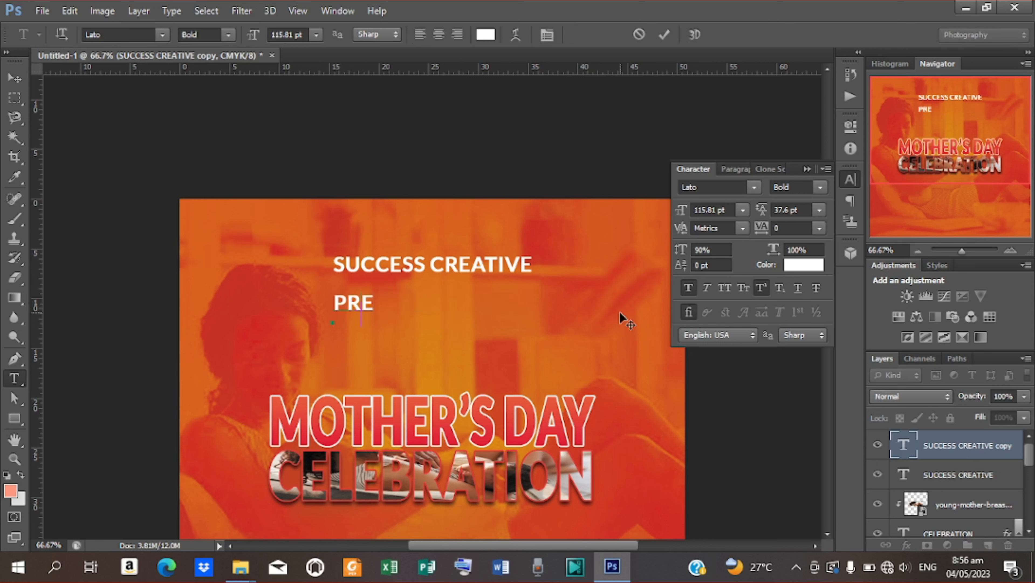
key(BackSpace)
key(BackSpace)
text(resents:)
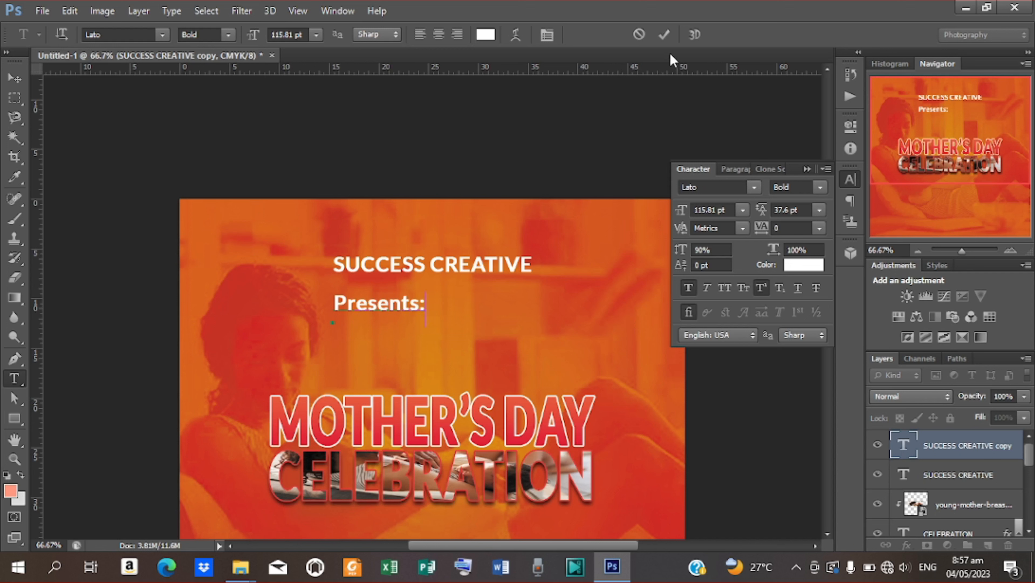
click(664, 34)
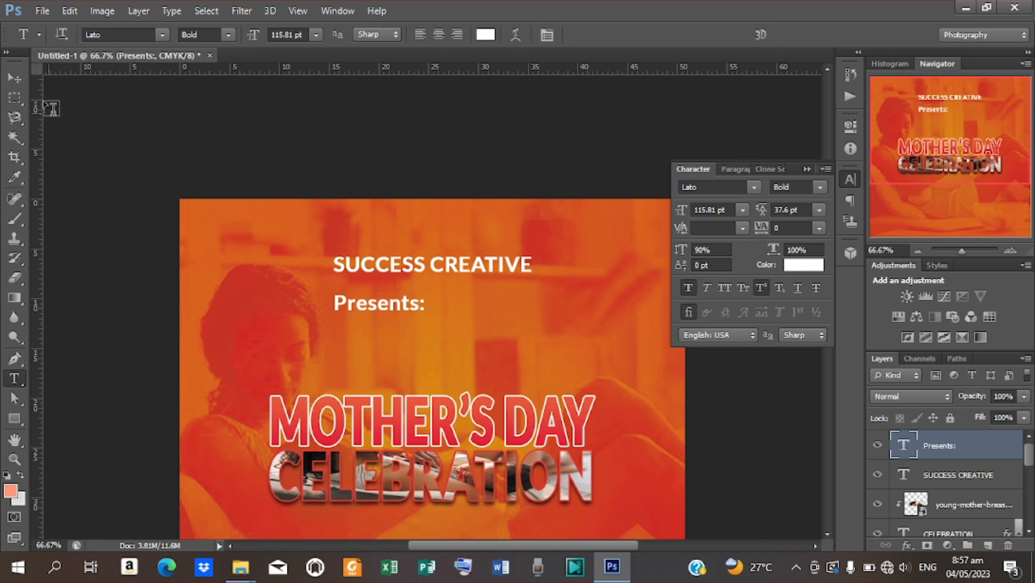
Center the Presents: text horizontally on the canvas and nudge it down slightly.
click(15, 79)
key(ctrl+a)
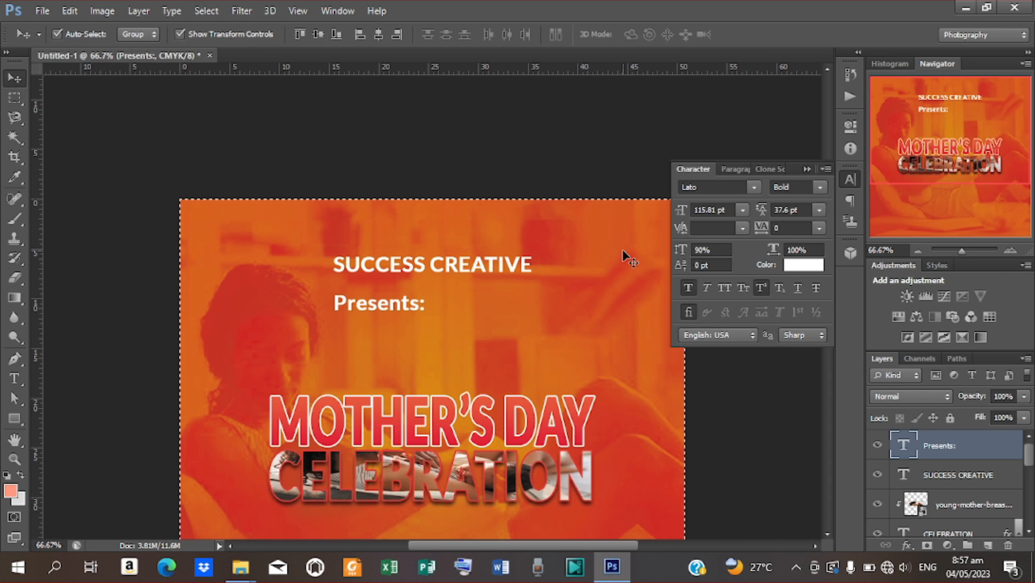
click(382, 33)
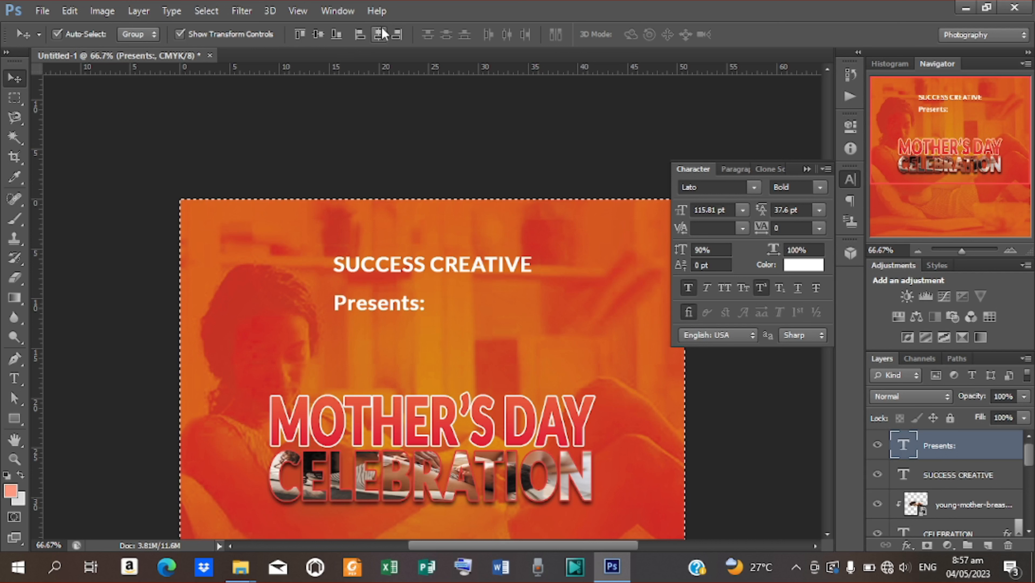
key(ctrl+d)
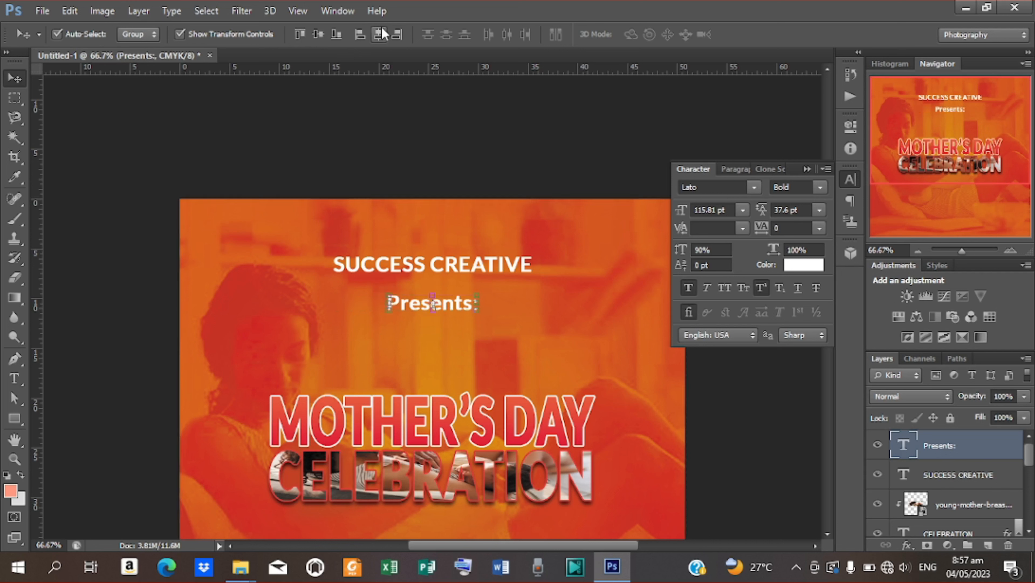
key(shift+Down)
key(shift+Down)
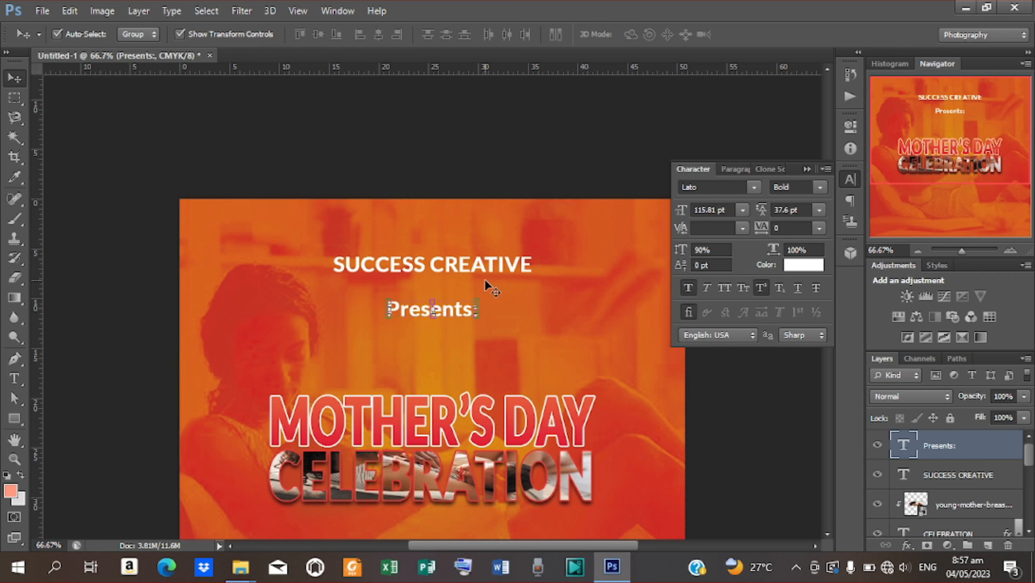
Compare the Lato font styles on the Presents: text and set it to Bold Italic.
click(820, 188)
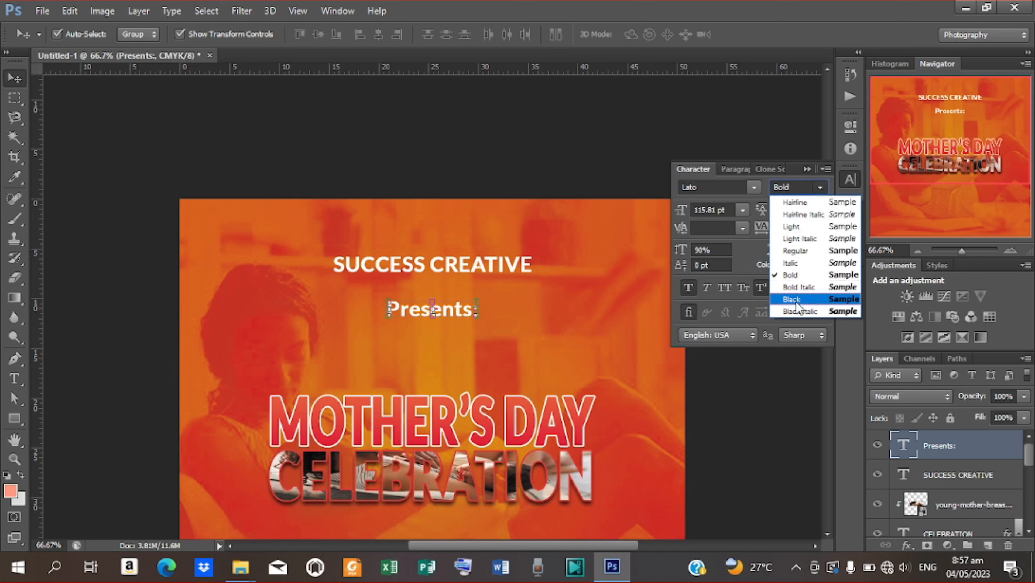
click(800, 285)
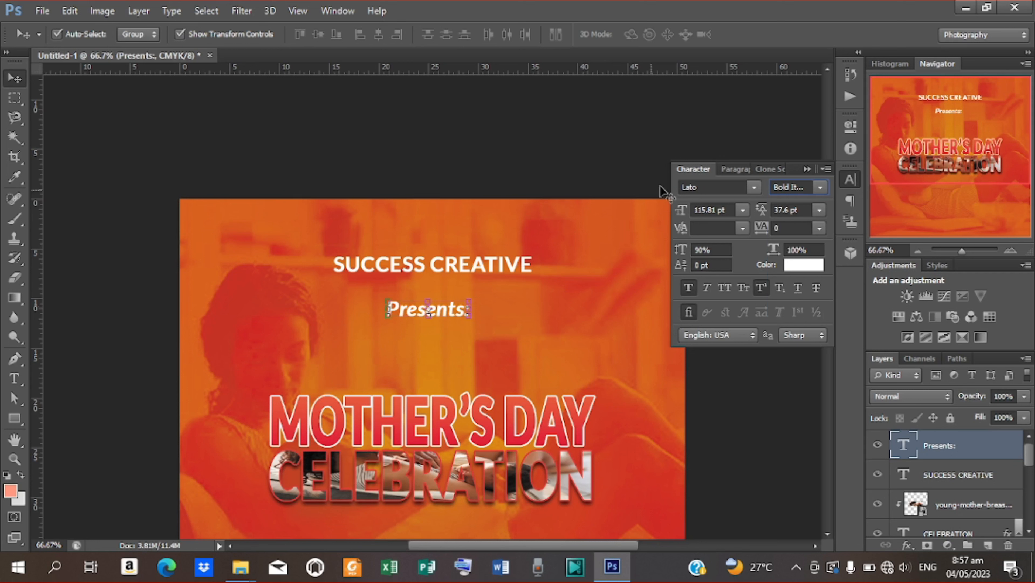
click(826, 191)
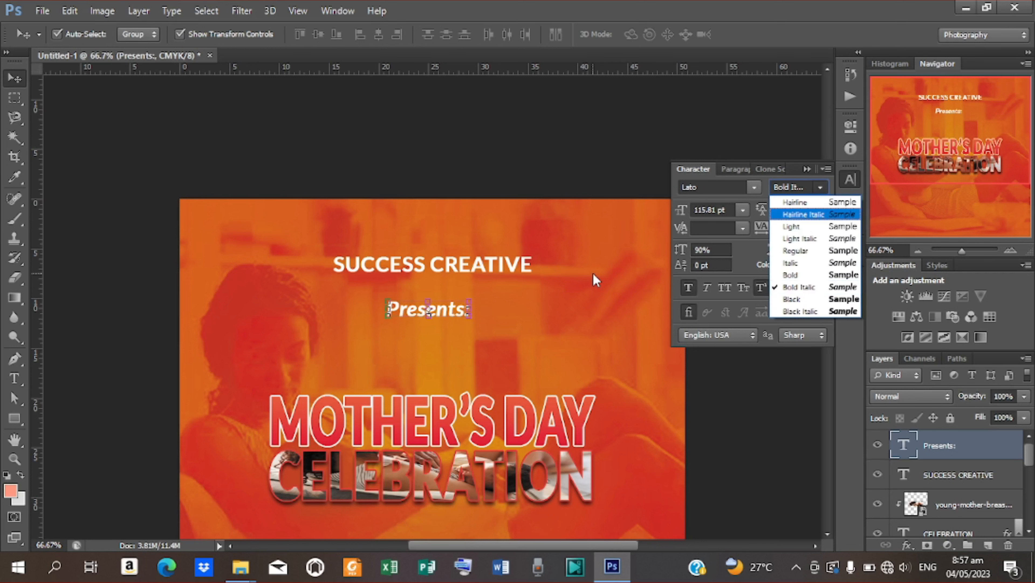
click(442, 311)
key(Up)
key(Up)
key(Up)
key(Up)
key(Up)
key(Up)
key(Up)
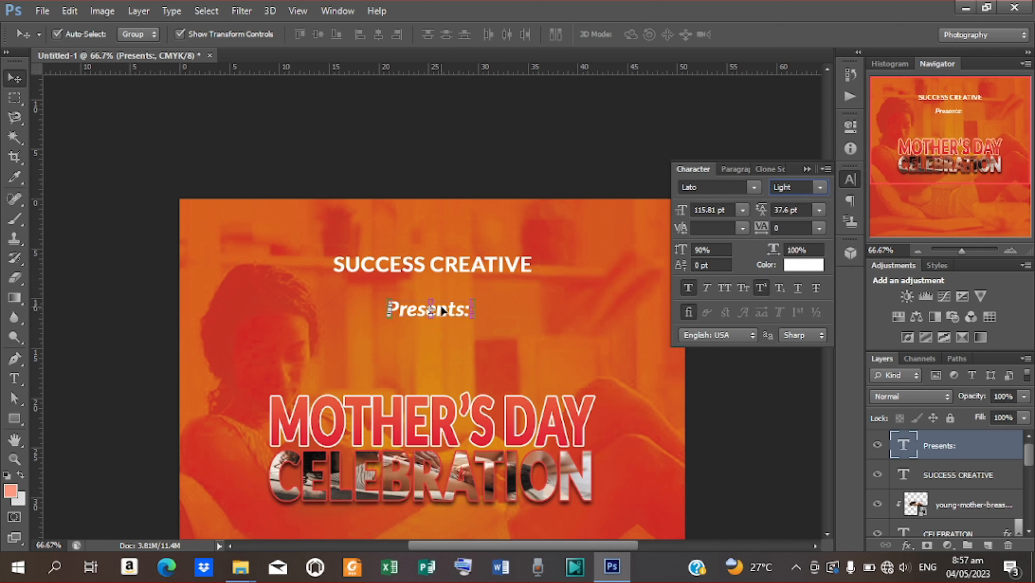
key(Up)
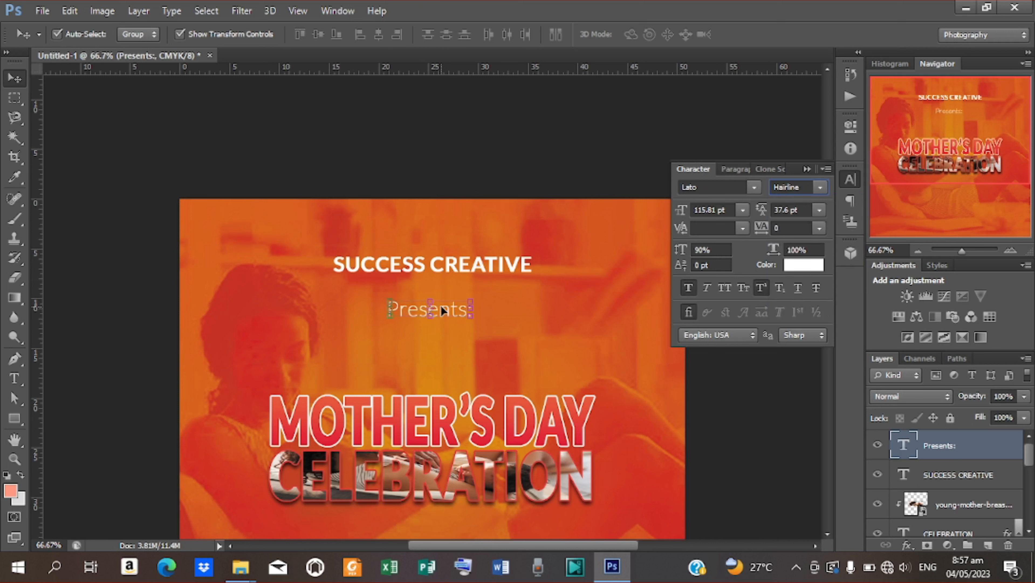
key(Down)
key(Down)
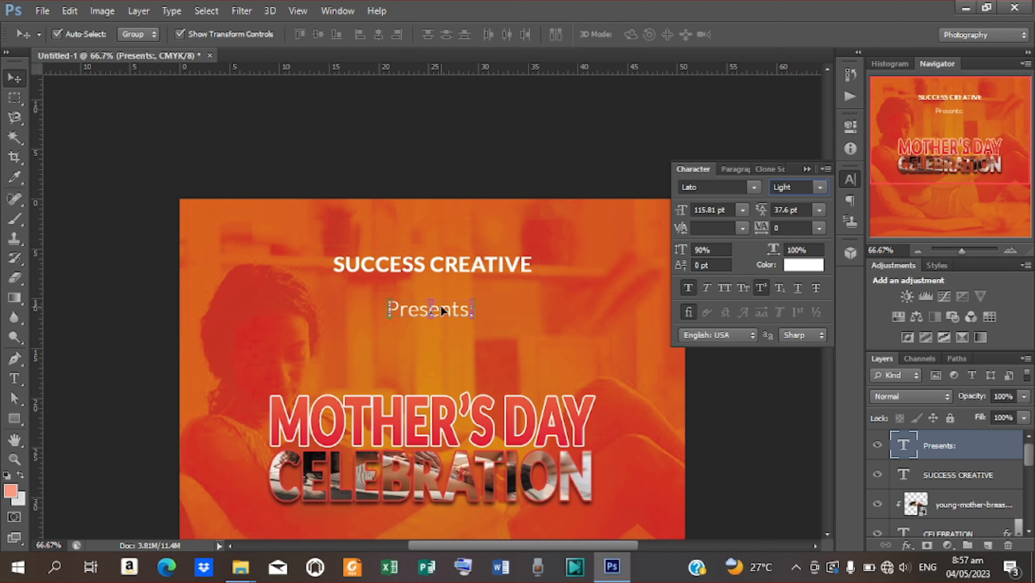
key(Down)
key(Down)
key(Down)
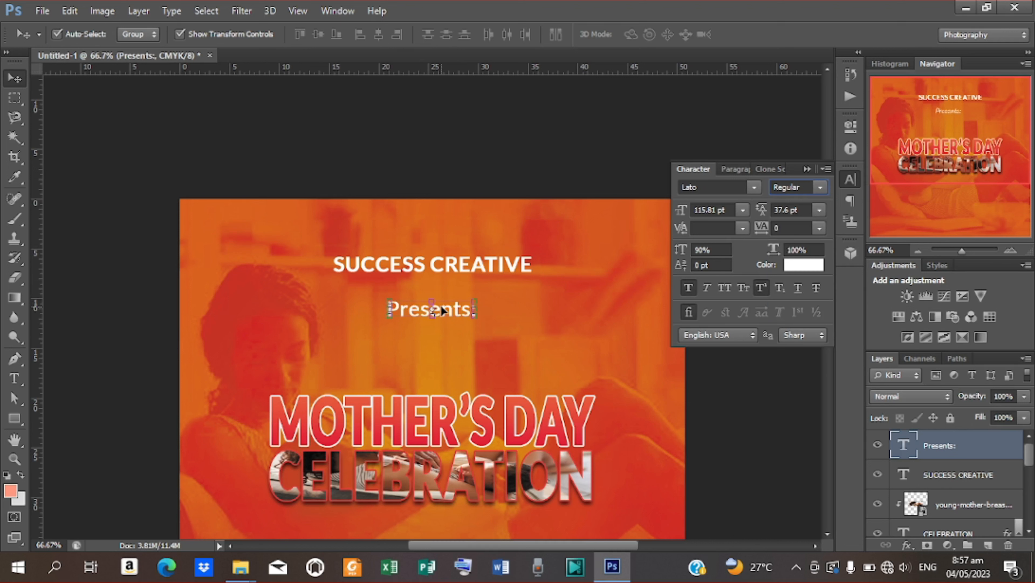
key(Down)
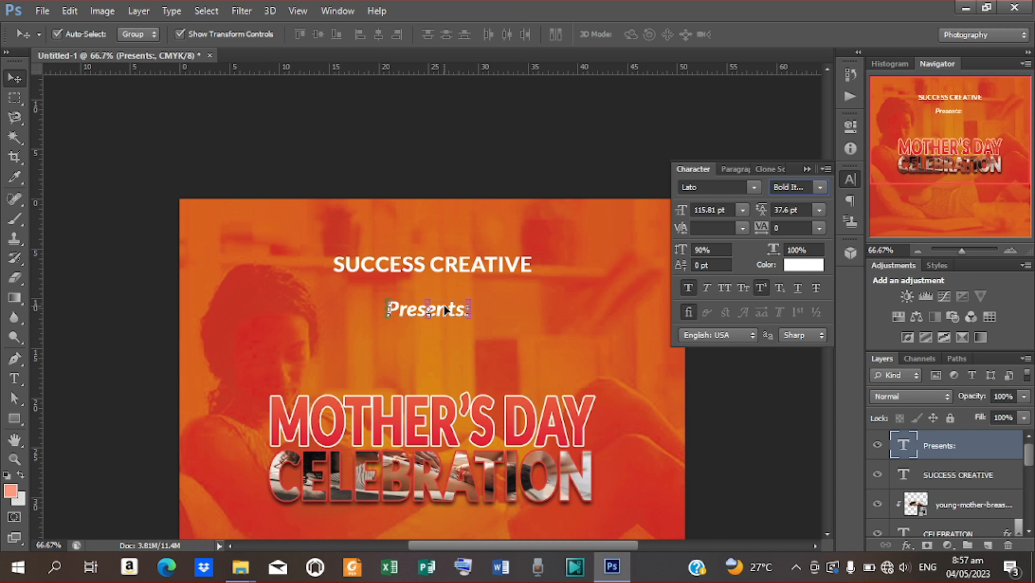
Move the Presents: text straight down to widen the gap below SUCCESS CREATIVE.
key(Down)
key(Down)
key(Down)
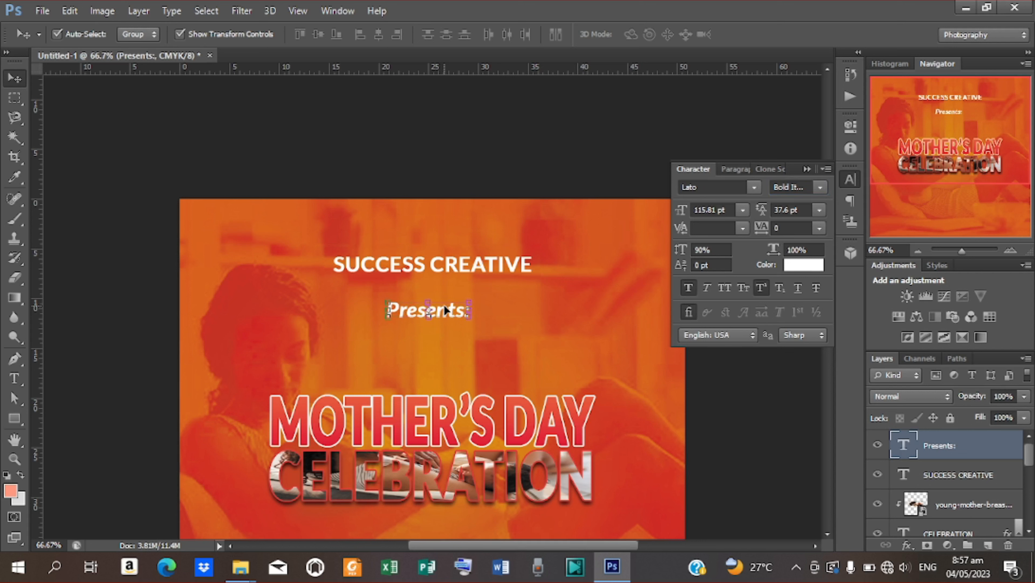
key(Down)
key(Down)
key(Down)
key(Down)
key(Down)
key(Down)
key(Down)
key(Down)
key(Down)
key(Down)
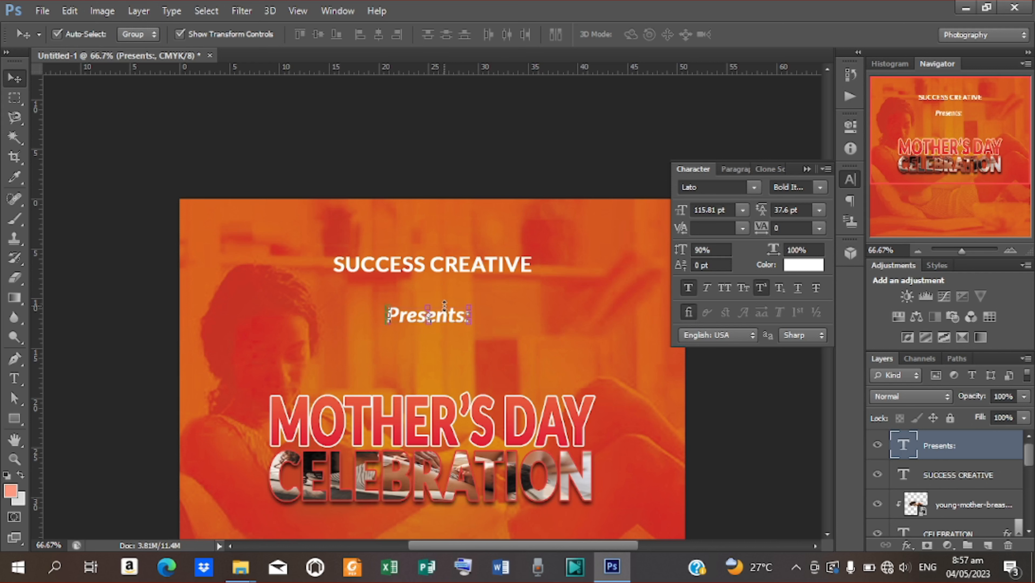
key(Down)
key(Down)
key(Down)
key(Down)
key(Down)
key(Down)
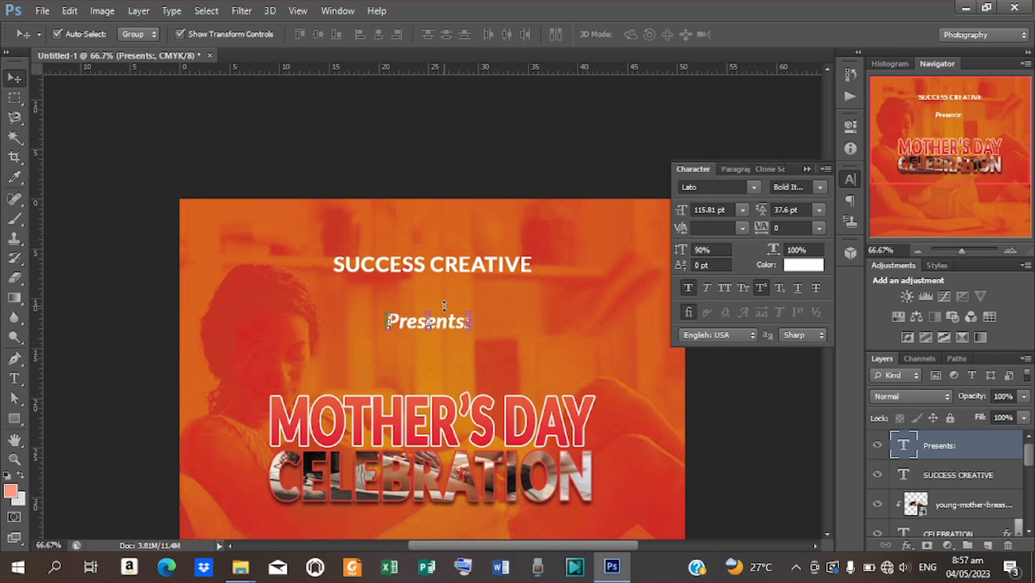
key(Down)
key(Down)
key(Down)
key(Down)
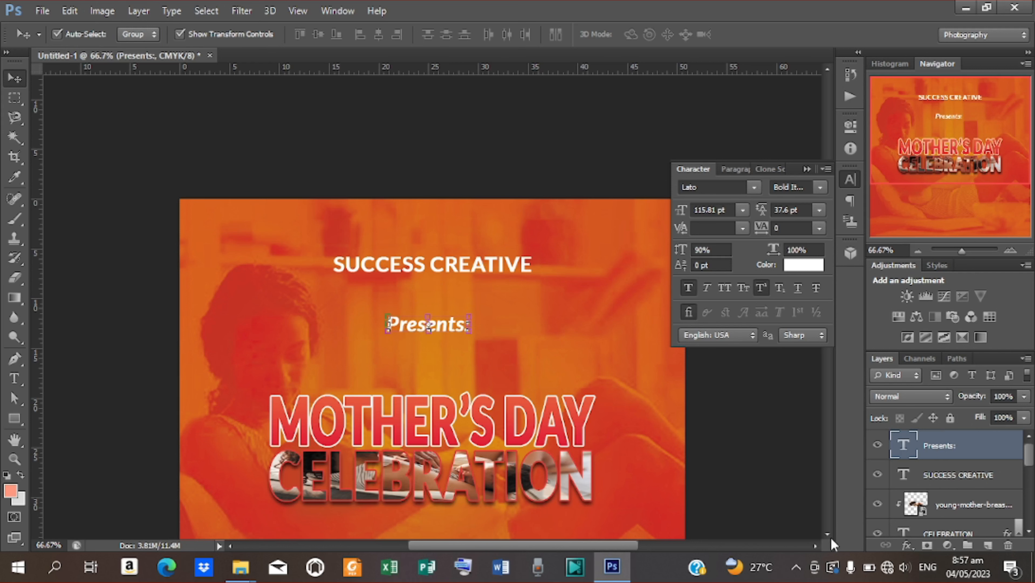
Add a new text line reading "MAY 2023" just below the word CELEBRATION.
scroll(824, 535, down, 10)
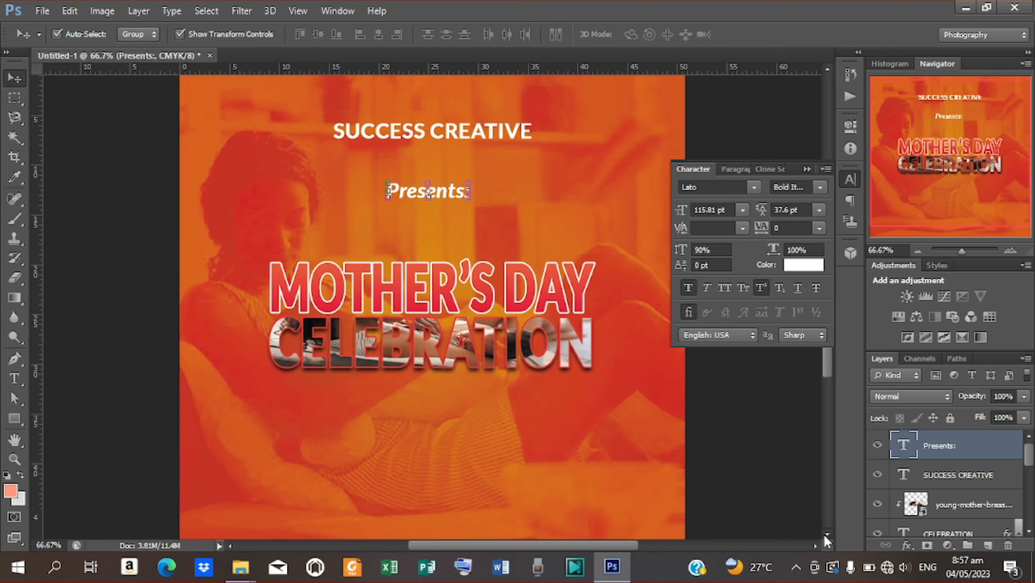
scroll(824, 535, down, 2)
key(t)
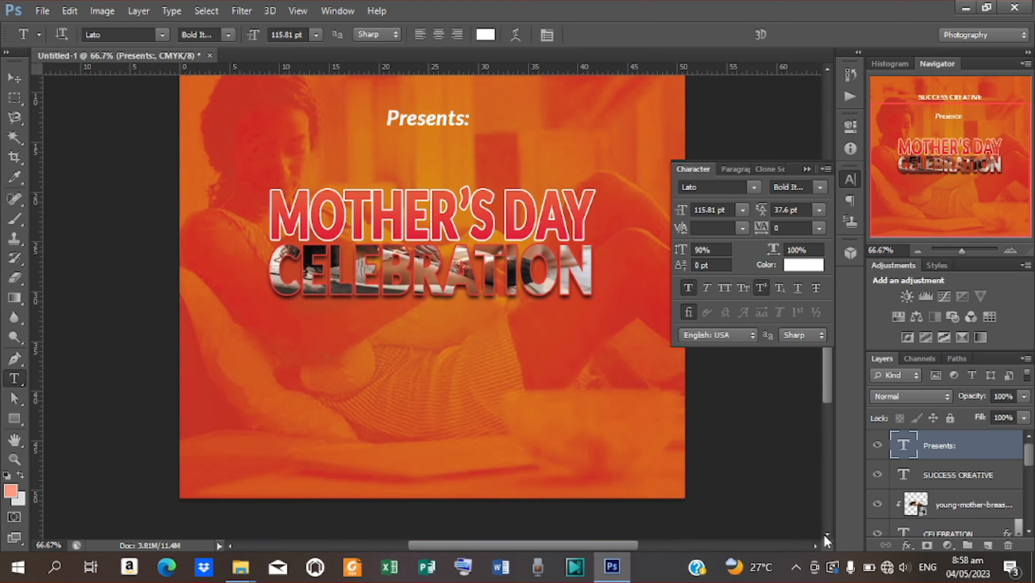
click(368, 328)
click(368, 326)
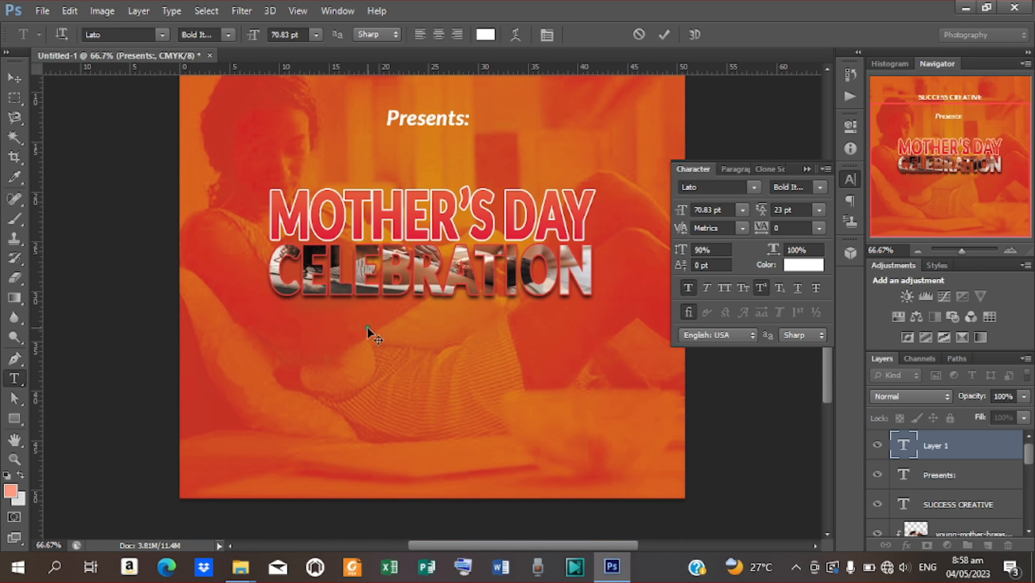
text(MAY 2023)
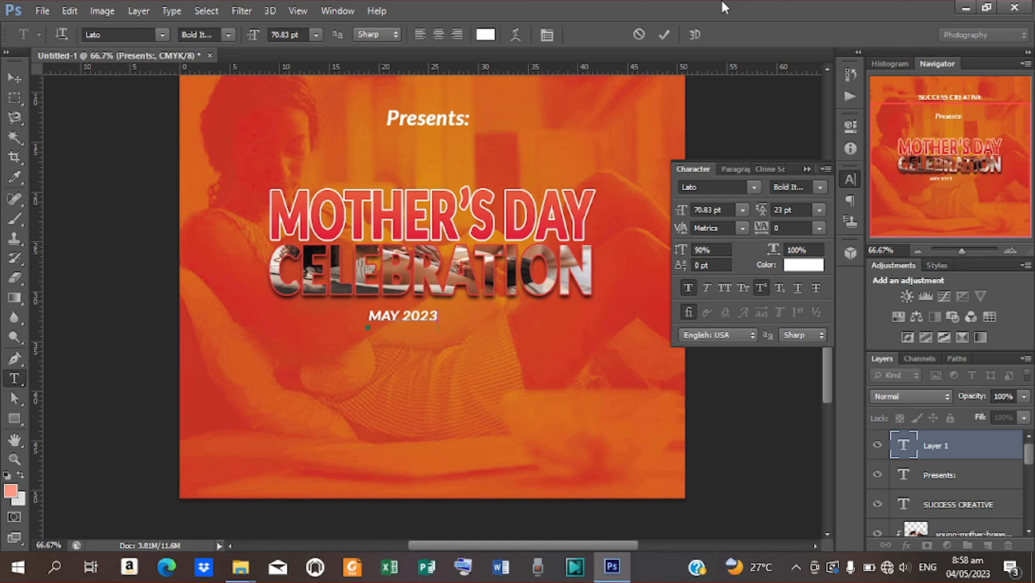
click(664, 35)
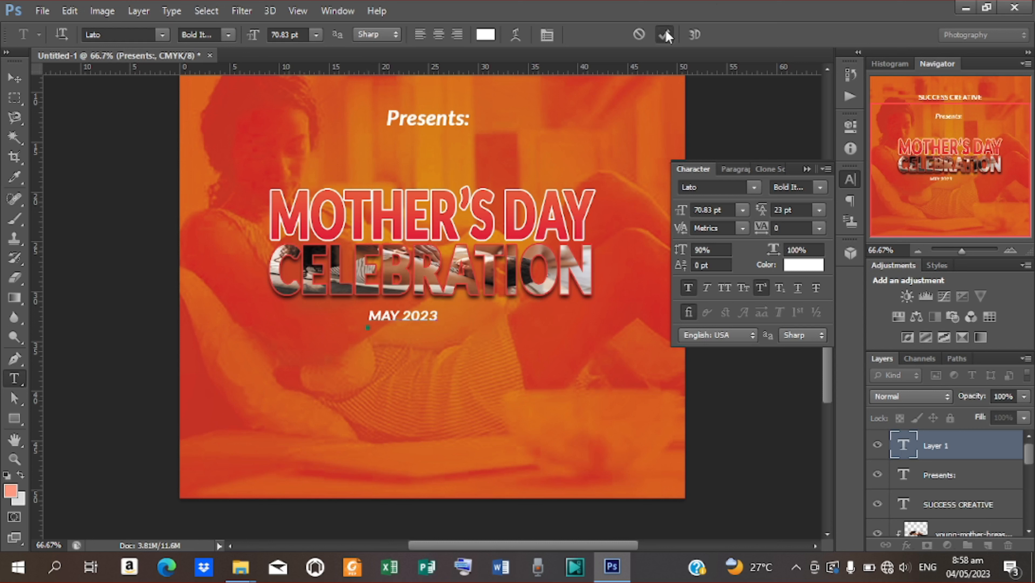
Set the MAY 2023 text to Lato Bold with a font size of 79.83 pt.
click(819, 187)
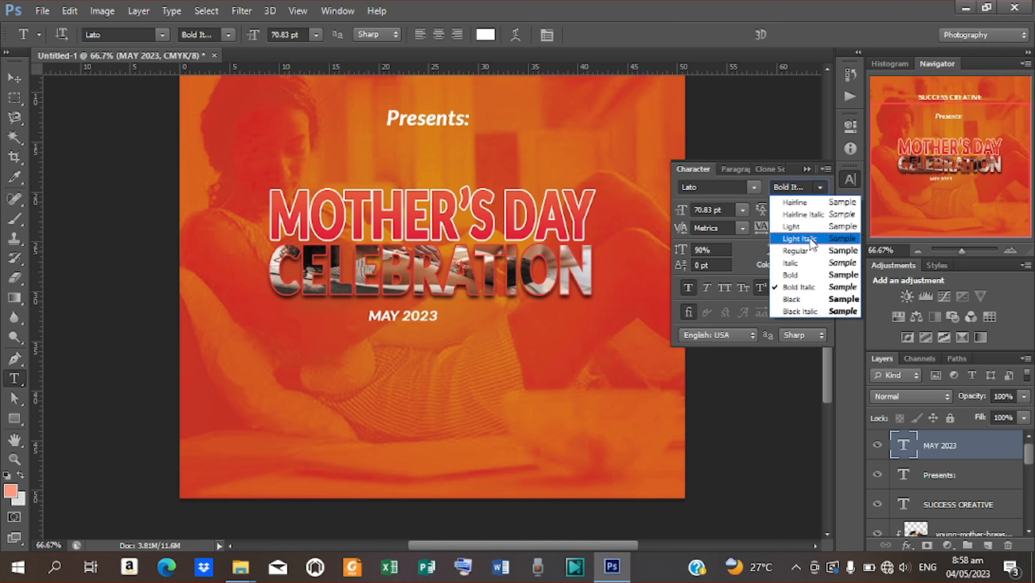
click(799, 275)
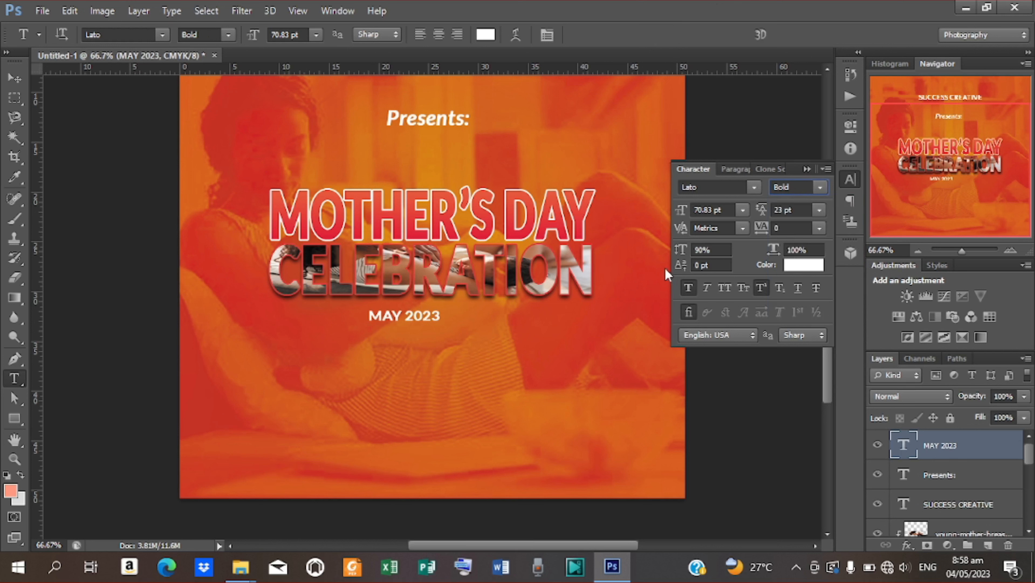
click(17, 79)
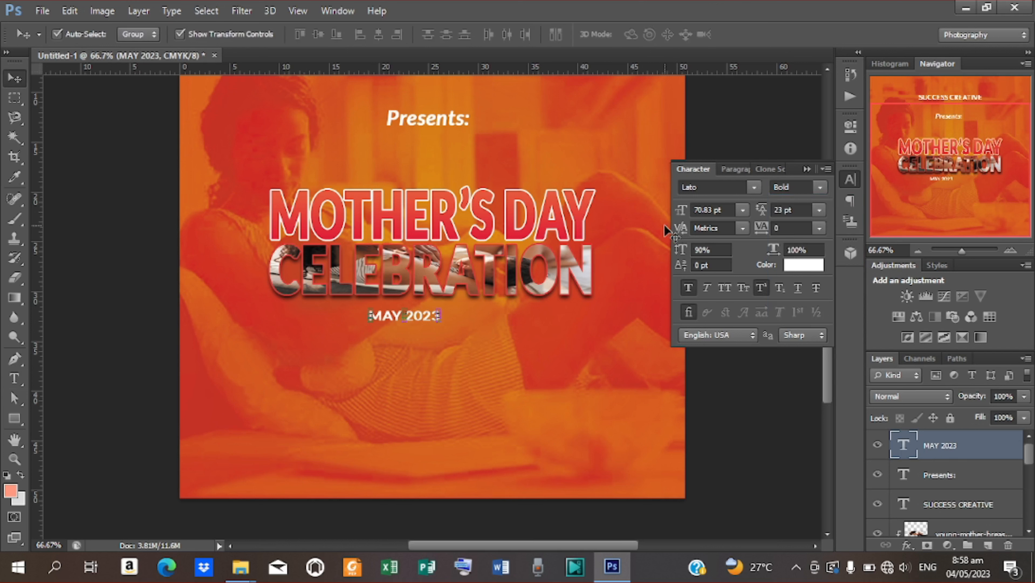
drag(682, 217, 689, 218)
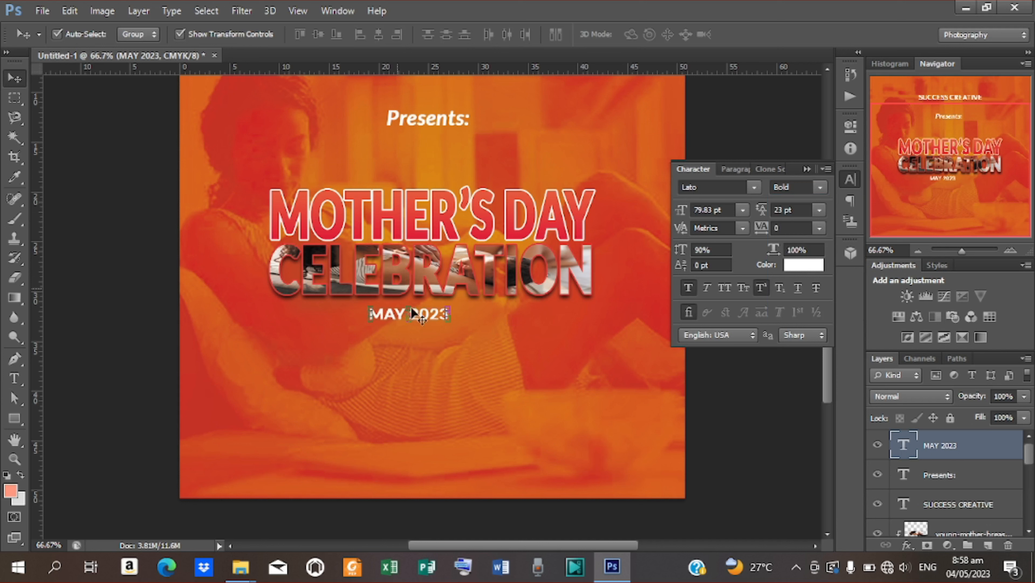
Move the MAY 2023 text toward the middle under CELEBRATION and center it horizontally on the canvas.
drag(427, 314, 448, 315)
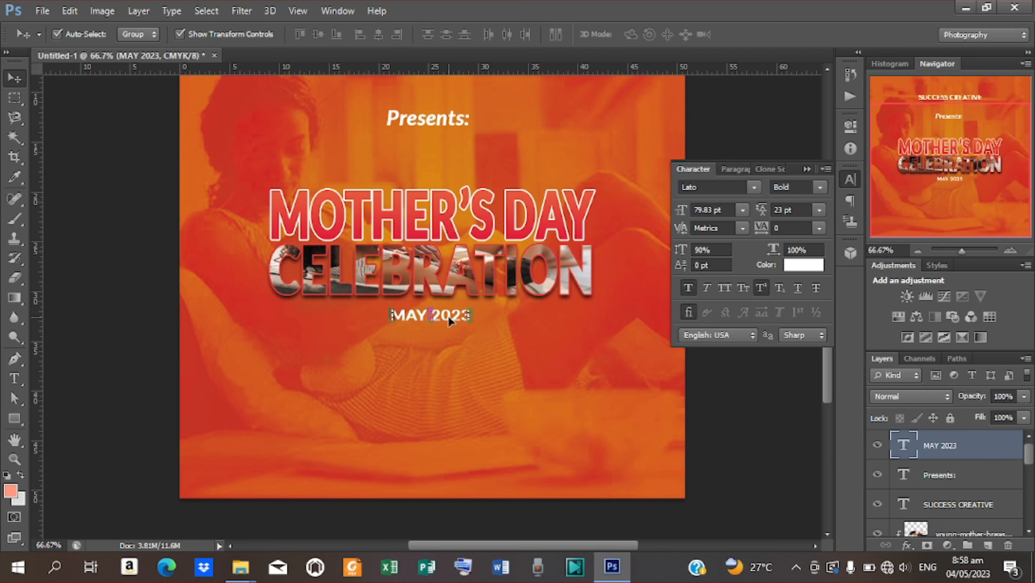
key(ctrl+a)
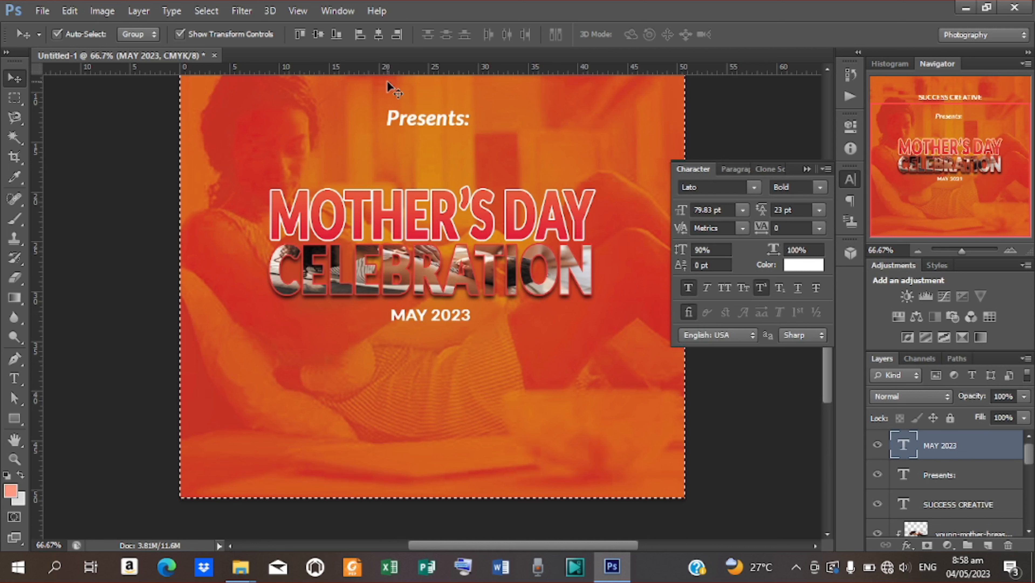
click(379, 35)
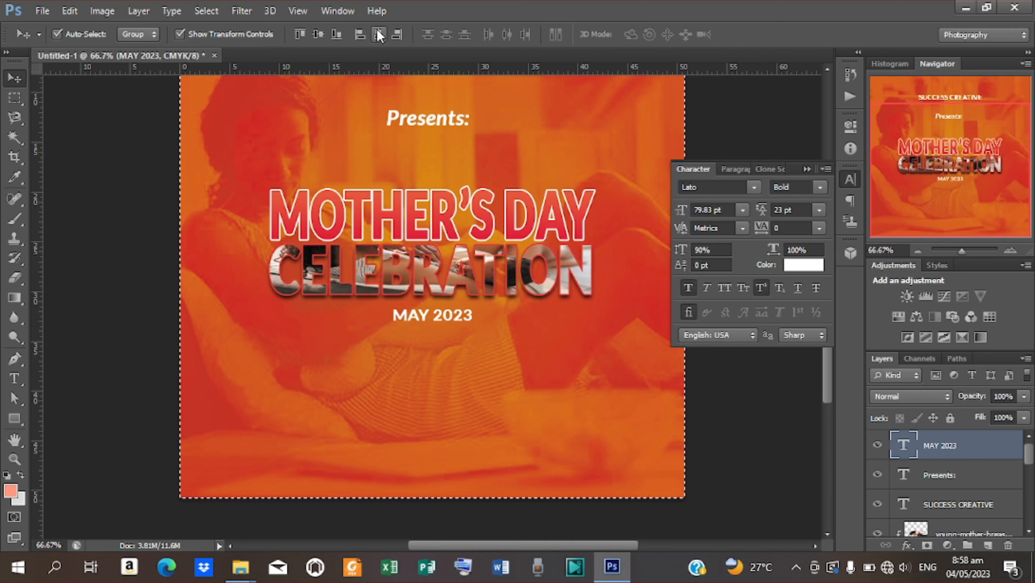
key(ctrl+d)
Nudge the MAY 2023 text straight up, closer to the bottom of CELEBRATION.
key(Up)
key(Up)
key(Up)
key(Up)
key(Up)
key(Up)
key(Up)
key(Up)
key(Up)
key(Up)
key(Up)
key(Up)
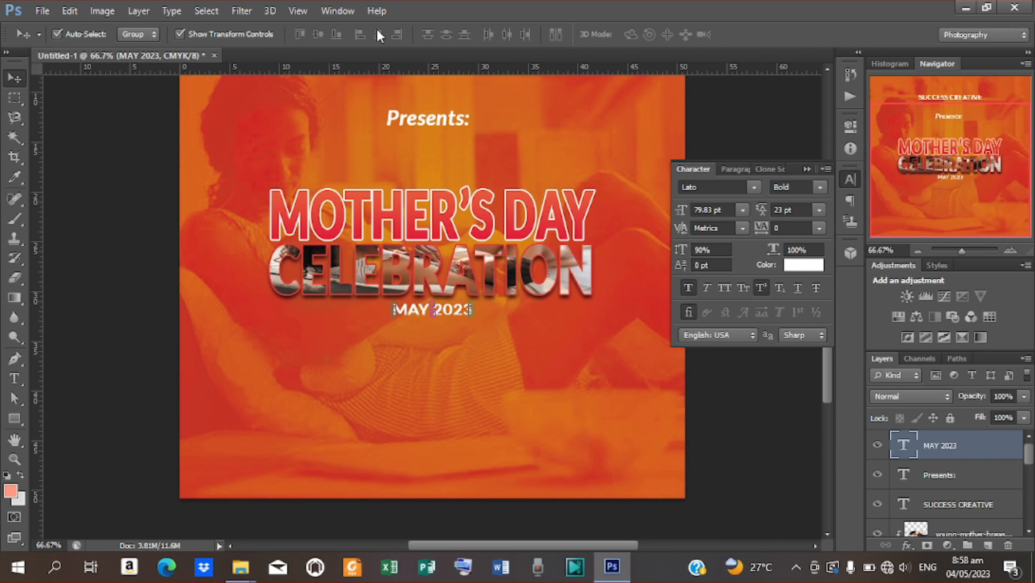
key(Up)
key(Up)
key(Up)
key(Up)
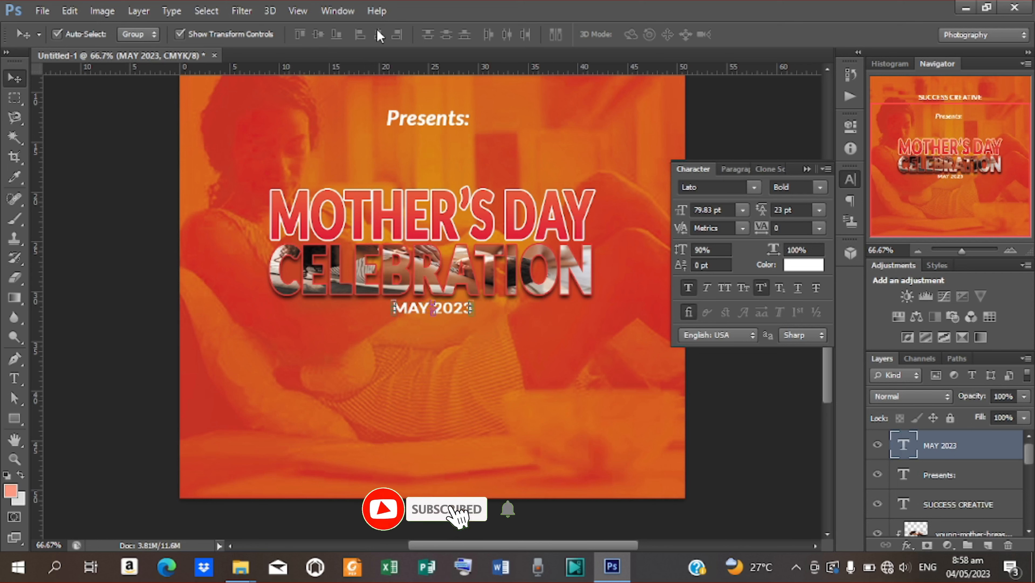
Nudge the MAY 2023 text slightly down, away from the bottom of CELEBRATION.
key(ctrl+minus)
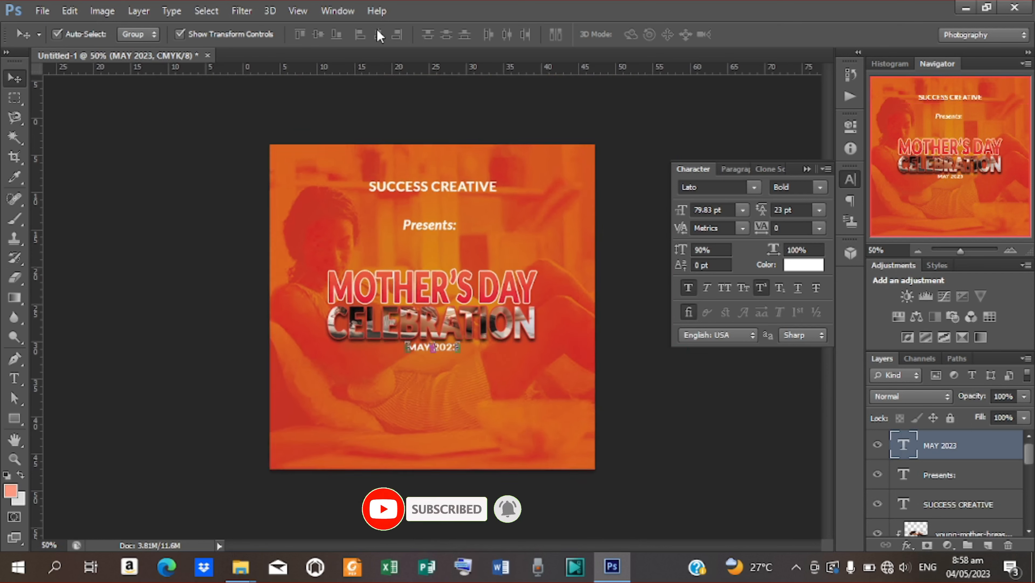
key(ctrl+plus)
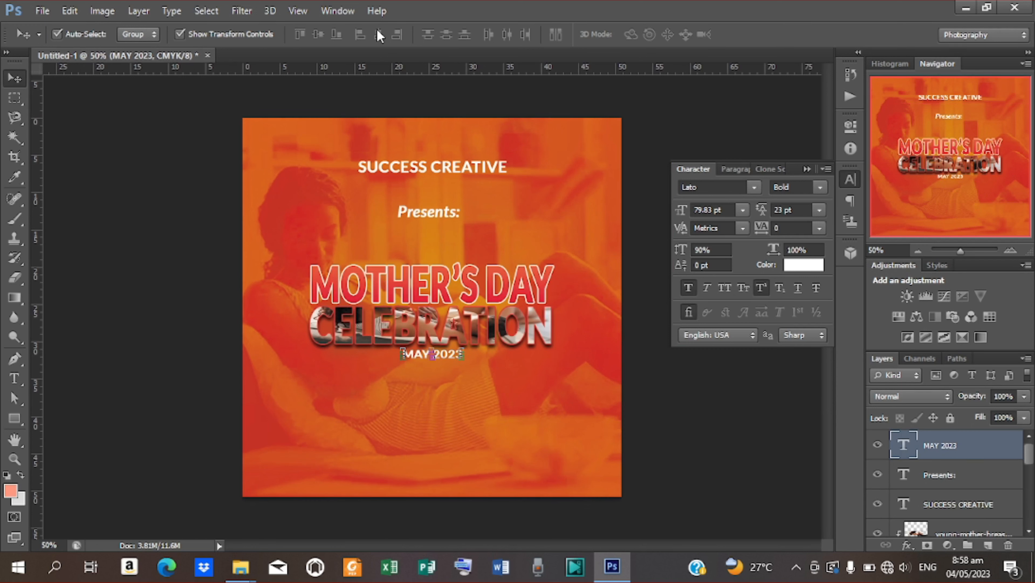
key(ctrl+plus)
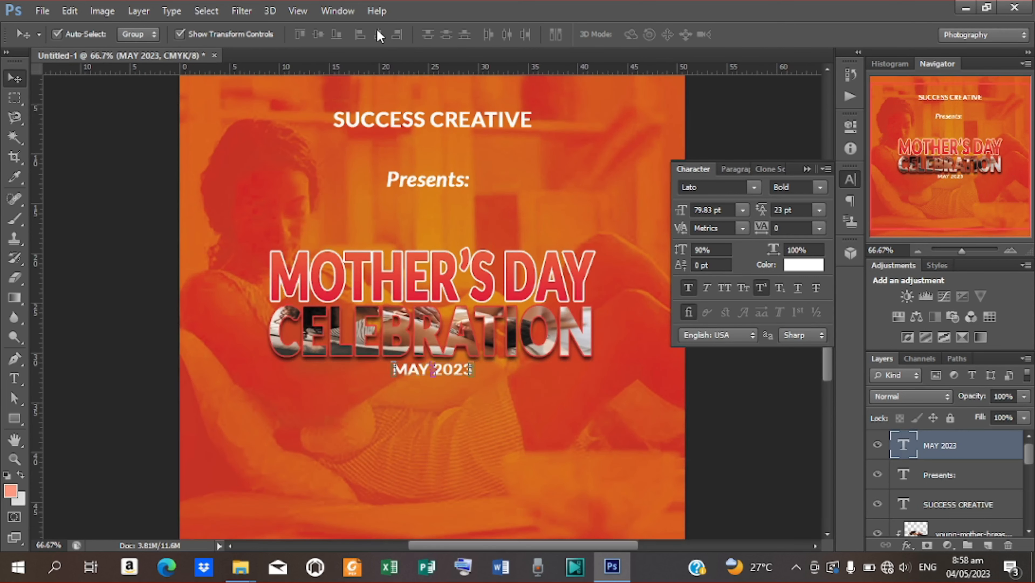
key(Down)
key(Down)
key(Down)
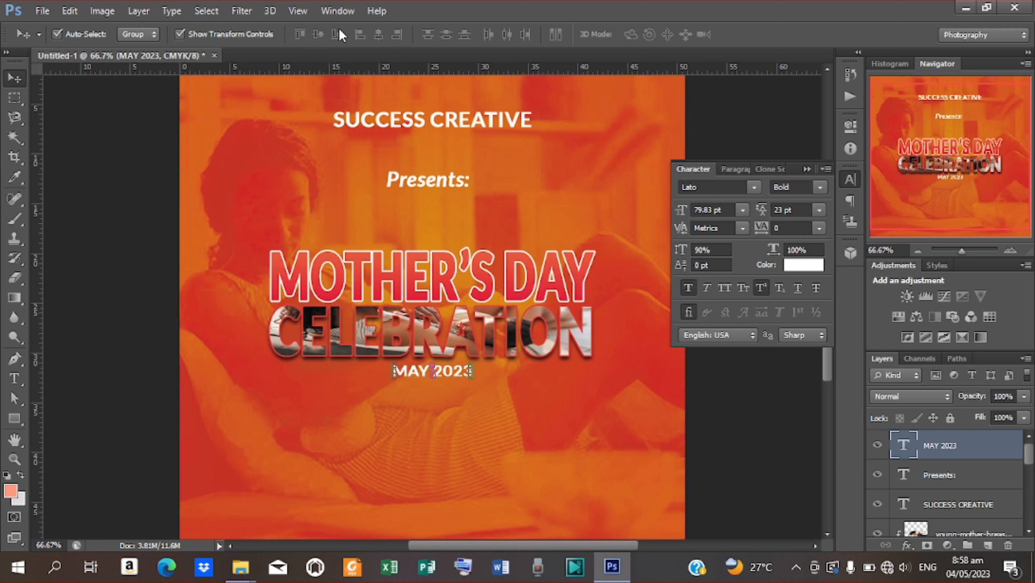
Draw a thin rounded rectangle of about 470 by 5 px with a 50 px radius across MAY 2023 and fill it light grey.
drag(14, 417, 75, 431)
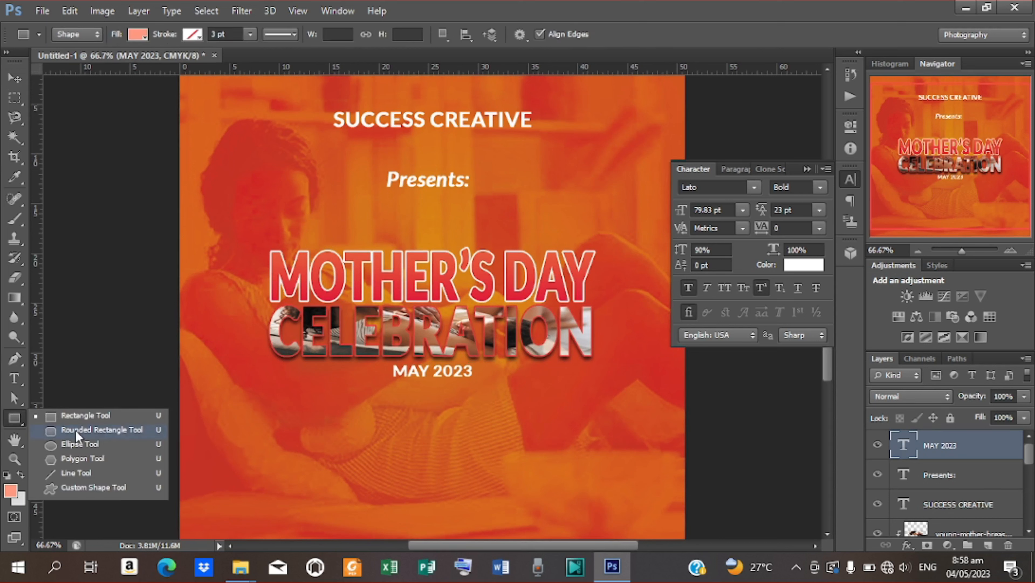
click(102, 429)
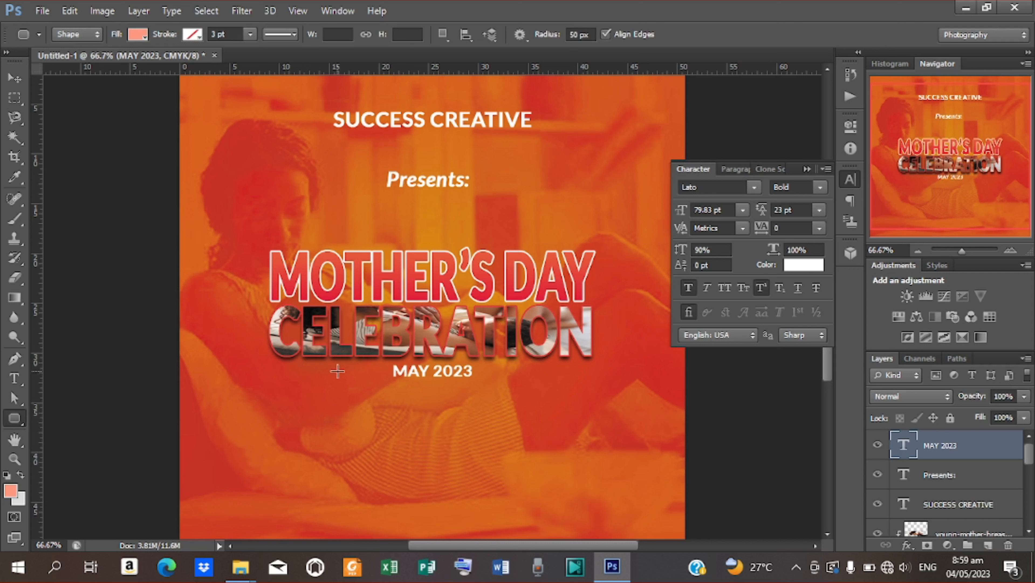
drag(324, 368, 560, 369)
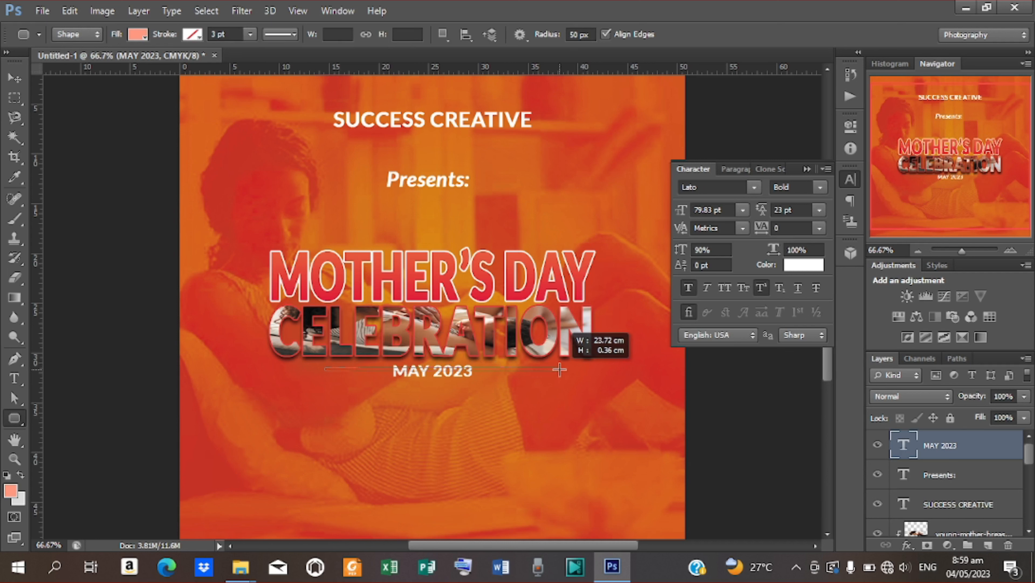
drag(560, 369, 561, 369)
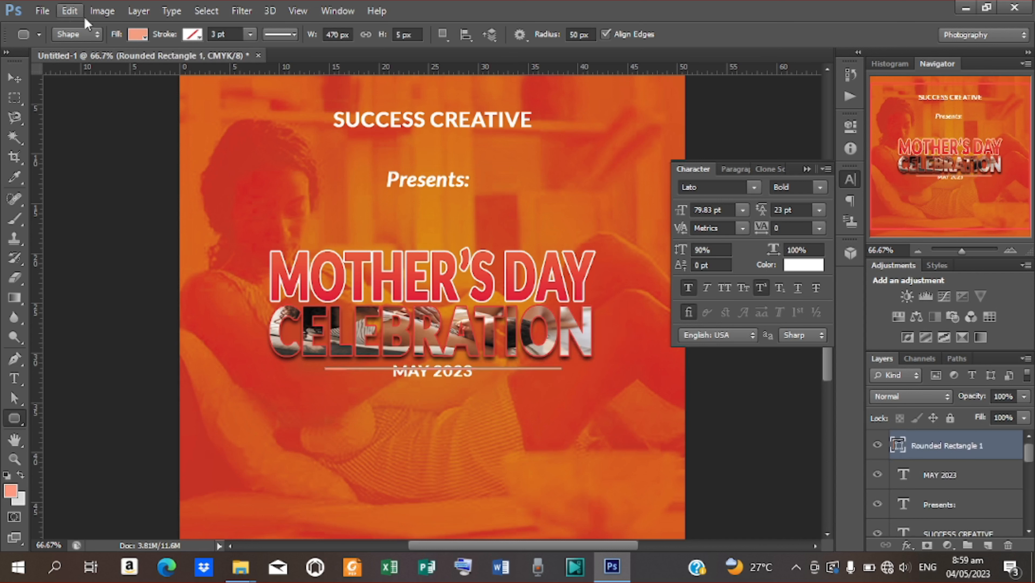
click(140, 35)
click(73, 108)
Center the thin bar horizontally on the canvas and align its vertical center with the MAY 2023 text.
click(15, 78)
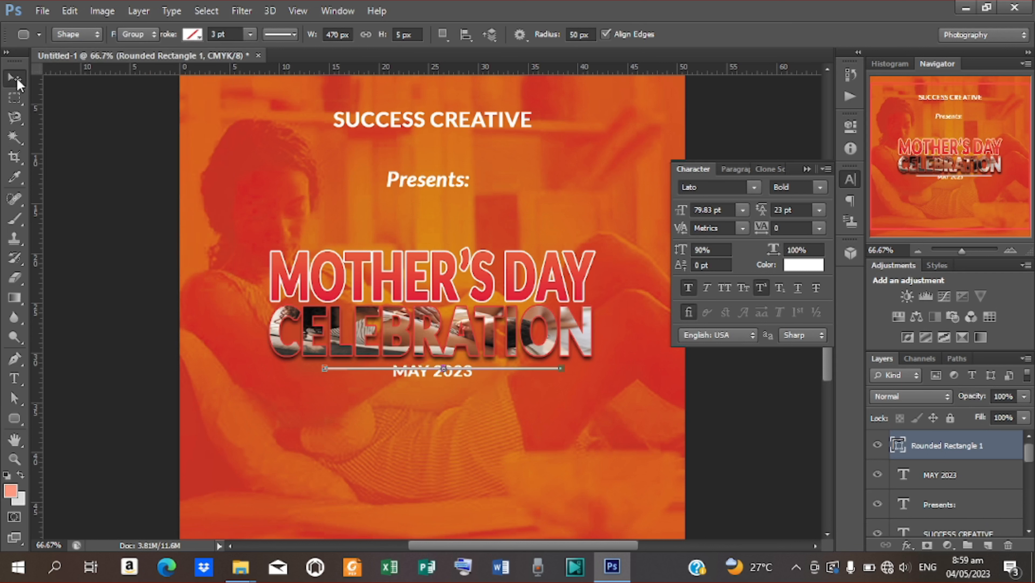
key(ctrl+a)
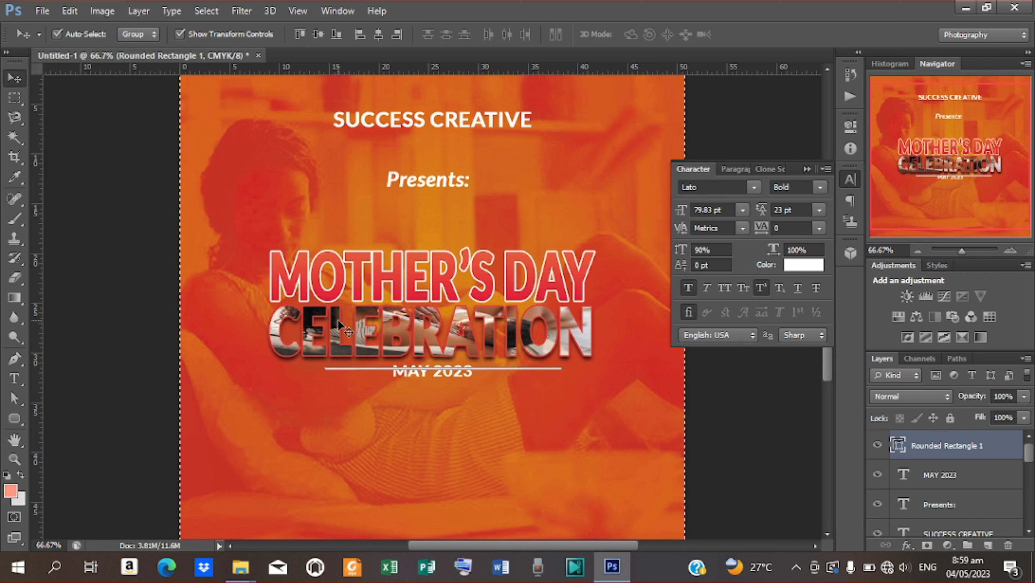
click(380, 35)
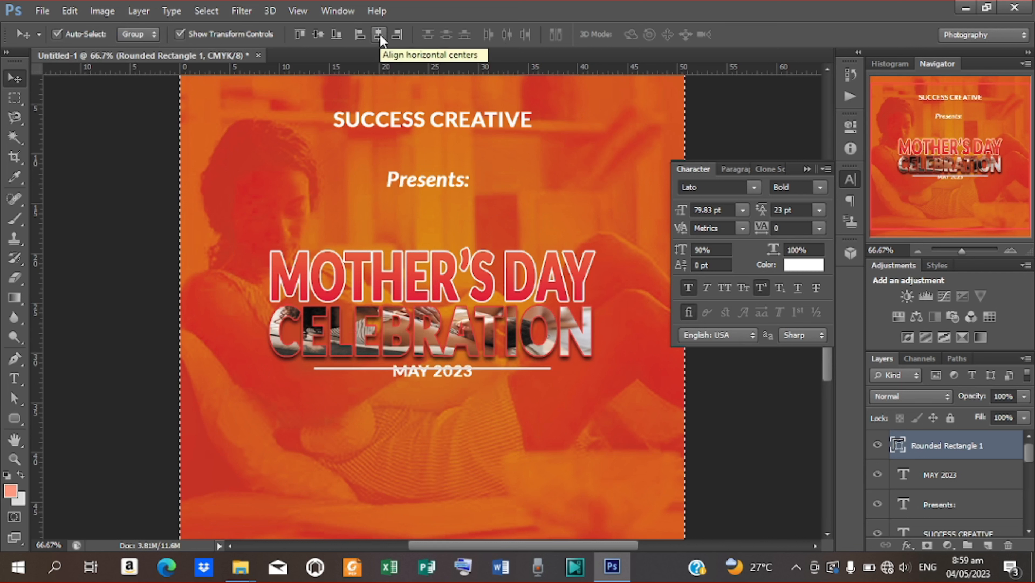
key(ctrl+d)
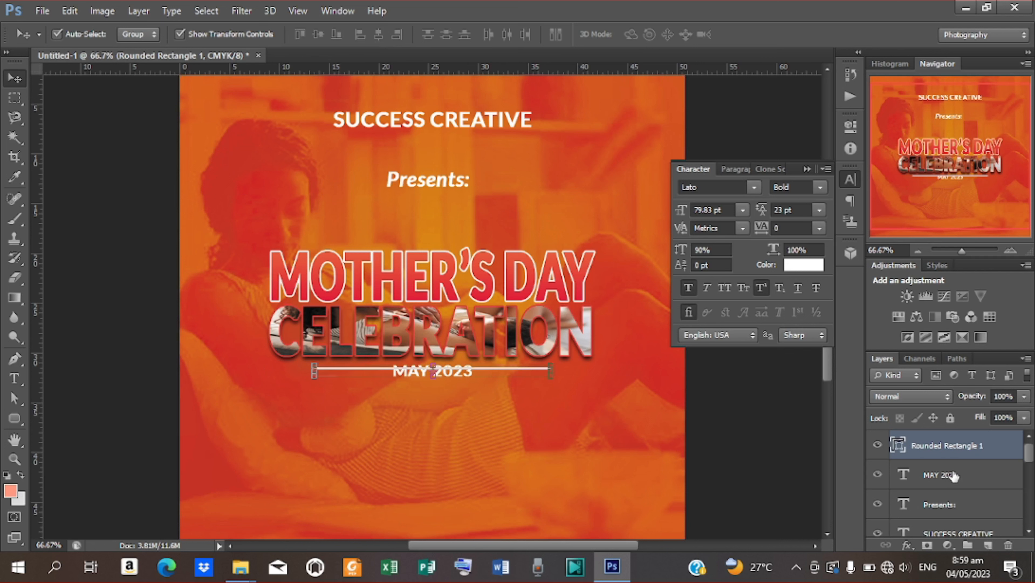
shift+click(953, 475)
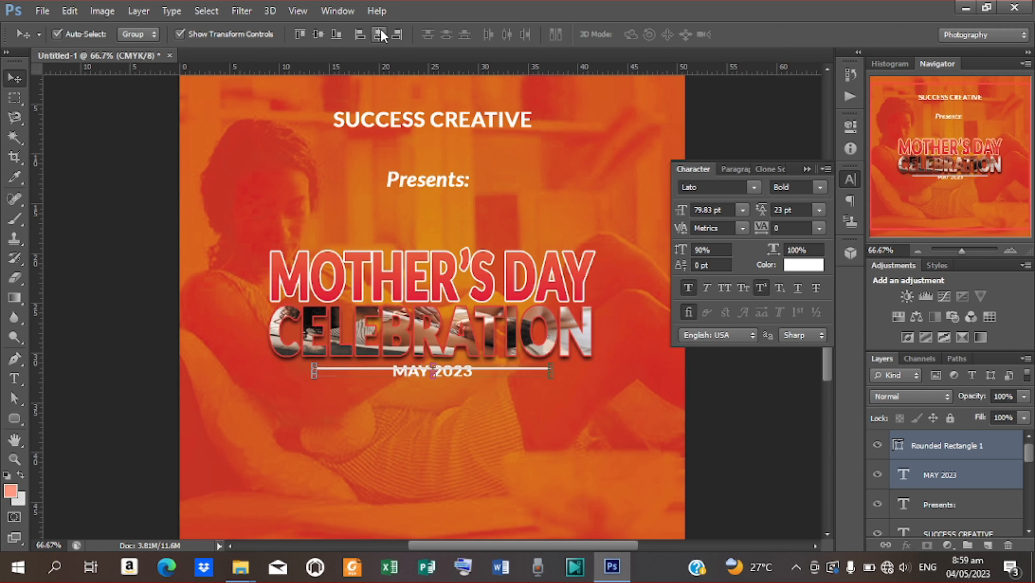
click(319, 34)
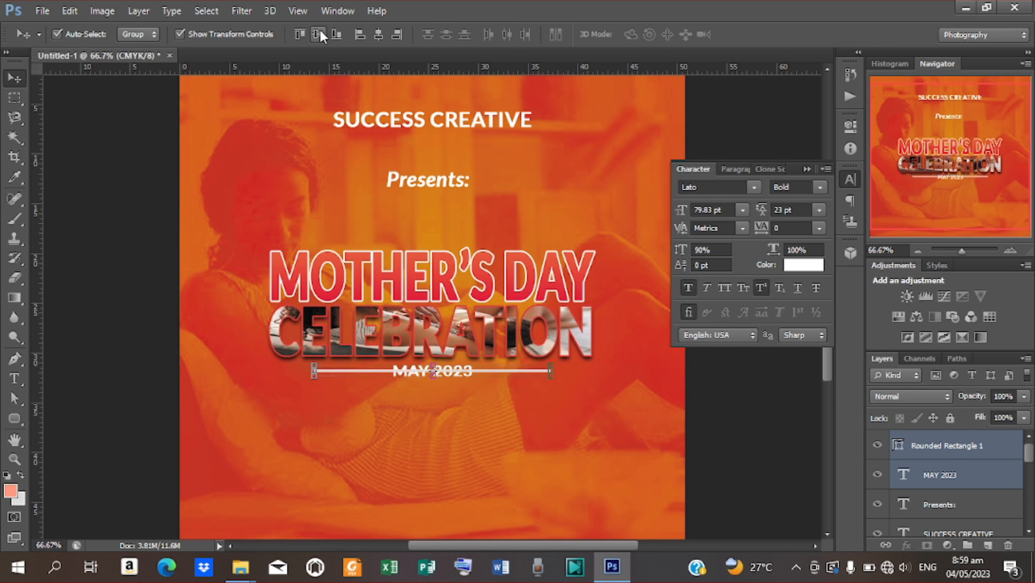
Rasterize the thin bar's Rounded Rectangle 1 shape layer.
click(957, 455)
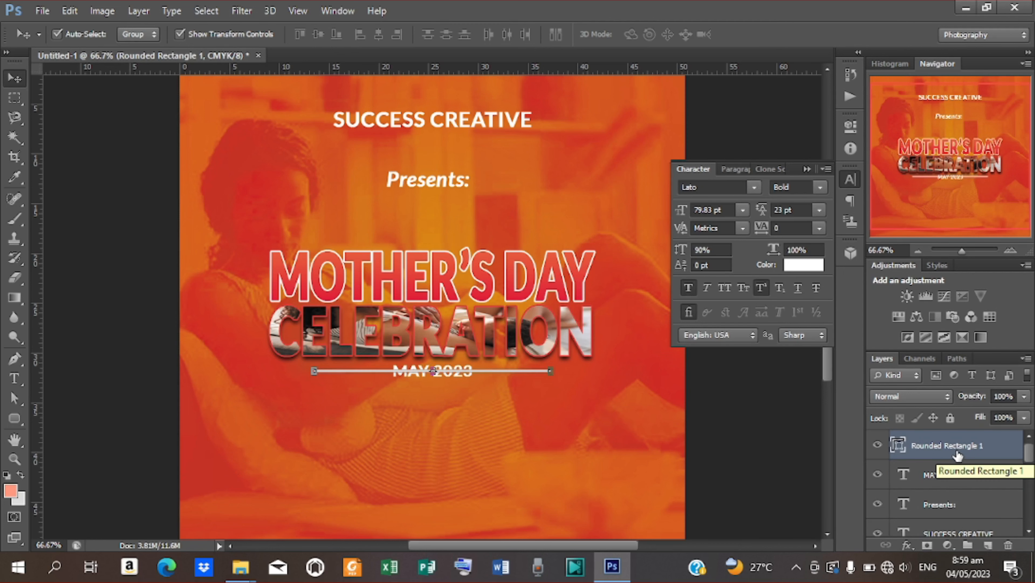
right_click(957, 456)
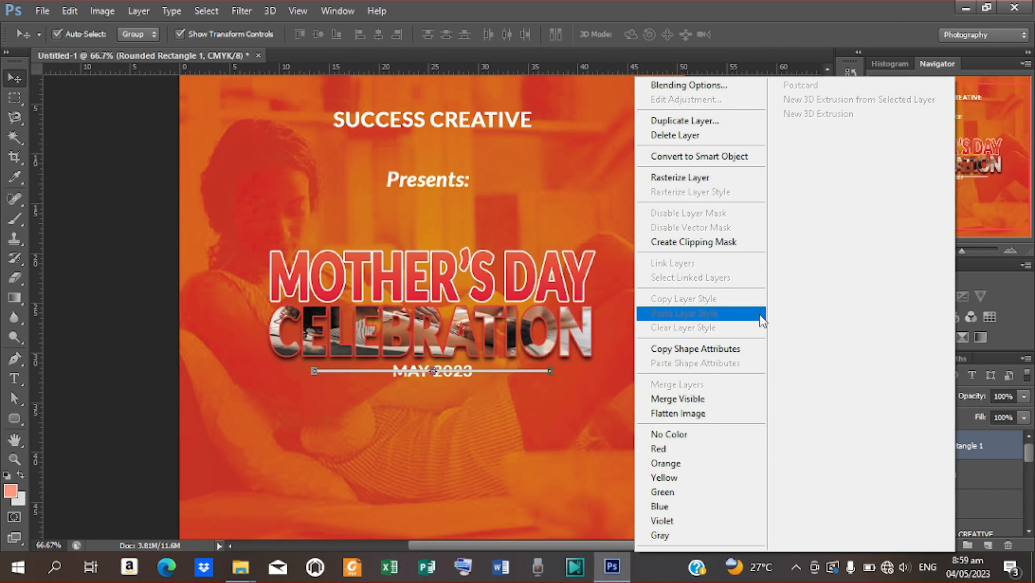
click(688, 180)
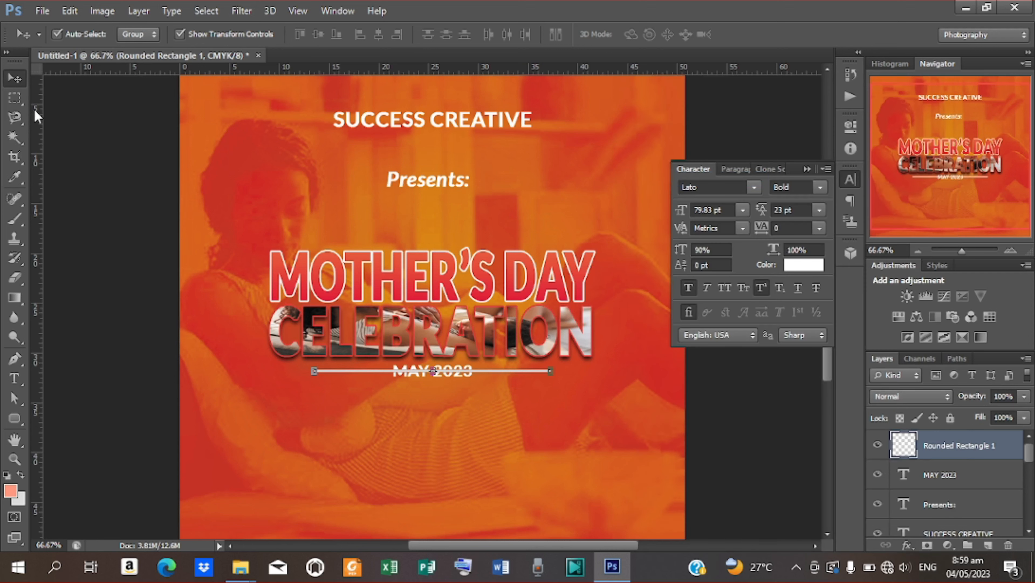
Cut out the part of the bar crossing MAY 2023 with a Polygonal Lasso selection, leaving a line on each side of the text.
click(19, 120)
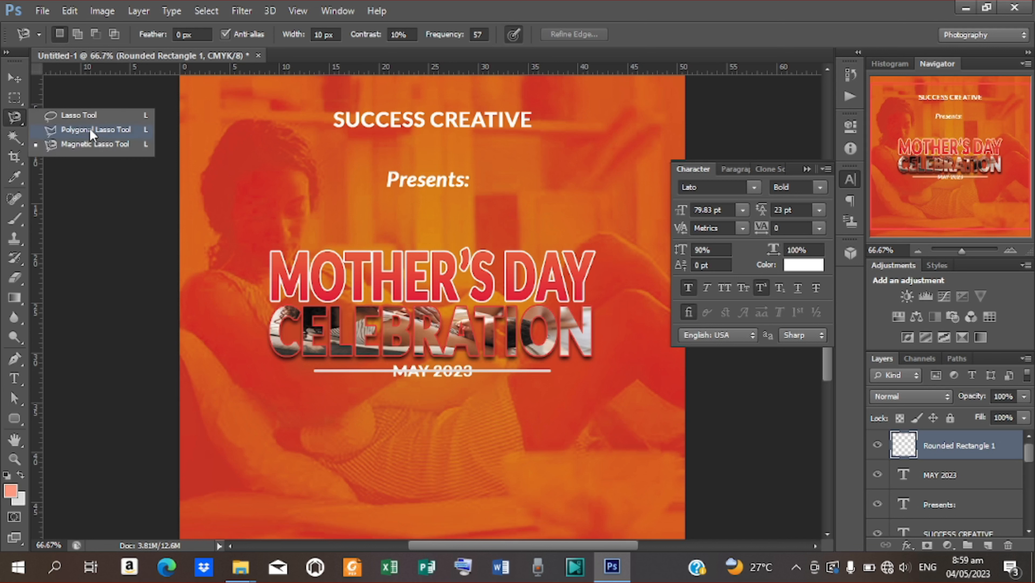
click(87, 130)
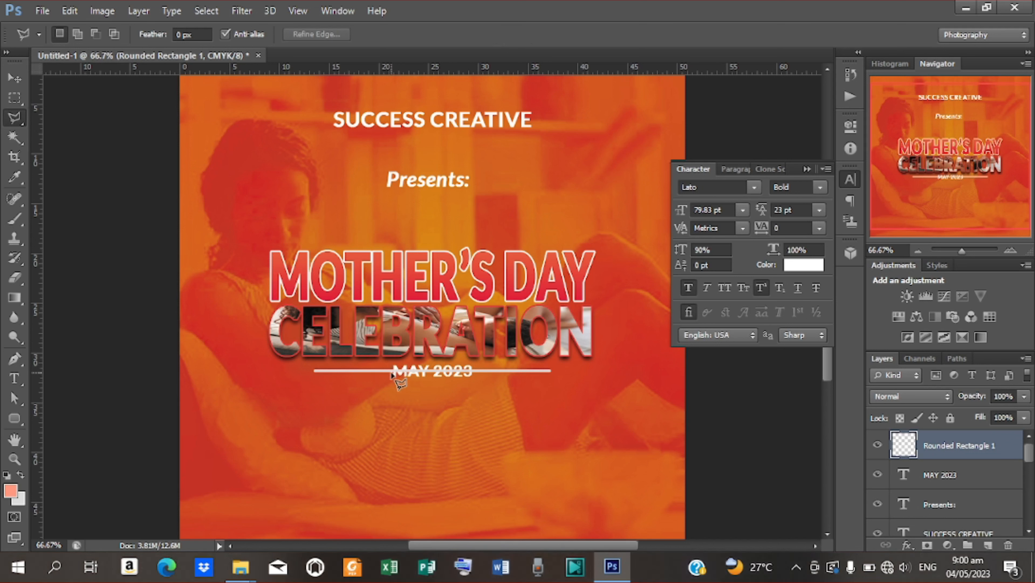
click(391, 380)
click(475, 366)
click(393, 366)
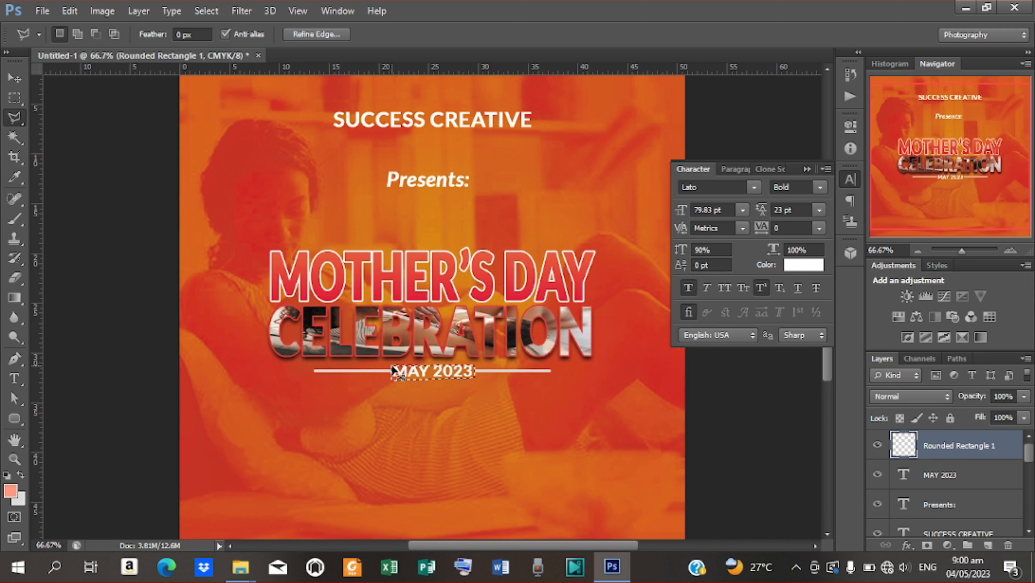
key(ctrl+d)
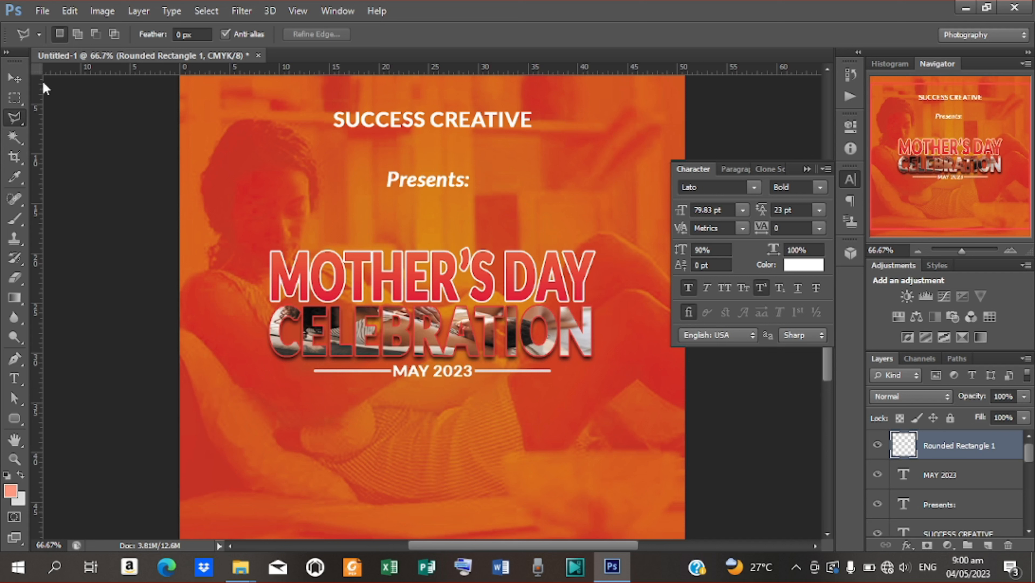
click(15, 78)
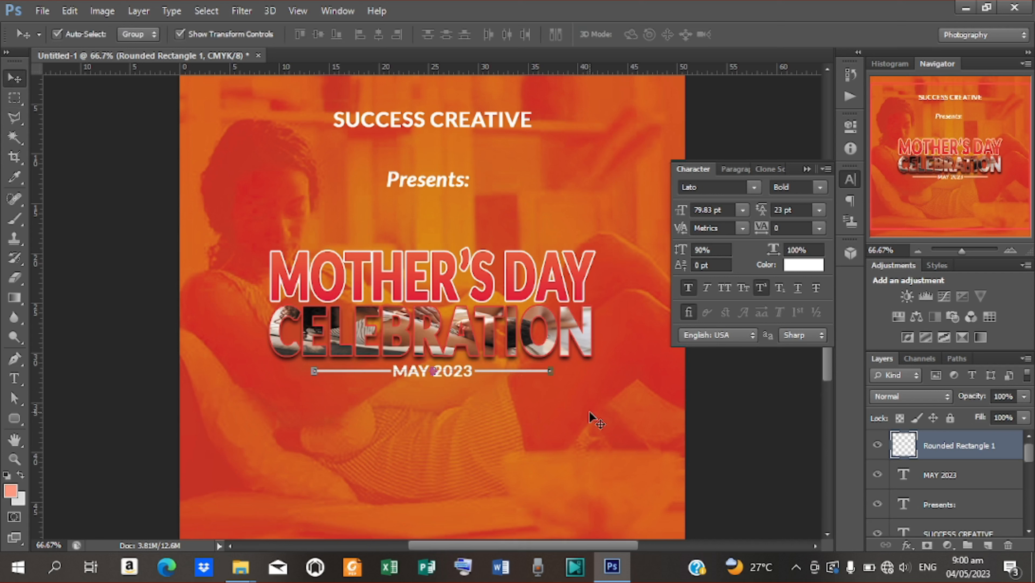
click(707, 411)
Draw a rounded rectangle of about 518 by 46 px with a 60 px corner radius below the MAY 2023 line.
drag(827, 362, 831, 384)
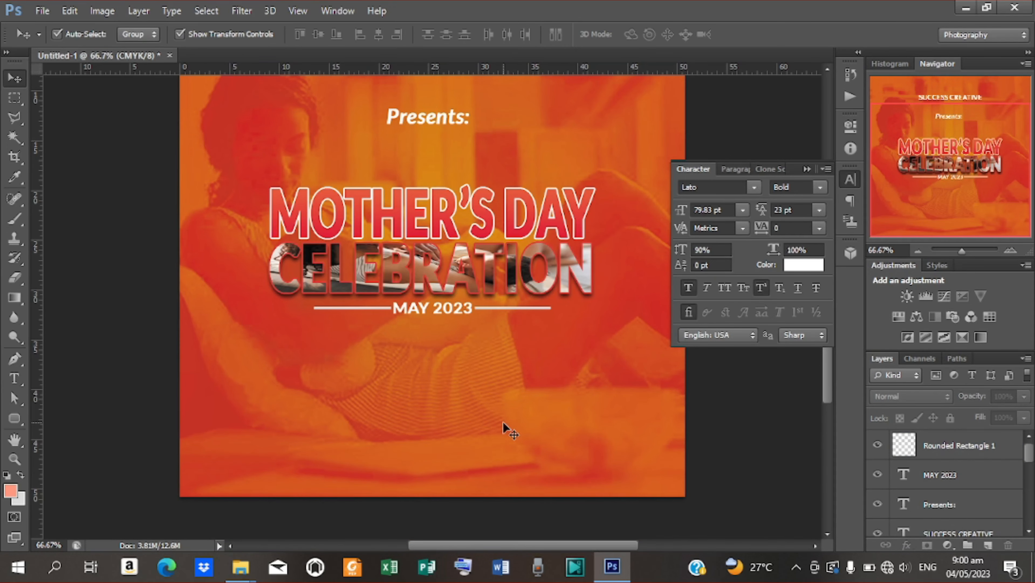
click(15, 422)
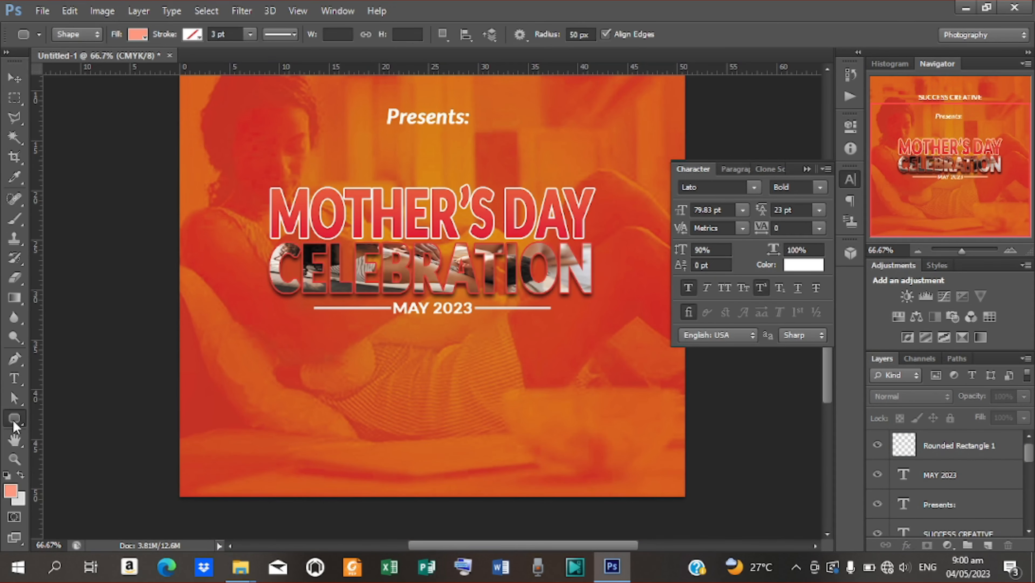
double_click(579, 36)
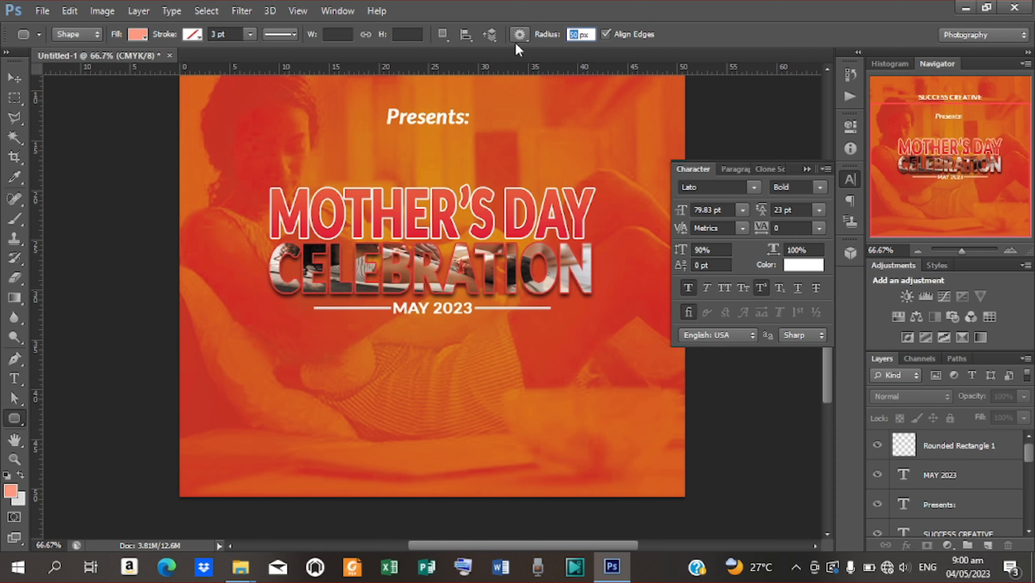
text(60)
key(Return)
drag(282, 335, 543, 357)
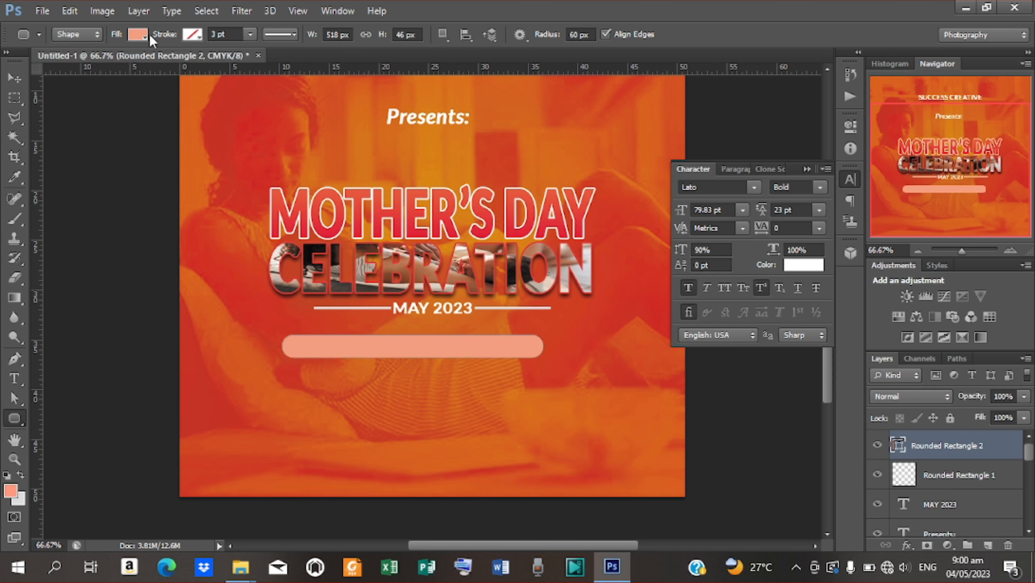
Change the new rounded rectangle's fill color to white (ffffff).
click(139, 36)
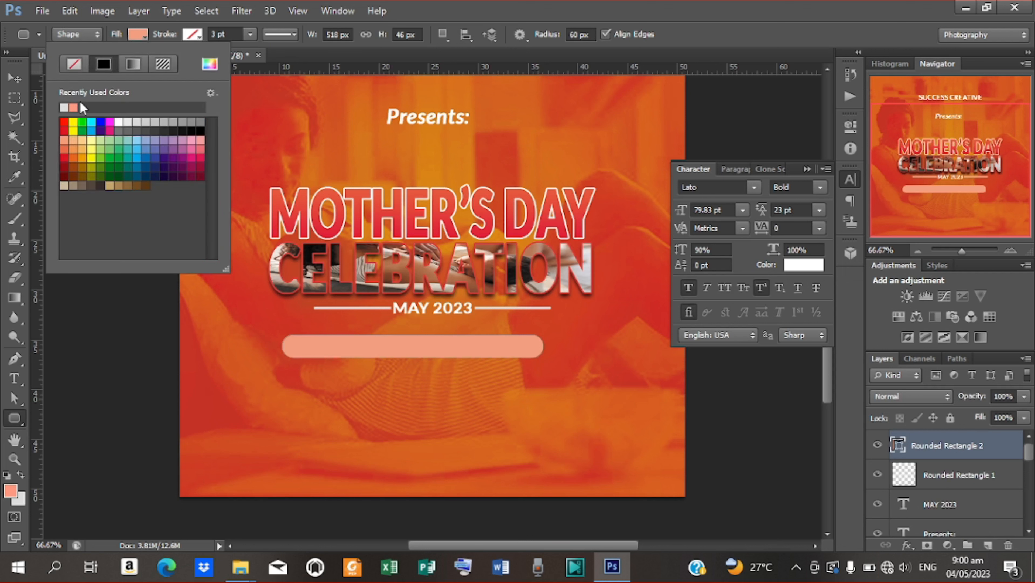
click(207, 64)
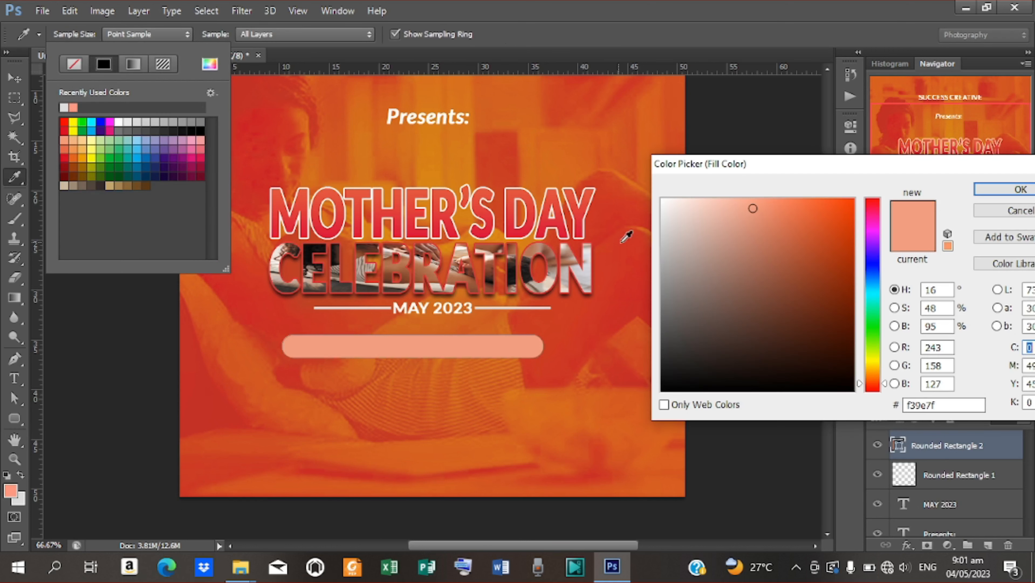
drag(688, 227, 662, 200)
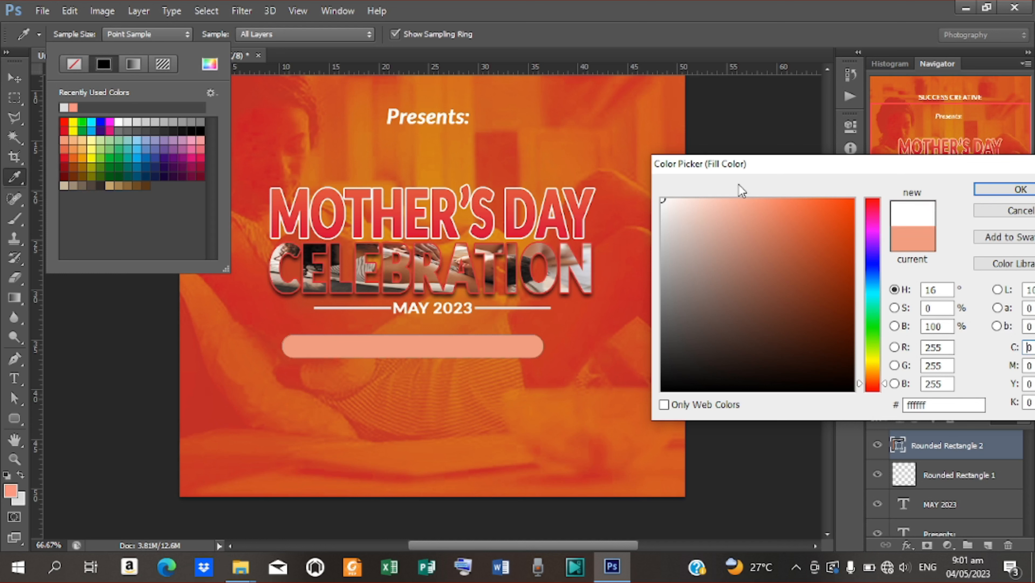
click(1017, 196)
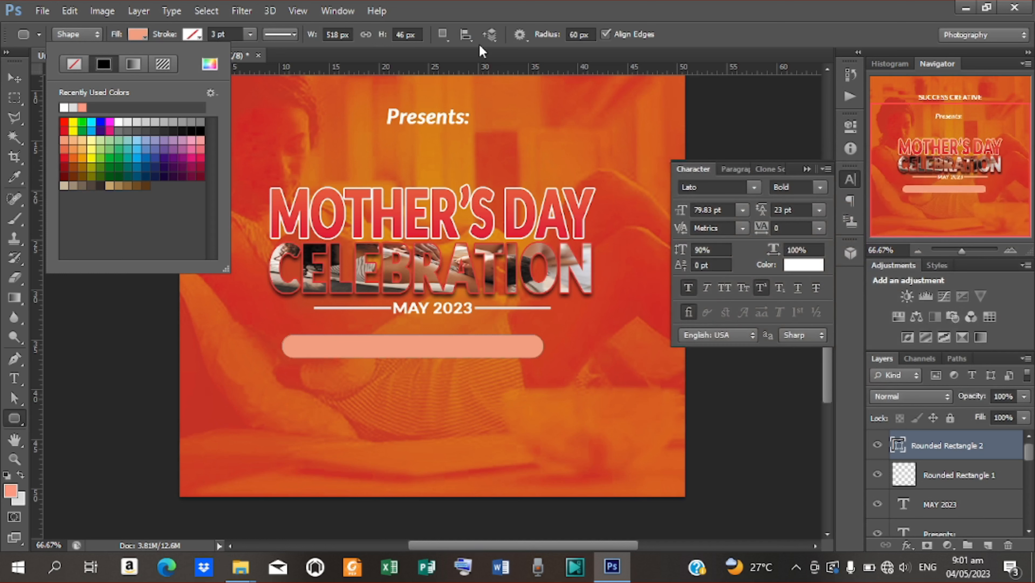
click(483, 51)
Center the white rounded rectangle horizontally on the canvas.
key(ctrl+a)
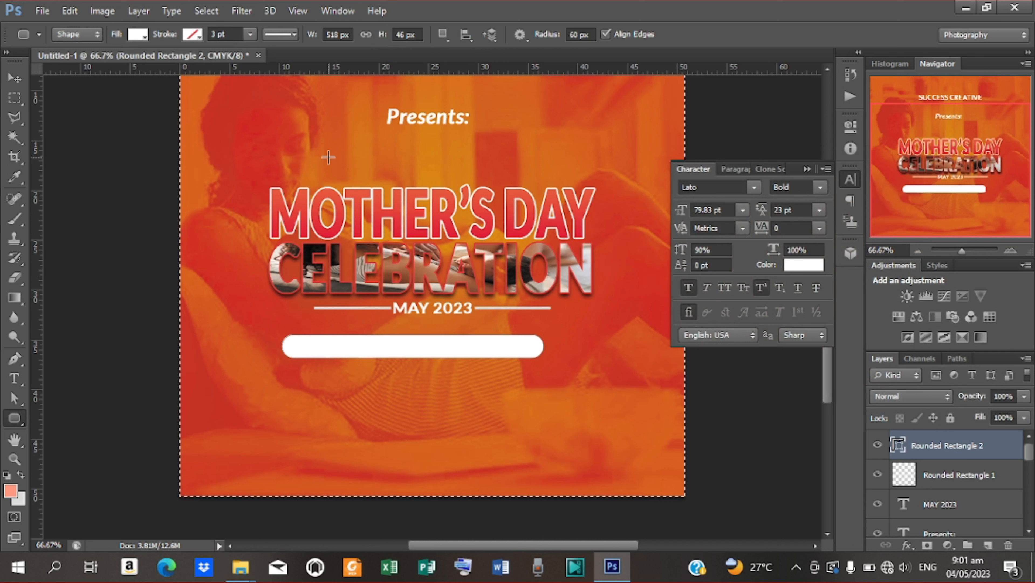
click(13, 78)
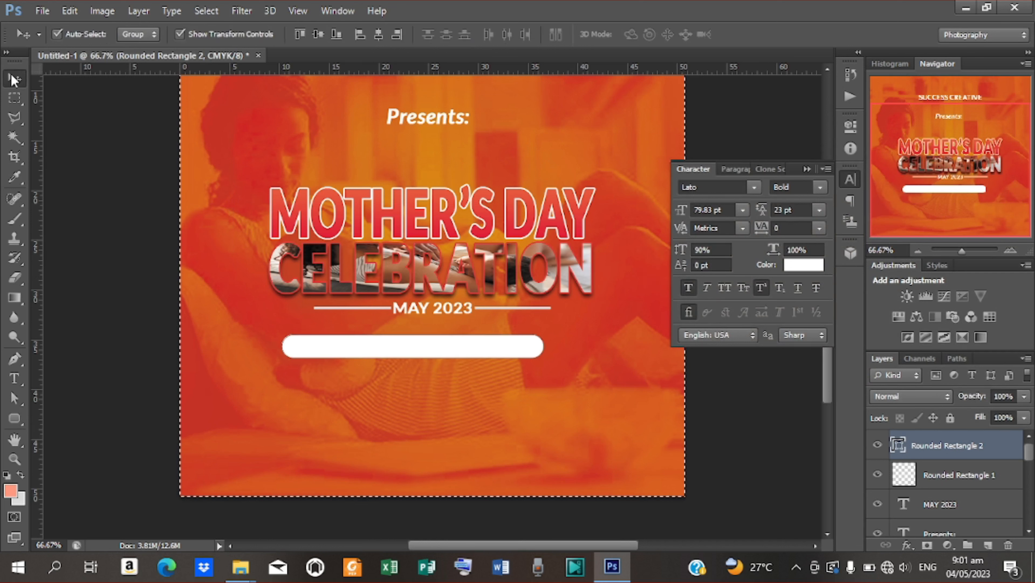
click(378, 35)
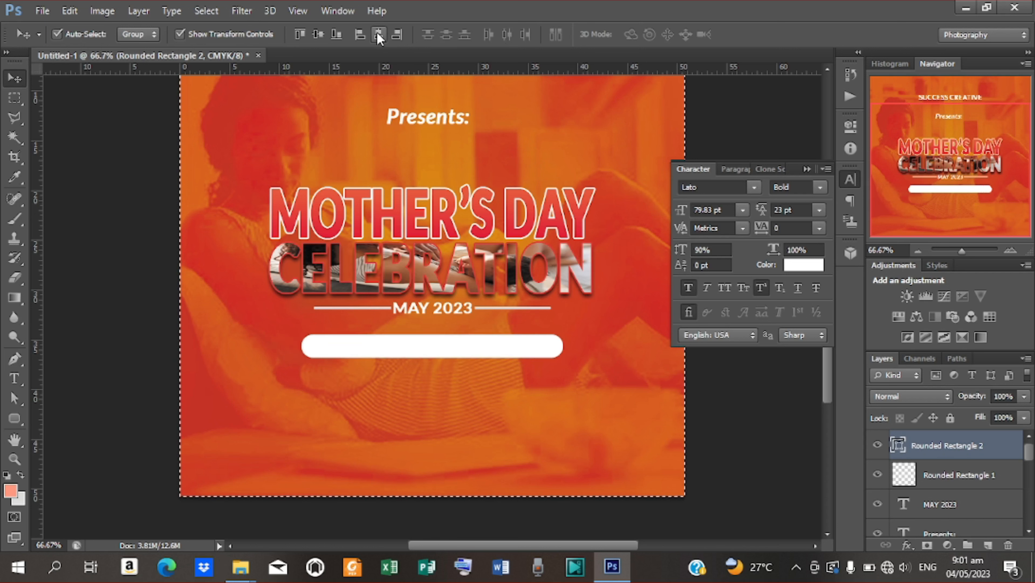
key(ctrl+d)
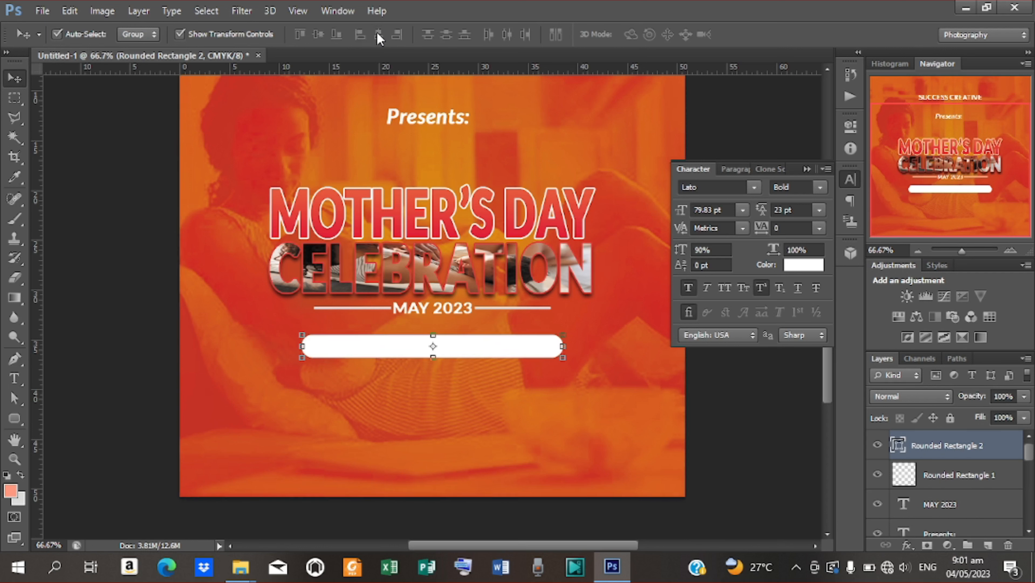
Nudge the white rounded rectangle straight down, slightly farther from the MAY 2023 line.
key(Down)
key(Down)
key(Down)
key(Down)
key(Down)
key(Down)
key(Down)
key(Down)
key(Down)
key(Down)
key(Down)
key(Down)
key(Down)
key(Down)
key(Down)
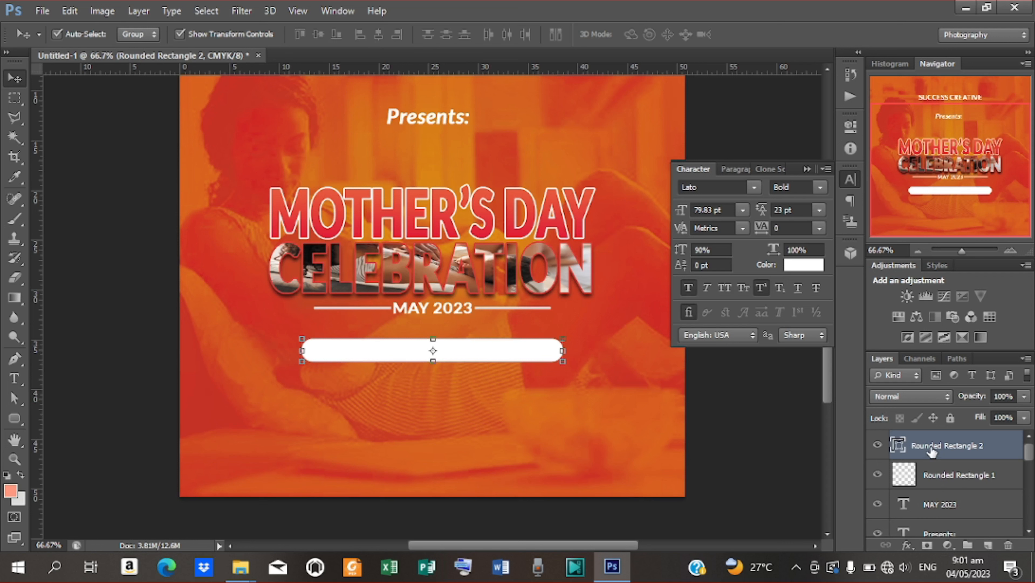
Move the white rounded bar a few more pixels down to widen the gap under MAY 2023.
key(Down)
key(Down)
key(Down)
key(Down)
key(Down)
key(Down)
key(Down)
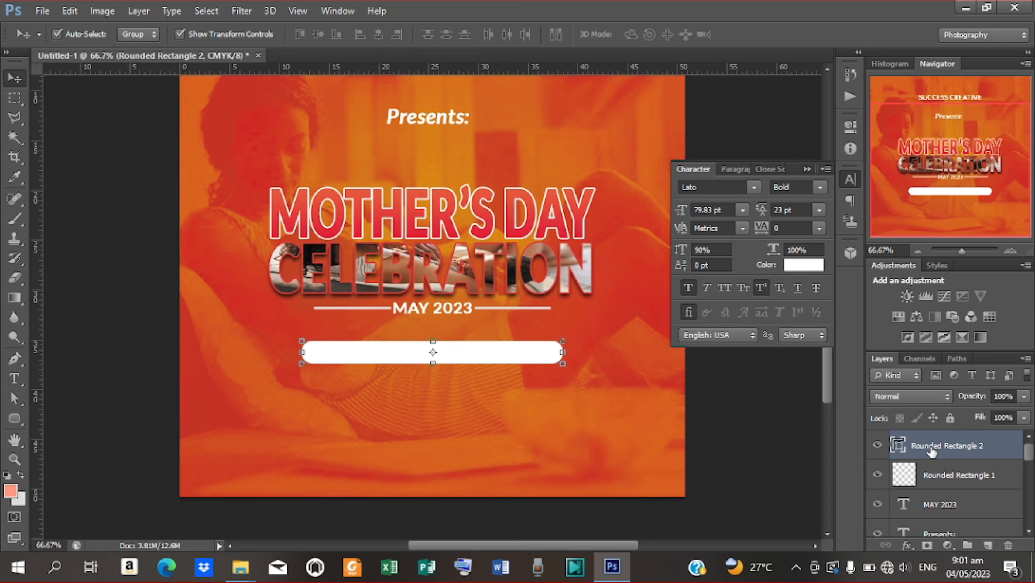
Duplicate the Rounded Rectangle 2 layer under its default copy name.
right_click(932, 448)
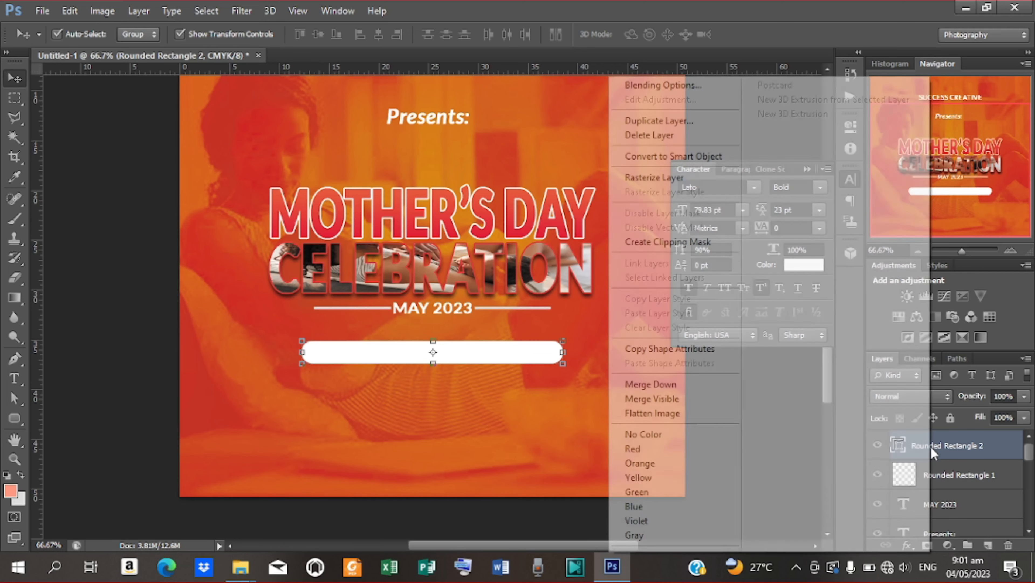
click(677, 123)
click(649, 170)
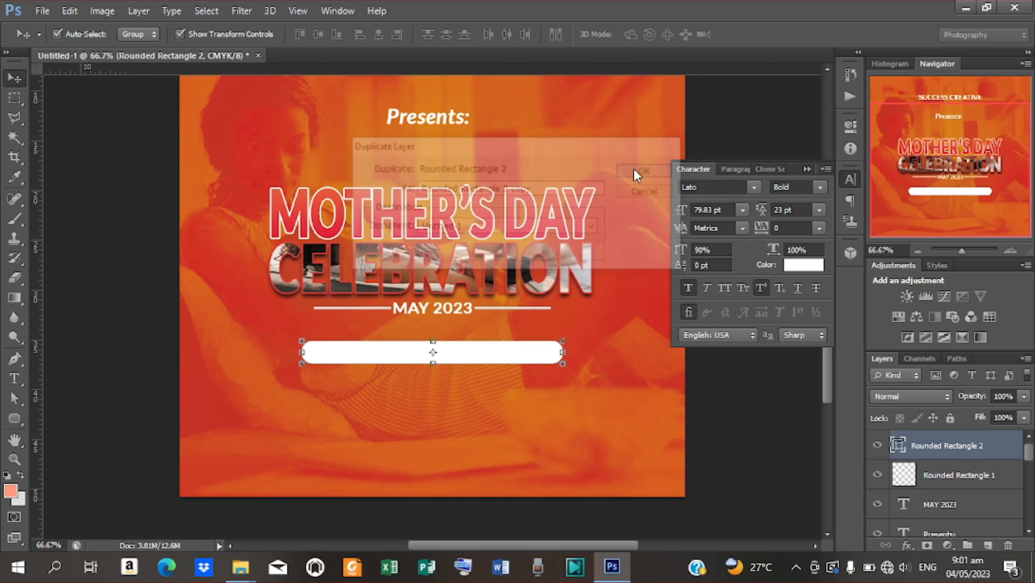
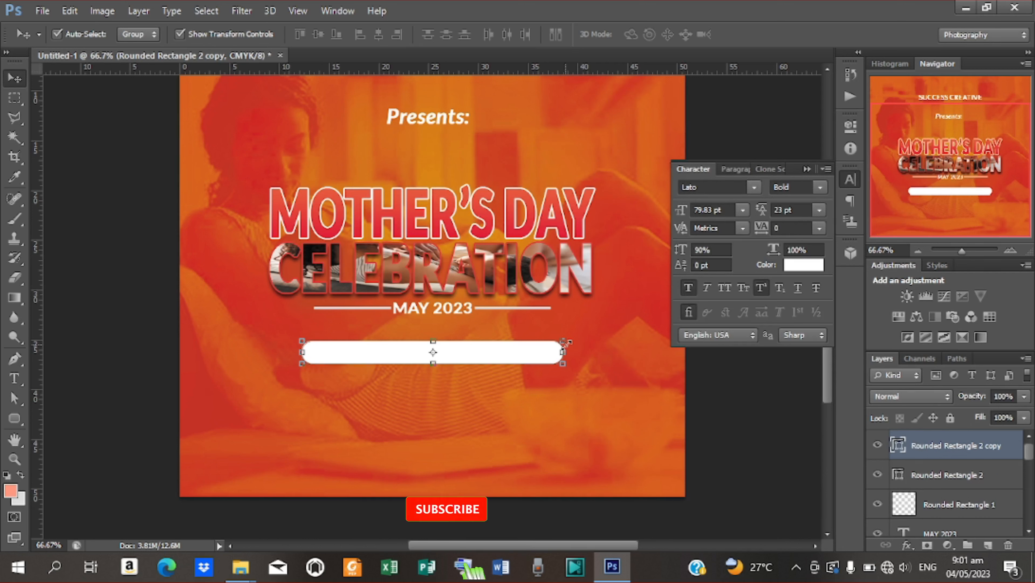
Enlarge the copied bar around its center to about 556 by 73 px and place its layer beneath the original bar.
key(ctrl+t)
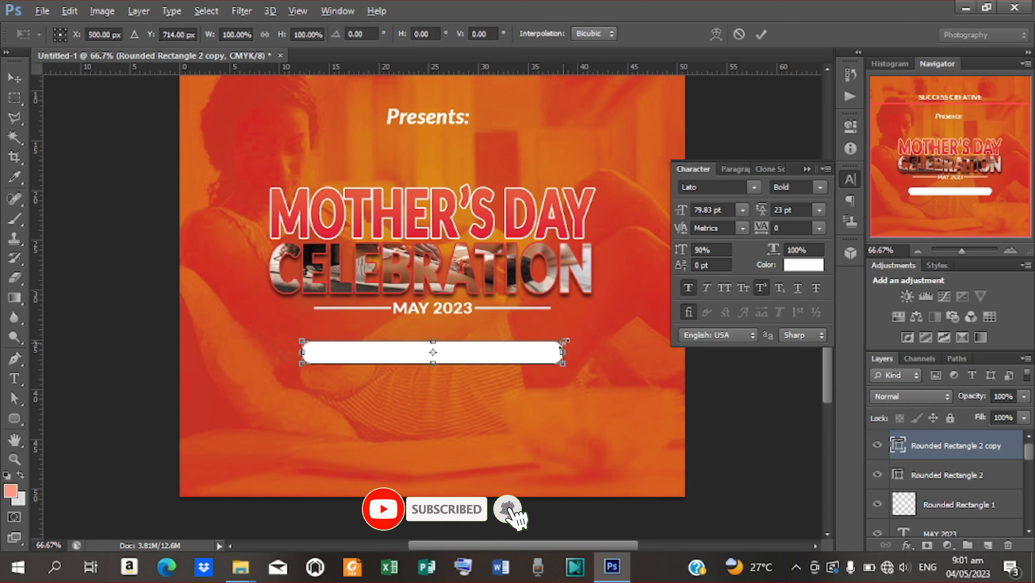
drag(567, 339, 574, 338)
drag(433, 340, 433, 335)
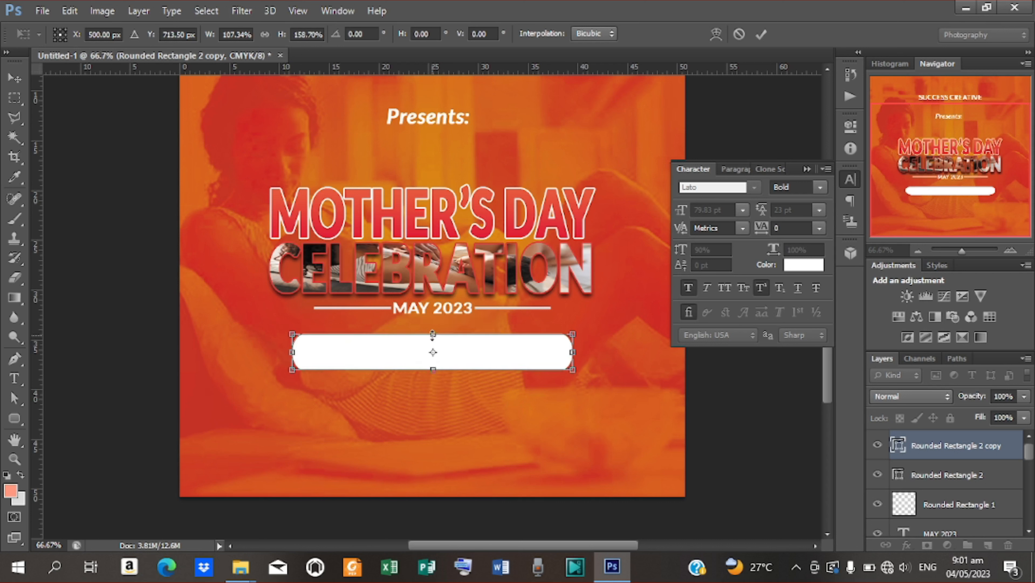
click(761, 34)
drag(970, 445, 970, 487)
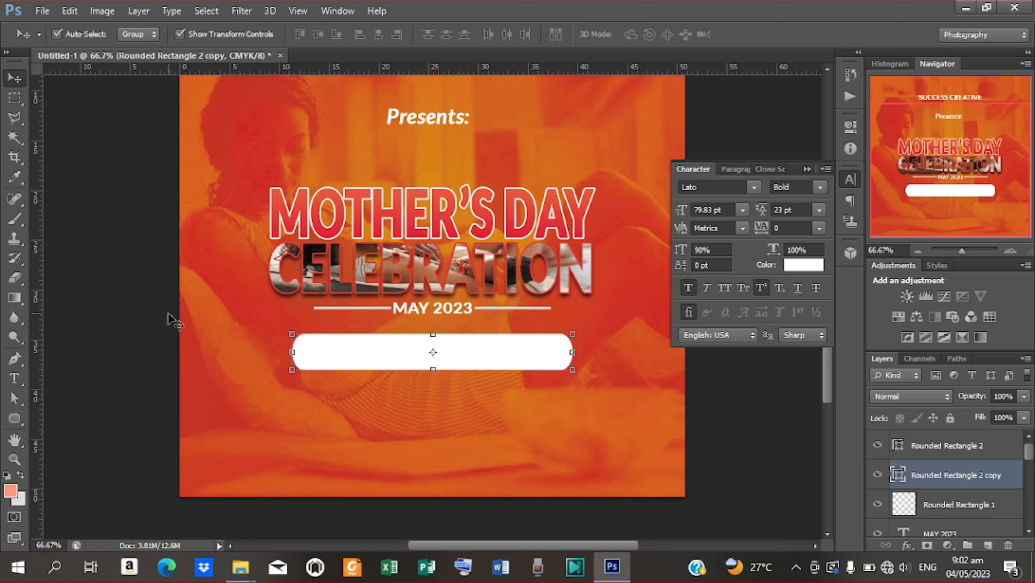
Remove the enlarged copy's fill and give it a white 3 pt stroke.
click(14, 418)
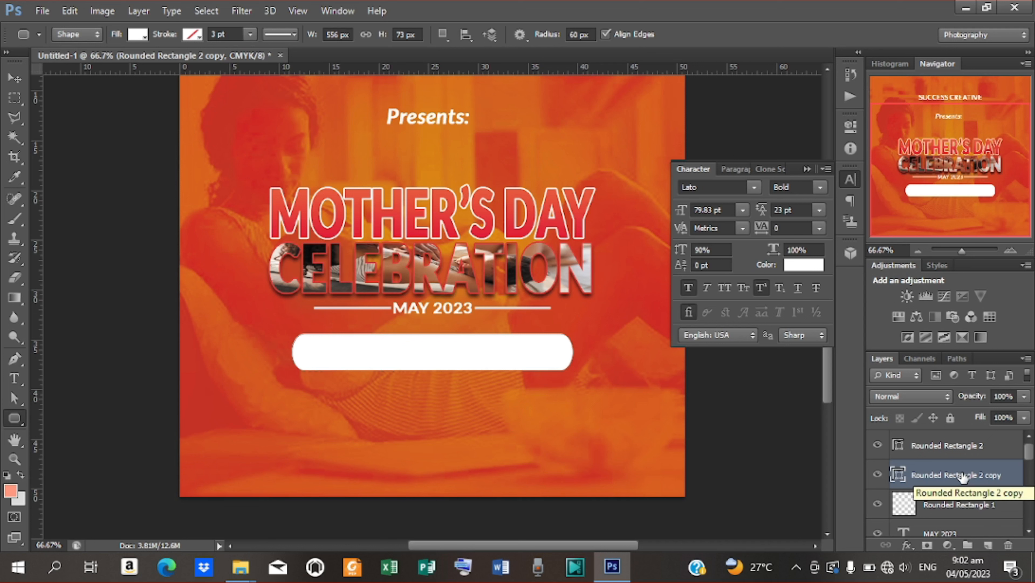
click(144, 38)
click(75, 64)
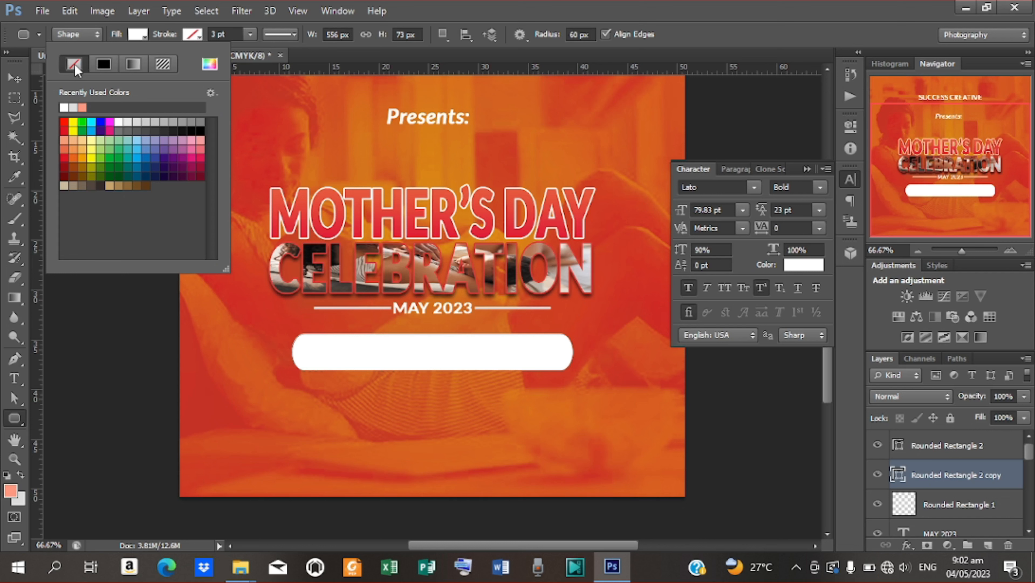
click(193, 34)
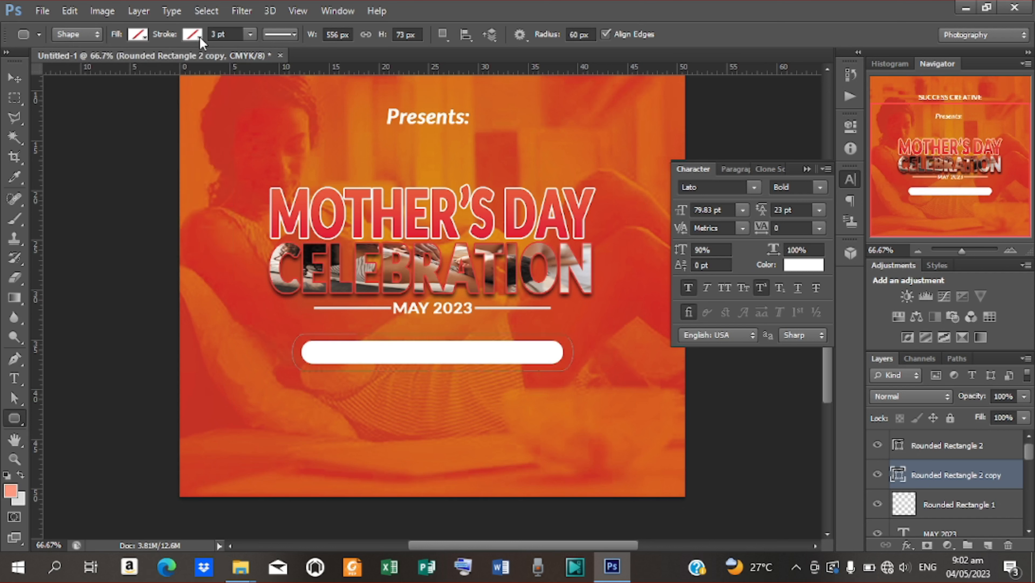
click(193, 34)
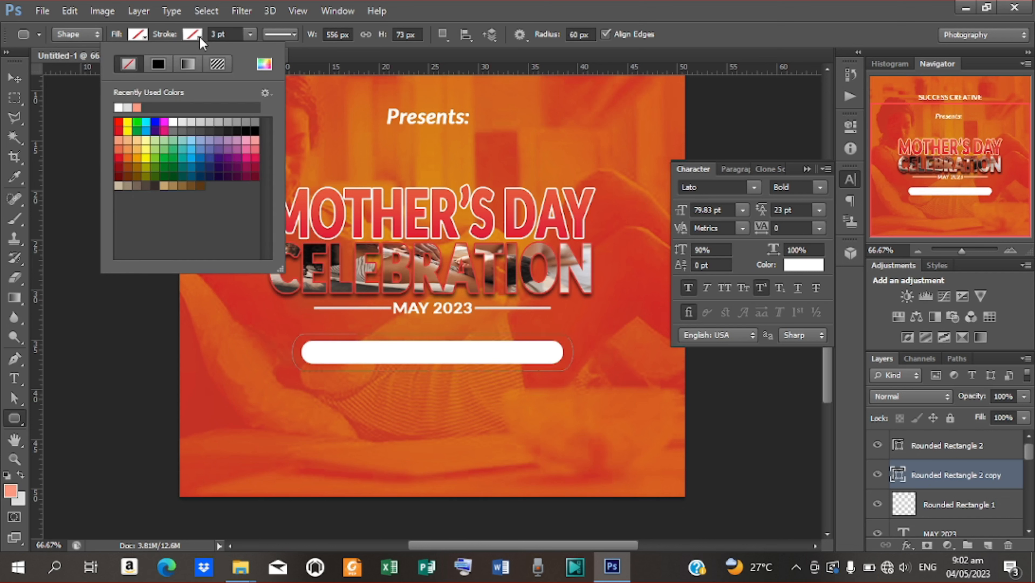
click(119, 108)
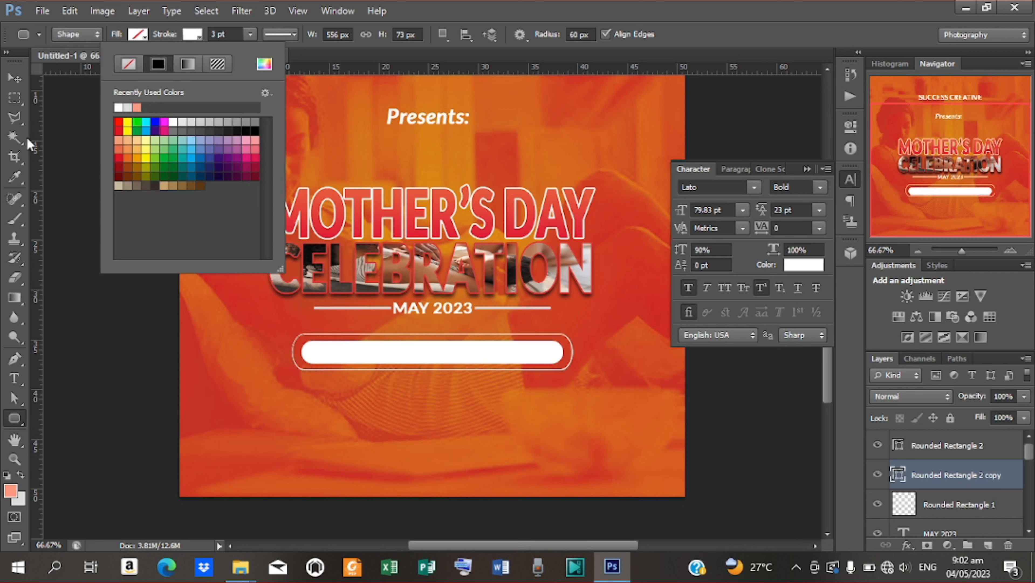
Scale the outline around the white bar down to about 97% in width and height.
click(14, 79)
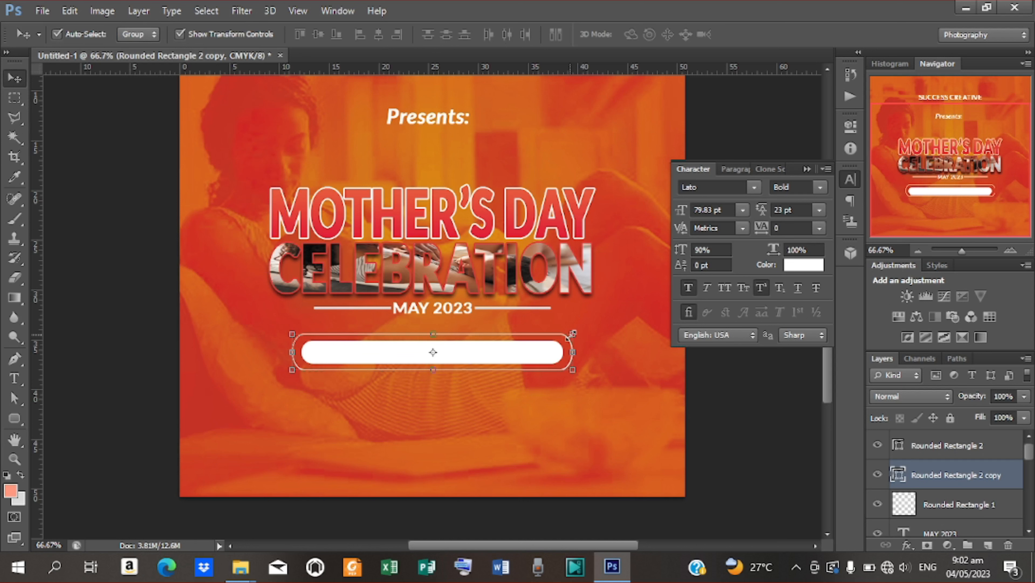
drag(573, 334, 567, 339)
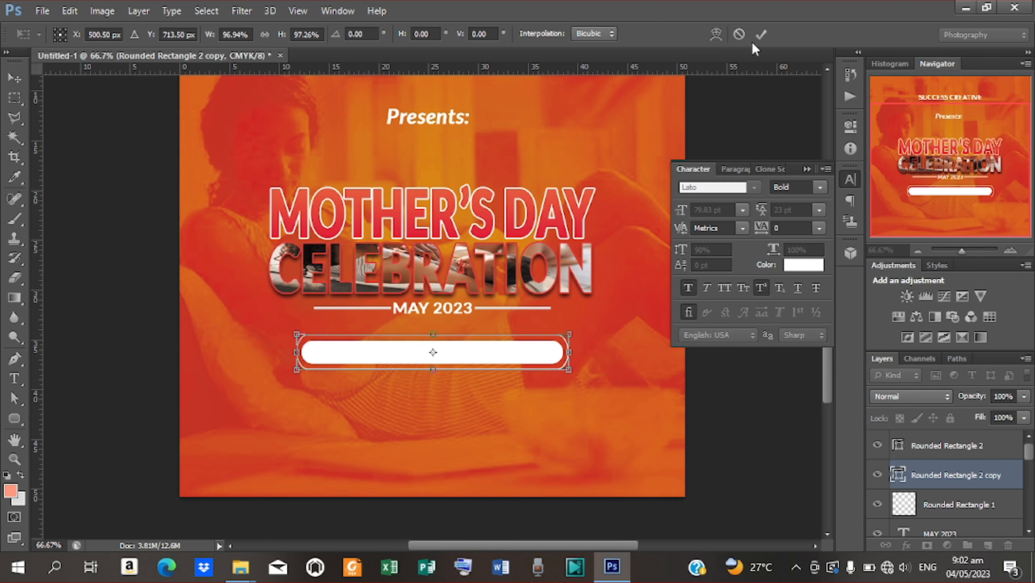
click(762, 36)
click(762, 395)
Add the white Lato Bold text "THEME:" below the rounded bar.
key(t)
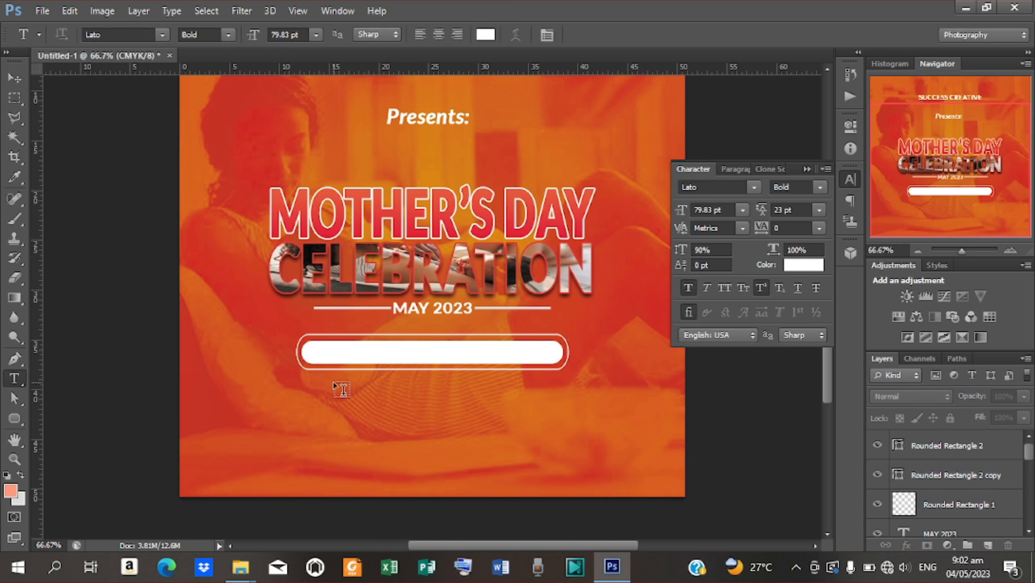
click(315, 394)
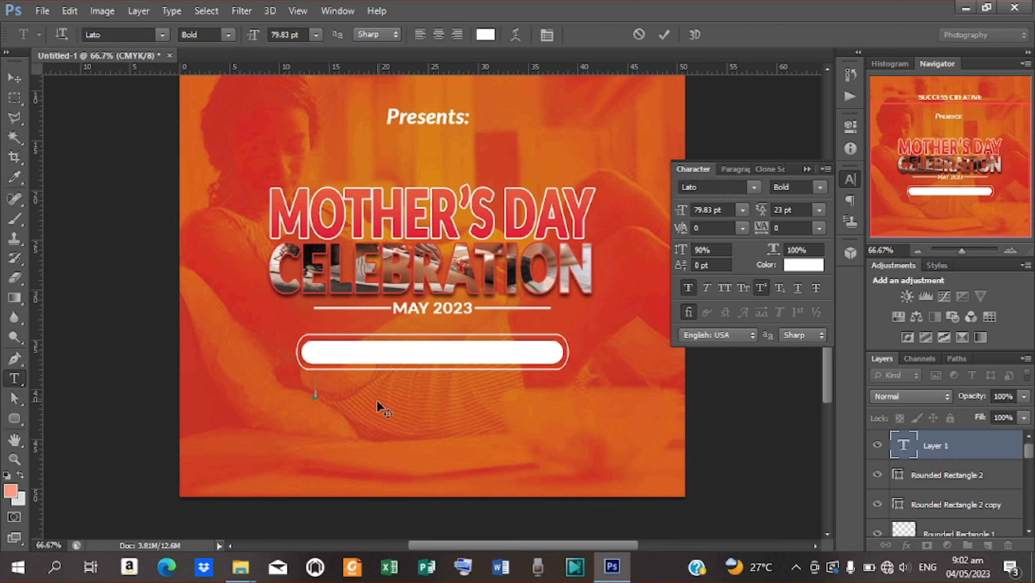
text(THEME)
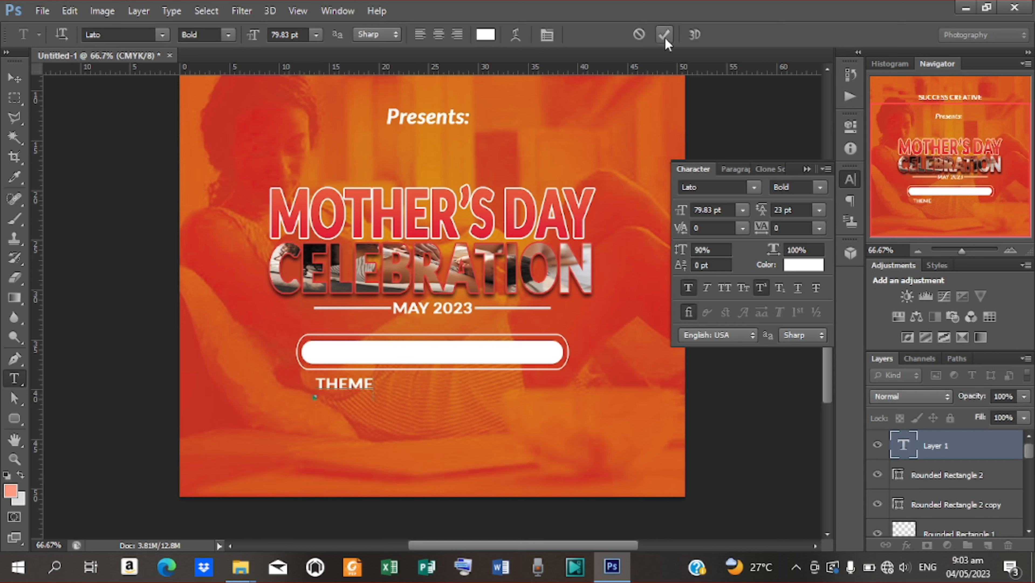
text(:)
click(662, 35)
Move the THEME: text onto the middle of the outline's upper edge.
click(15, 77)
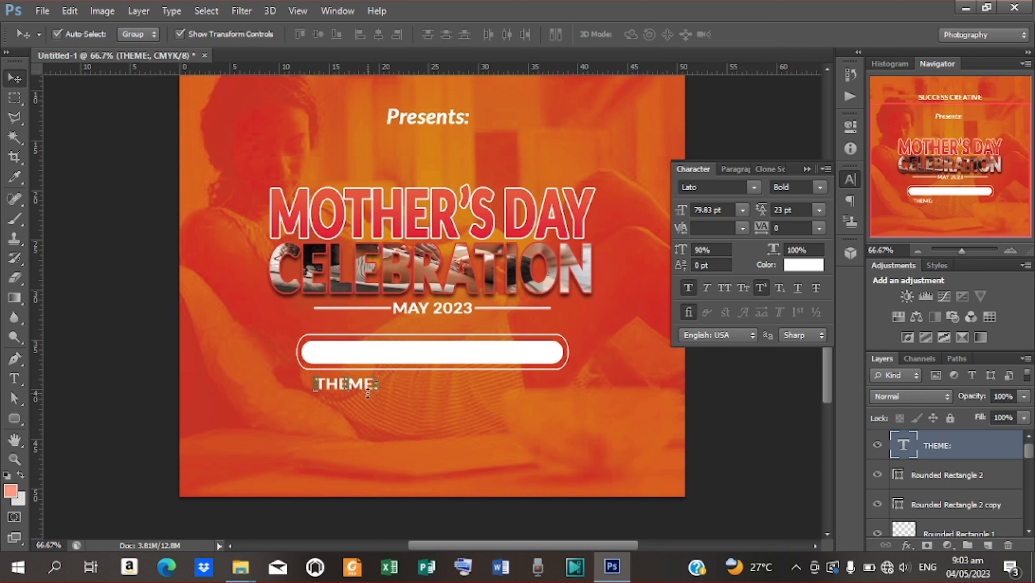
drag(365, 385, 450, 336)
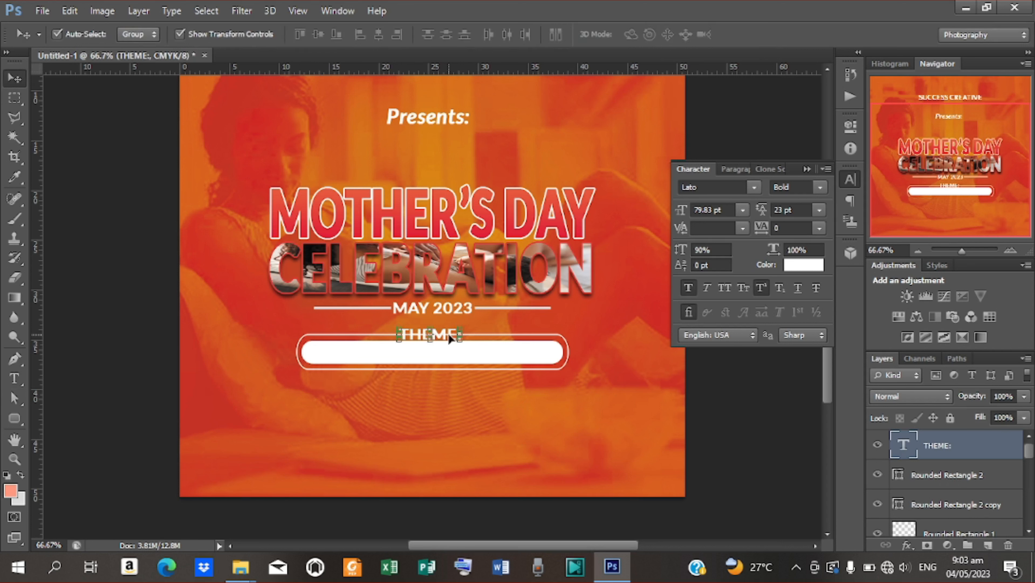
key(Right)
key(Right)
key(Right)
key(Right)
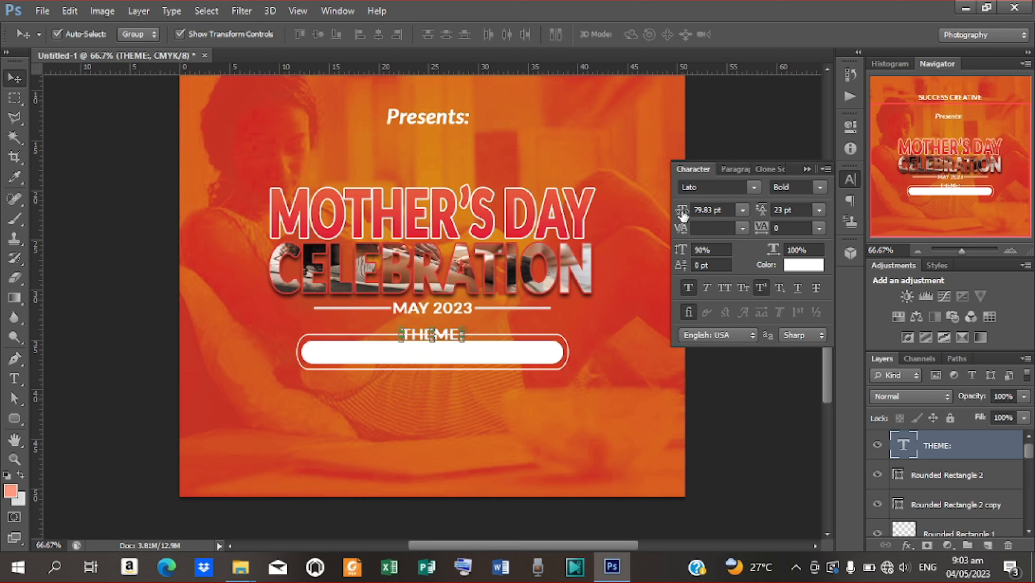
Reduce the THEME: text to 68.83 pt and nudge it back to the center of the outline's upper edge.
drag(683, 215, 679, 216)
key(Right)
key(Right)
key(Right)
key(Right)
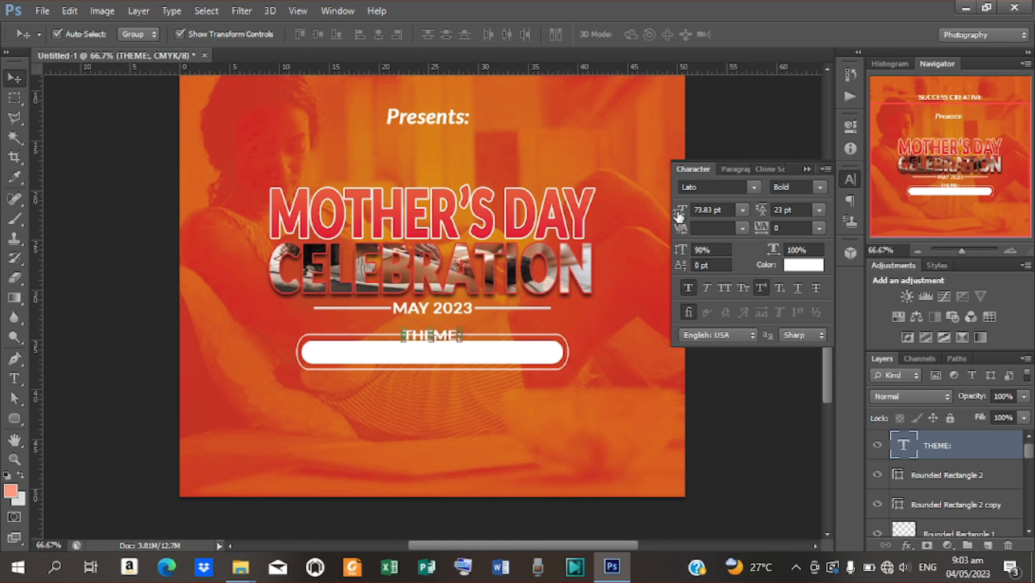
key(Up)
key(Right)
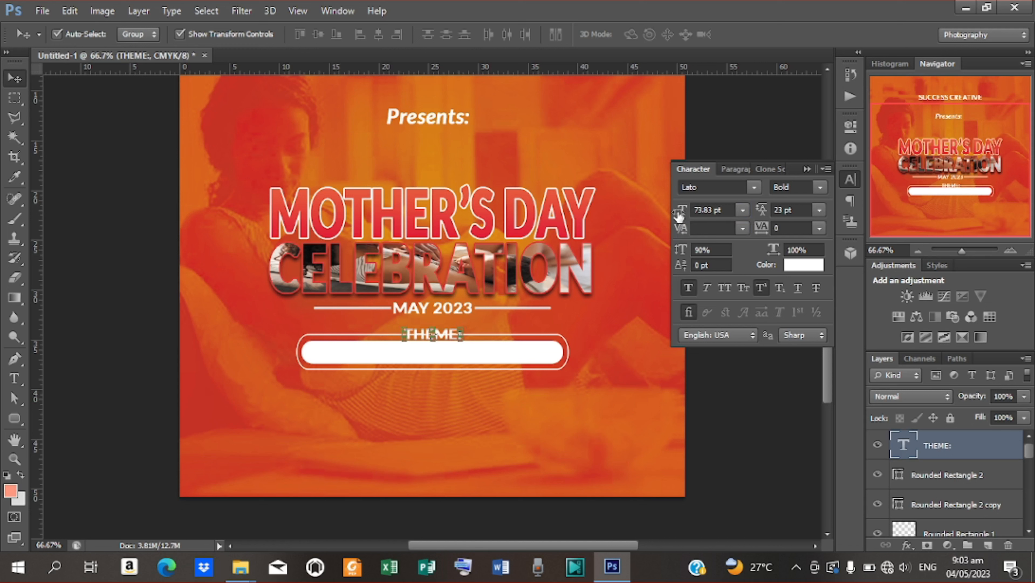
drag(684, 211, 681, 210)
key(Down)
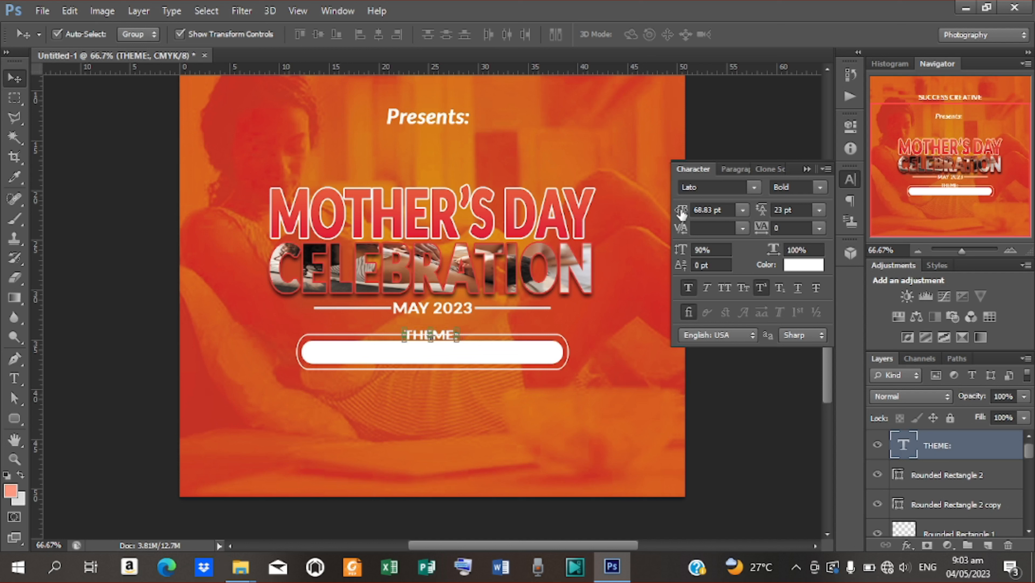
key(Right)
key(Right)
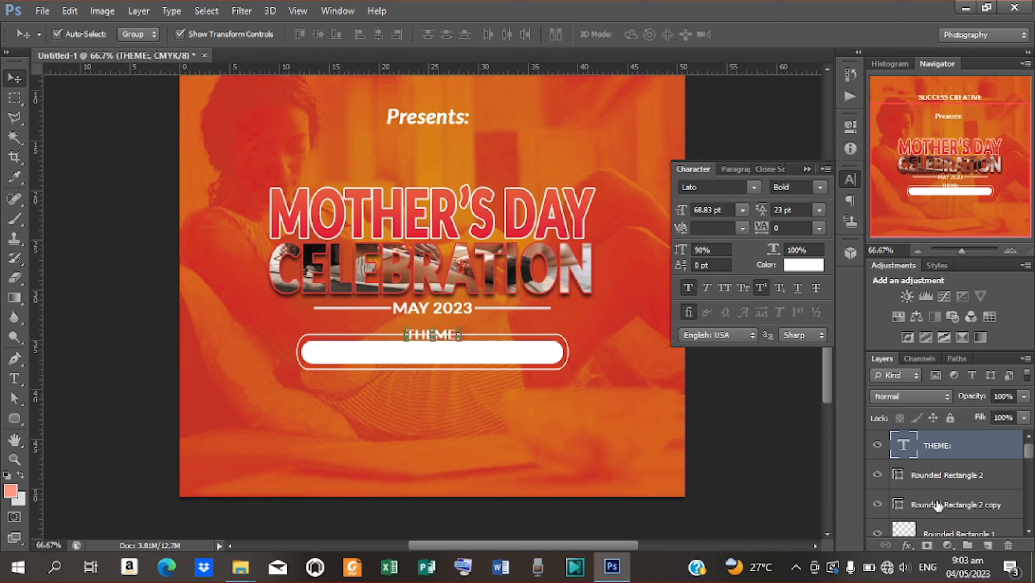
Rasterize the Rounded Rectangle 2 copy outline layer.
click(939, 505)
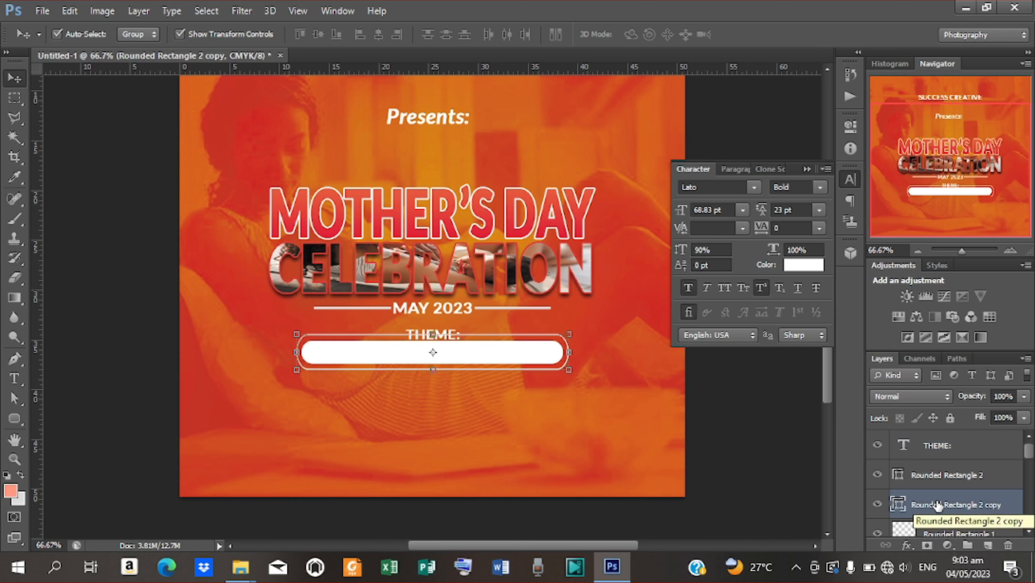
right_click(938, 507)
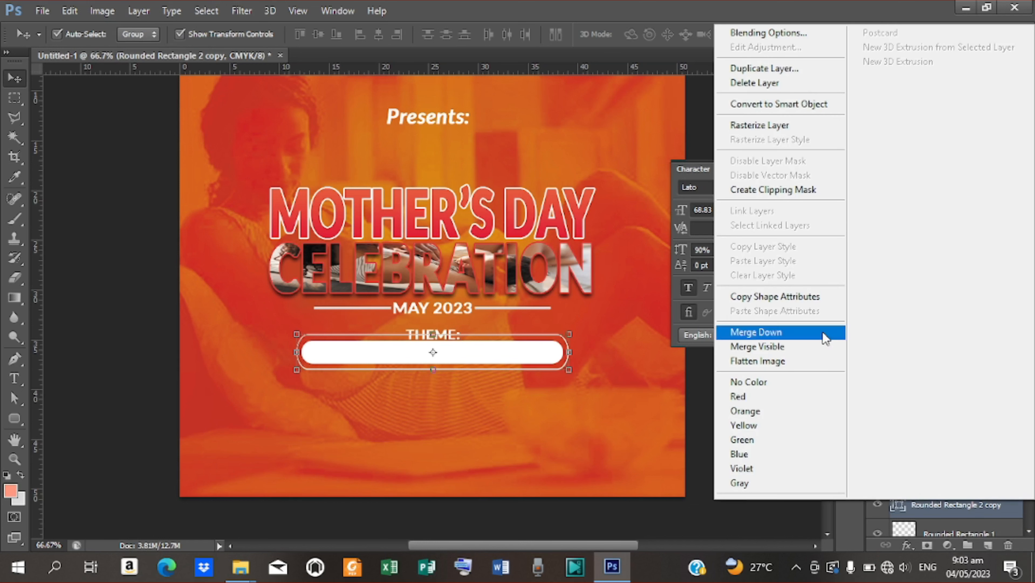
click(759, 125)
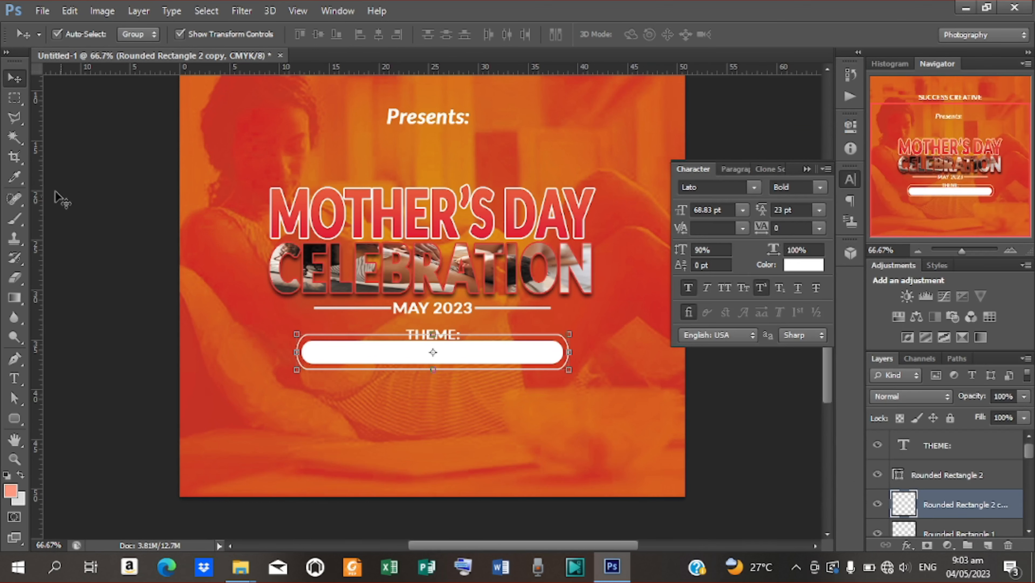
Select the area around THEME: with the Polygonal Lasso, delete the outline segment behind the text, and deselect.
click(17, 118)
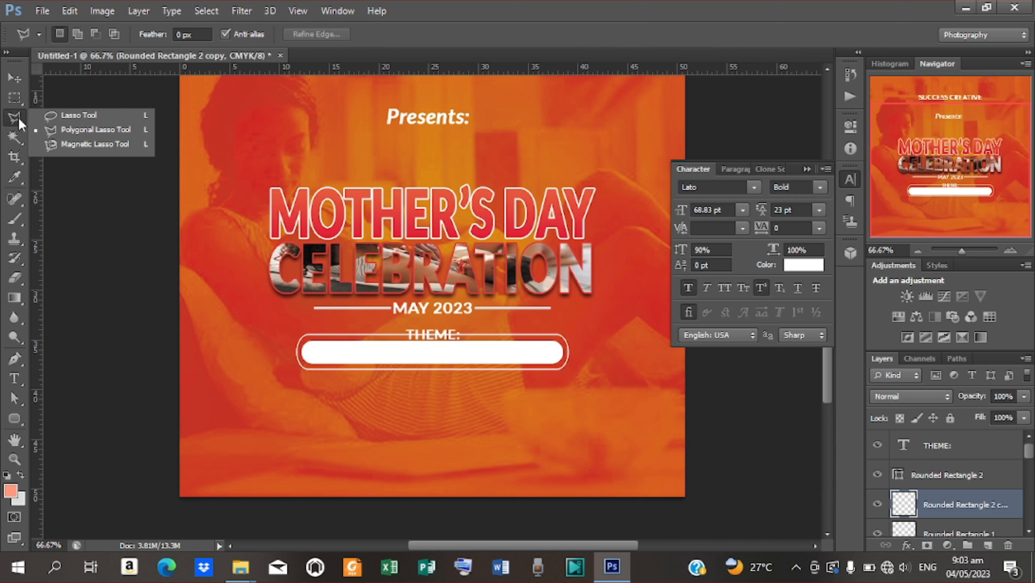
click(102, 135)
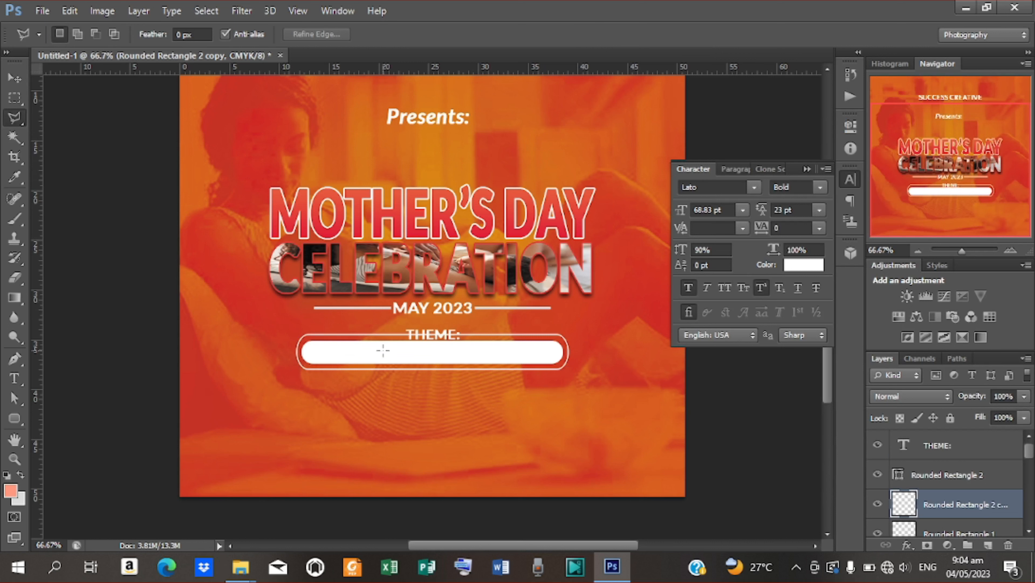
click(402, 329)
click(402, 338)
click(463, 339)
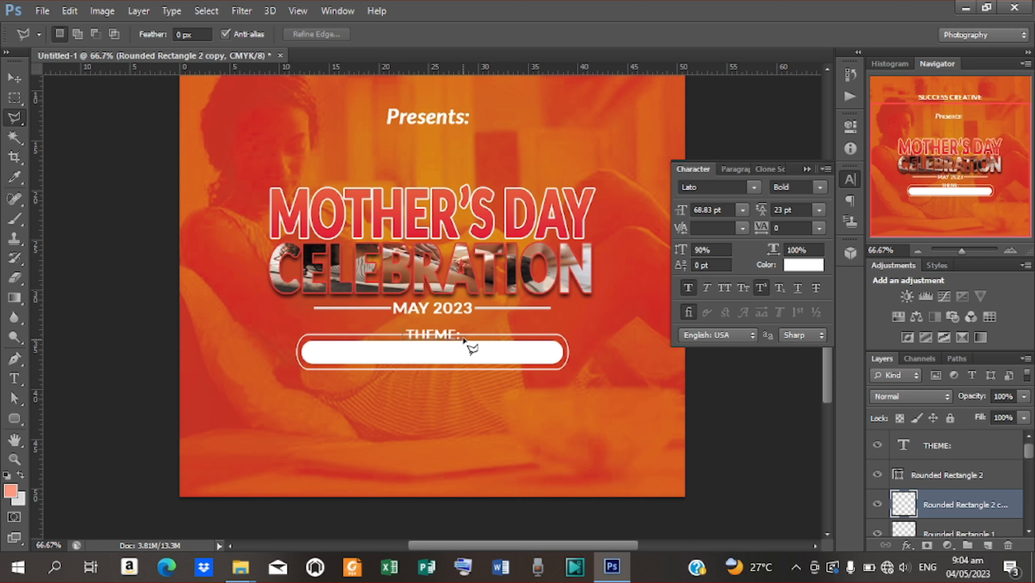
click(462, 325)
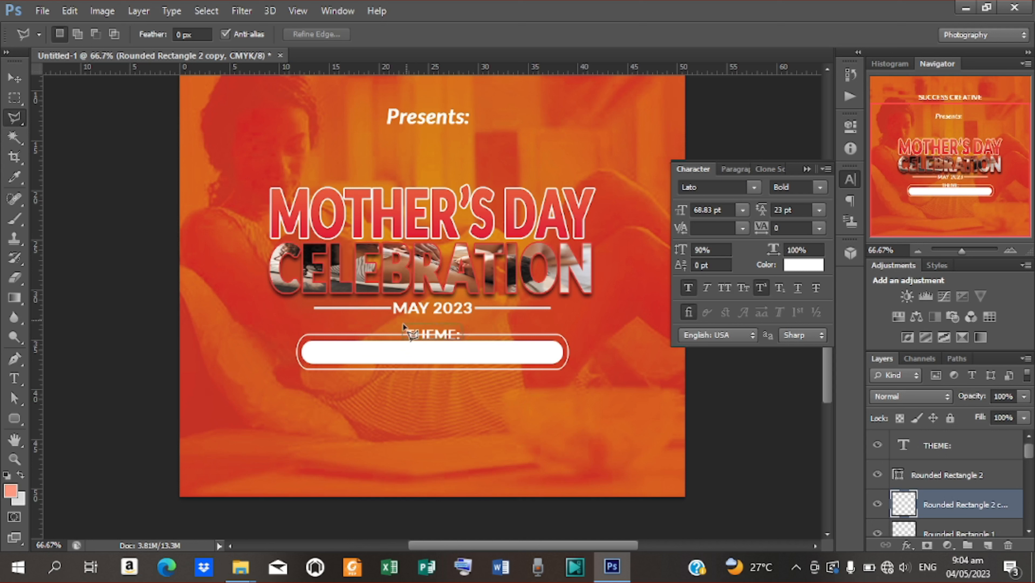
click(409, 337)
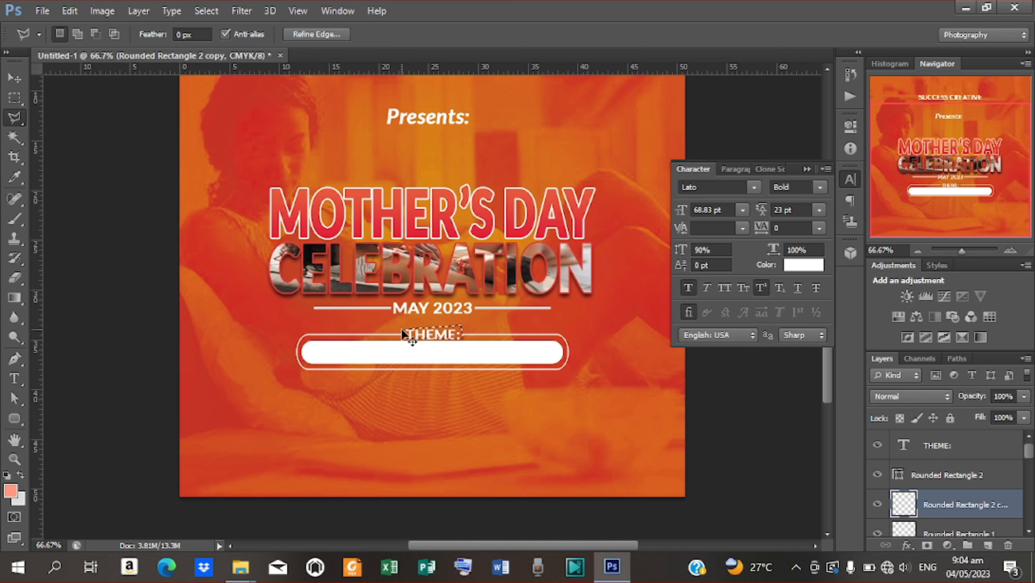
key(ctrl+d)
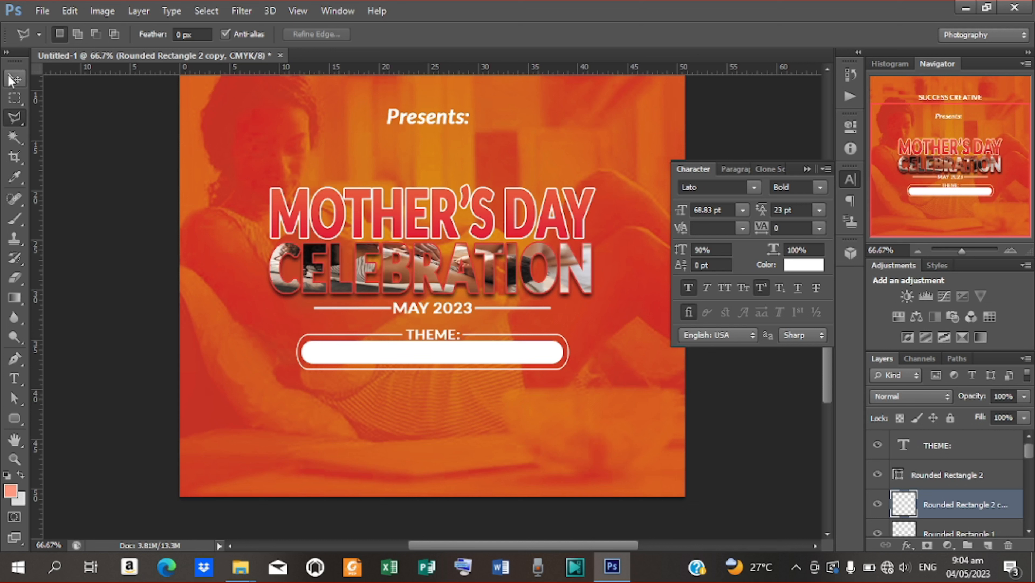
Start a new text line below the white bar and set its color to black (000000).
click(13, 79)
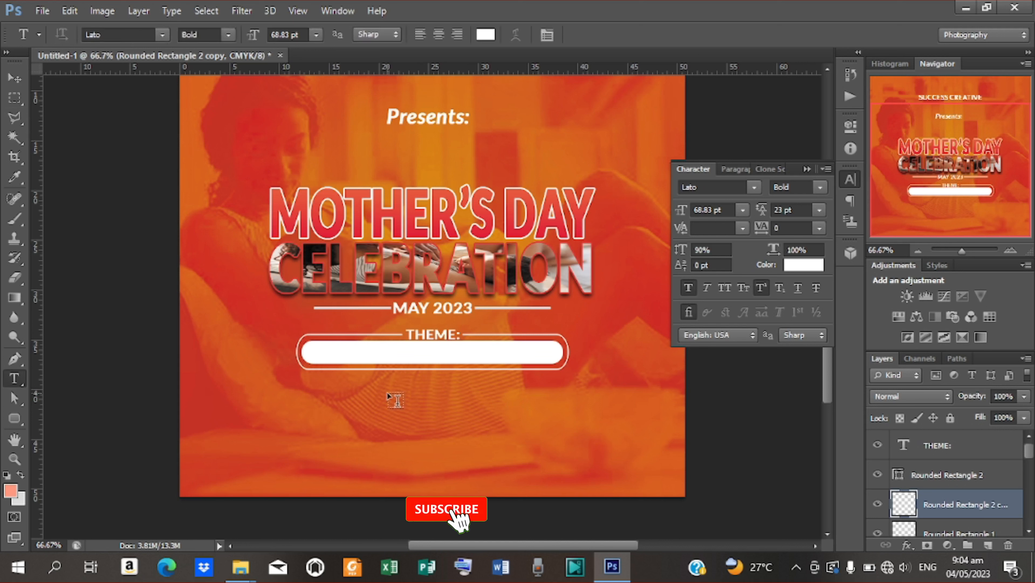
click(317, 395)
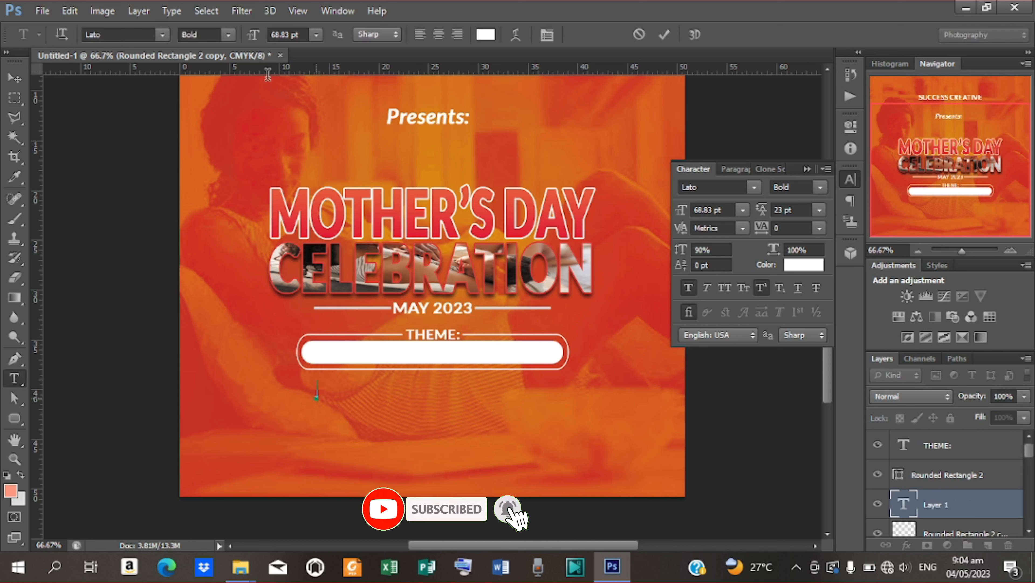
click(486, 35)
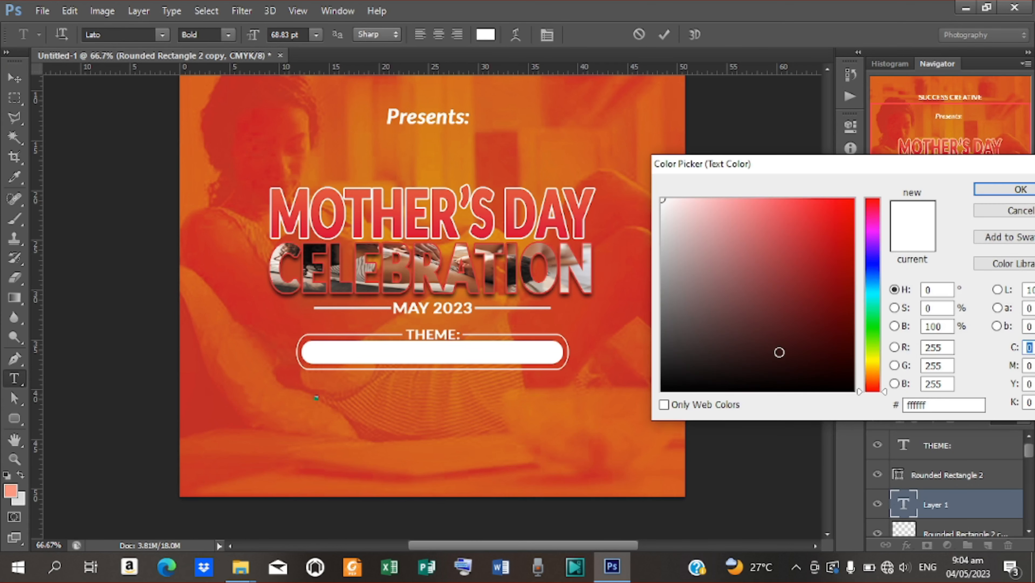
drag(779, 352, 867, 398)
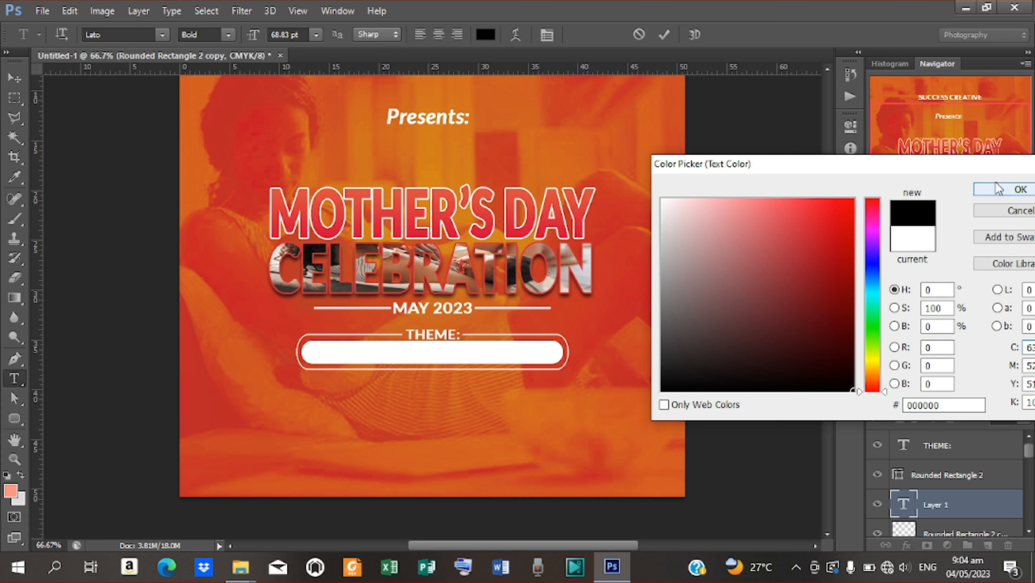
click(996, 191)
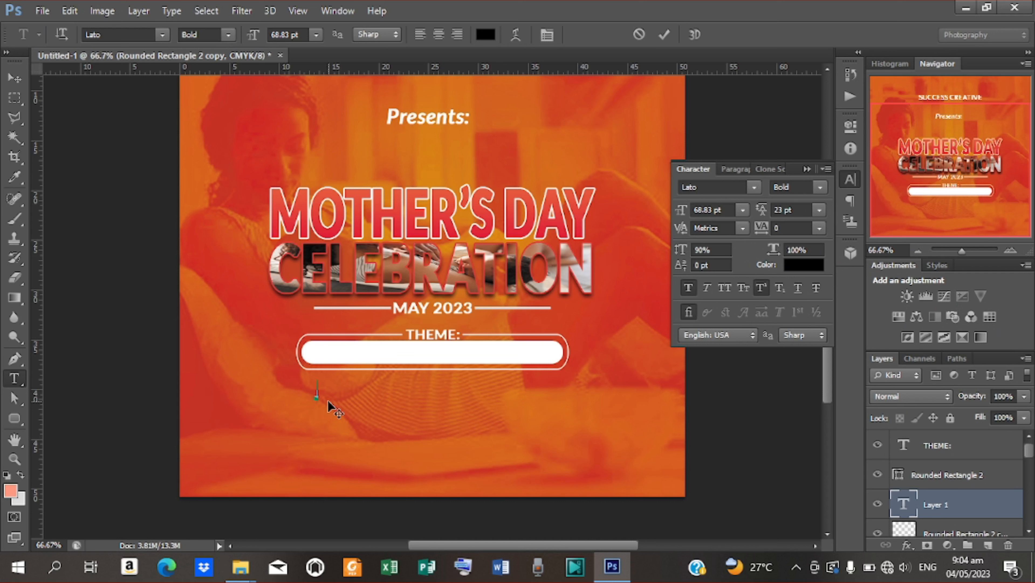
Write "Lovely Mommy, Good Children" as the new text line and commit it.
text(Y)
key(BackSpace)
key(BackSpace)
key(BackSpace)
key(BackSpace)
key(BackSpace)
key(BackSpace)
text(Lovely mommy)
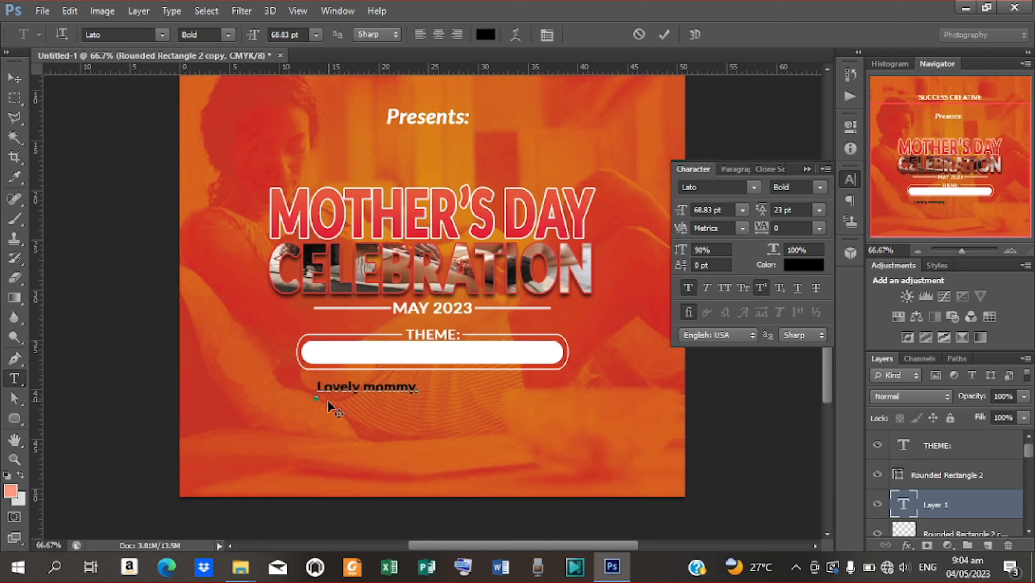
text(. Goodch)
key(BackSpace)
key(BackSpace)
text(Childr)
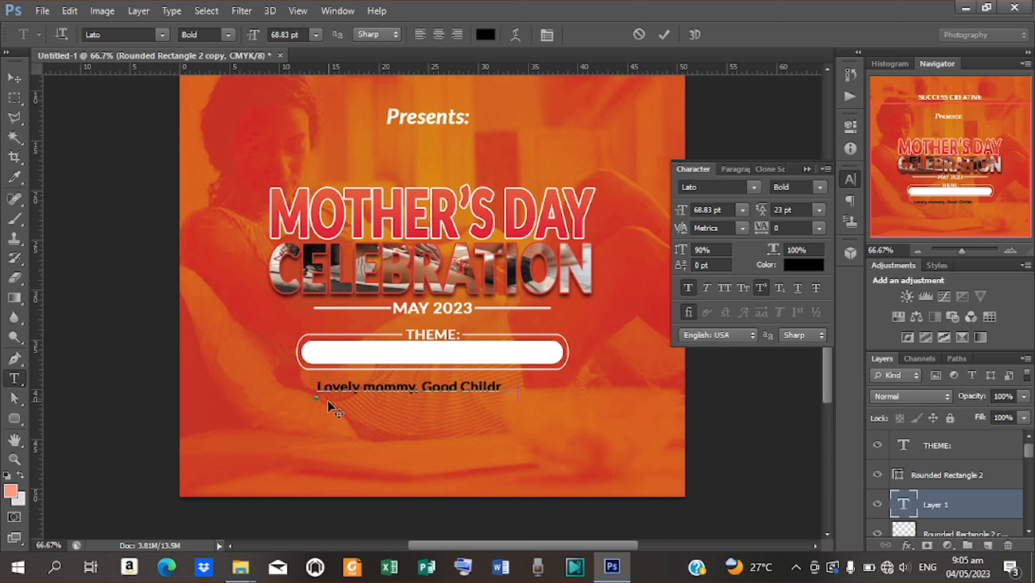
text(en)
key(BackSpace)
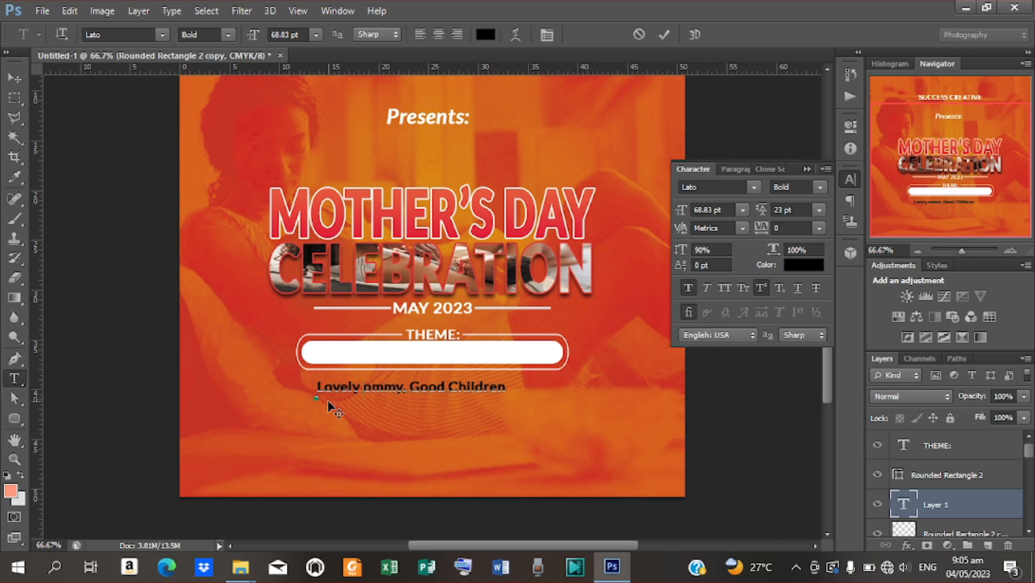
text(M)
click(663, 39)
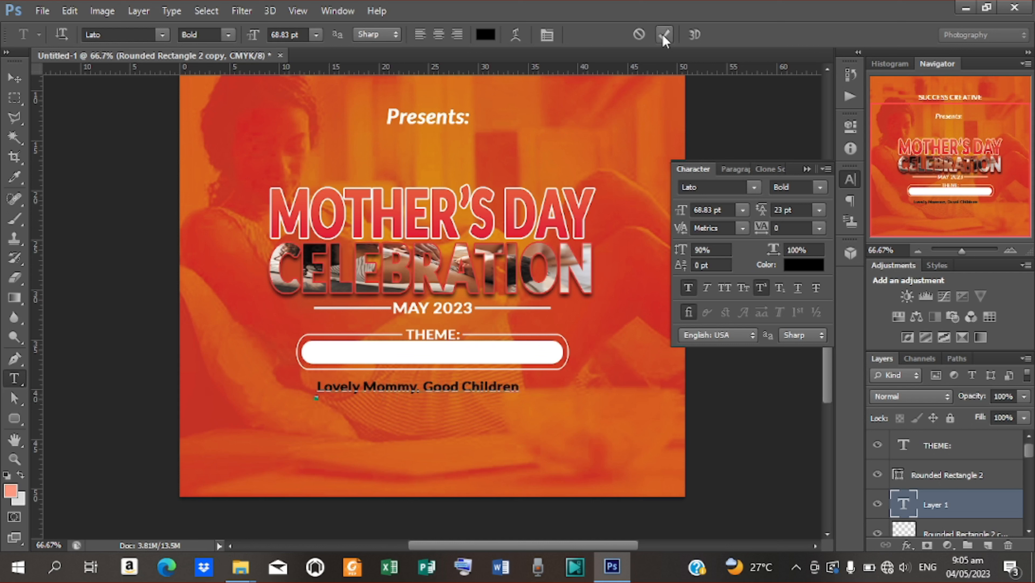
Move the Lovely Mommy, Good Children text into the white bar and place its layer above the THEME: layer.
click(15, 77)
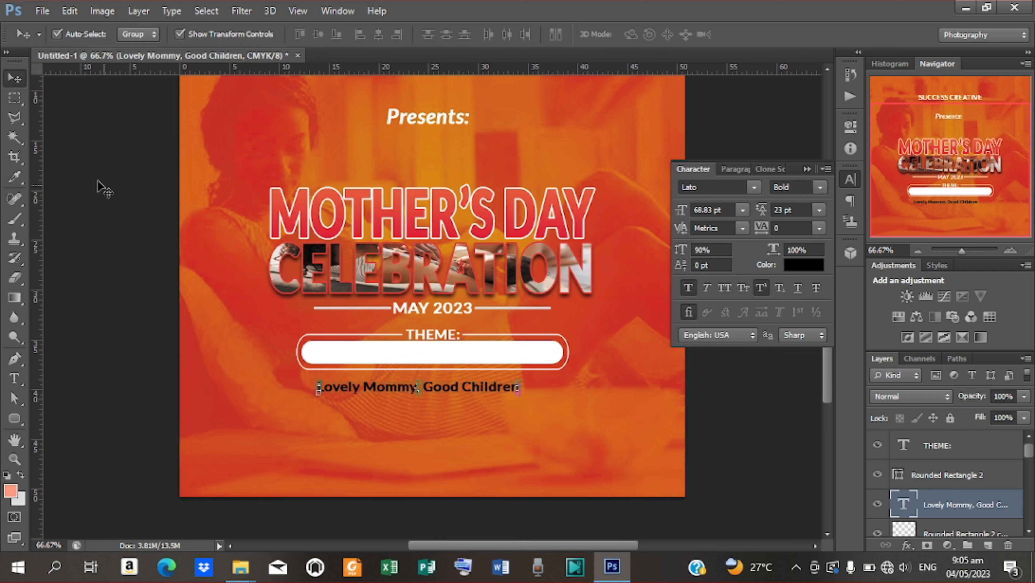
drag(452, 387, 464, 352)
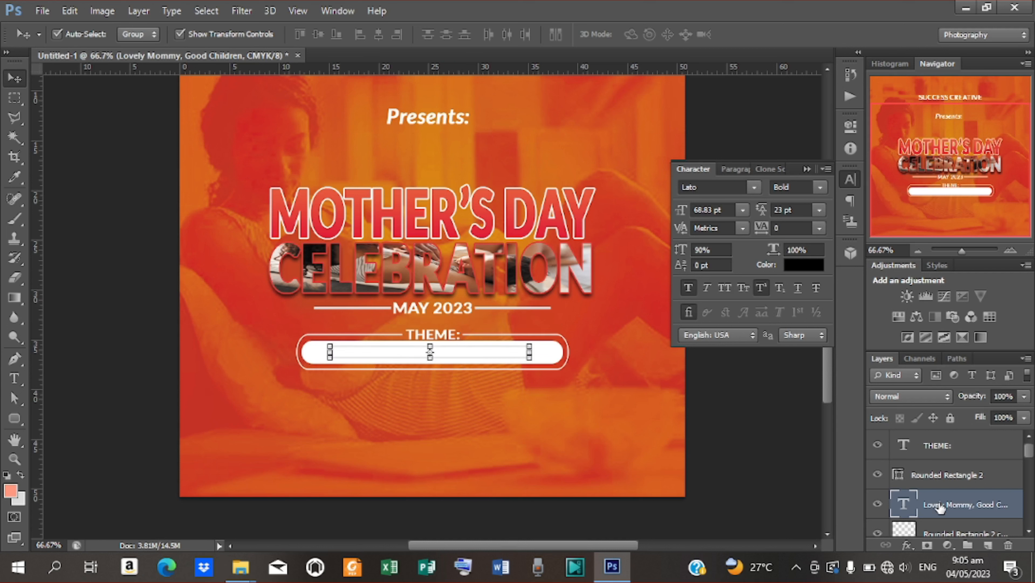
drag(940, 508, 941, 445)
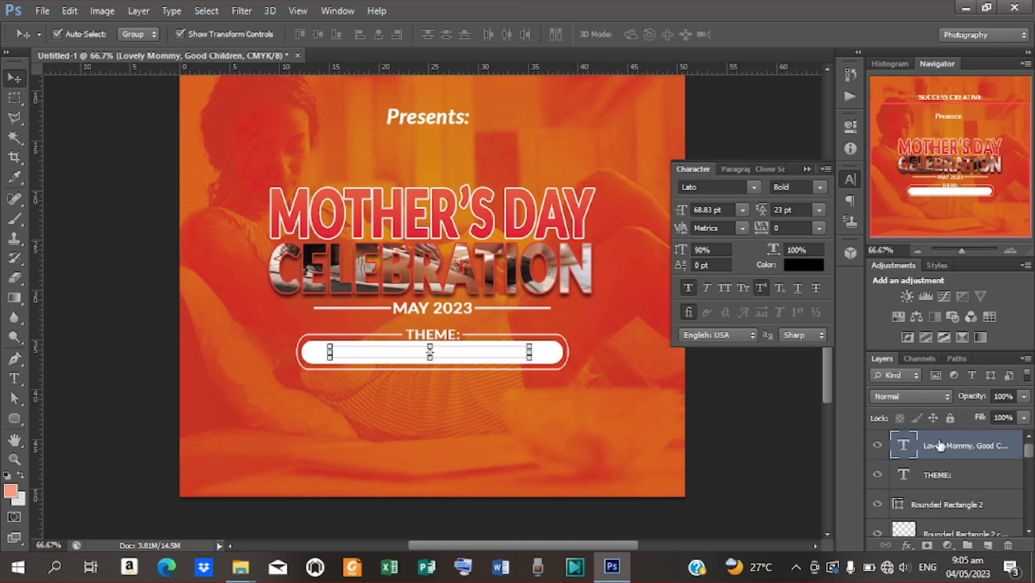
key(Down)
key(Down)
key(Down)
key(Down)
key(Down)
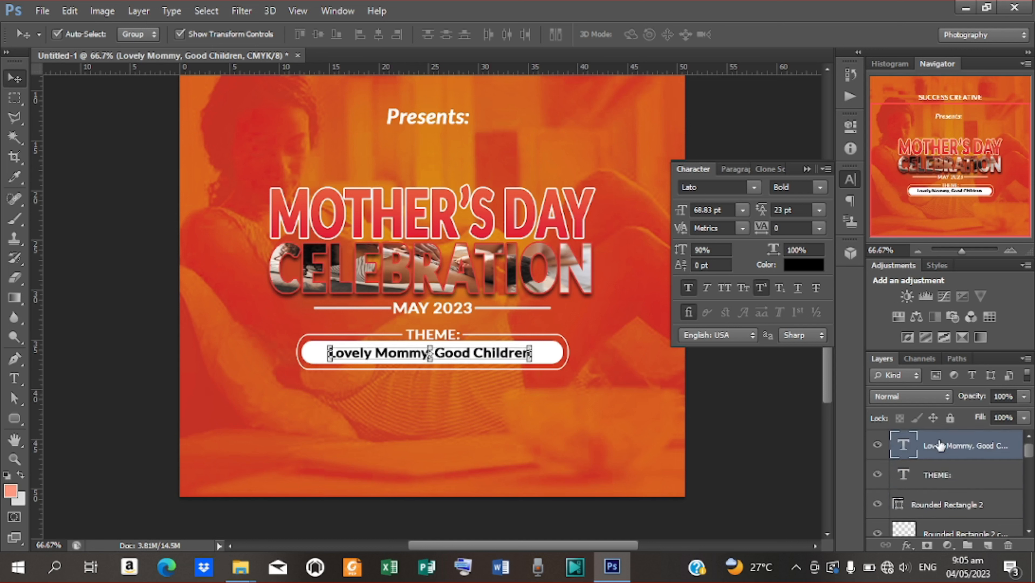
Add a Gradient Overlay to the Lovely Mommy text using the red-to-orange preset with stops e01938 and e75b3d.
right_click(955, 449)
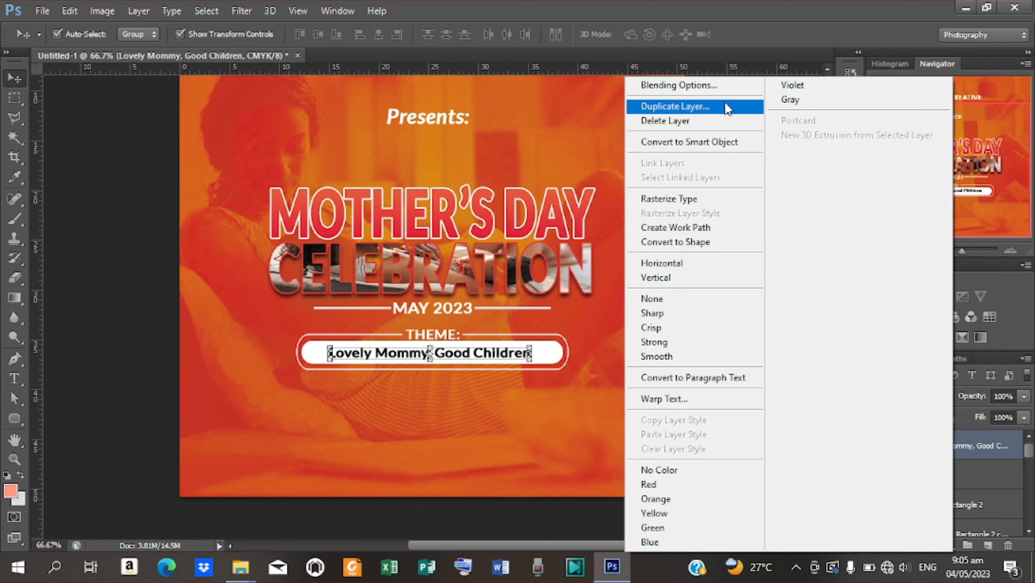
click(717, 87)
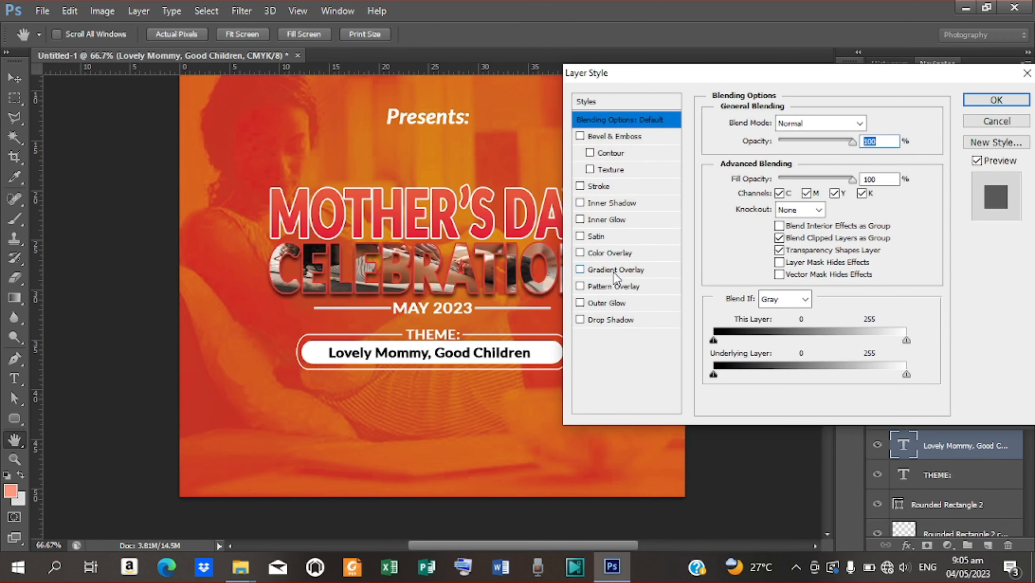
click(616, 270)
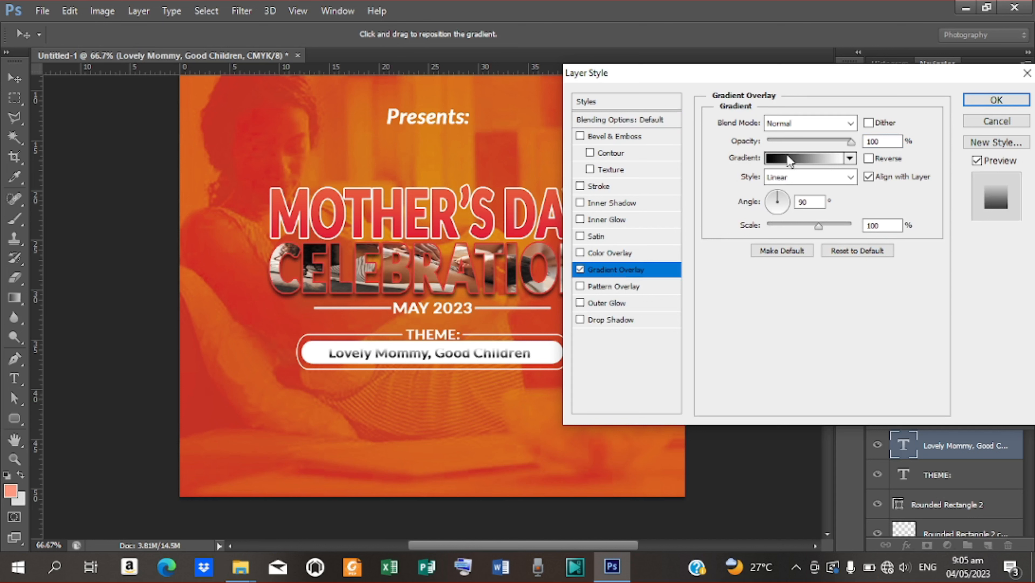
click(788, 155)
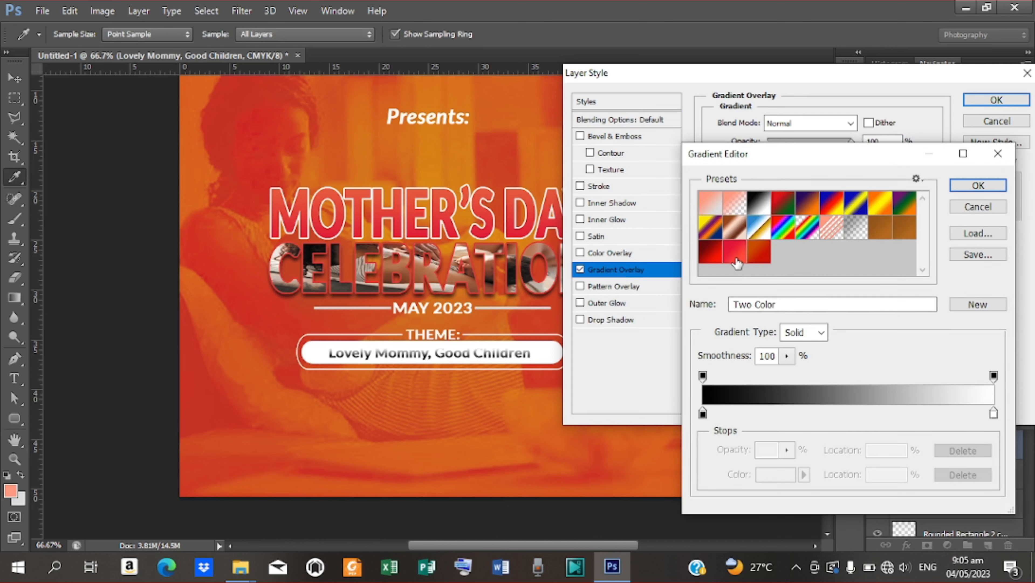
click(736, 257)
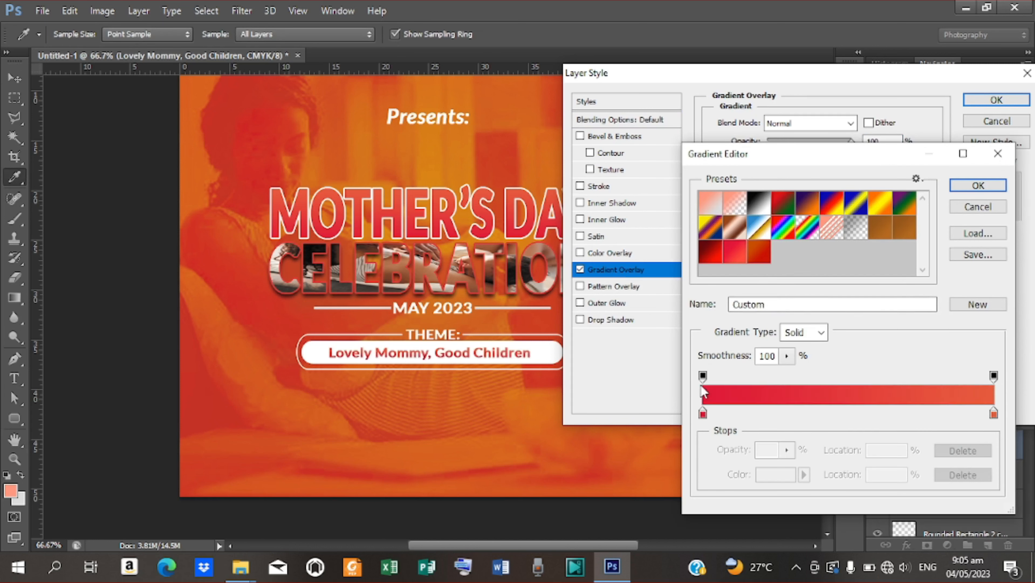
double_click(703, 414)
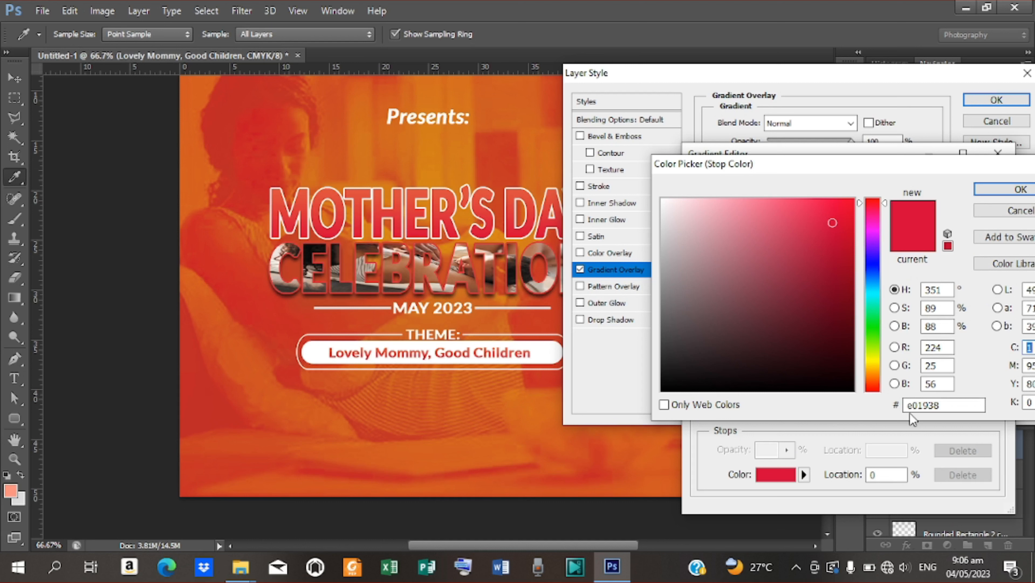
click(1008, 190)
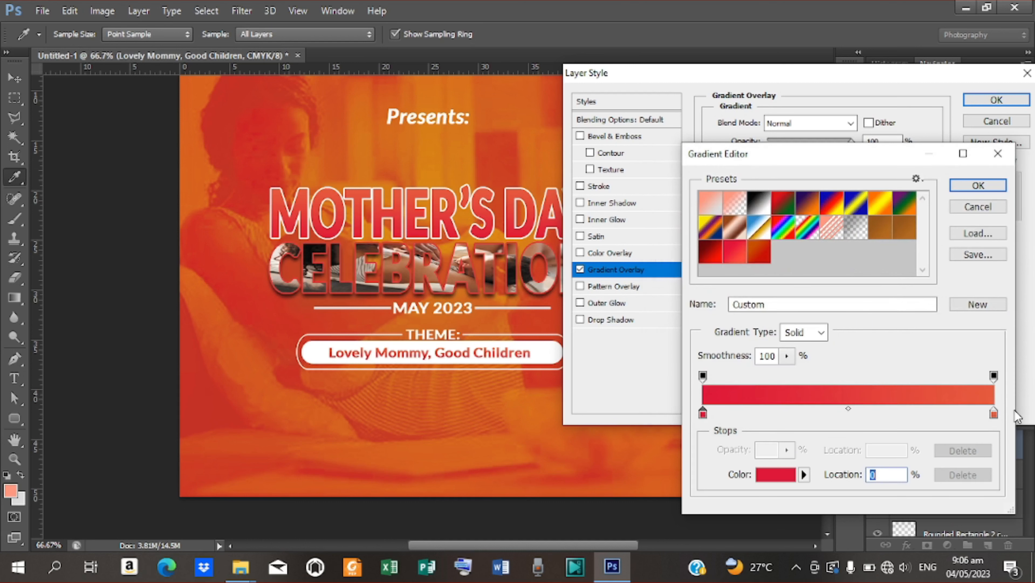
double_click(994, 413)
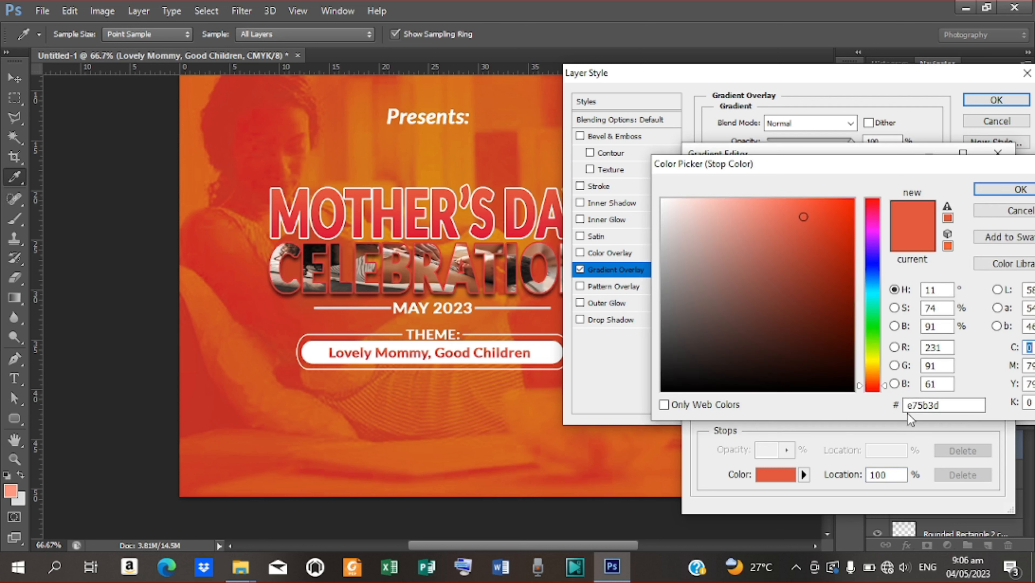
click(1012, 190)
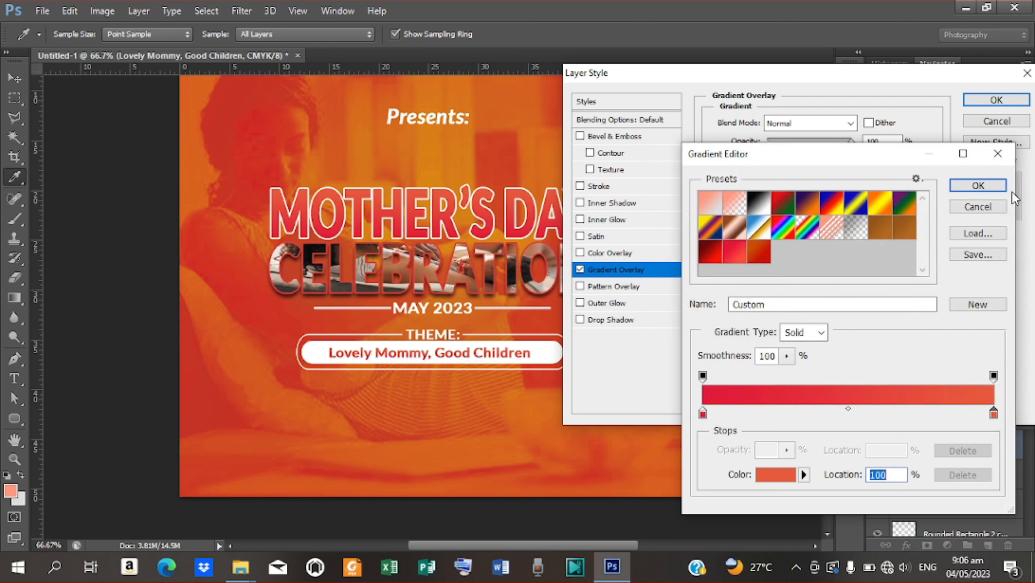
click(998, 189)
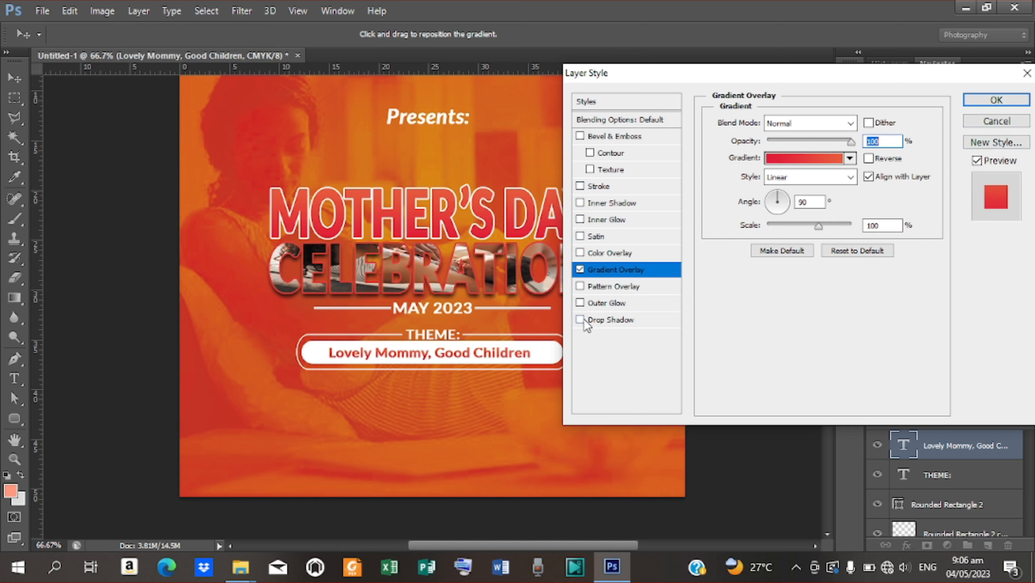
Add a Drop Shadow to the Lovely Mommy text with distance 2 px, spread 1% and size 2 px, and deselect the layer.
click(613, 323)
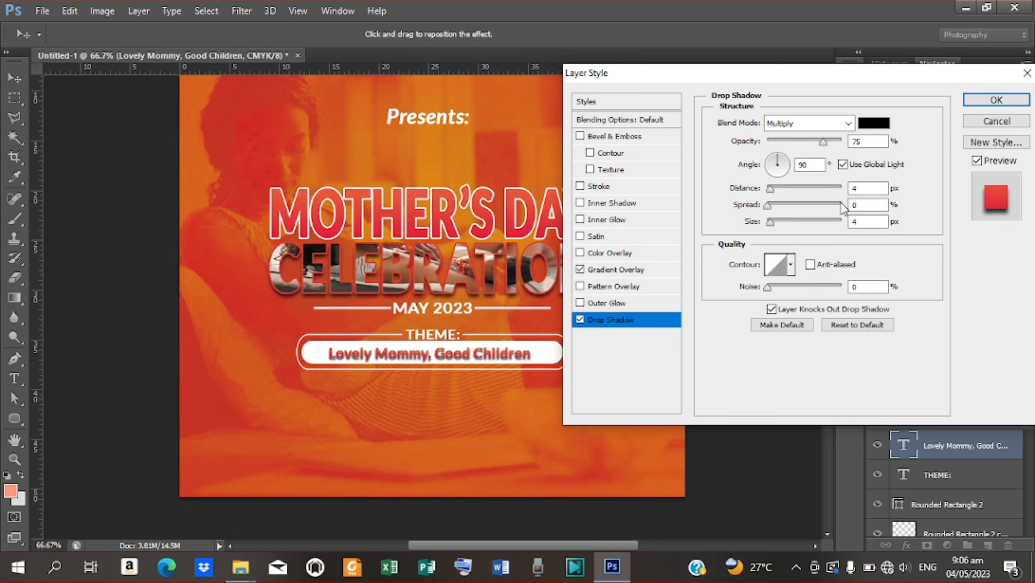
click(869, 188)
text(2)
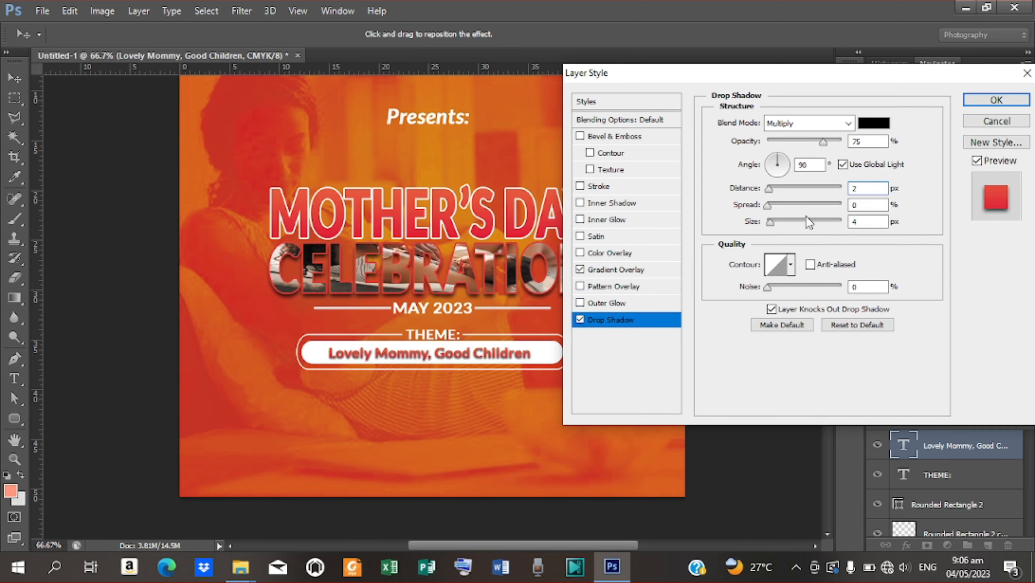
click(863, 204)
text(1)
key(Tab)
text(2)
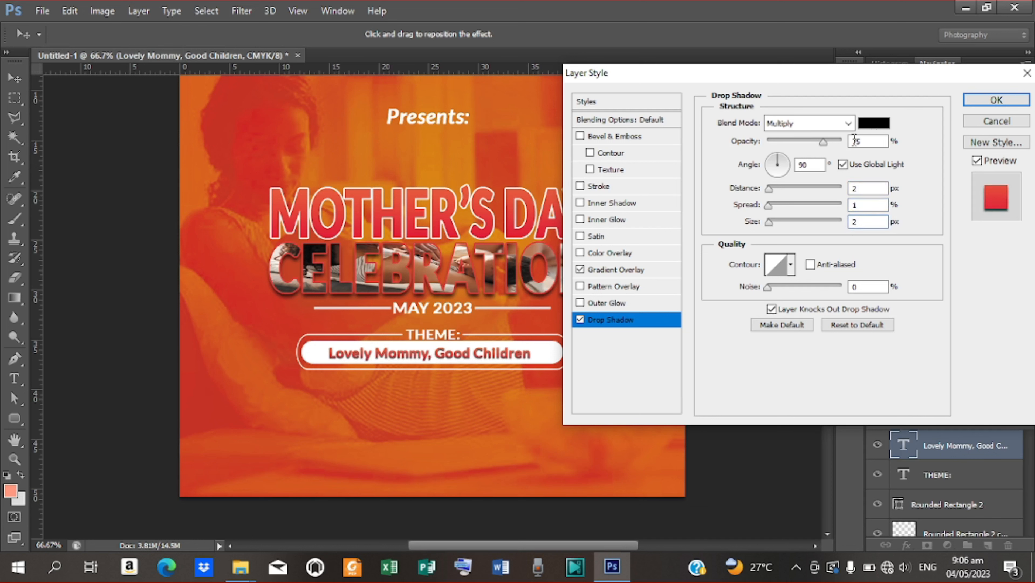
click(996, 100)
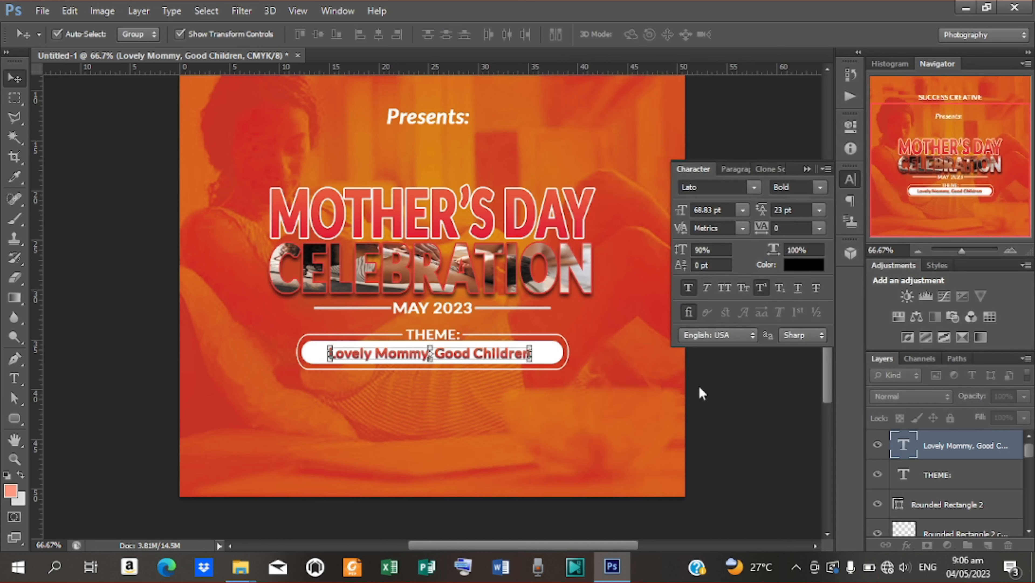
click(511, 445)
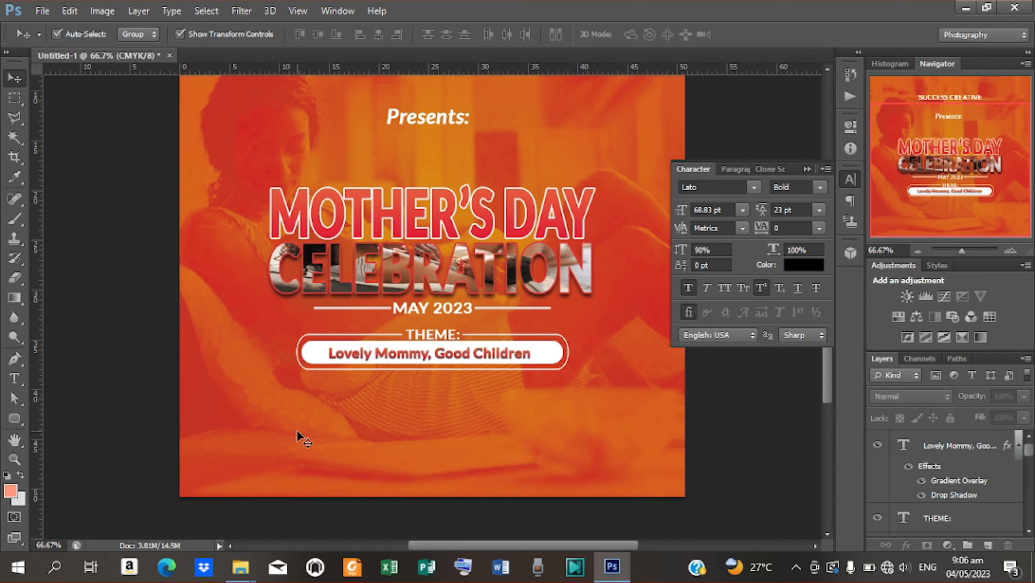
Draw a salmon rounded rectangle about 347 × 164 px overlapping the flyer's lower-left corner.
drag(829, 364, 828, 383)
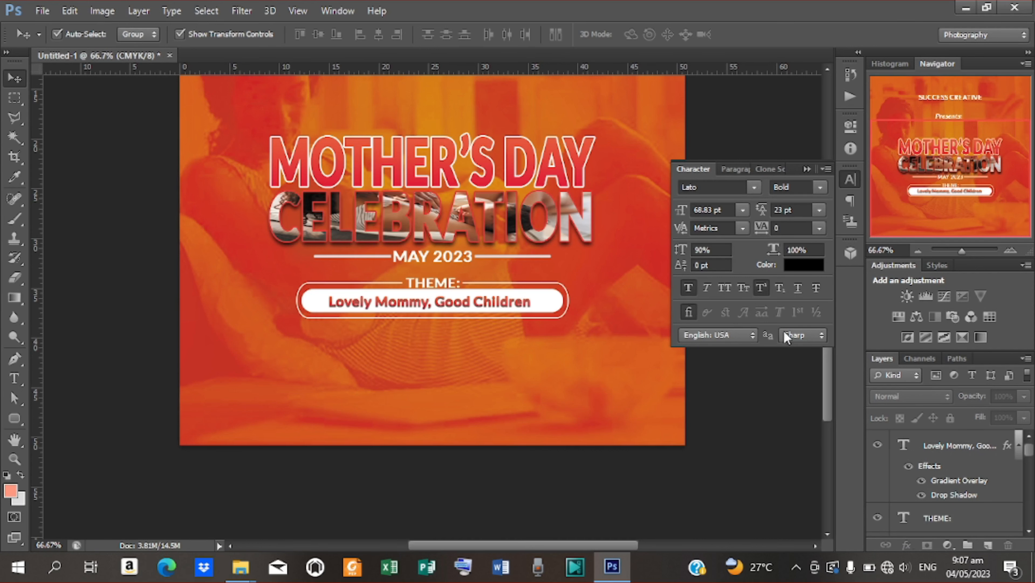
mouse_move(827, 369)
mouse_down()
mouse_move(822, 318)
mouse_move(823, 369)
mouse_up()
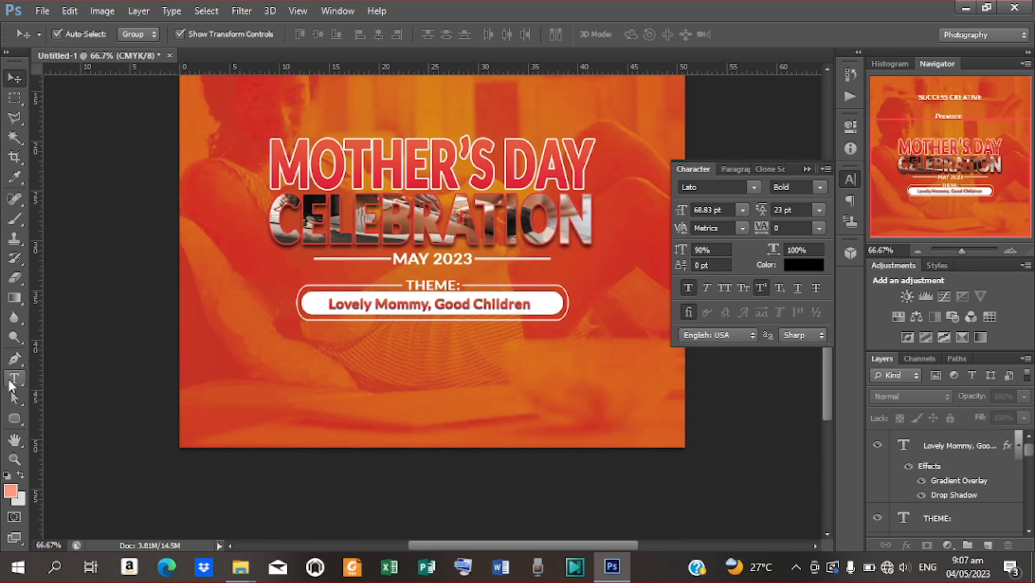
click(14, 418)
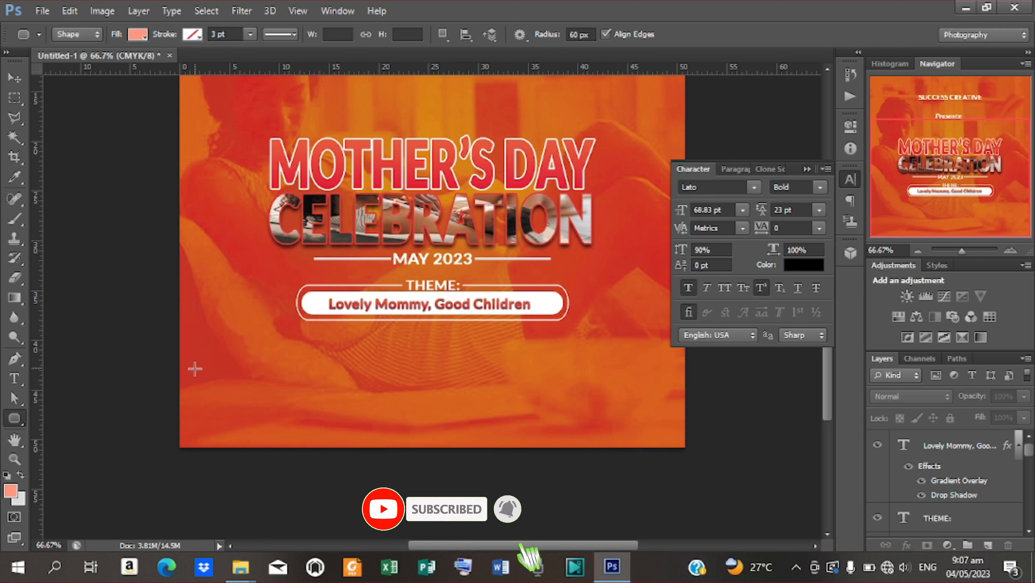
drag(169, 387, 342, 473)
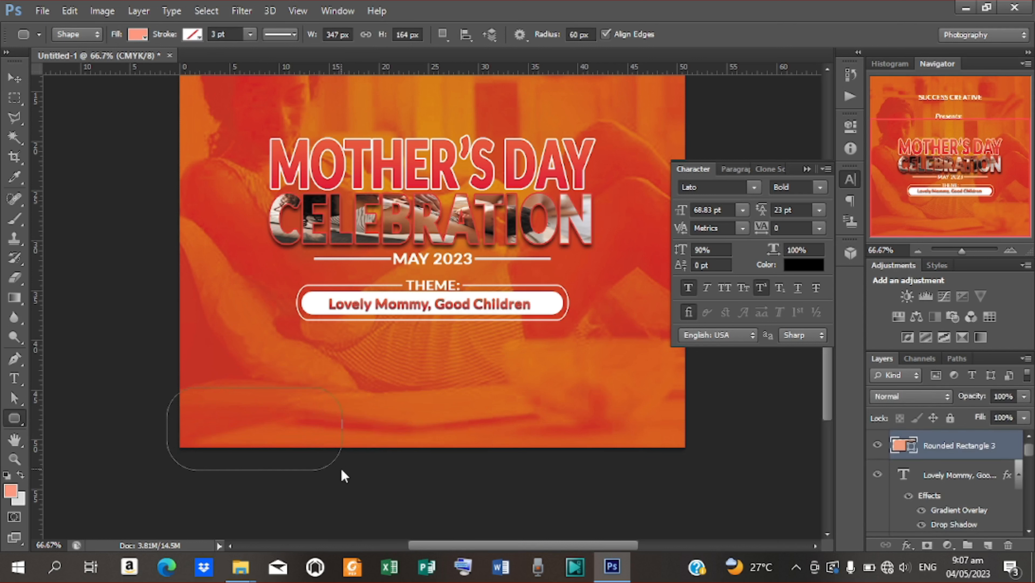
Widen the salmon rounded rectangle to about 127% and position it over the flyer's lower-left corner at about X 143.5 px, Y 990 px.
click(14, 77)
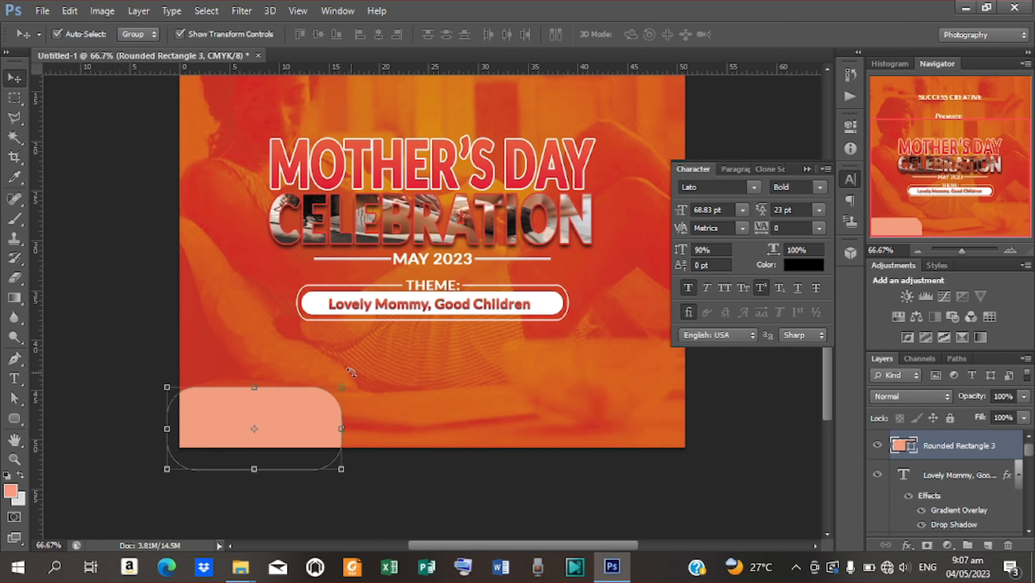
drag(342, 429, 356, 428)
drag(160, 425, 126, 424)
drag(304, 419, 309, 439)
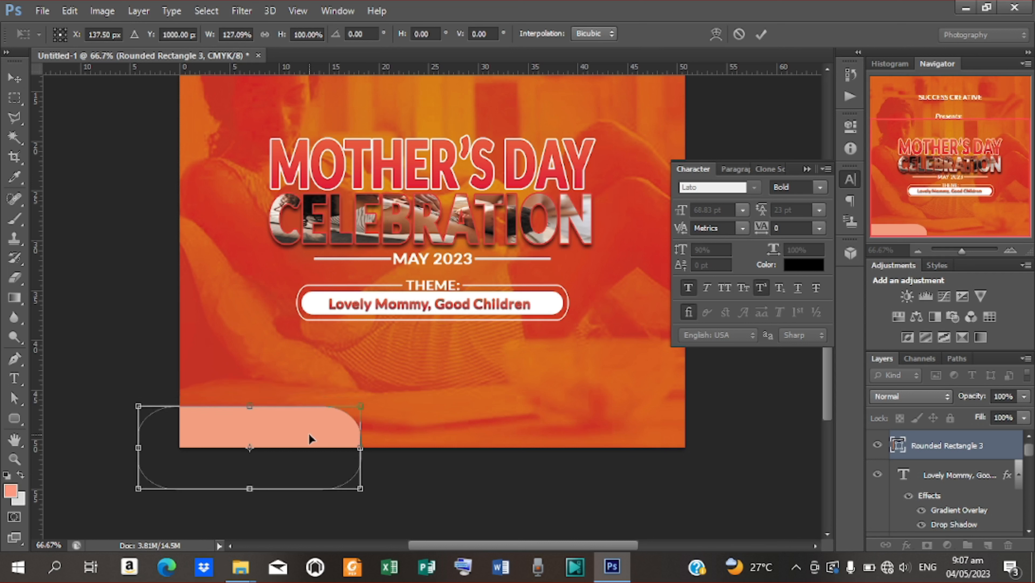
key(Up)
key(Up)
key(Up)
key(Up)
key(Up)
key(Up)
key(Up)
key(Up)
key(Up)
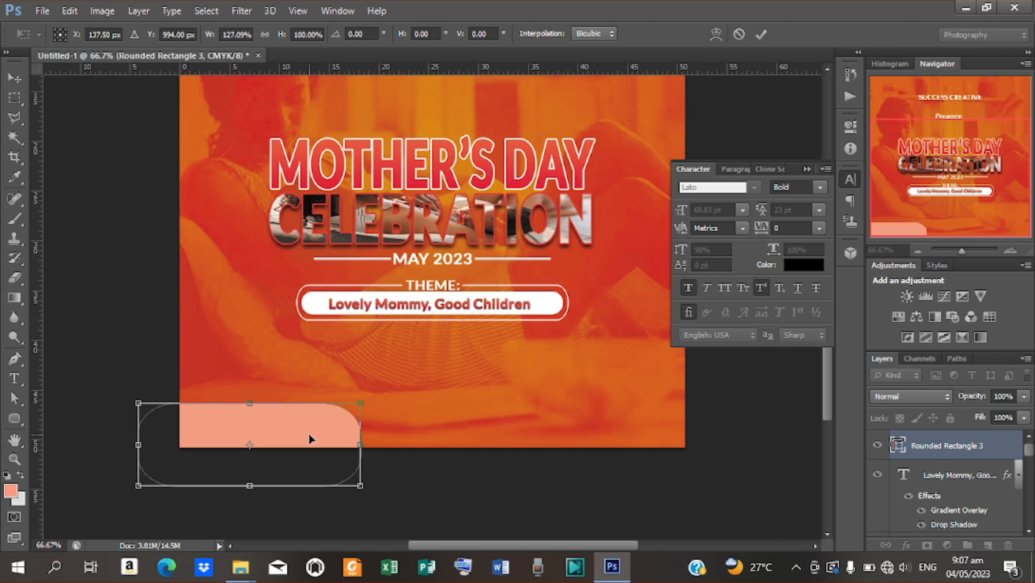
key(Right)
key(Right)
key(Right)
key(Right)
key(Right)
key(Right)
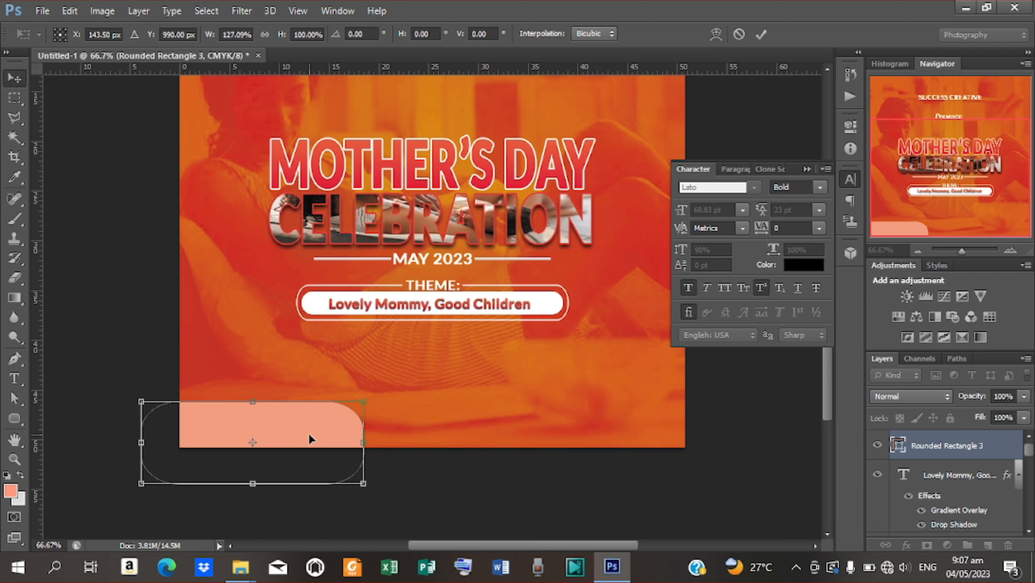
key(Return)
Add a Color Overlay with colour ff8e72 to the rounded corner rectangle in Normal mode at 100% opacity.
right_click(965, 450)
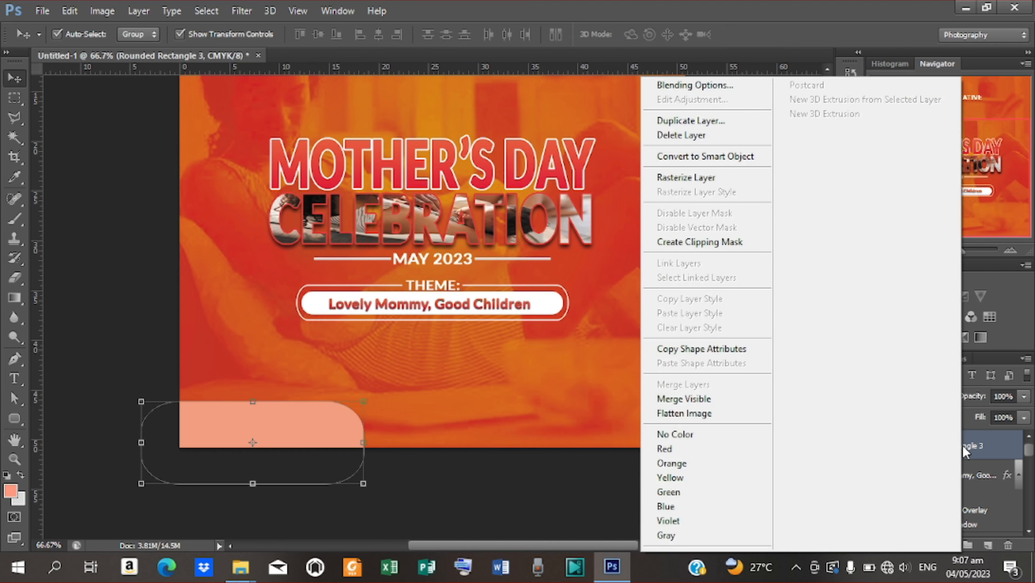
click(695, 85)
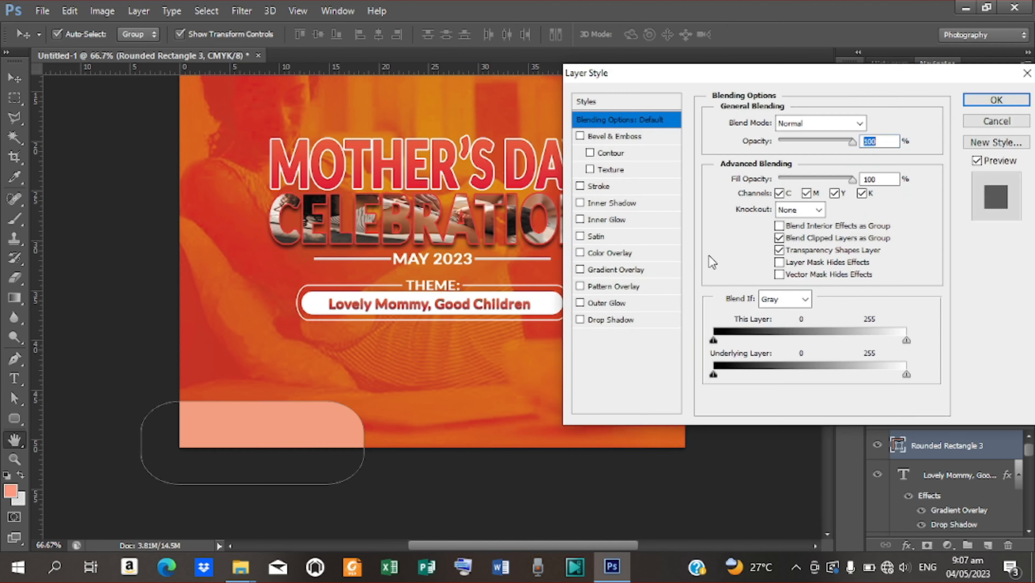
click(608, 254)
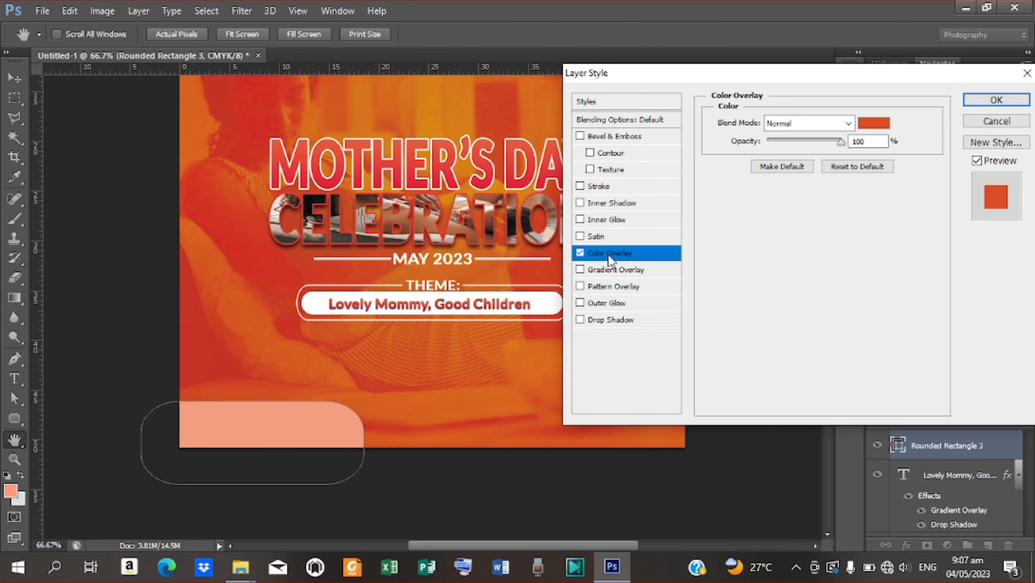
click(873, 130)
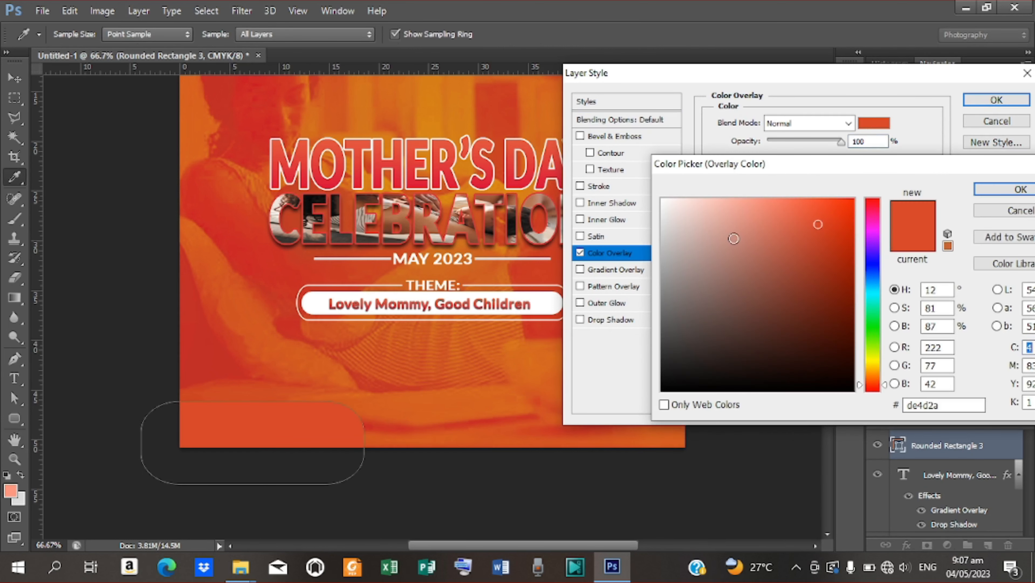
mouse_move(791, 213)
mouse_down()
mouse_move(694, 199)
mouse_move(768, 198)
mouse_up()
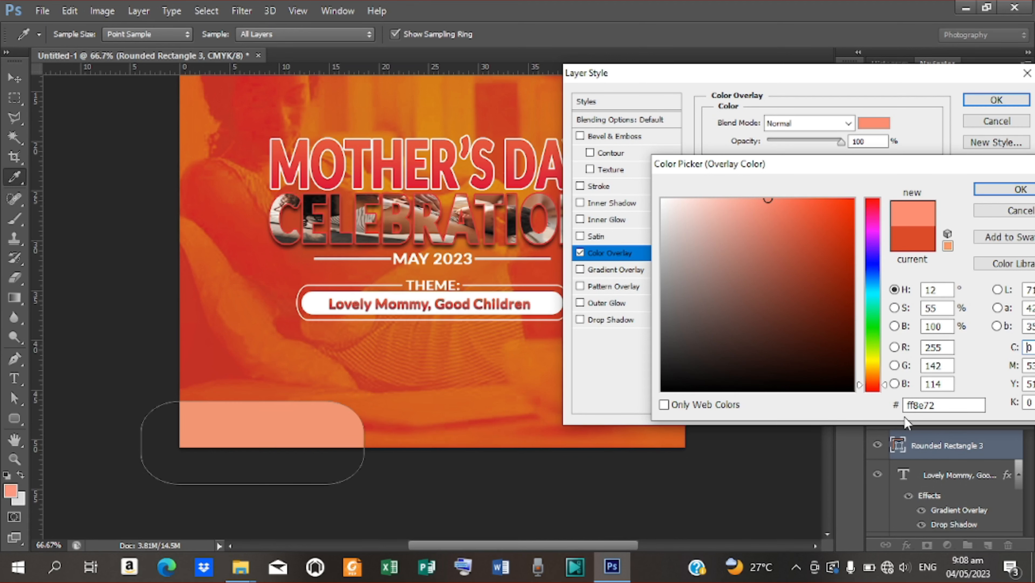
click(1003, 189)
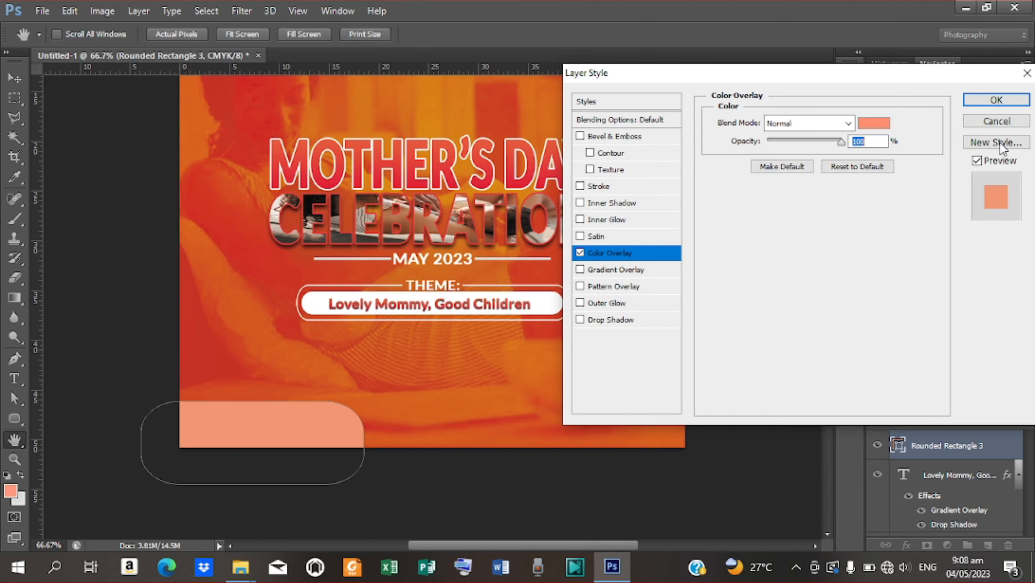
click(997, 101)
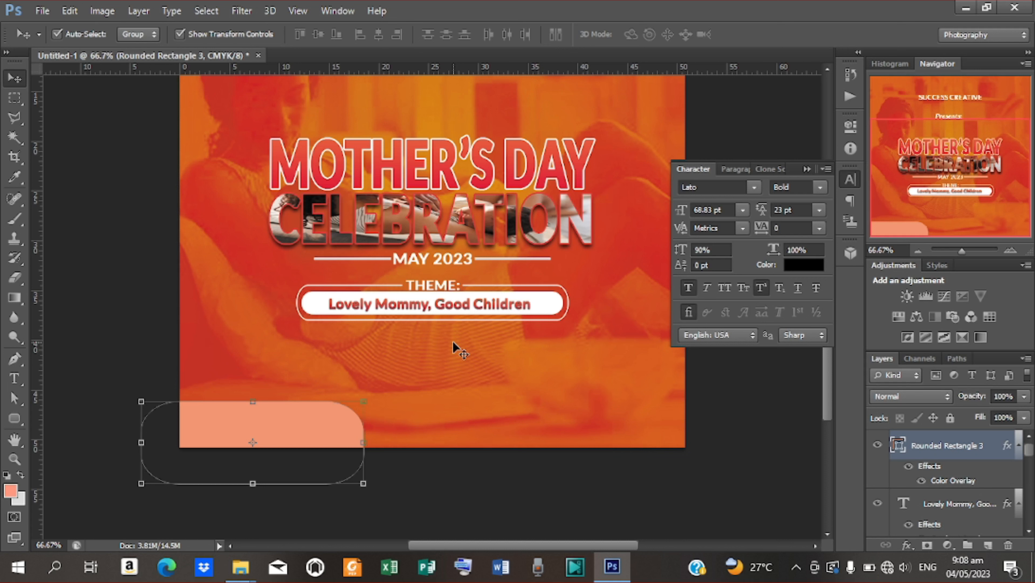
Add the text HOHOE - KPEME on the flyer just above the rounded corner shape.
key(t)
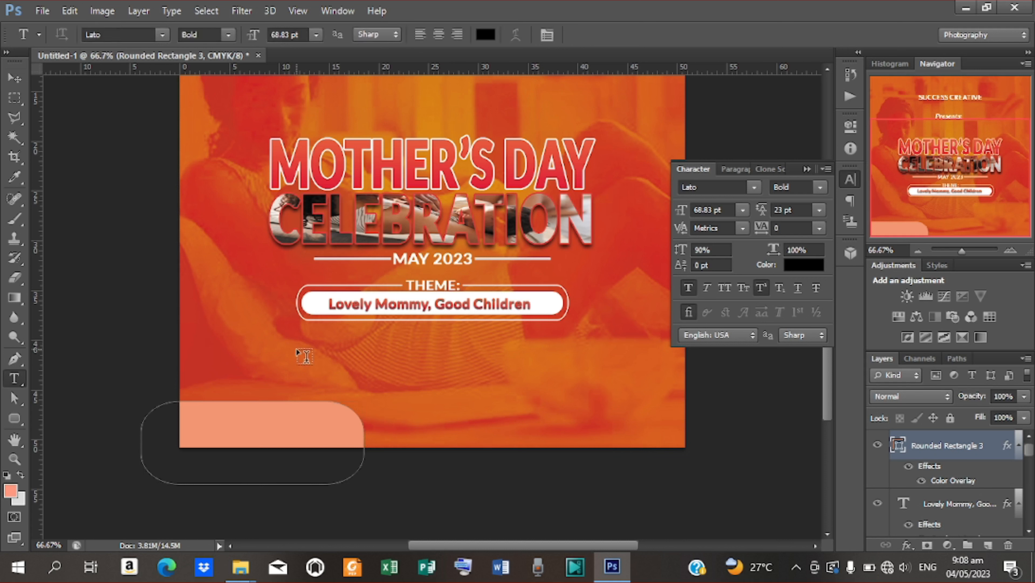
click(249, 368)
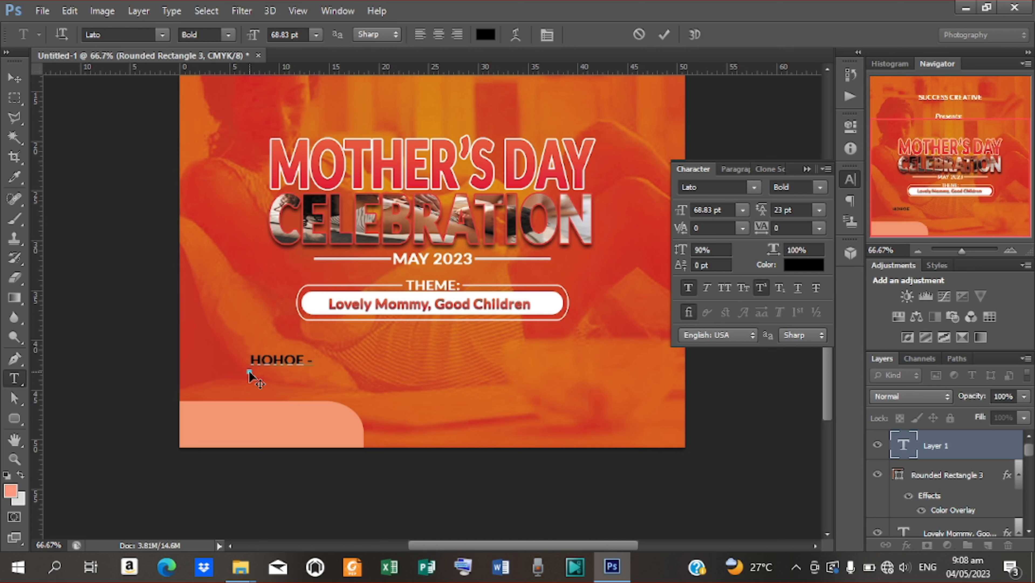
text(ME)
click(664, 35)
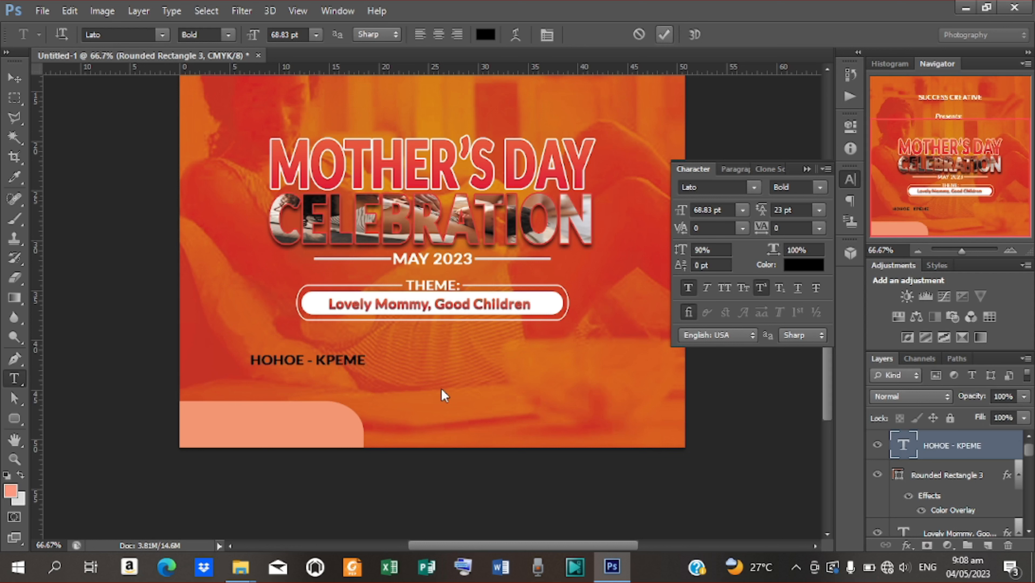
Move the HOHOE - KPEME text onto the salmon corner shape and nudge it into place.
click(13, 74)
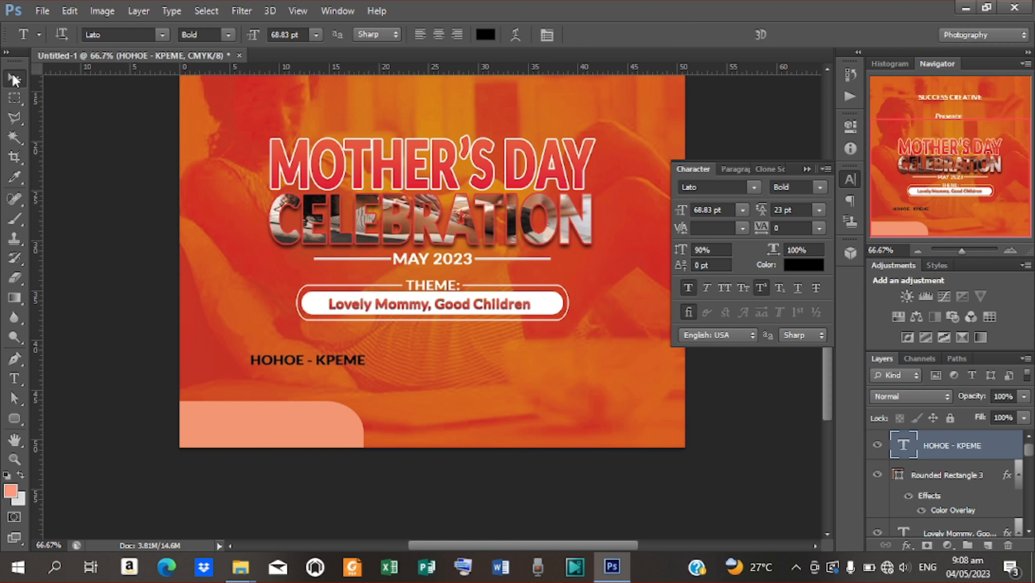
drag(331, 377, 300, 420)
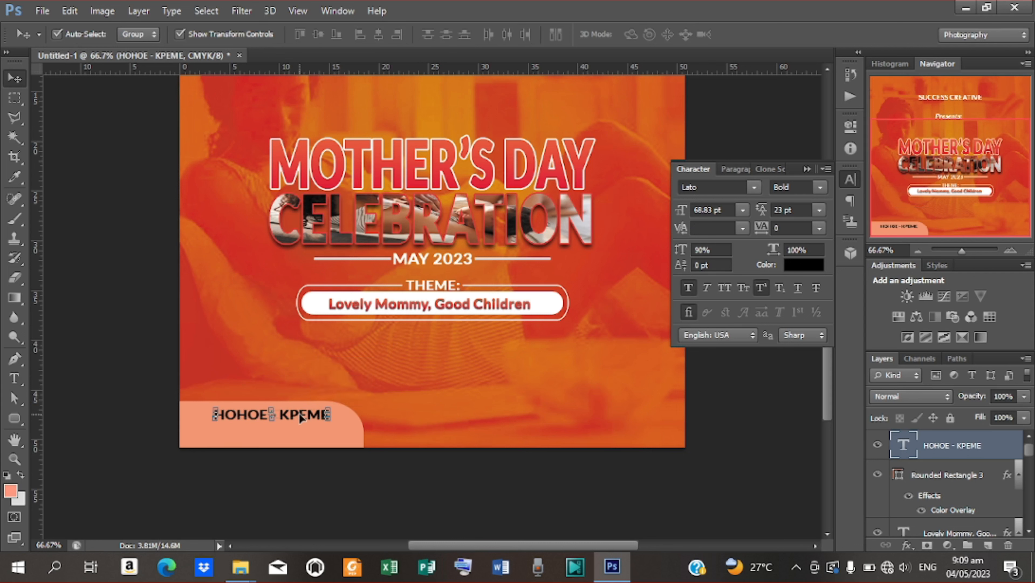
key(Left)
key(Left)
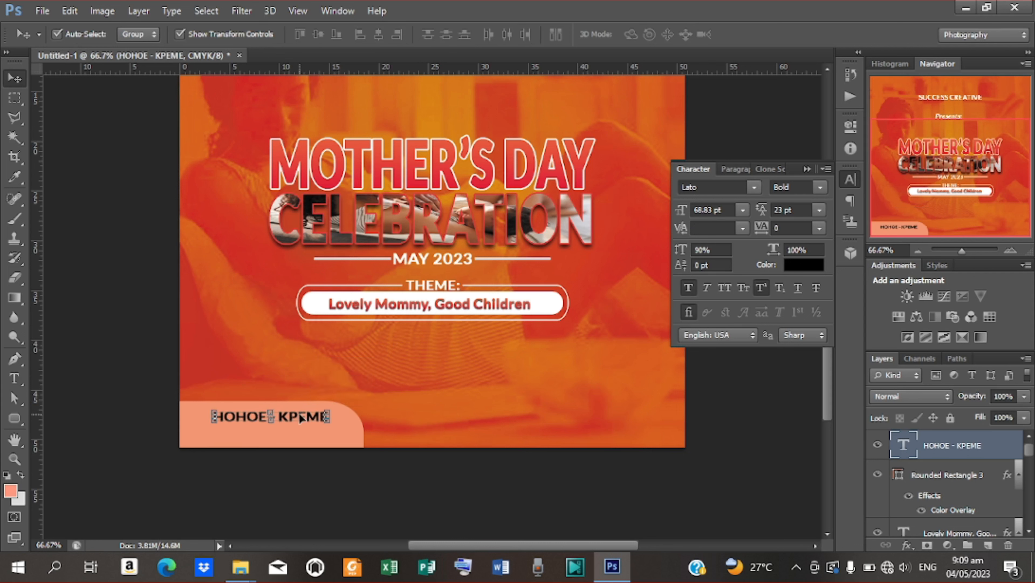
key(Down)
key(Down)
key(Down)
key(Down)
key(Down)
key(Down)
key(Right)
key(Right)
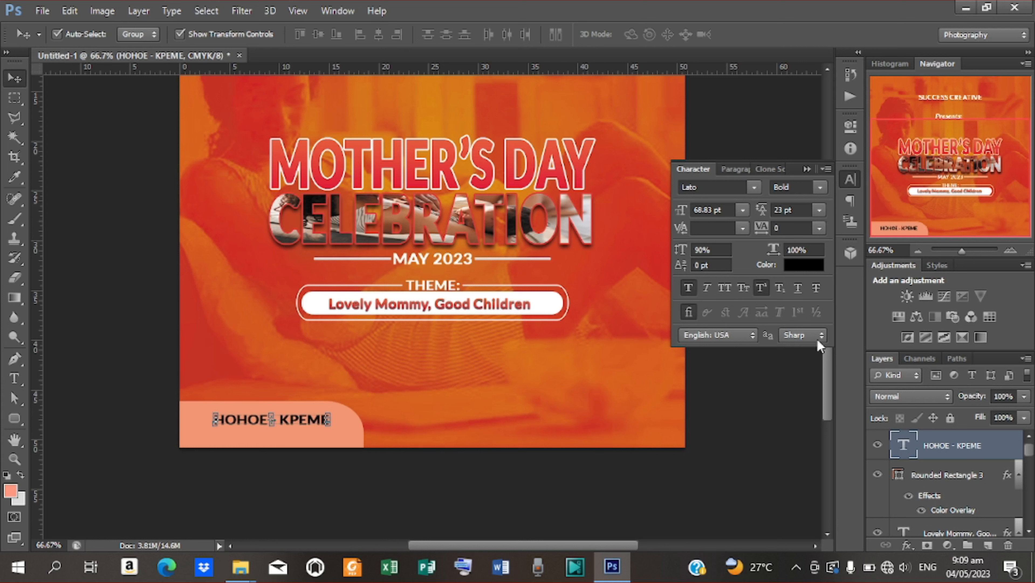
Set the HOHOE - KPEME text colour to white (ffffff) and its font size to 59.83 pt.
click(811, 269)
click(663, 199)
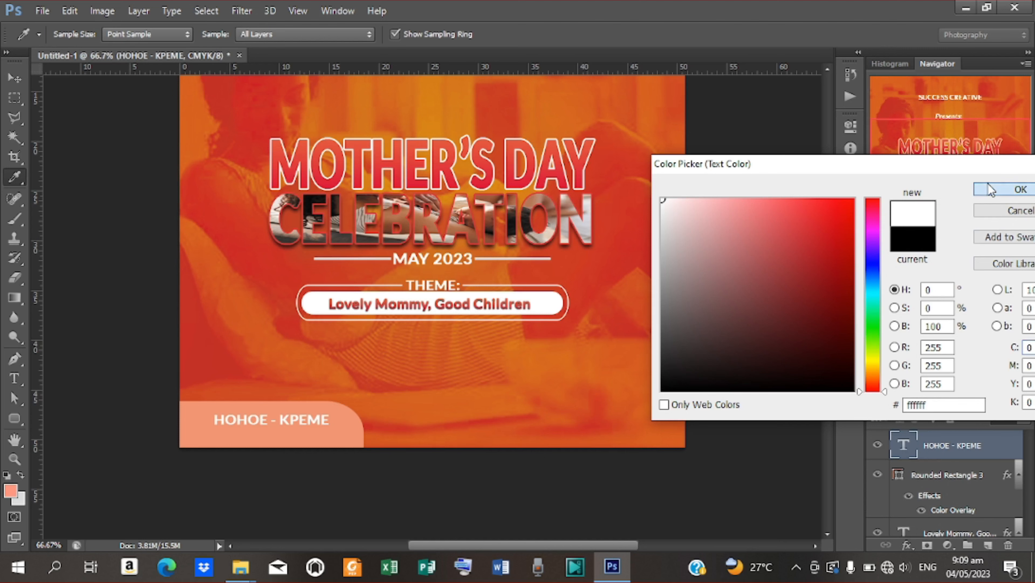
click(1016, 189)
mouse_move(680, 213)
mouse_down()
mouse_move(662, 216)
mouse_move(697, 218)
mouse_up()
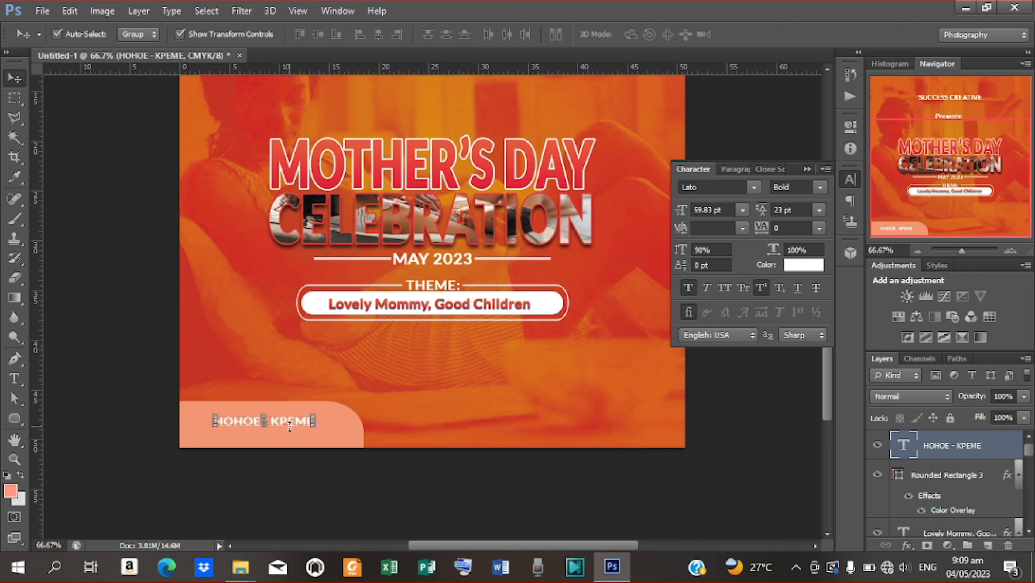
Reposition the HOHOE - KPEME text in the upper middle of the salmon corner shape.
drag(289, 418, 315, 414)
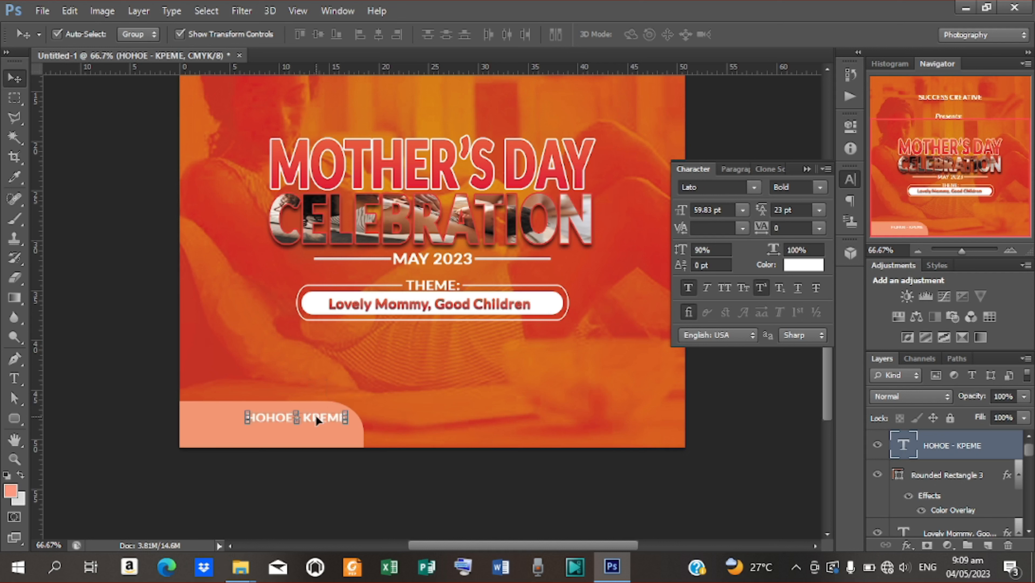
key(Left)
key(Left)
key(Left)
key(Left)
key(Left)
key(Left)
key(Left)
key(Left)
key(Left)
key(Left)
key(Left)
key(Left)
key(Left)
key(Left)
key(Left)
key(Left)
key(Left)
key(Left)
key(Left)
key(Left)
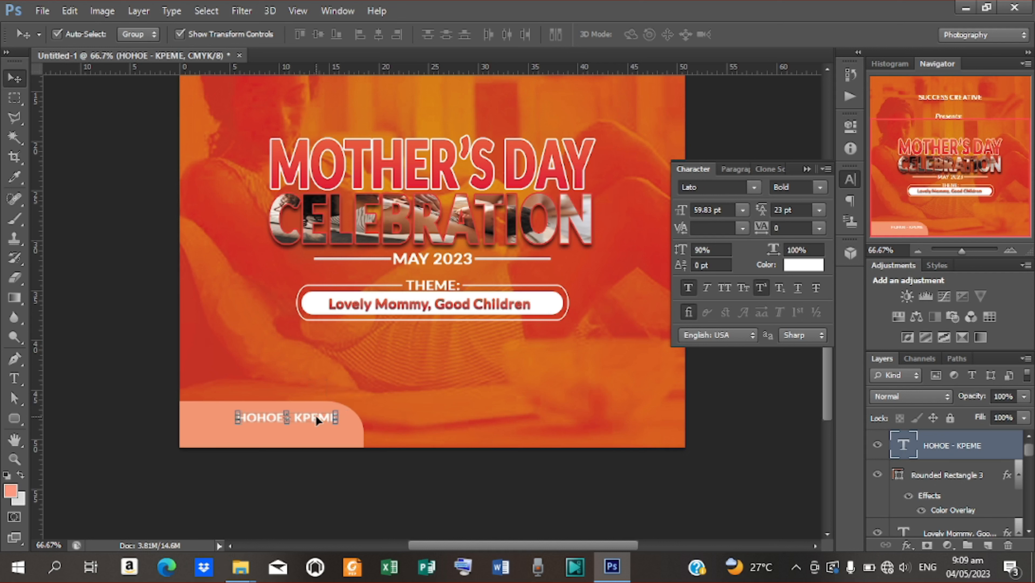
key(Left)
key(Left)
key(Left)
key(Left)
key(Left)
key(Left)
key(Left)
key(Left)
key(Left)
key(Left)
key(Left)
key(Left)
key(Left)
key(Left)
key(Left)
key(Left)
key(Left)
key(Left)
key(Left)
key(Left)
key(Up)
key(Up)
key(Up)
key(Up)
key(Up)
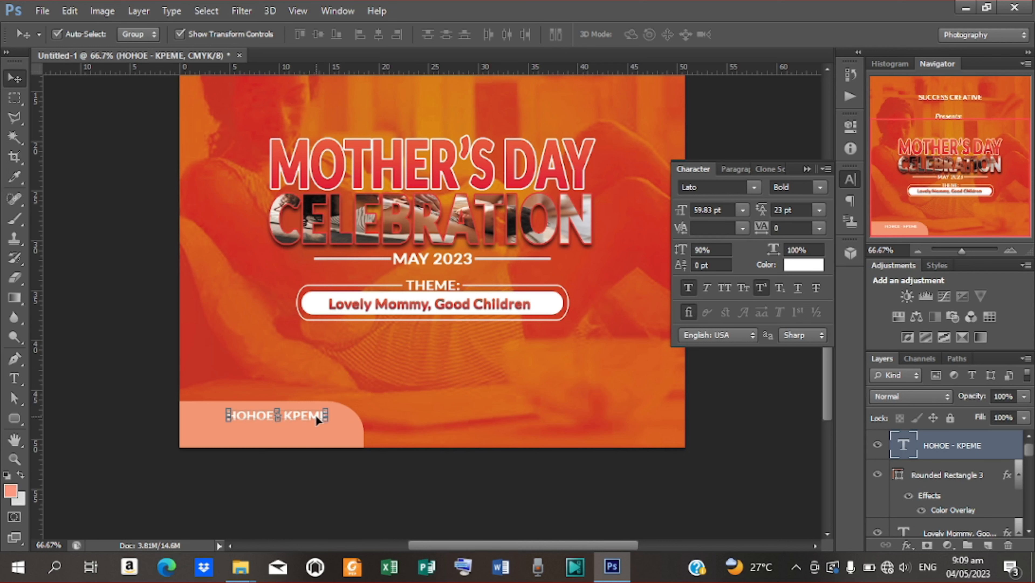
Duplicate the HOHOE - KPEME text layer and shift the copy down directly beneath the original line.
key(ctrl+j)
key(Down)
key(Down)
key(Down)
key(Down)
key(Down)
key(Down)
key(Down)
key(Down)
key(Down)
key(Down)
key(Down)
key(Down)
key(Down)
key(Down)
key(Down)
key(Down)
key(Down)
key(Down)
key(Down)
key(Down)
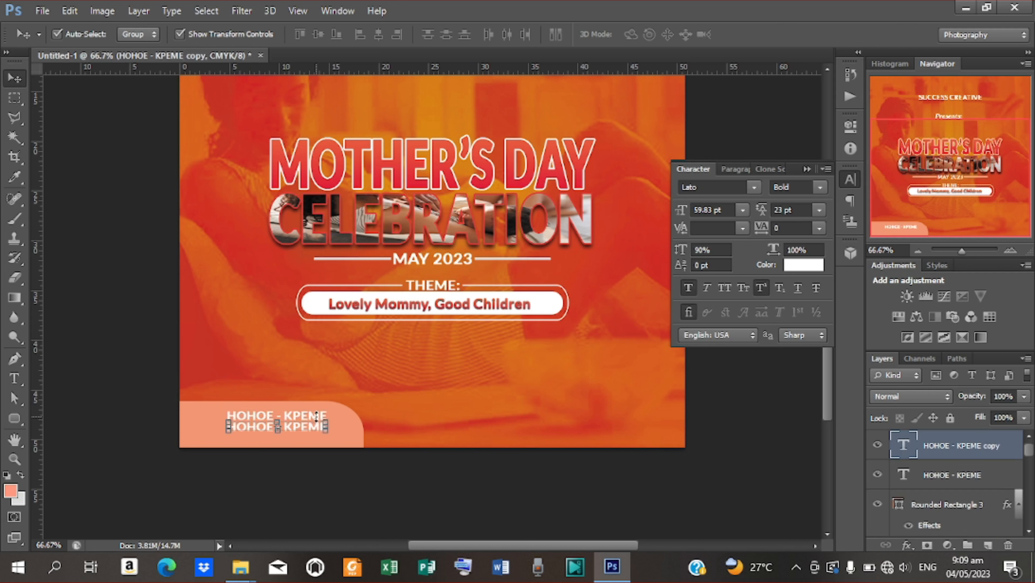
key(Up)
key(Up)
Replace the wording of the lower HOHOE - KPEME copy with RSVP:.
key(t)
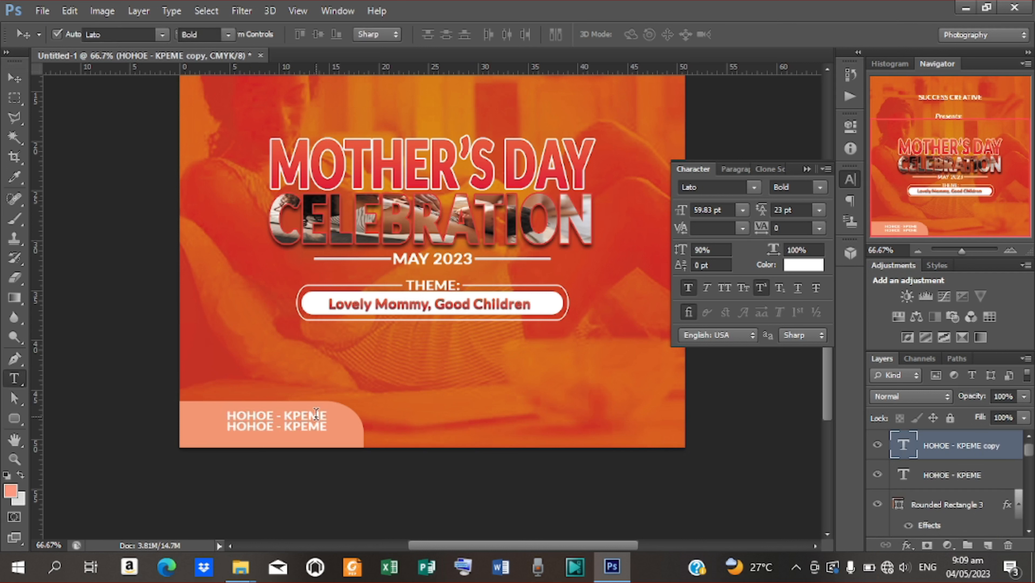
click(230, 427)
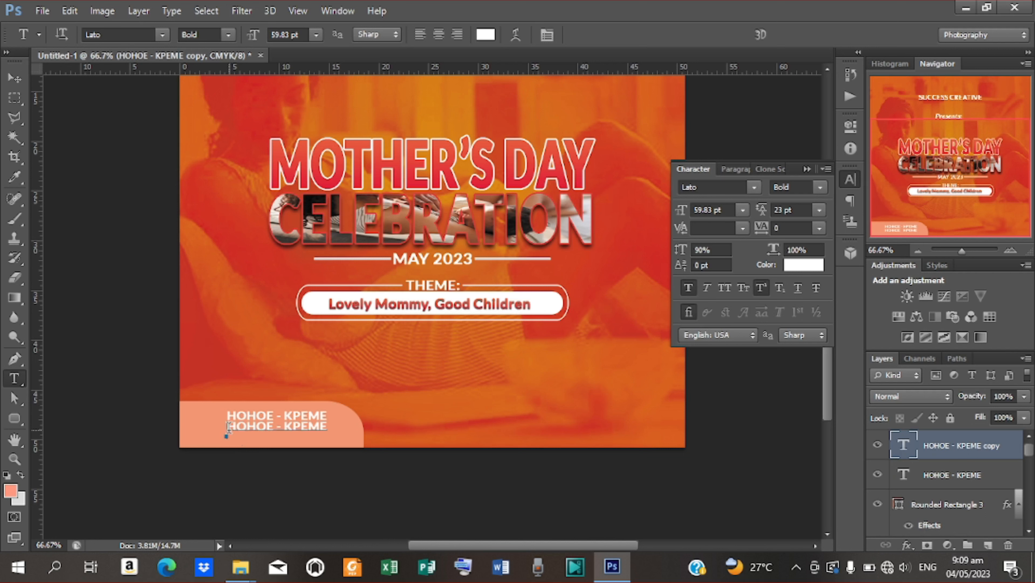
key(ctrl+a)
text(R)
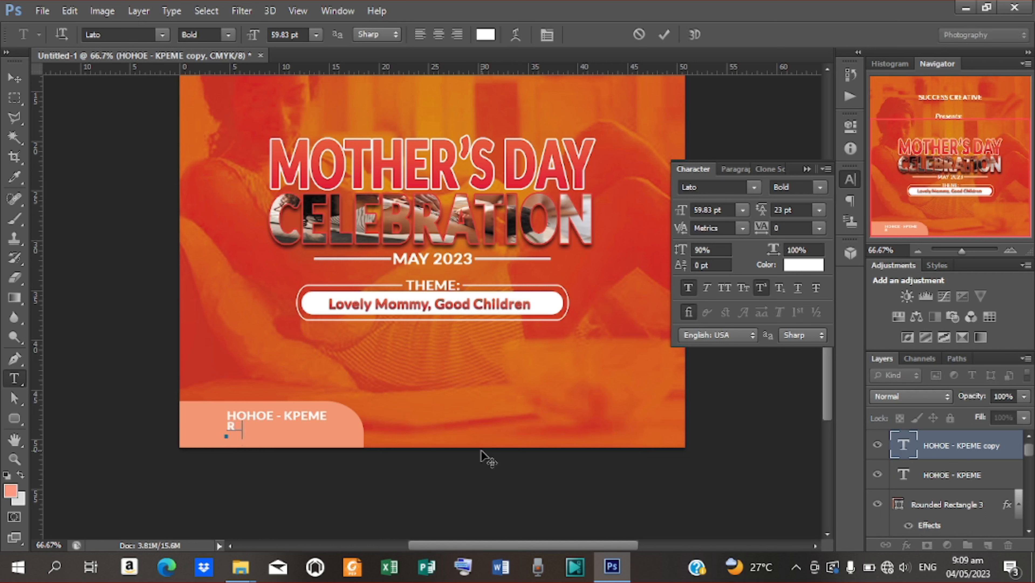
text(SVP:)
click(666, 34)
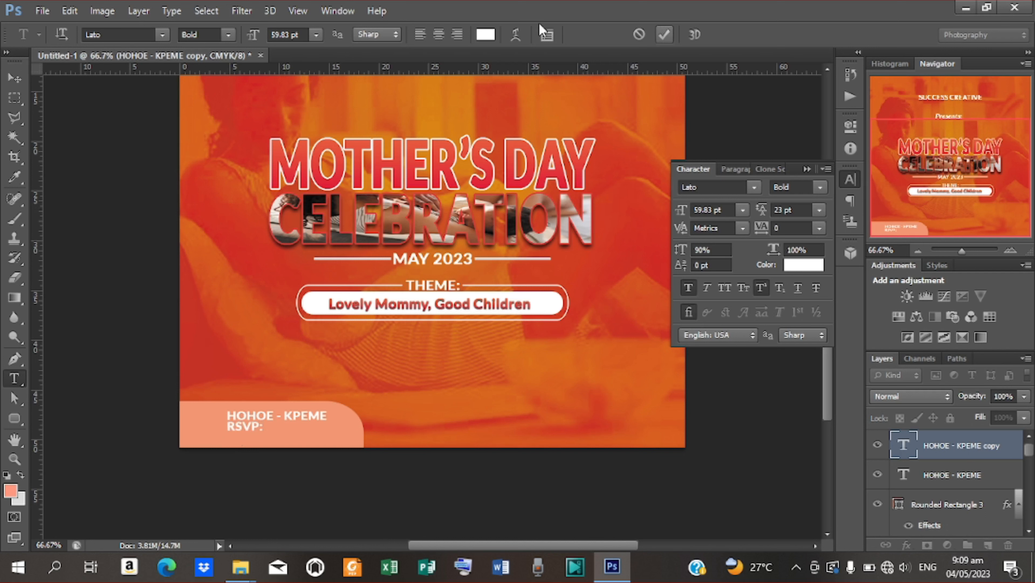
Move the RSVP: text into the lower-left corner of the salmon shape, close to the flyer's left edge.
click(12, 80)
drag(254, 427, 215, 435)
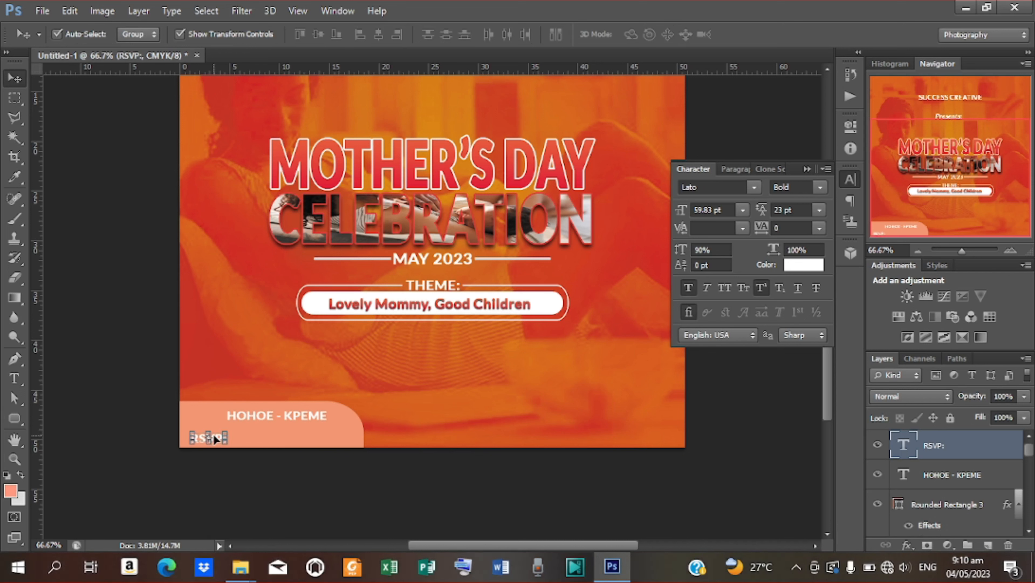
key(Up)
key(Up)
key(Up)
key(Left)
key(Left)
key(Left)
key(Left)
key(Left)
key(Left)
key(Left)
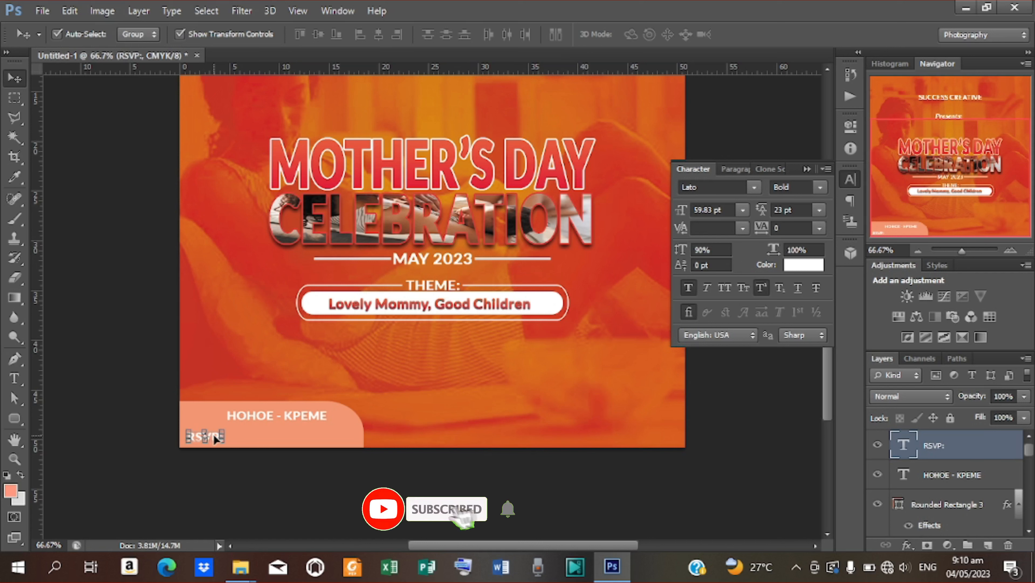
key(Left)
key(Left)
key(Left)
key(Left)
key(Left)
key(Left)
key(Left)
key(Left)
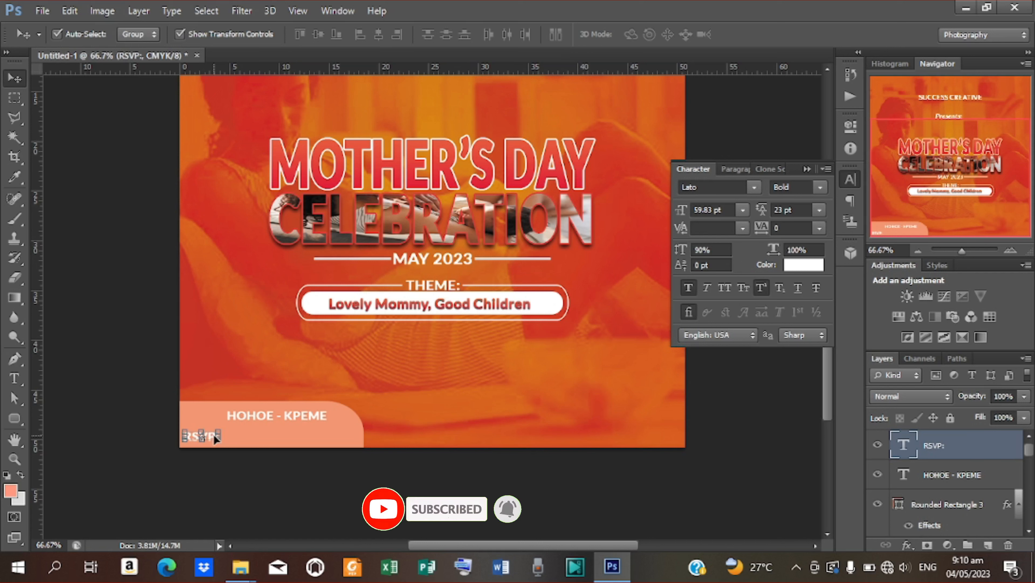
Duplicate the HOHOE - KPEME text again and place the copy on the RSVP: line, just after it.
click(314, 412)
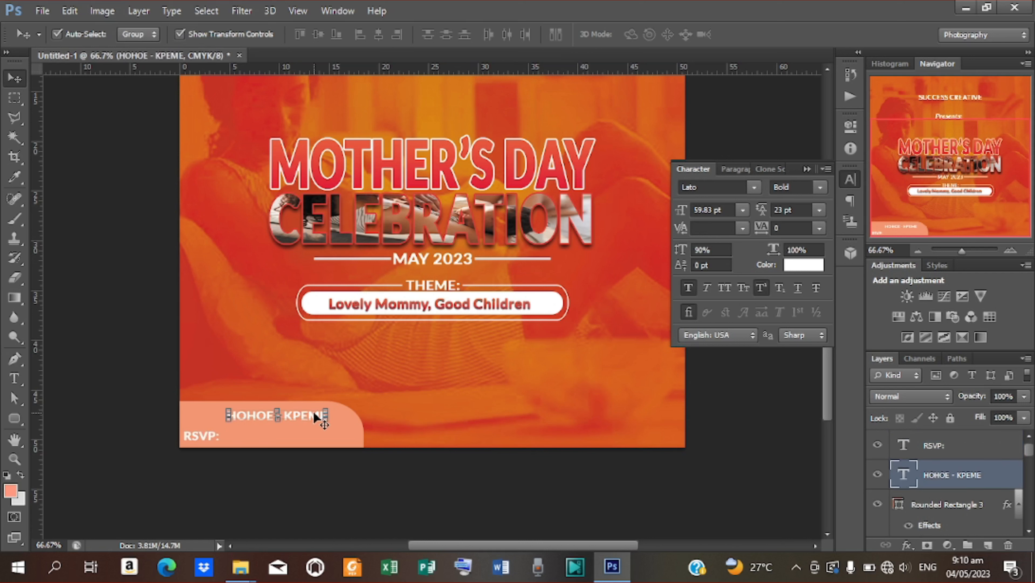
key(ctrl+j)
drag(315, 425, 313, 436)
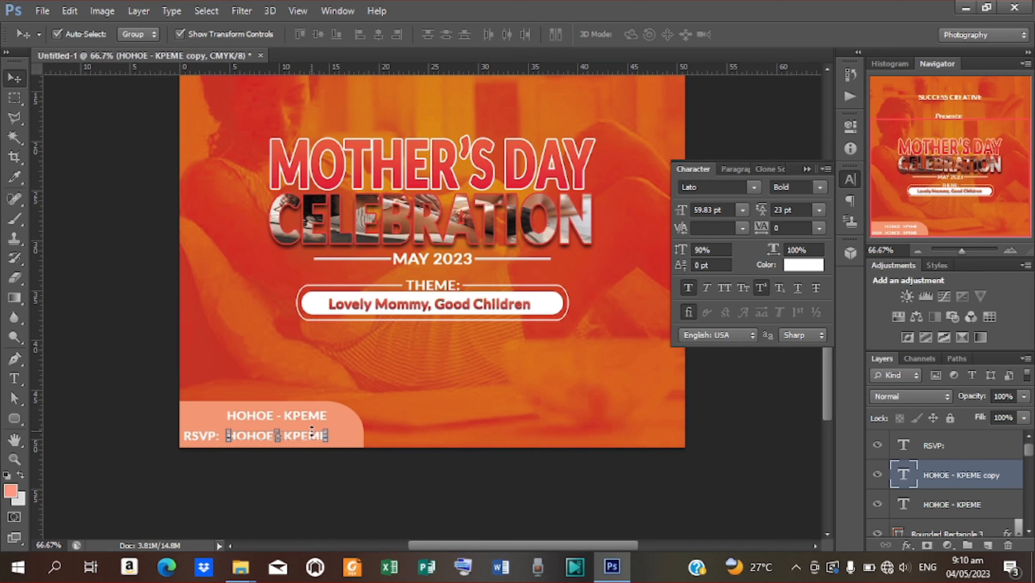
Replace the HOHOE - KPEME copy beside RSVP: with the contact phone number.
key(t)
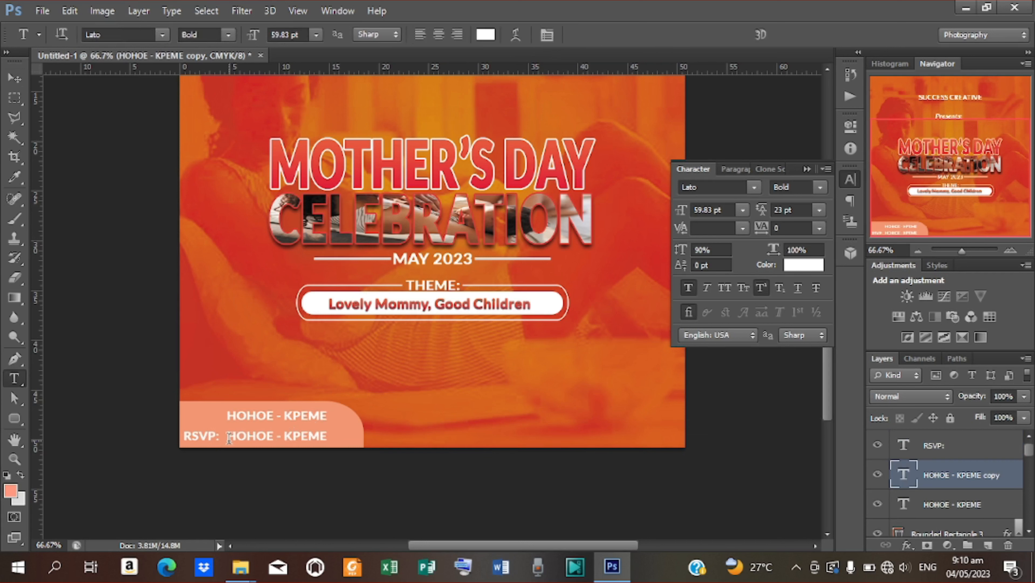
drag(229, 438, 365, 437)
key(Left)
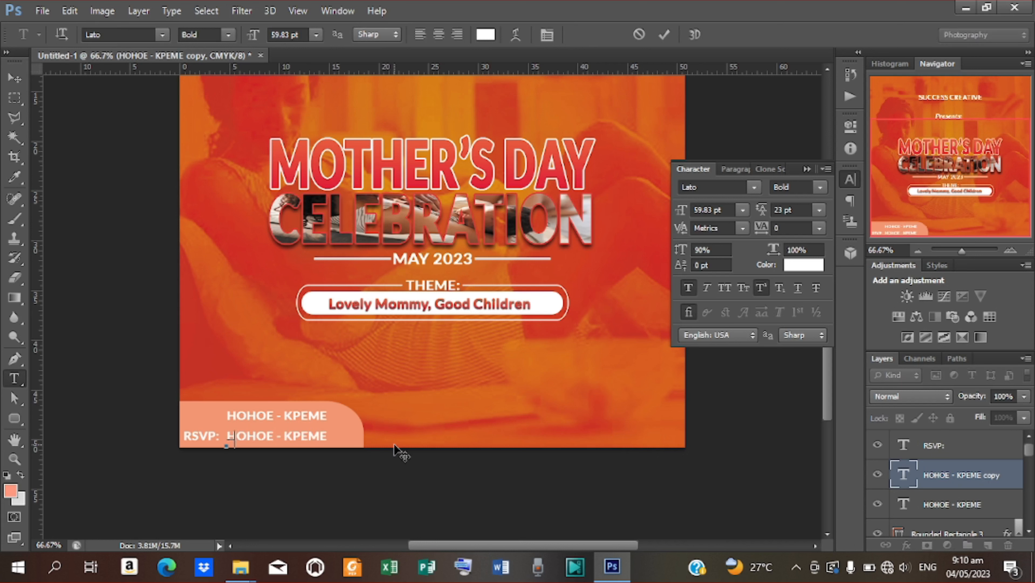
key(ctrl+a)
text(024)
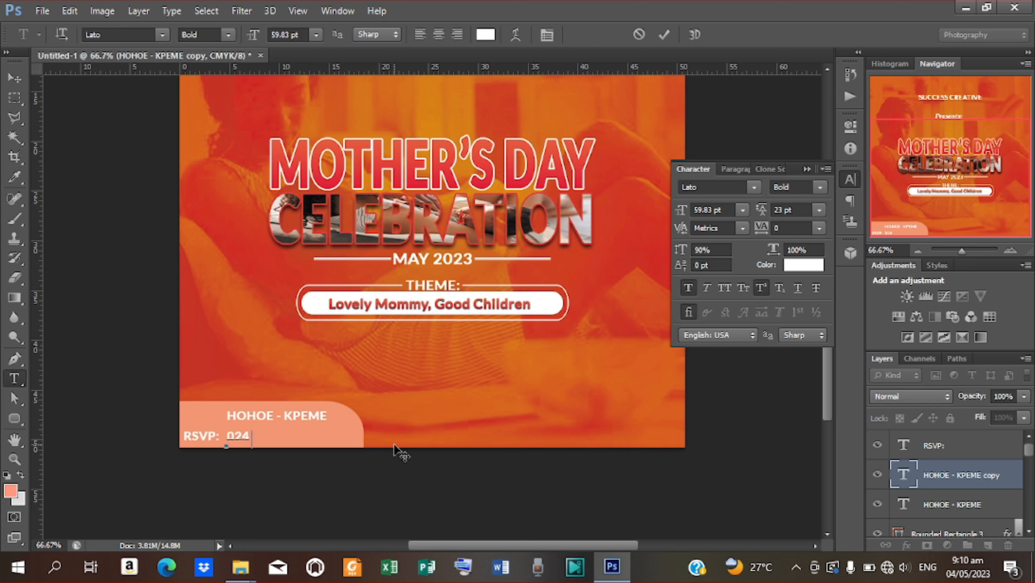
text( 567 8901)
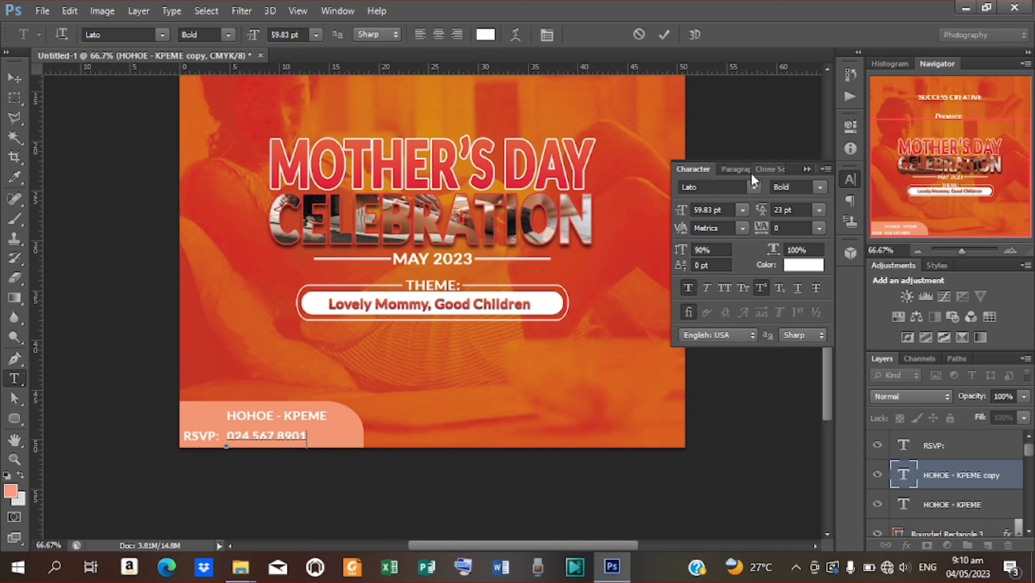
click(663, 35)
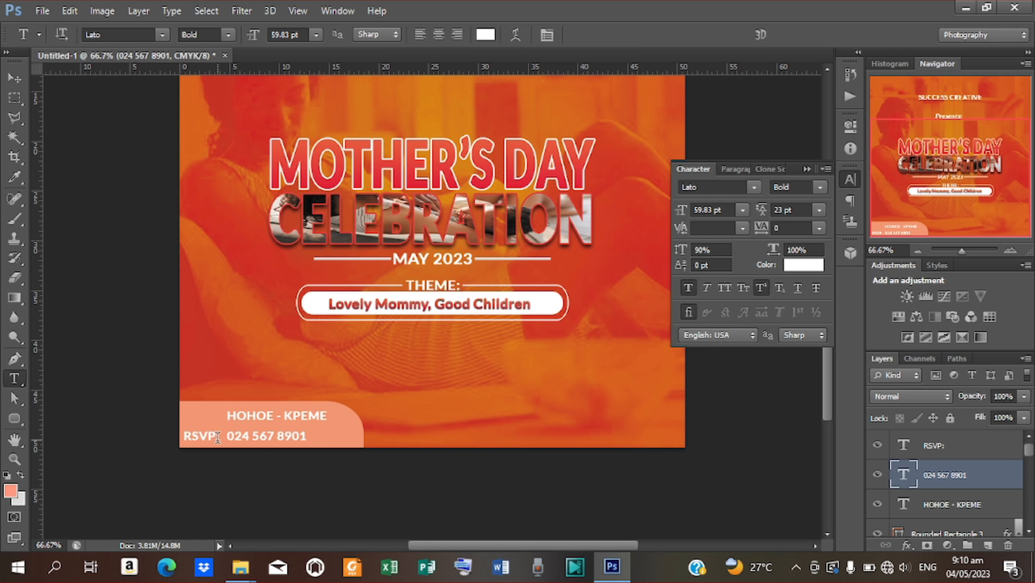
Recolor the word RSVP dark red (a10100), leaving its colon white.
drag(216, 435, 172, 437)
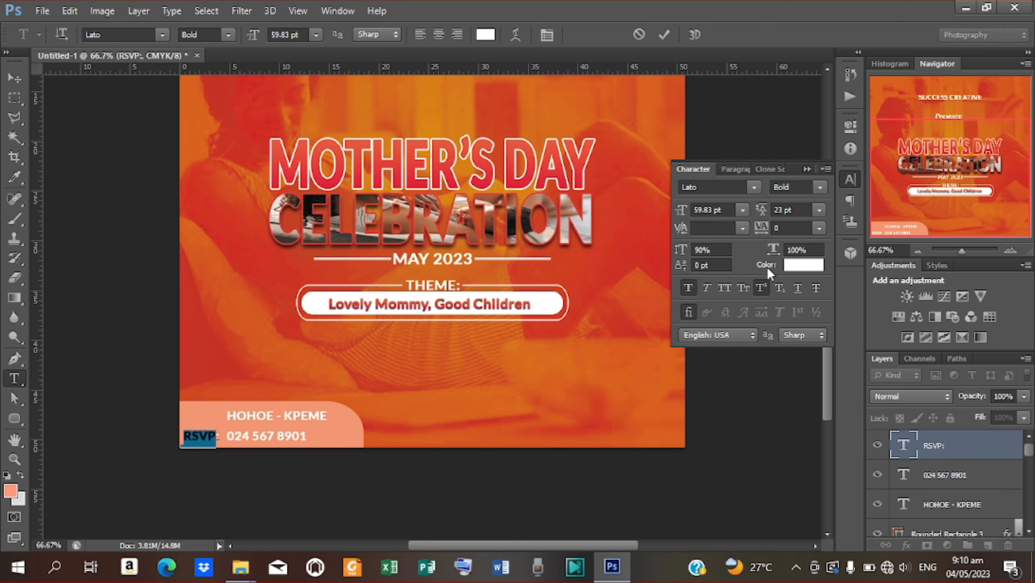
click(791, 265)
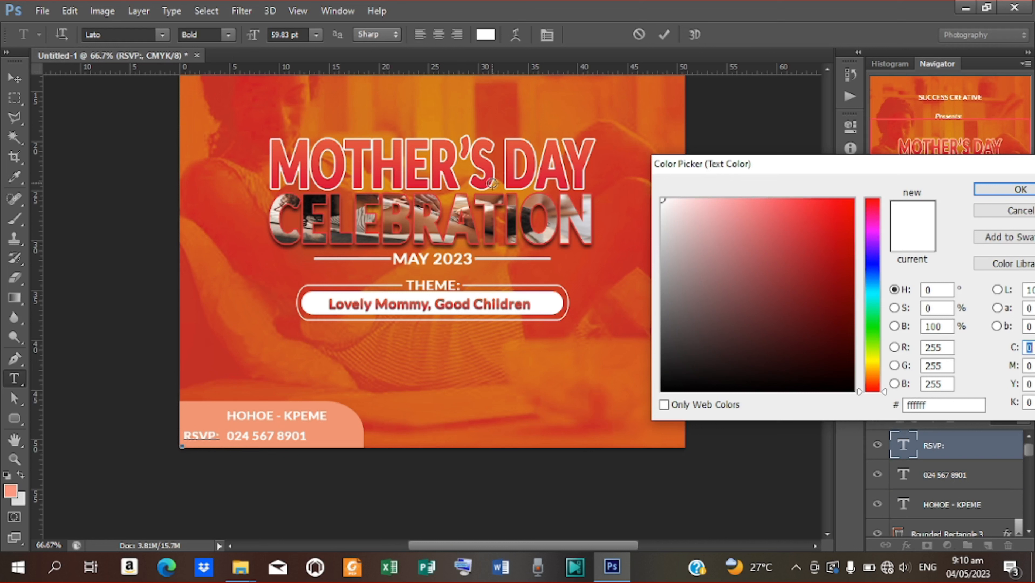
click(490, 167)
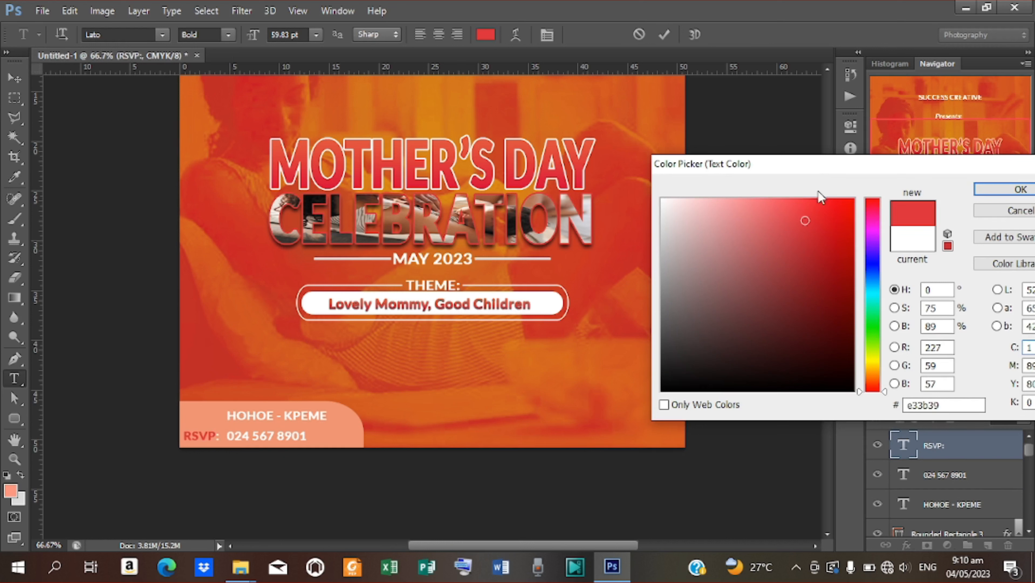
drag(810, 218, 857, 269)
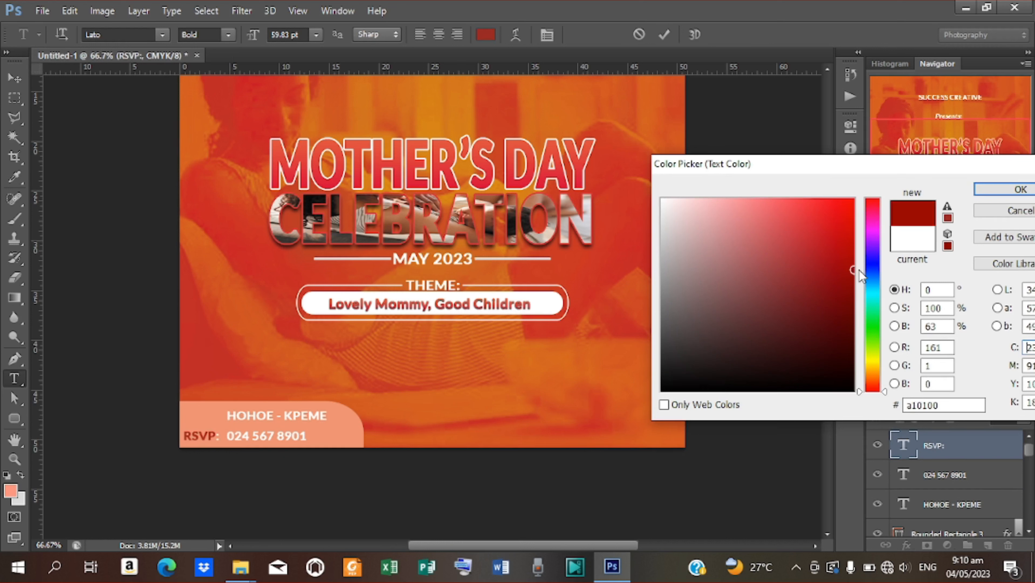
click(1000, 189)
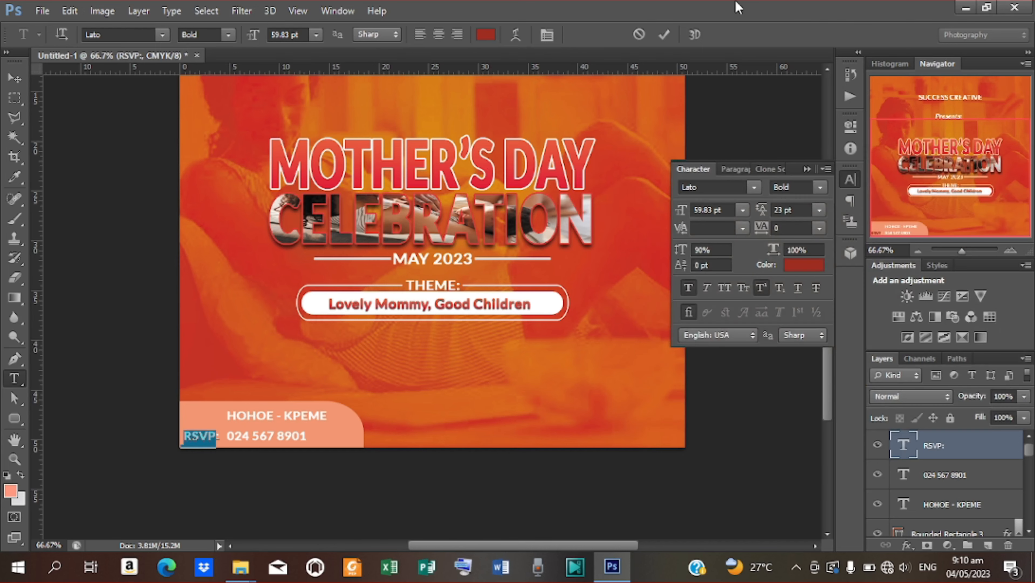
click(664, 34)
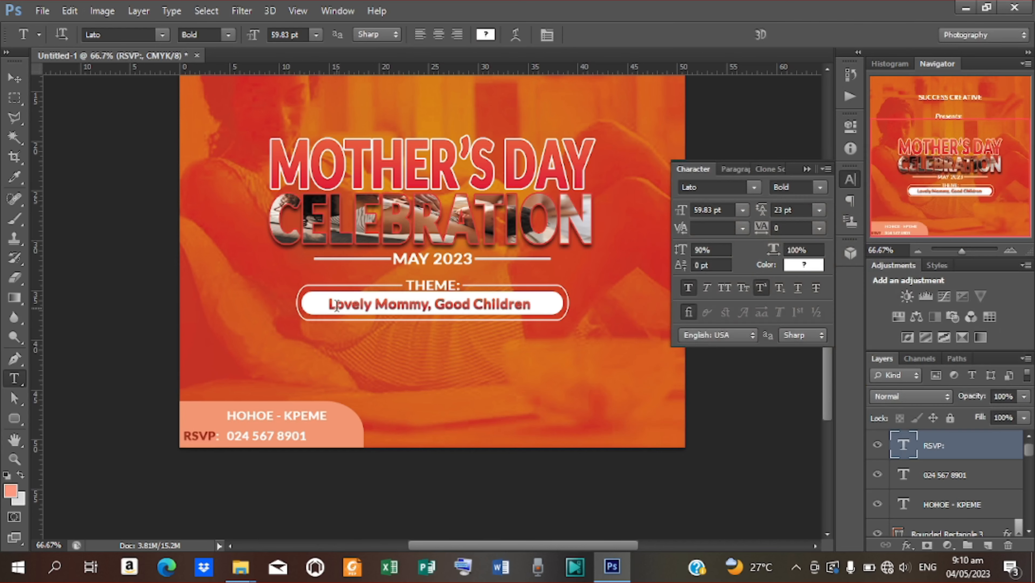
click(10, 79)
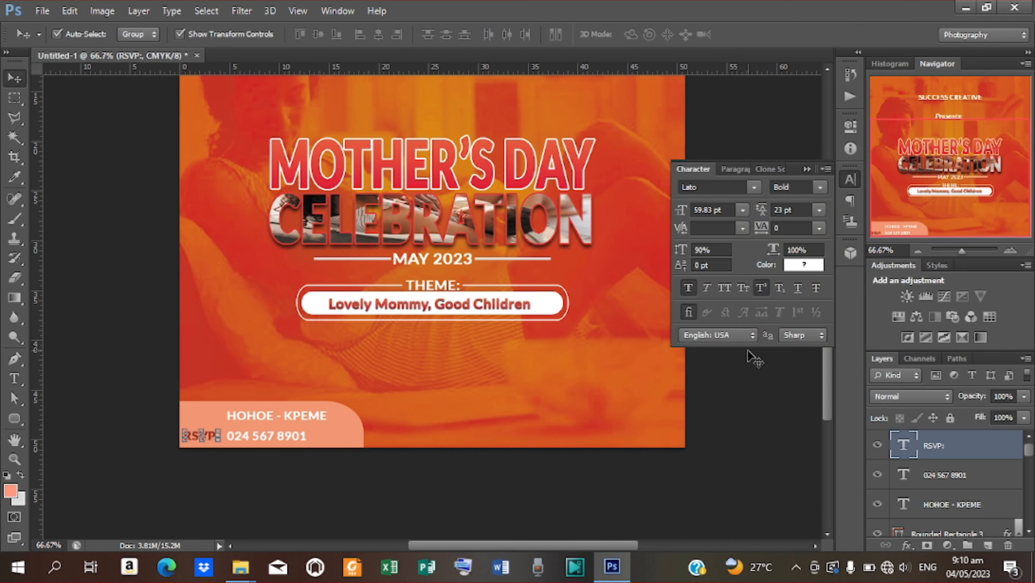
Draw a thin vertical rounded rectangle, about 5 by 117 px, in the flyer's upper-left area and fill it light grey.
drag(826, 393, 809, 325)
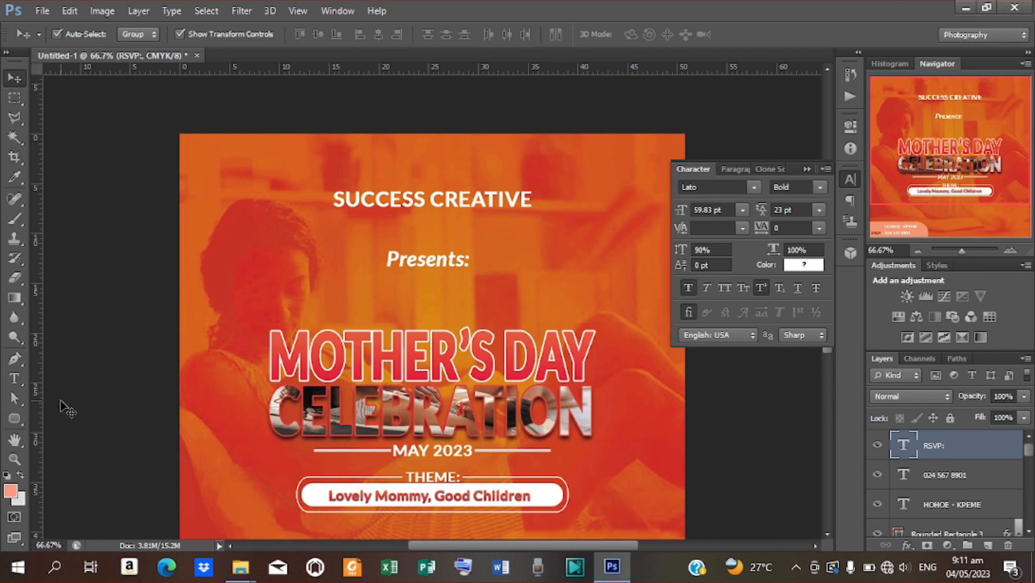
click(15, 417)
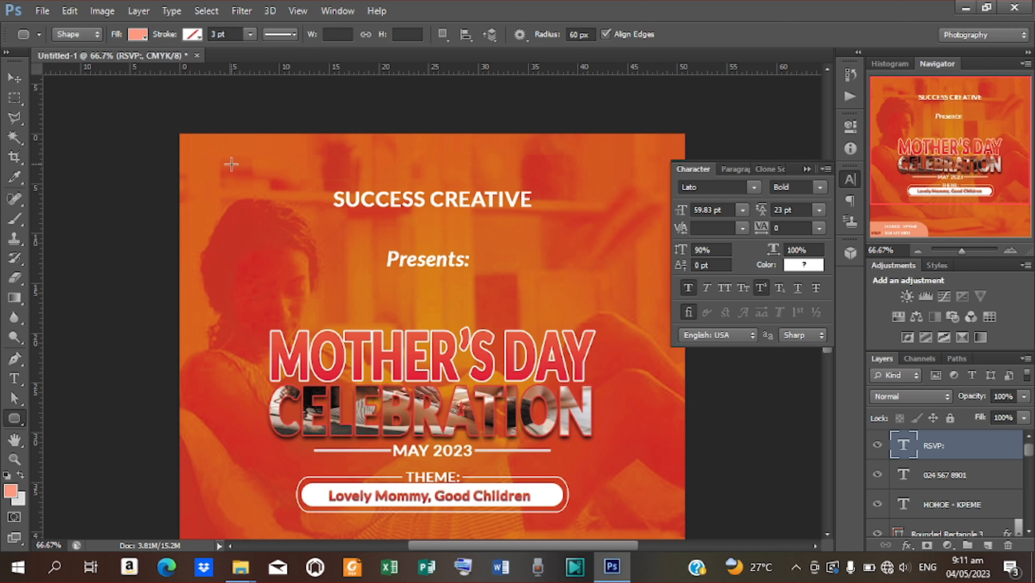
drag(219, 154, 220, 212)
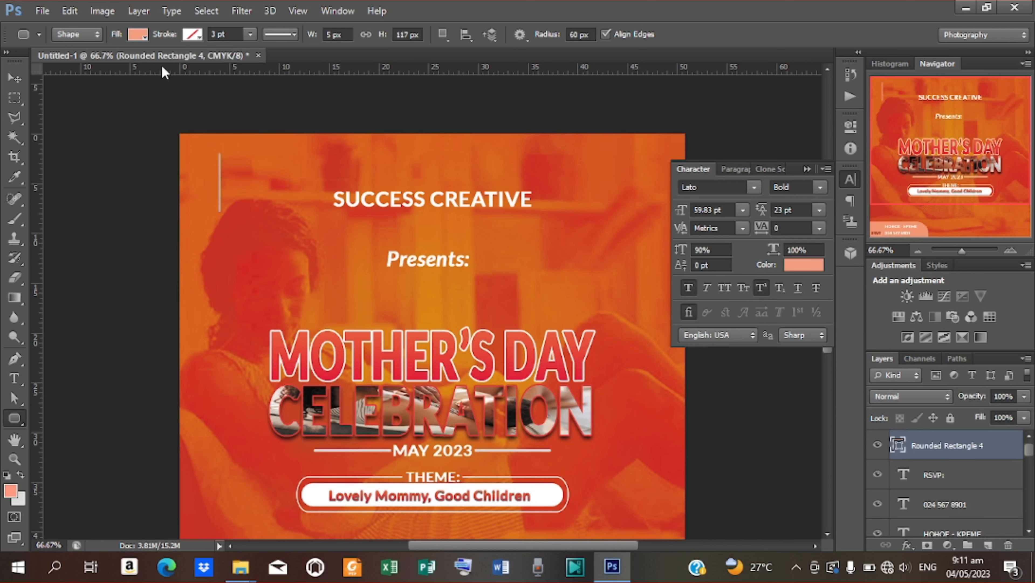
click(145, 36)
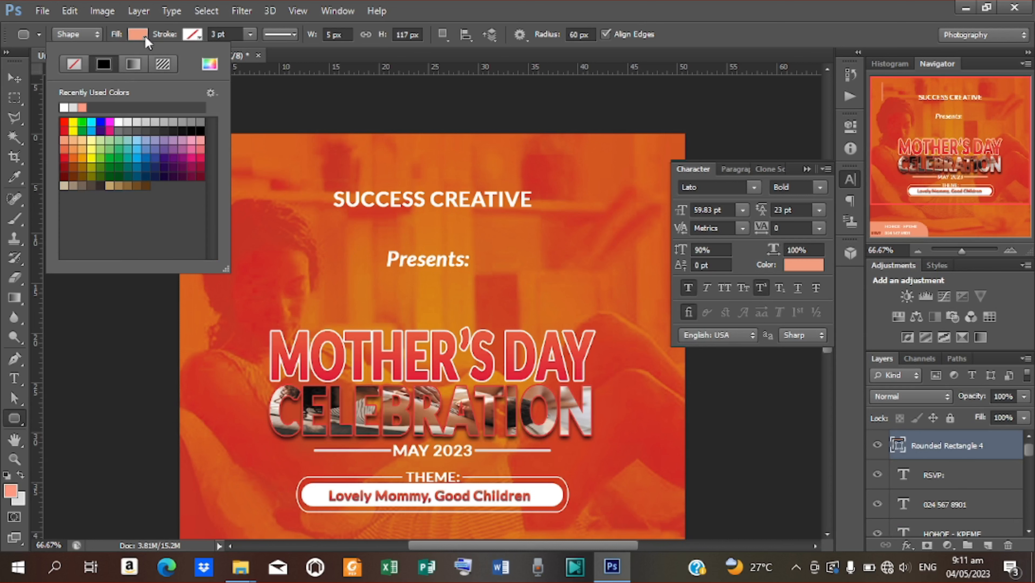
click(73, 107)
click(14, 78)
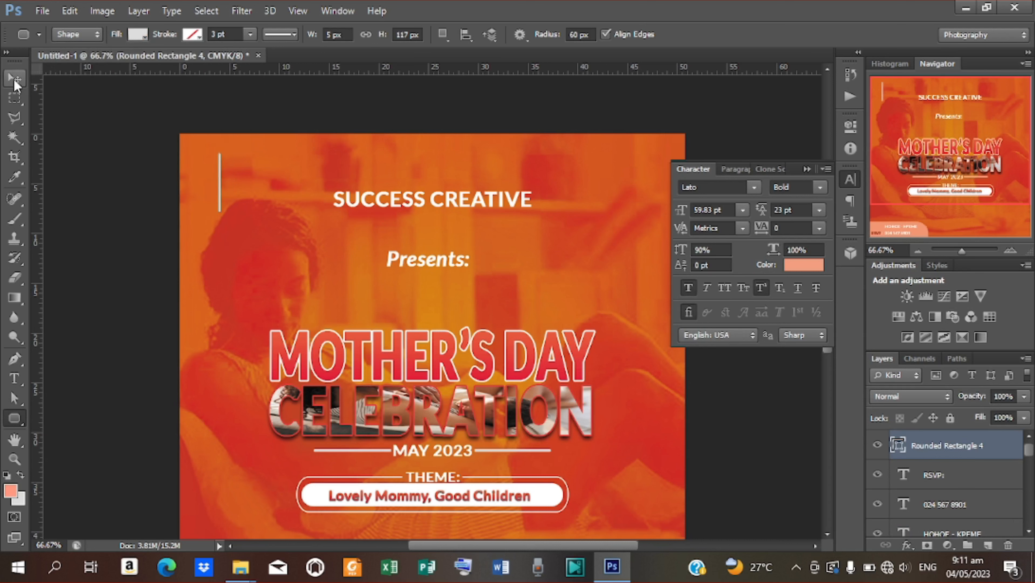
Duplicate the thin vertical bar twice, offsetting each copy about 10 px to the right to form three parallel stripes.
key(ctrl+j)
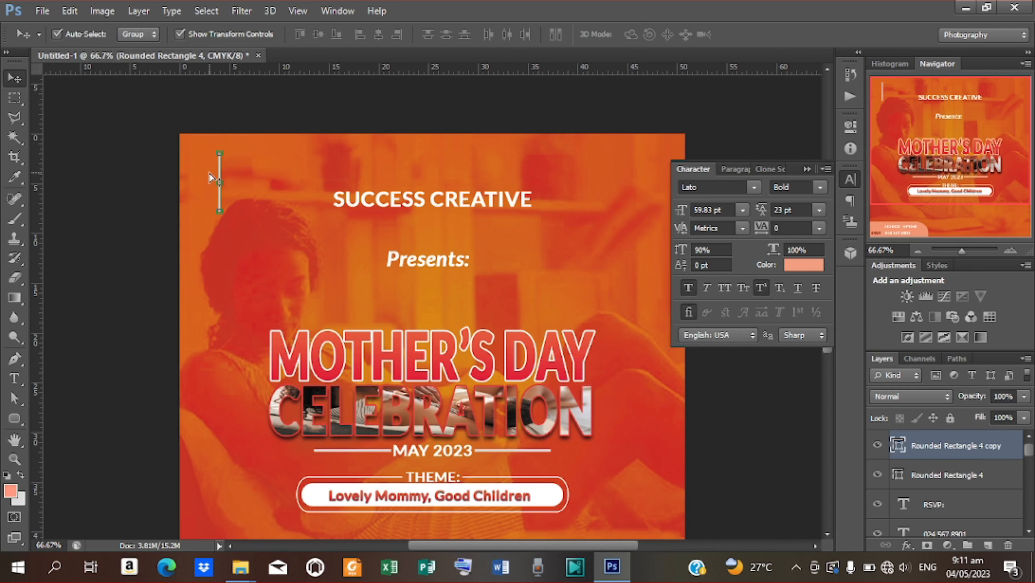
key(shift+Right)
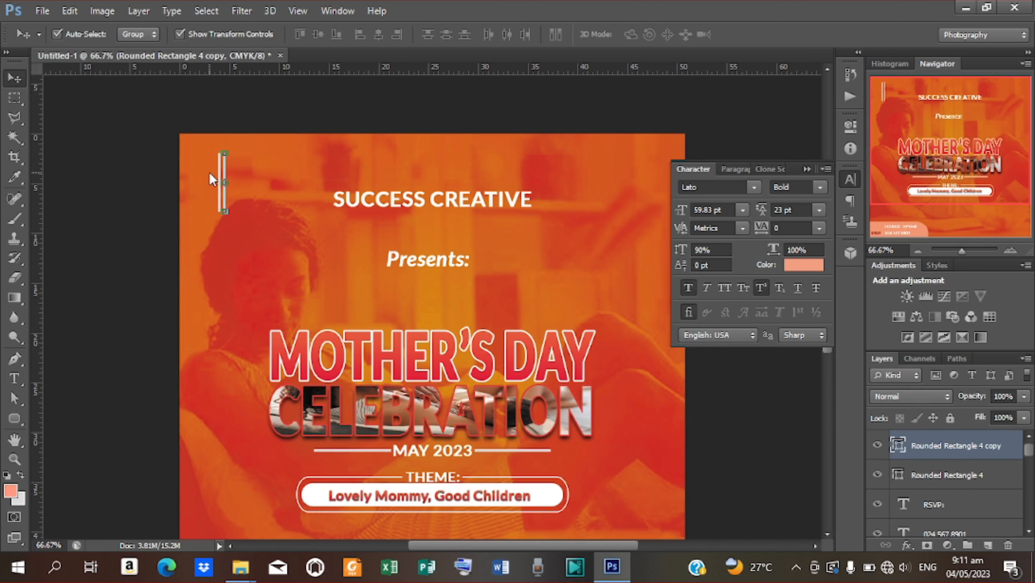
key(ctrl+j)
key(shift+Right)
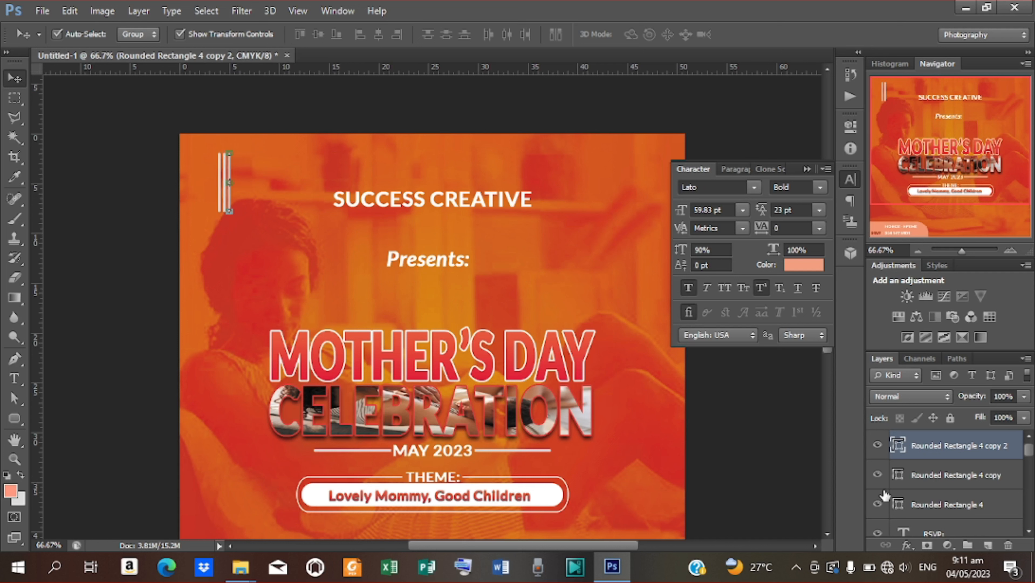
Merge the three stripe layers into one and lower its opacity to 50%.
shift+click(938, 506)
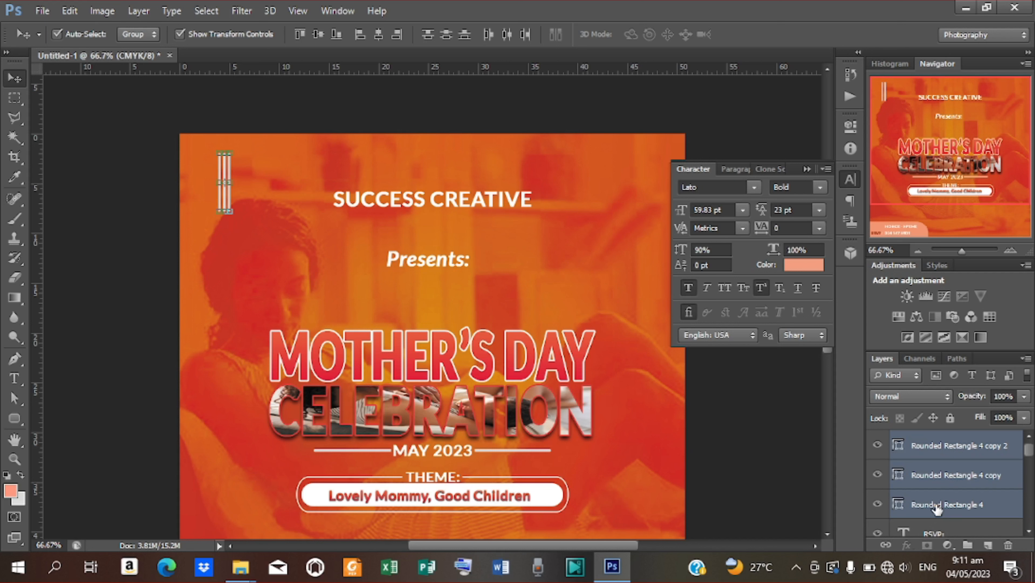
key(ctrl+e)
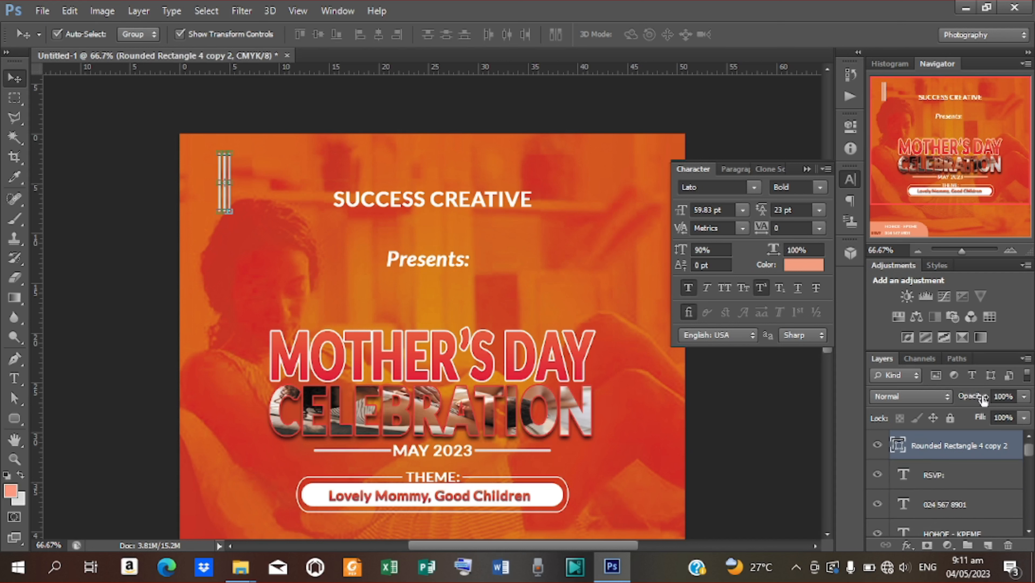
drag(981, 398, 945, 399)
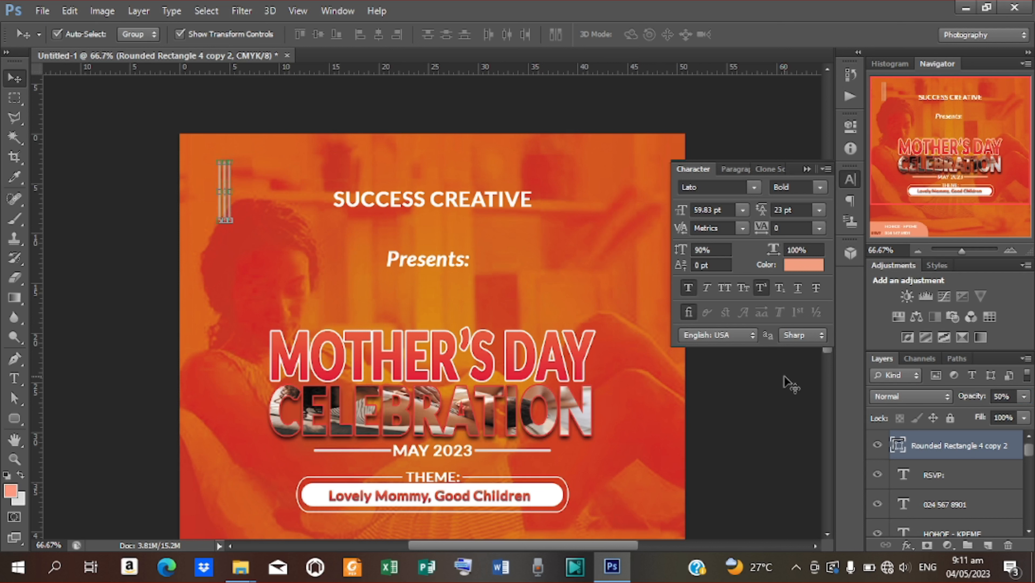
Move the merged stripes into the flyer's upper-left corner so they extend slightly past the top edge.
key(Right)
key(Right)
key(Right)
key(Right)
key(Right)
key(Right)
key(Right)
key(Right)
key(Right)
key(Right)
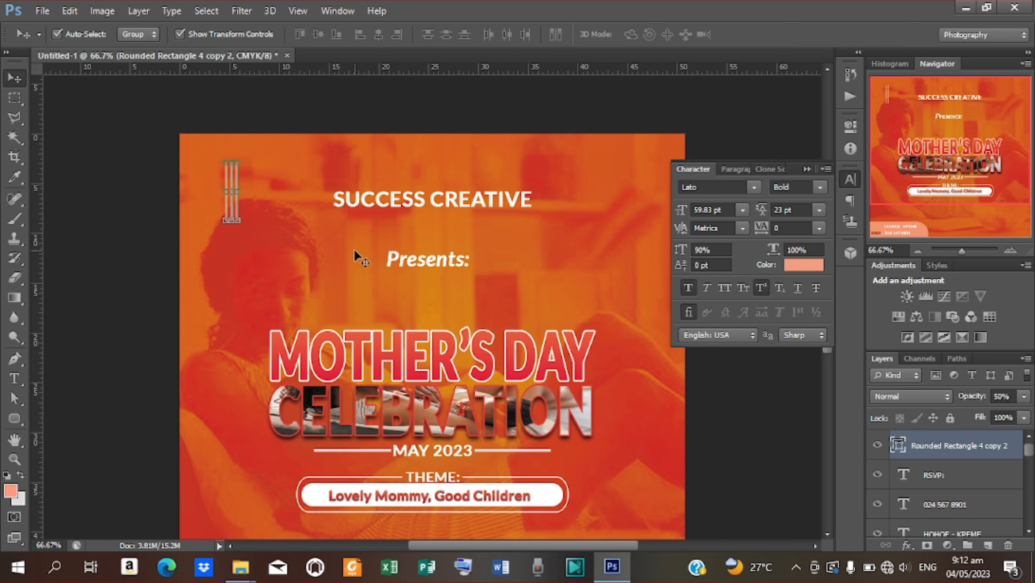
drag(231, 175, 210, 142)
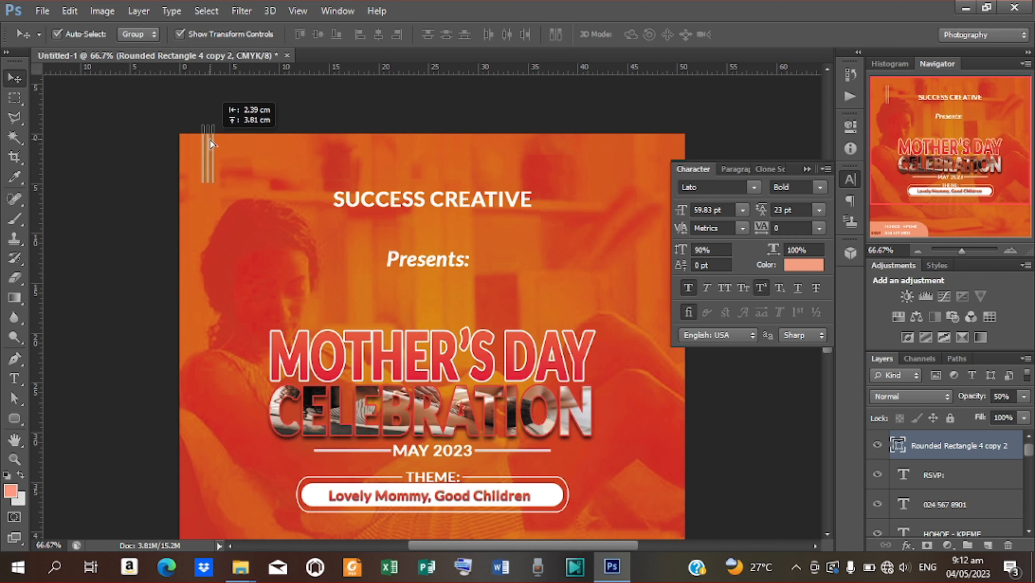
drag(210, 140, 211, 140)
Duplicate the stripes and place the copy in the flyer's lower-right corner, extending slightly past the bottom edge.
key(ctrl+j)
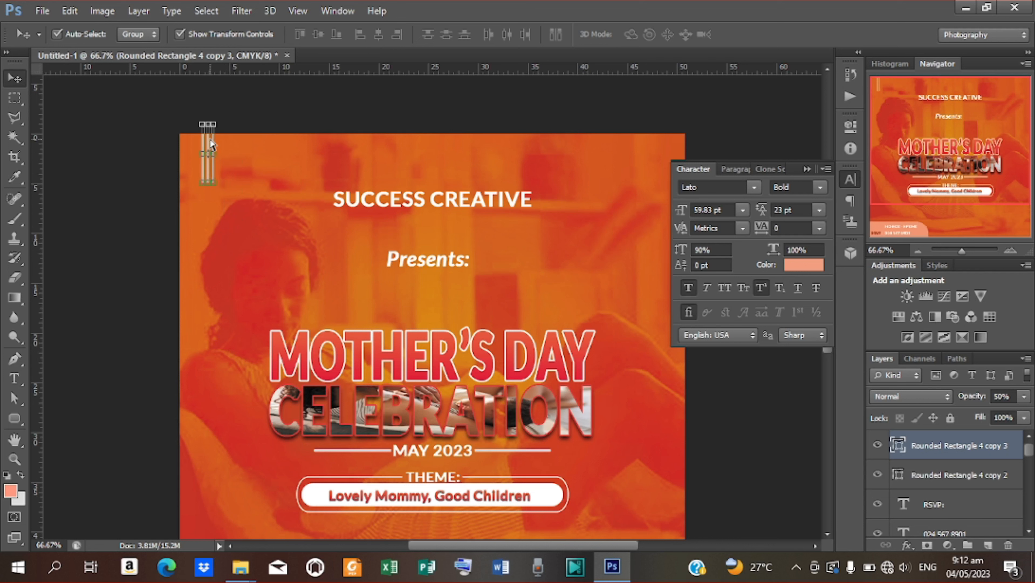
drag(211, 140, 835, 399)
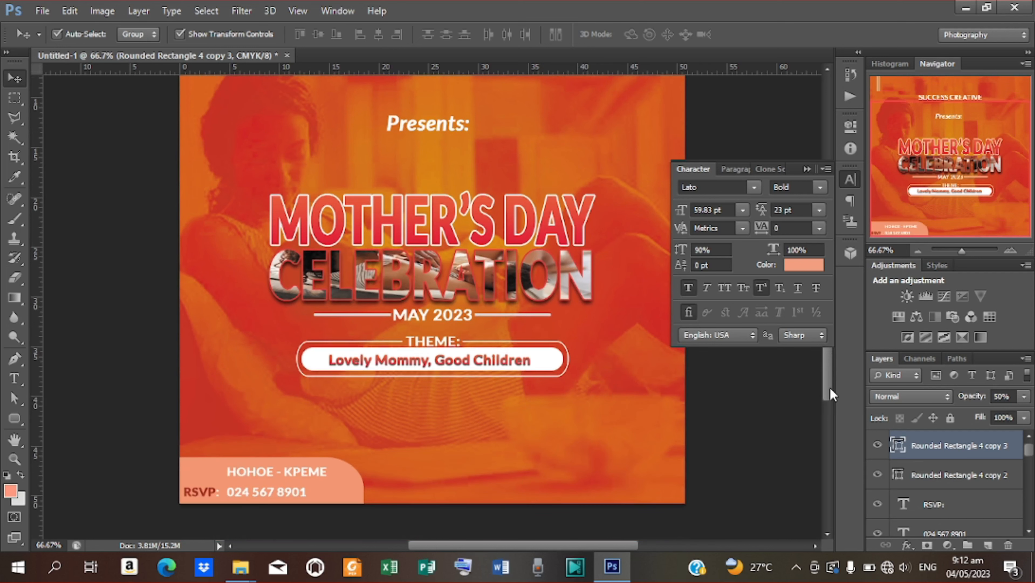
drag(830, 387, 816, 334)
alt+drag(209, 176, 613, 512)
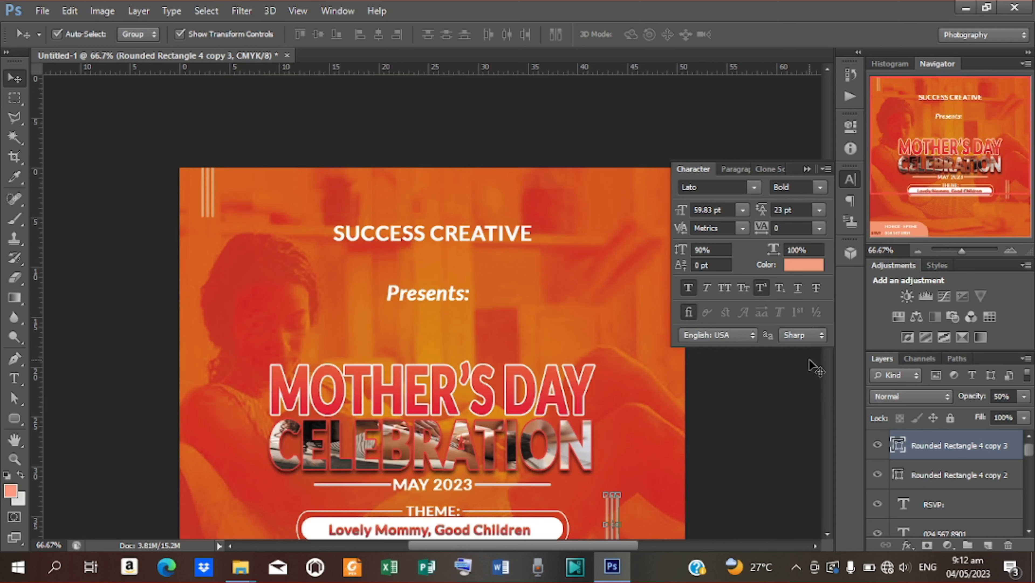
click(827, 536)
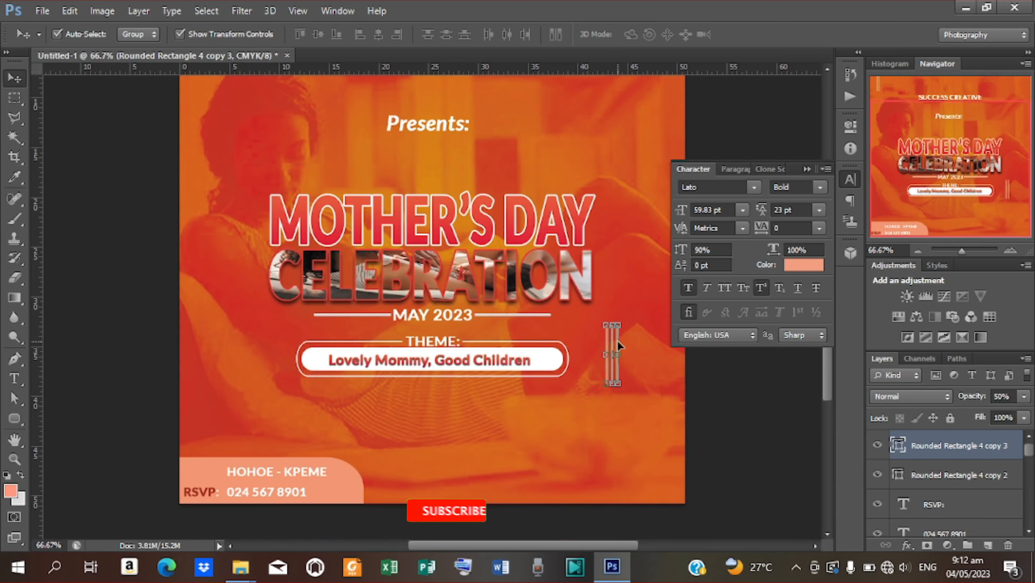
drag(611, 338, 645, 469)
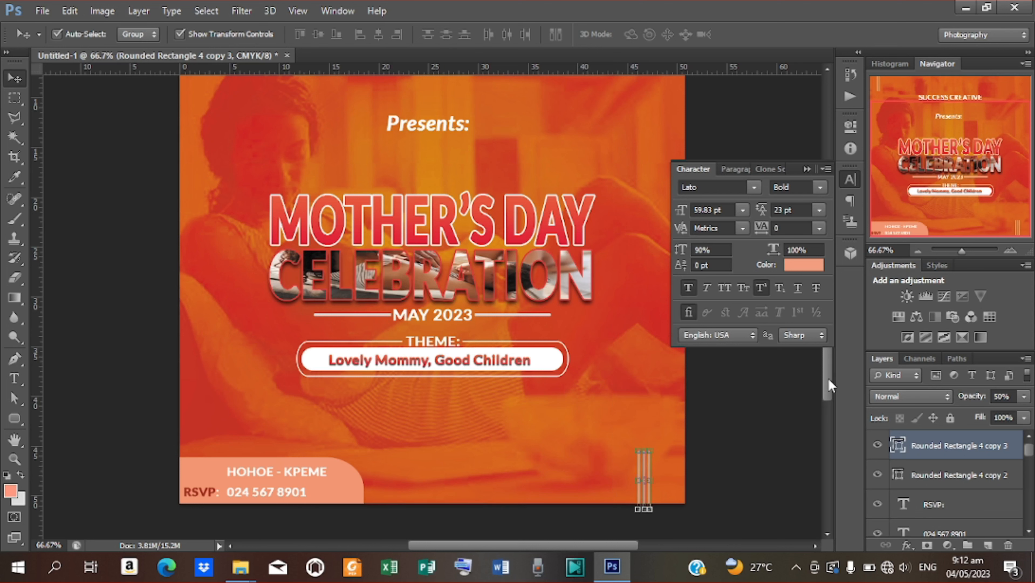
Hide the character settings, deselect the stripes and check the whole flyer at 50% zoom.
drag(827, 379, 826, 344)
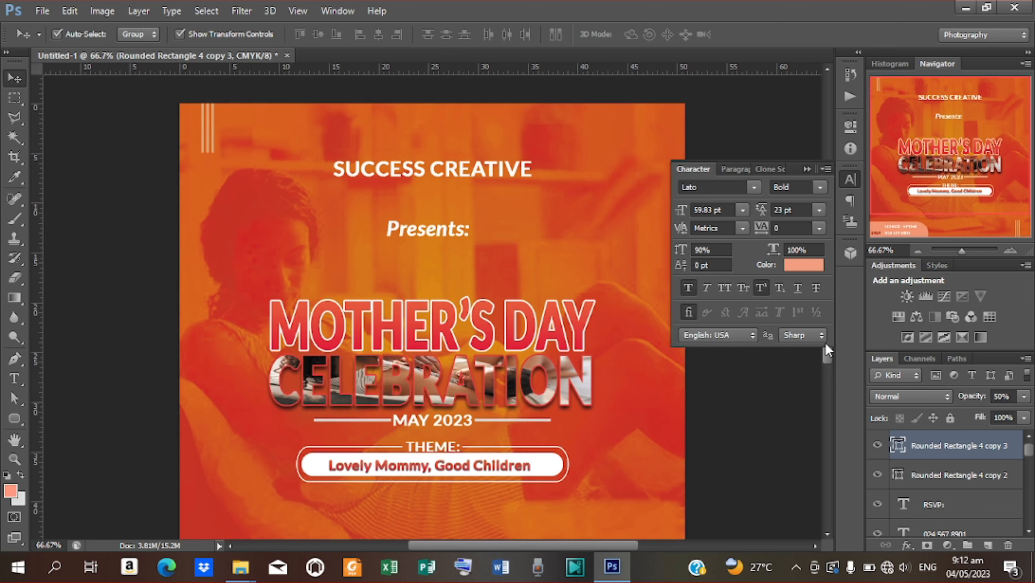
click(806, 168)
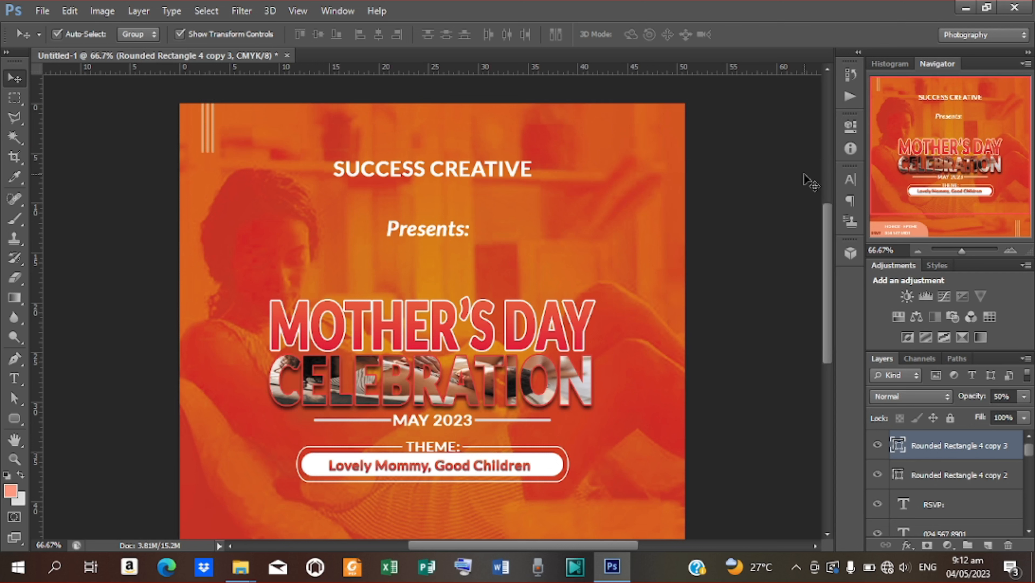
key(ctrl+minus)
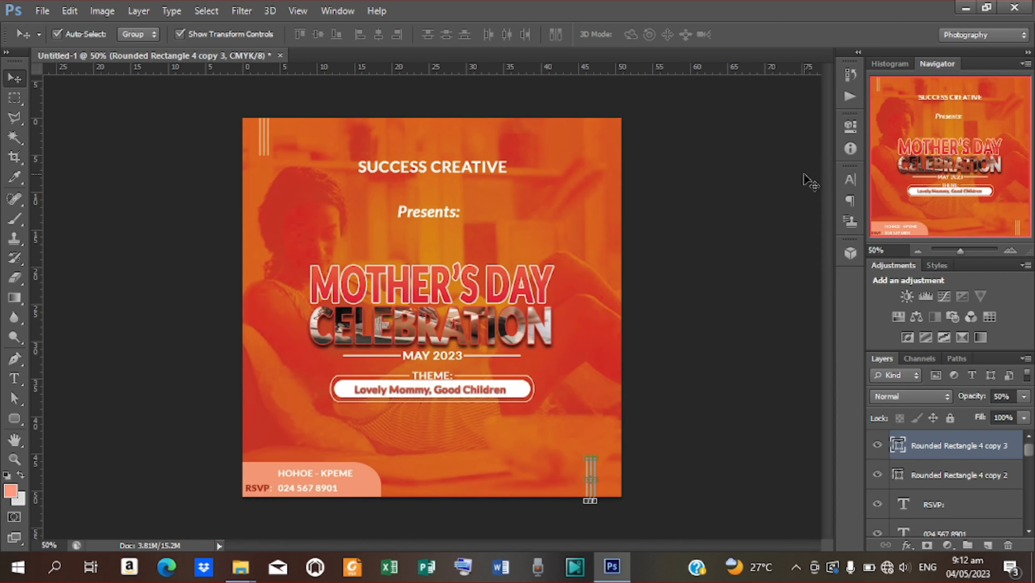
click(738, 206)
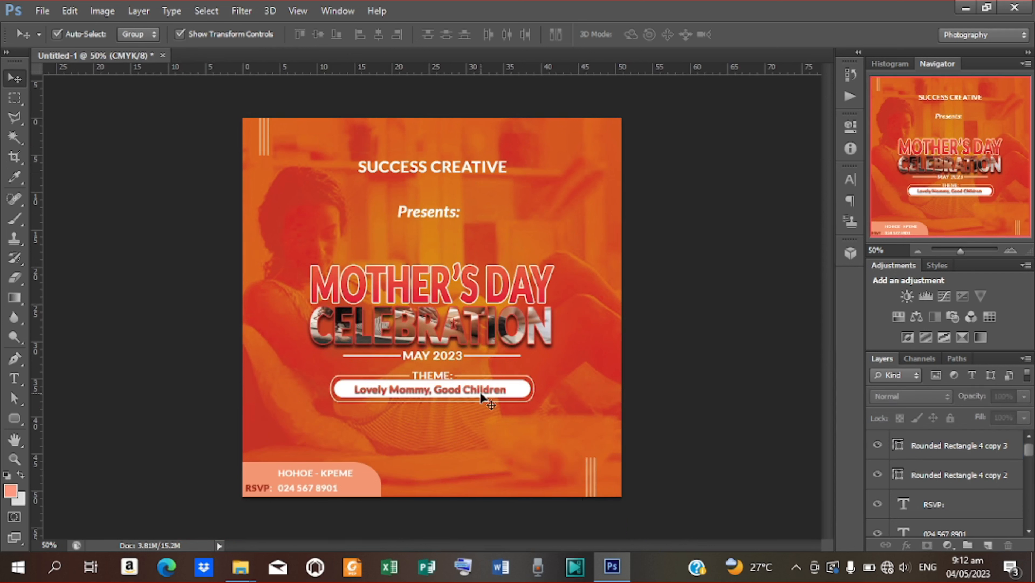
Move the THEME label and the "Lovely Mommy, Good Children" text with its bar and outline slightly down together, leaving the MAY 2023 line in place.
click(457, 390)
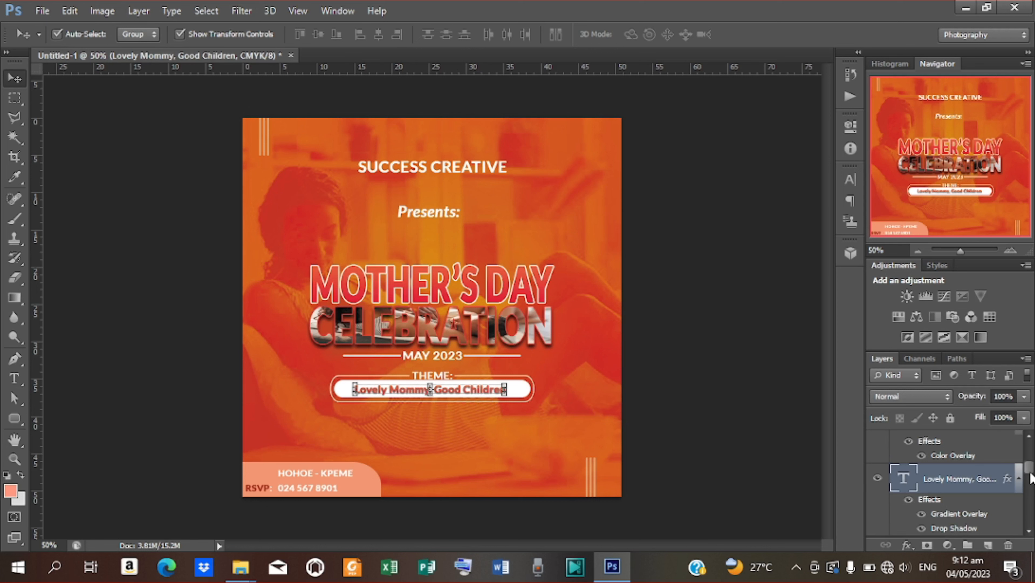
scroll(1031, 471, up, 2)
scroll(1031, 471, down, 2)
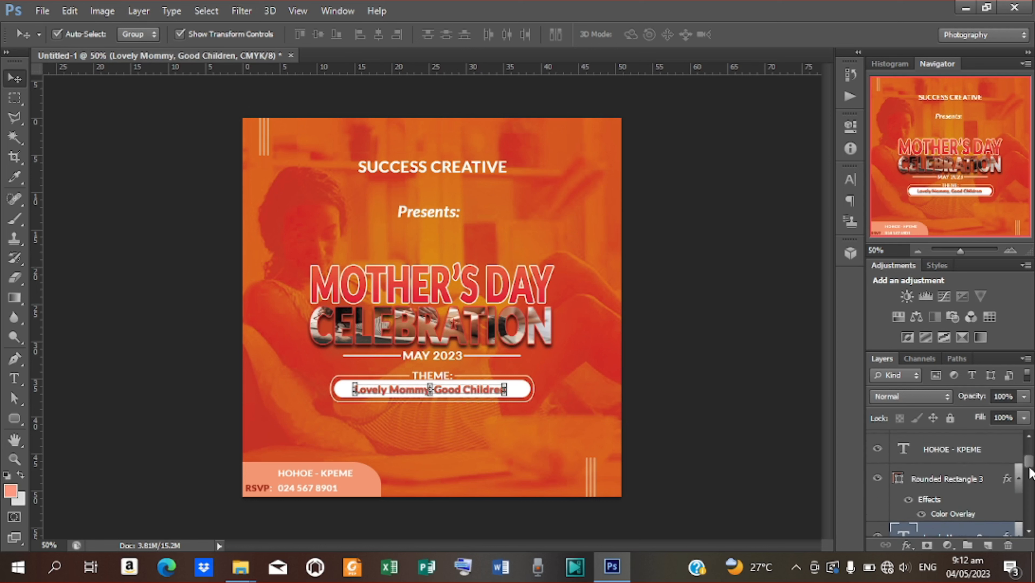
scroll(1031, 474, down, 5)
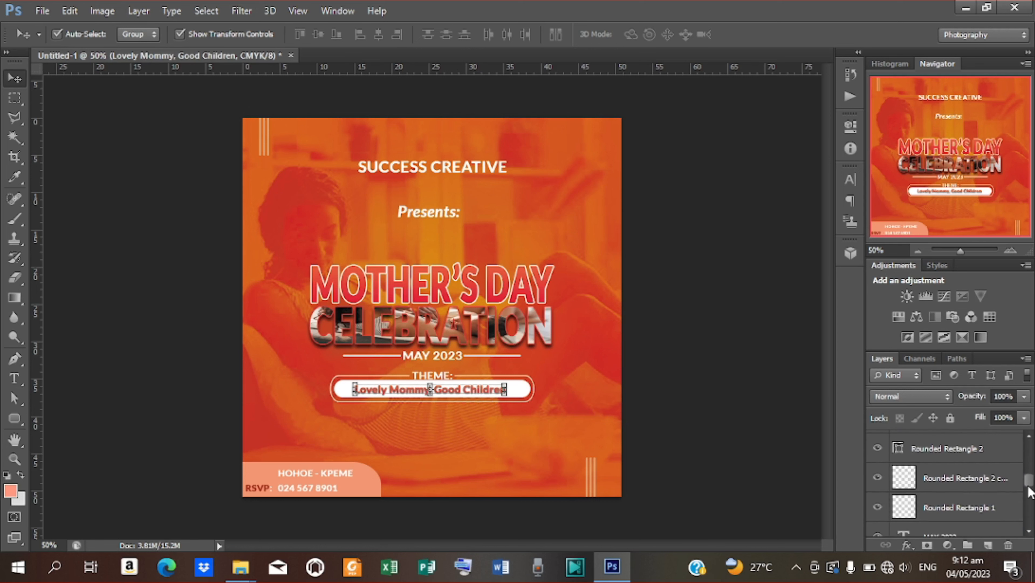
shift+click(958, 509)
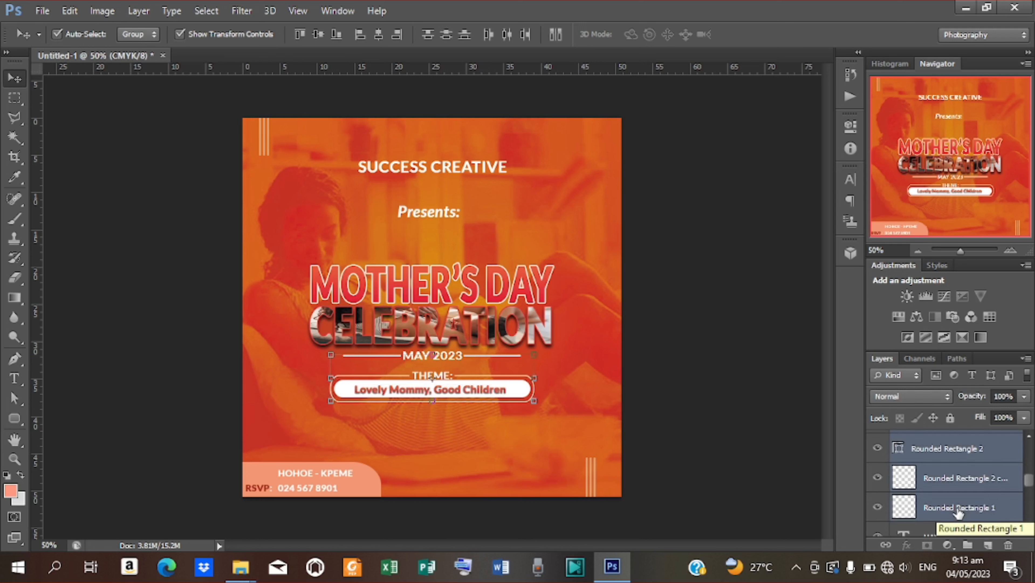
ctrl+click(960, 504)
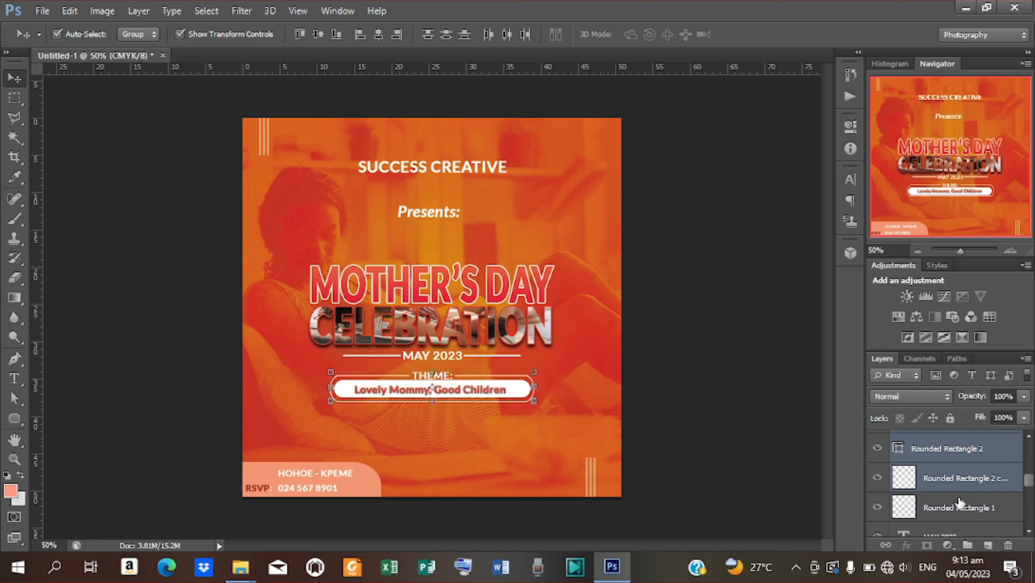
key(Down)
key(Down)
key(Down)
key(Down)
key(Down)
key(Down)
key(Down)
key(Down)
key(Down)
key(Down)
key(Down)
key(Down)
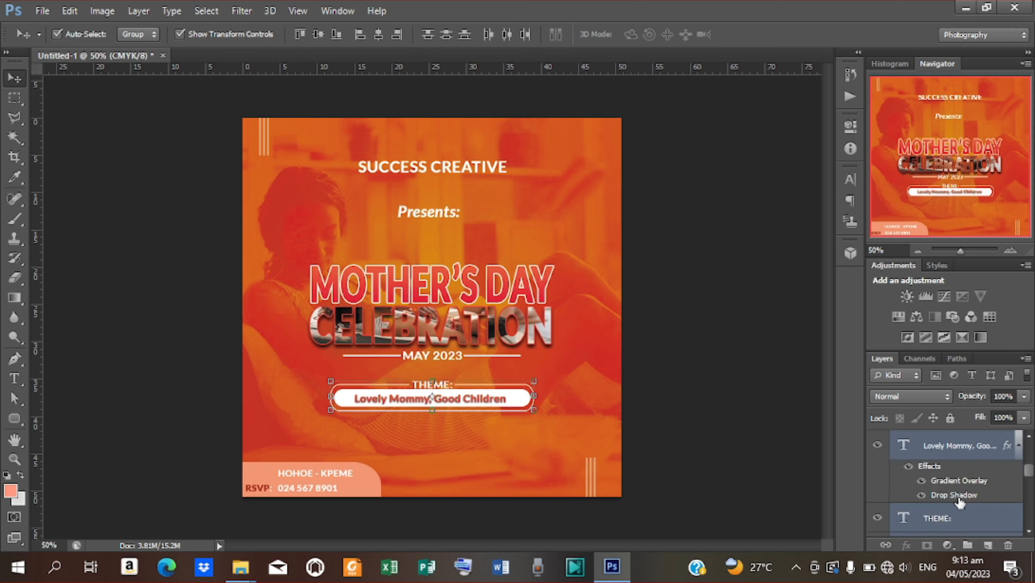
key(Down)
key(Down)
key(Down)
key(Down)
key(Down)
key(Down)
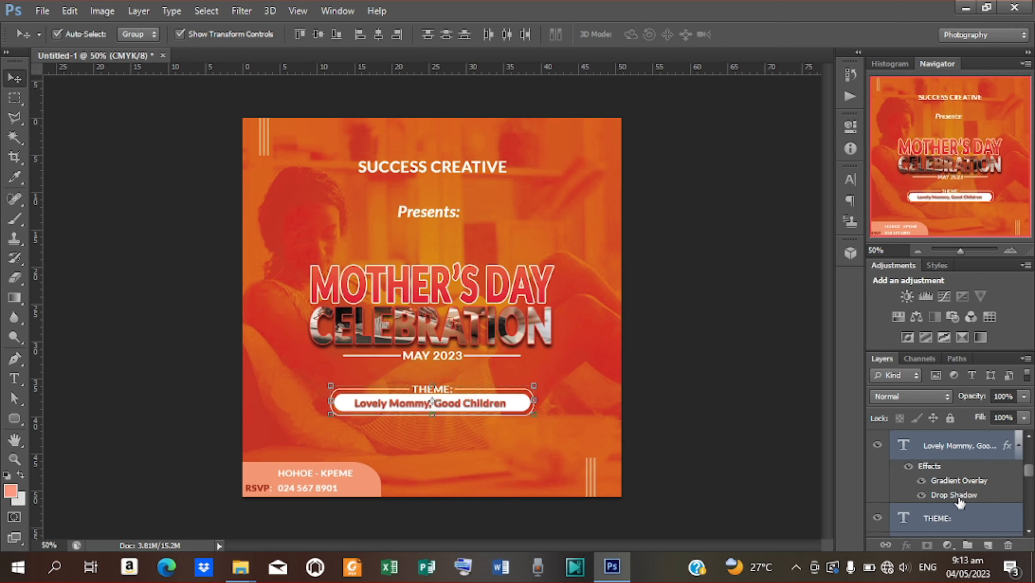
click(715, 350)
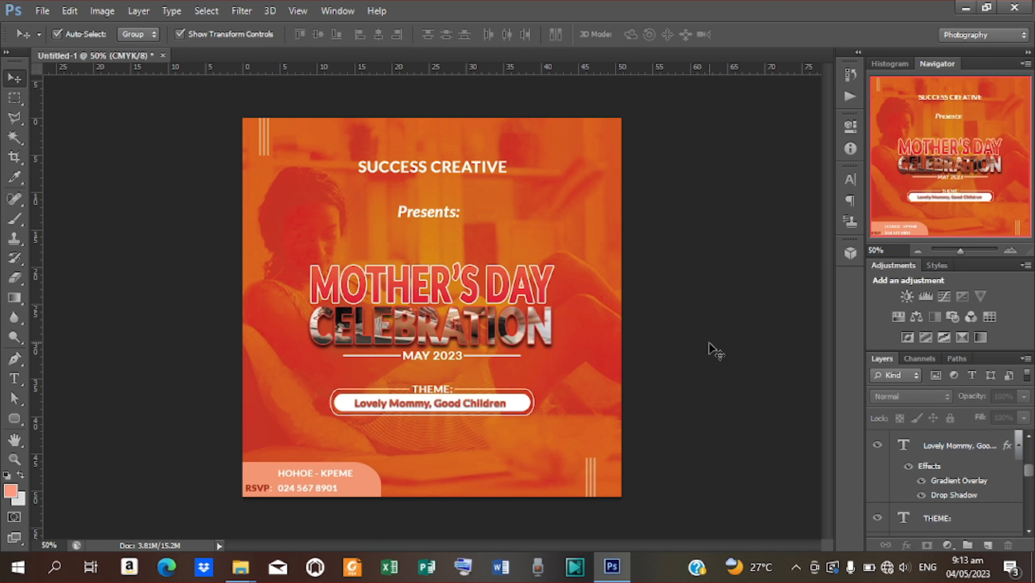